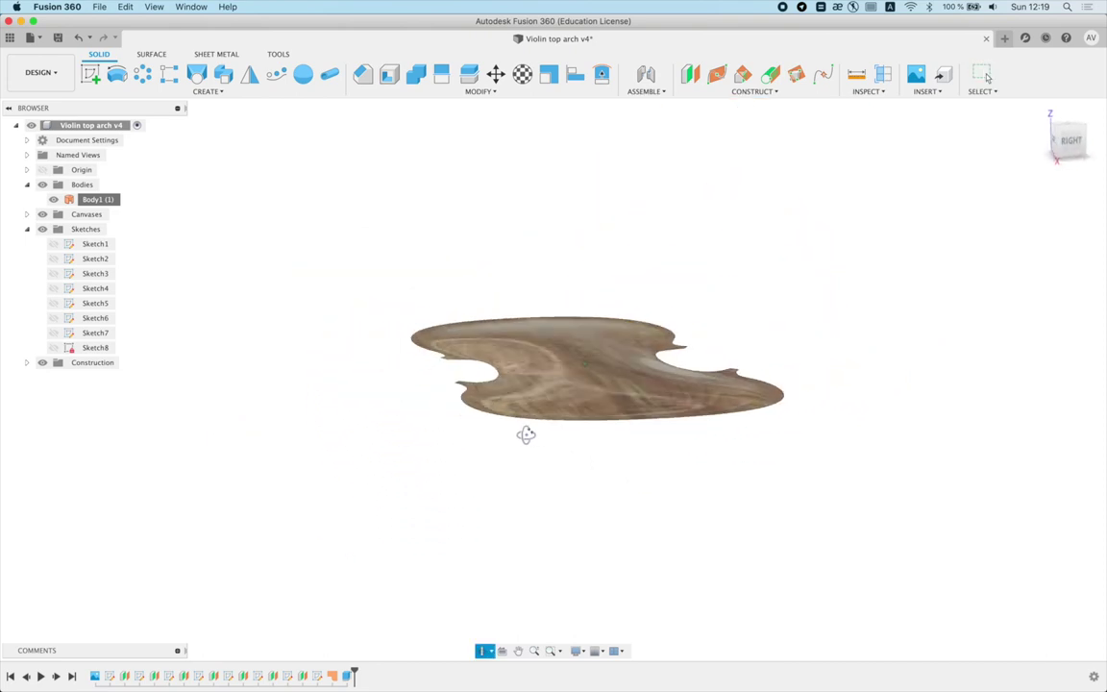
# Step: Orbit the finished violin top arch, replay its timeline, then switch to a new Untitled design
pyautogui.moveTo(511, 433)
pyautogui.keyDown('shift'); pyautogui.mouseDown(button='middle')
pyautogui.moveTo(648, 470)
pyautogui.moveTo(623, 519)
pyautogui.moveTo(609, 437)
pyautogui.mouseUp(button='middle'); pyautogui.keyUp('shift')
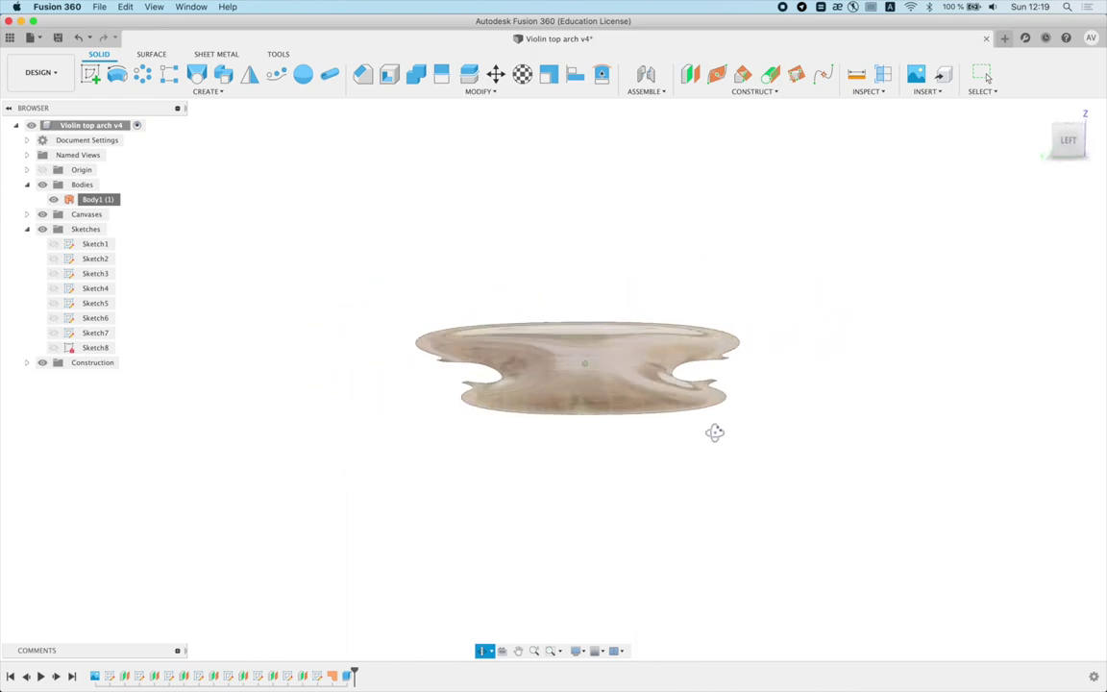
pyautogui.moveTo(629, 437)
pyautogui.keyDown('shift'); pyautogui.mouseDown(button='middle')
pyautogui.moveTo(635, 482)
pyautogui.moveTo(637, 438)
pyautogui.moveTo(588, 447)
pyautogui.moveTo(618, 505)
pyautogui.moveTo(615, 524)
pyautogui.moveTo(626, 497)
pyautogui.moveTo(567, 535)
pyautogui.mouseUp(button='middle'); pyautogui.keyUp('shift')
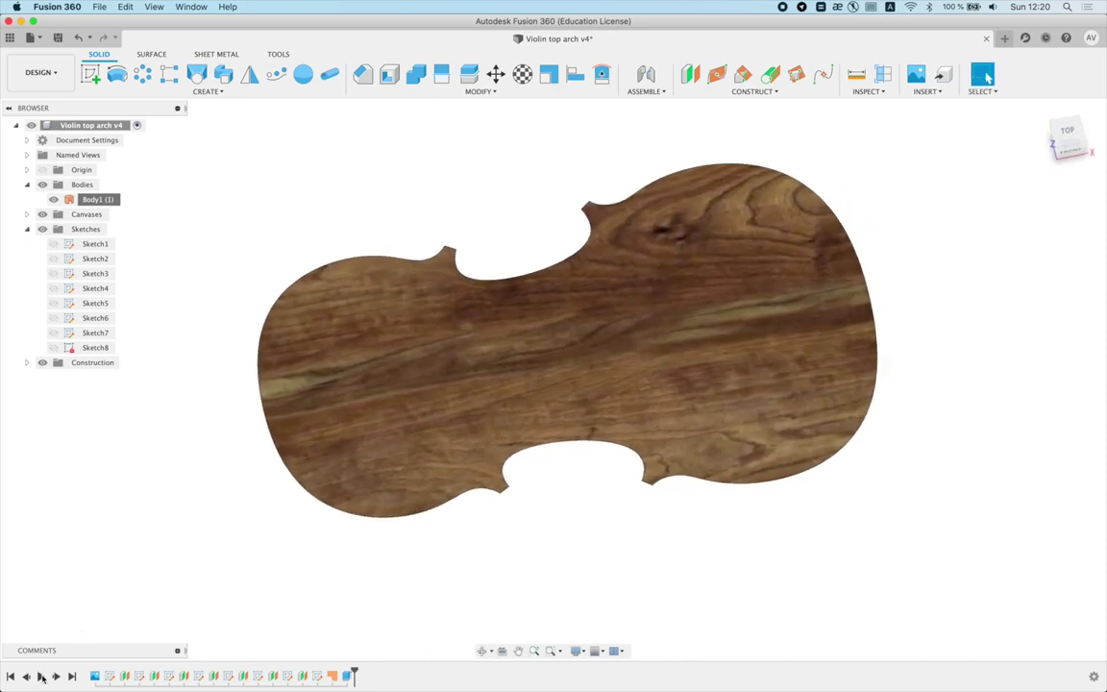
pyautogui.click(41, 676)
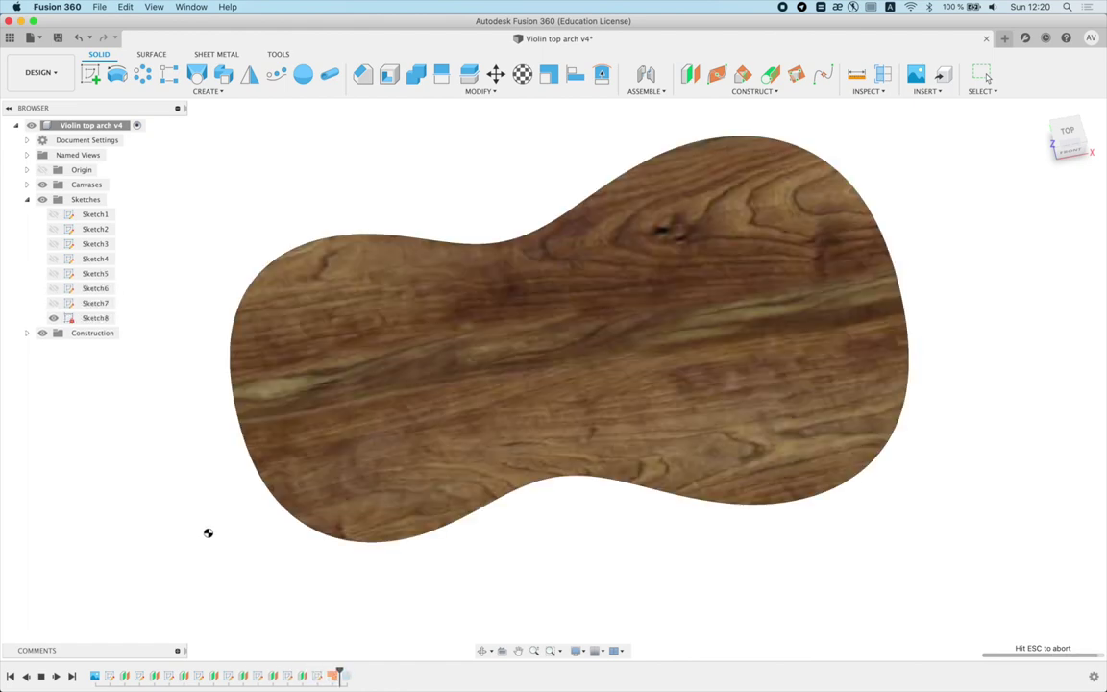
pyautogui.moveTo(593, 568)
pyautogui.keyDown('shift'); pyautogui.mouseDown(button='middle')
pyautogui.moveTo(592, 585)
pyautogui.moveTo(585, 493)
pyautogui.moveTo(492, 499)
pyautogui.moveTo(498, 580)
pyautogui.moveTo(489, 511)
pyautogui.moveTo(450, 516)
pyautogui.moveTo(398, 590)
pyautogui.moveTo(356, 507)
pyautogui.moveTo(294, 497)
pyautogui.moveTo(245, 511)
pyautogui.moveTo(235, 533)
pyautogui.mouseUp(button='middle'); pyautogui.keyUp('shift')
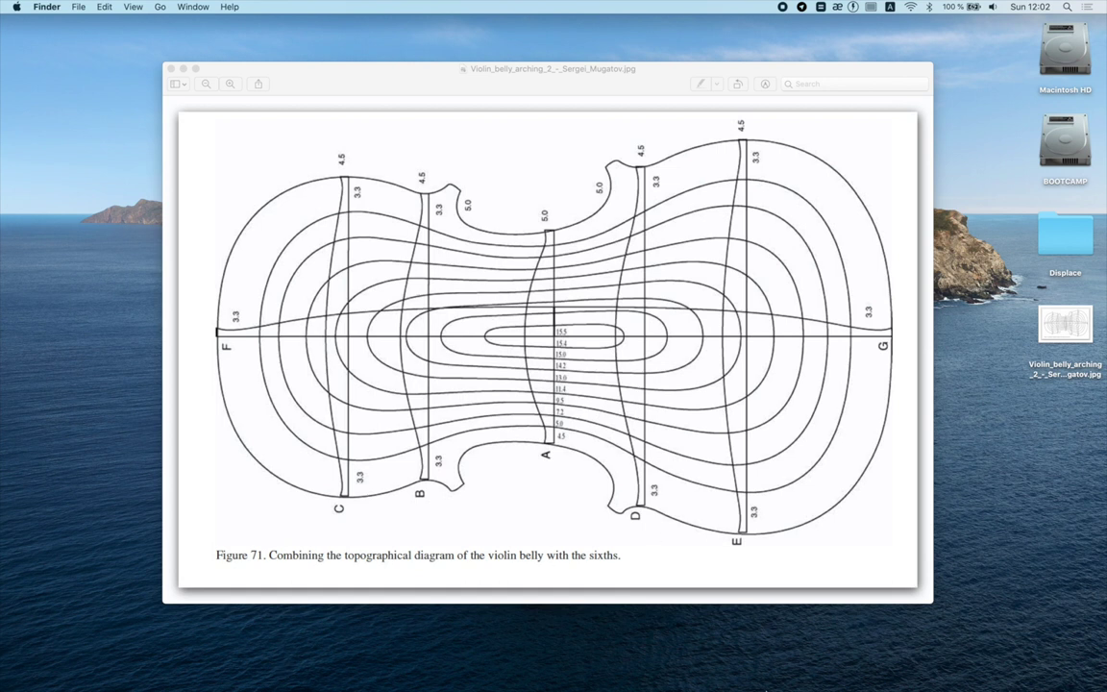
pyautogui.moveTo(383, 684)
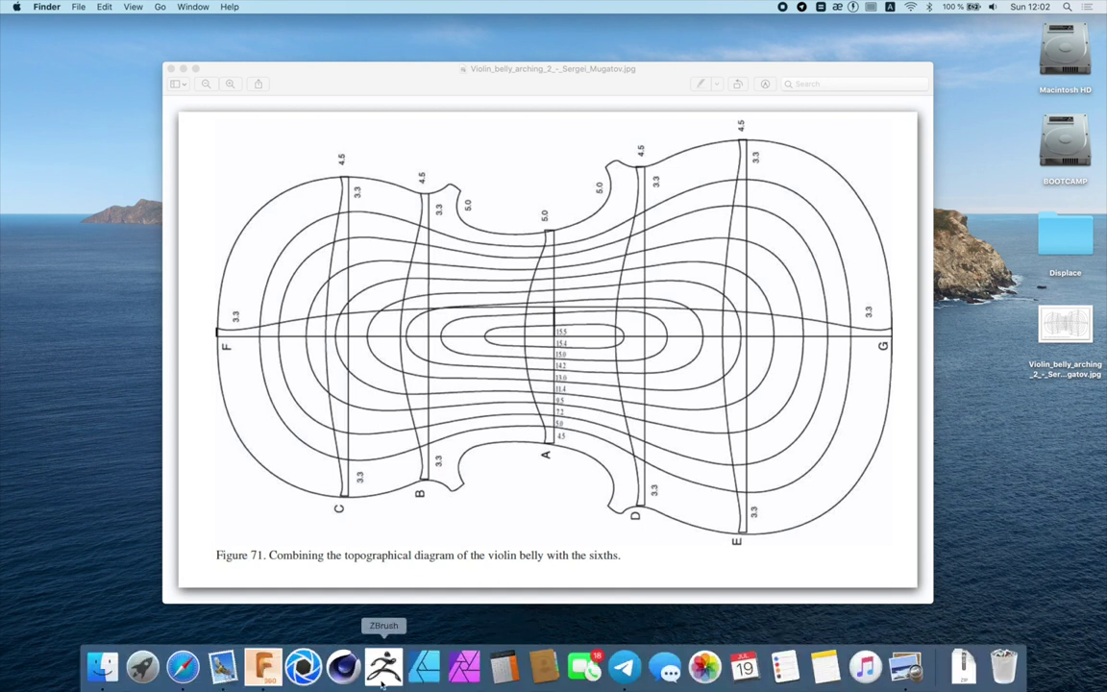
pyautogui.click(263, 666)
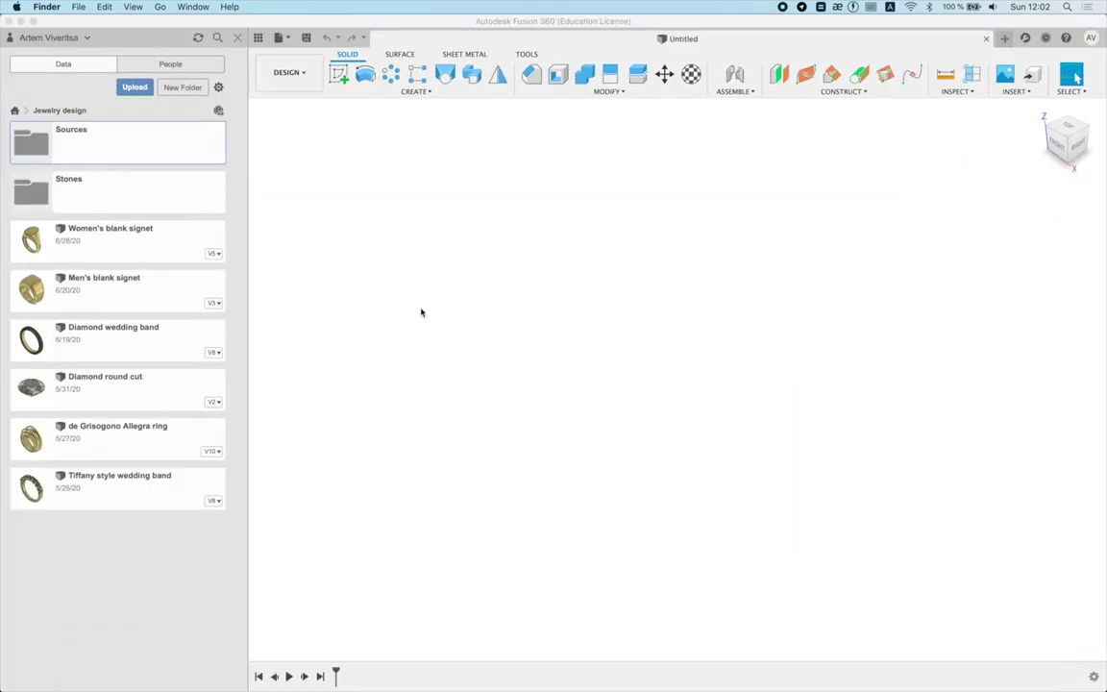
# Step: Save the design as 'Violin top arch' in the Jewelry design project and close the data panel
pyautogui.click(307, 38)
pyautogui.write('Violin top arch')
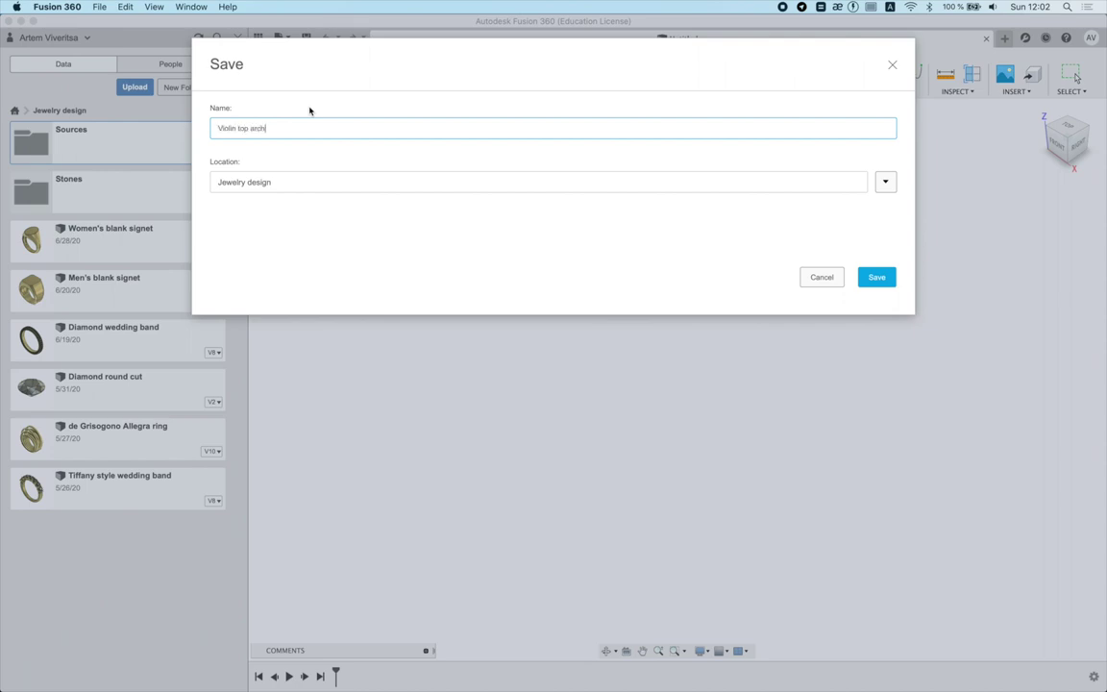
pyautogui.press('Return')
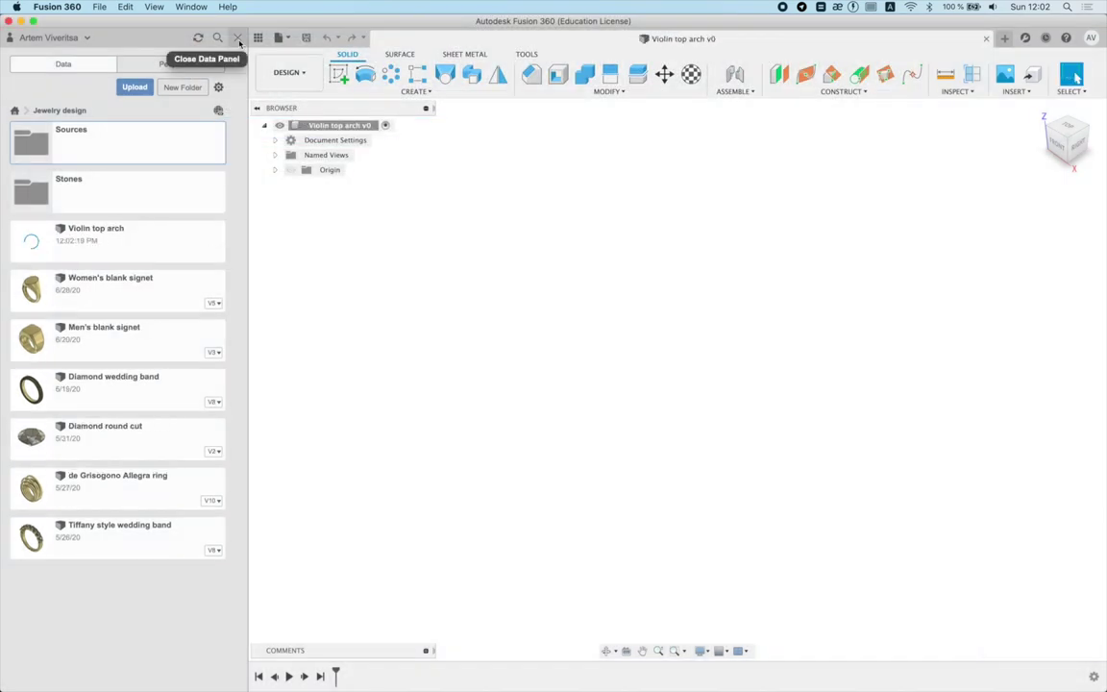
pyautogui.click(239, 43)
# Step: Glance at the violin arching diagram in the Preview window, then return to Fusion 360
pyautogui.hotkey('ctrl', 'Up')
pyautogui.click(259, 238)
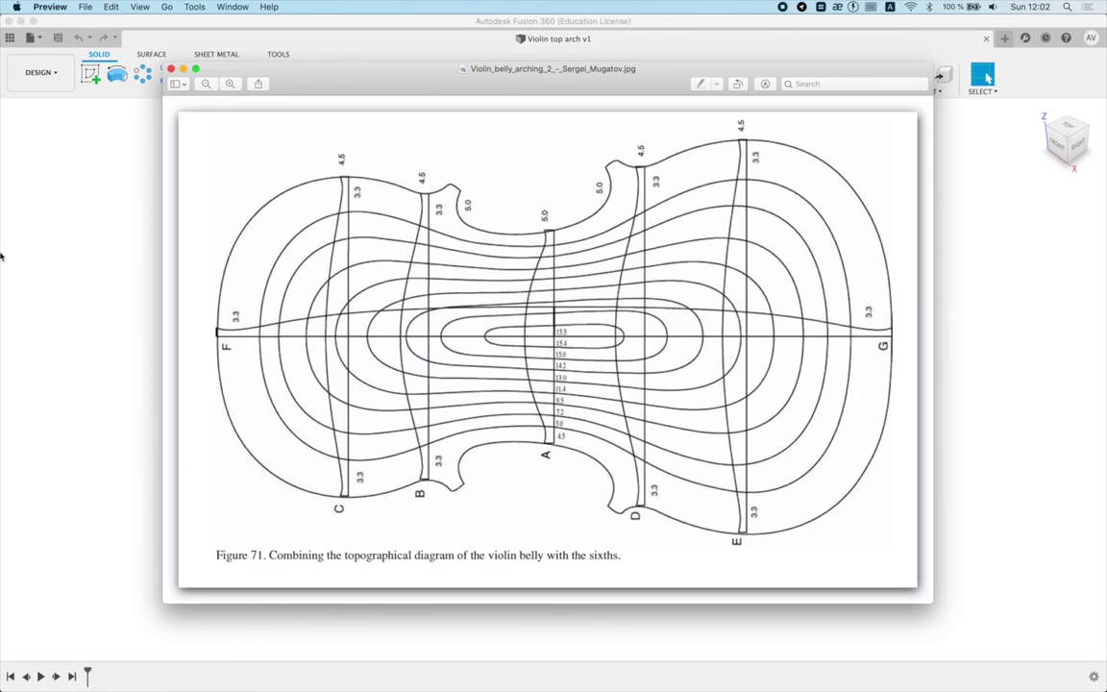
pyautogui.click(83, 283)
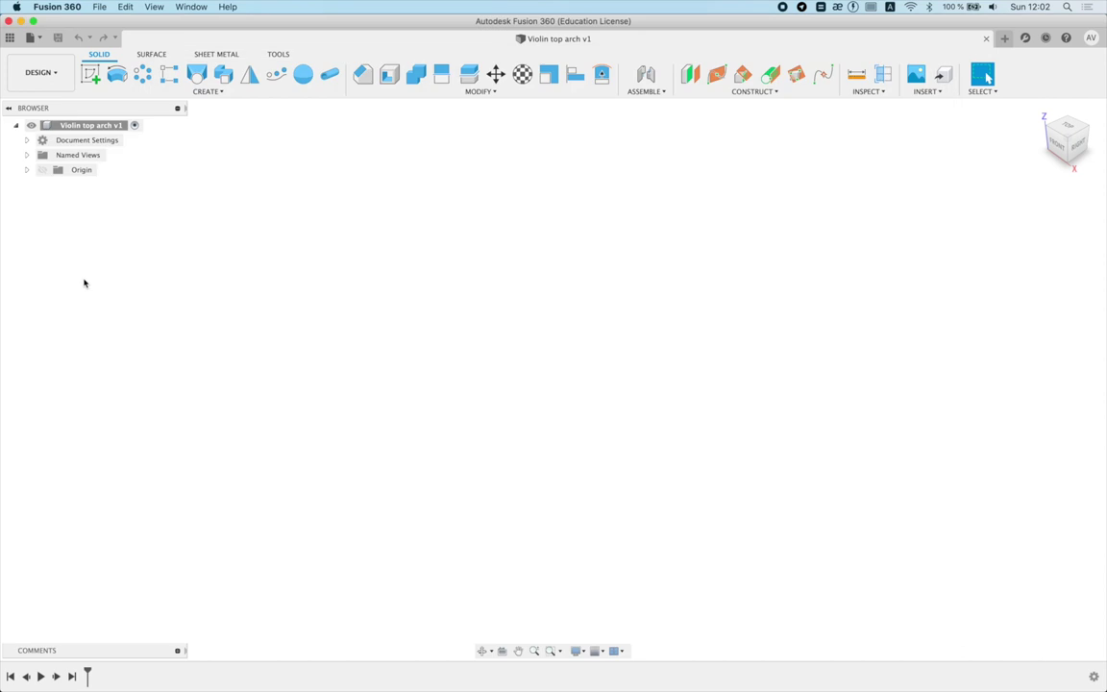
# Step: Start a sketch on the XY plane and draw a line with its midpoint on the origin
pyautogui.click(90, 74)
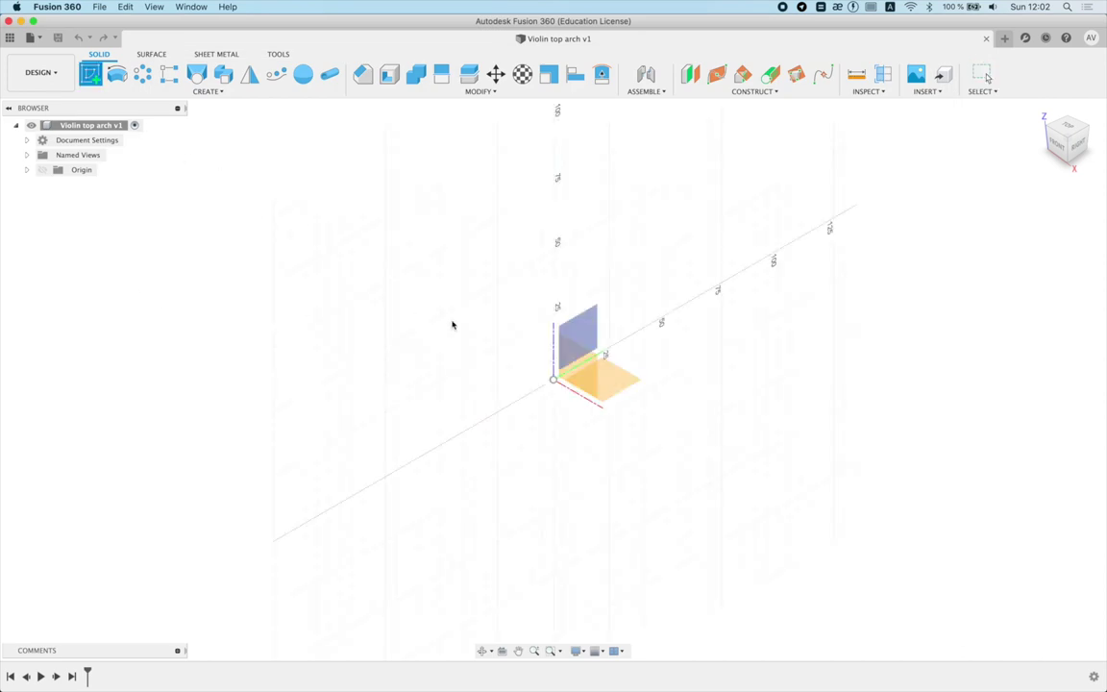
pyautogui.click(620, 384)
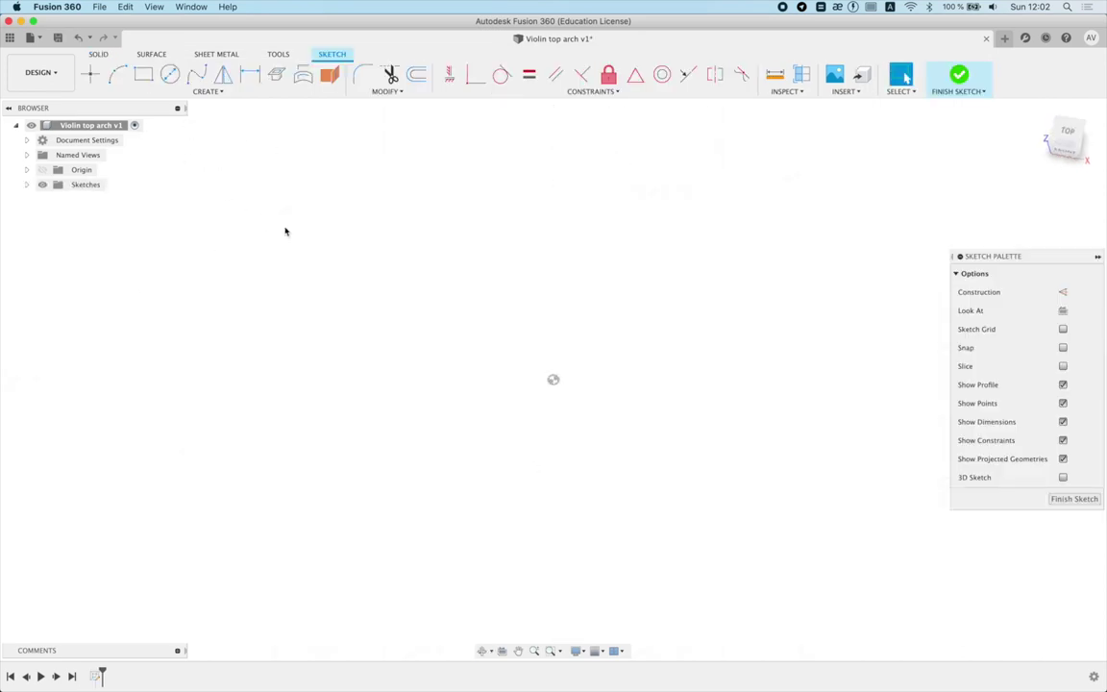
pyautogui.click(426, 423)
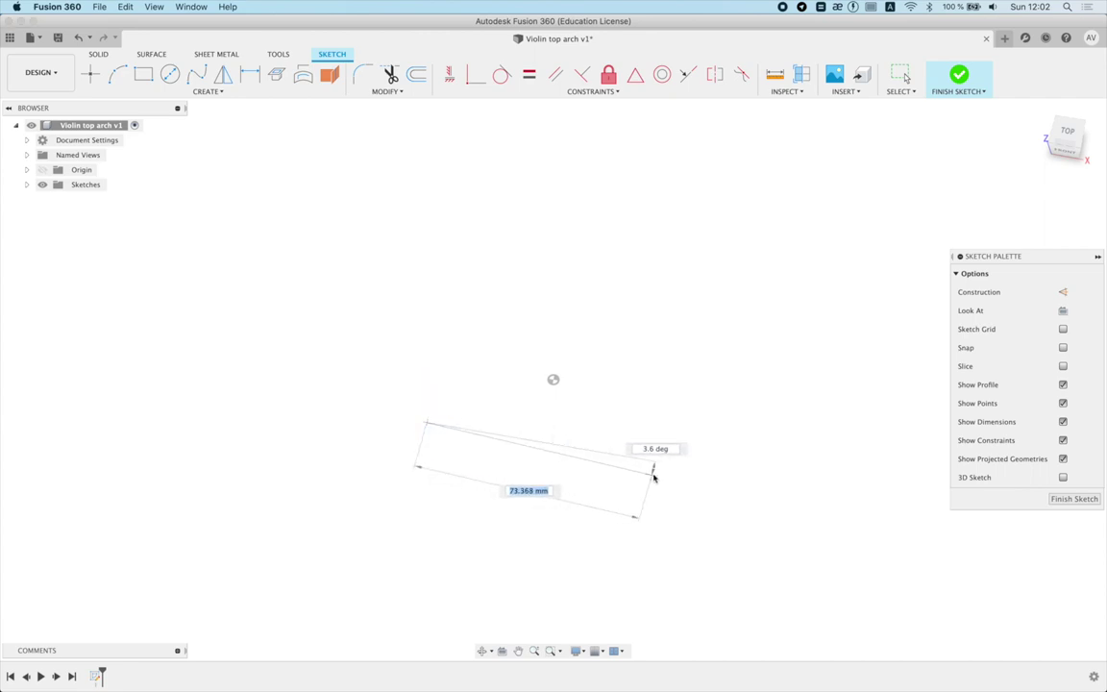
pyautogui.click(660, 462)
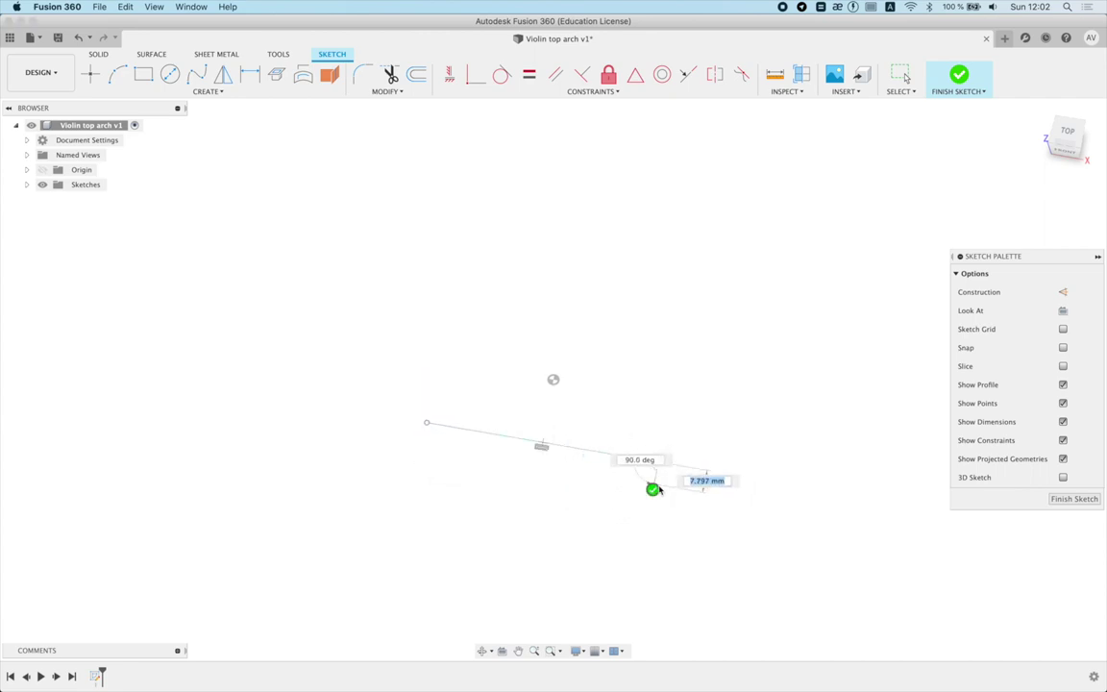
pyautogui.press('Escape')
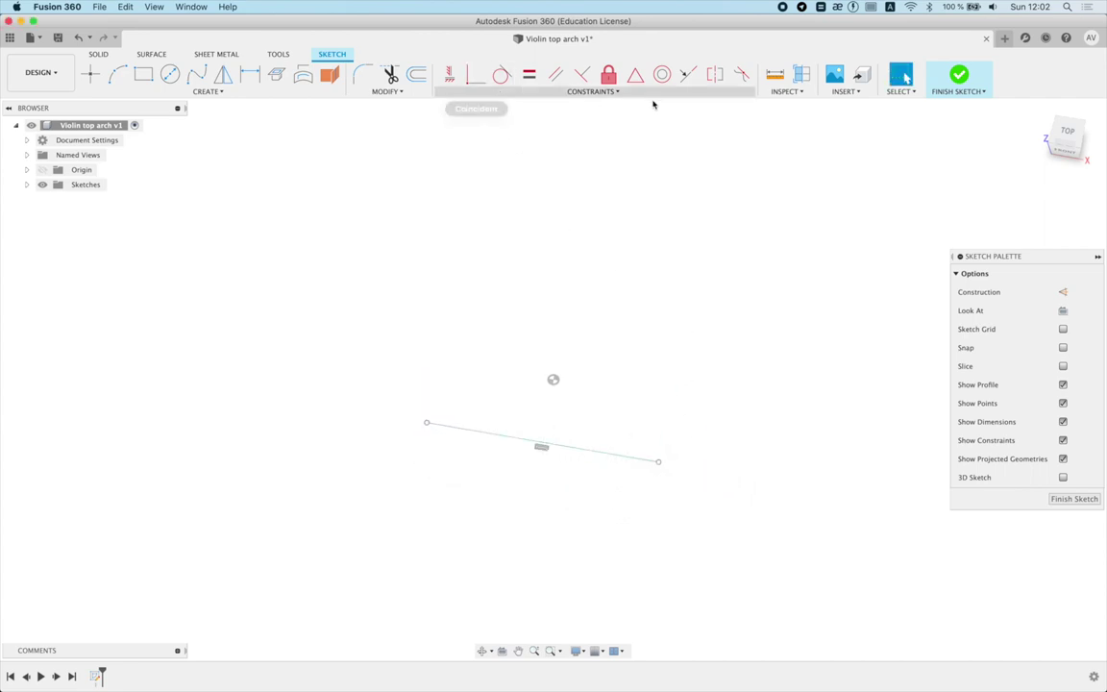
pyautogui.click(635, 74)
pyautogui.click(565, 447)
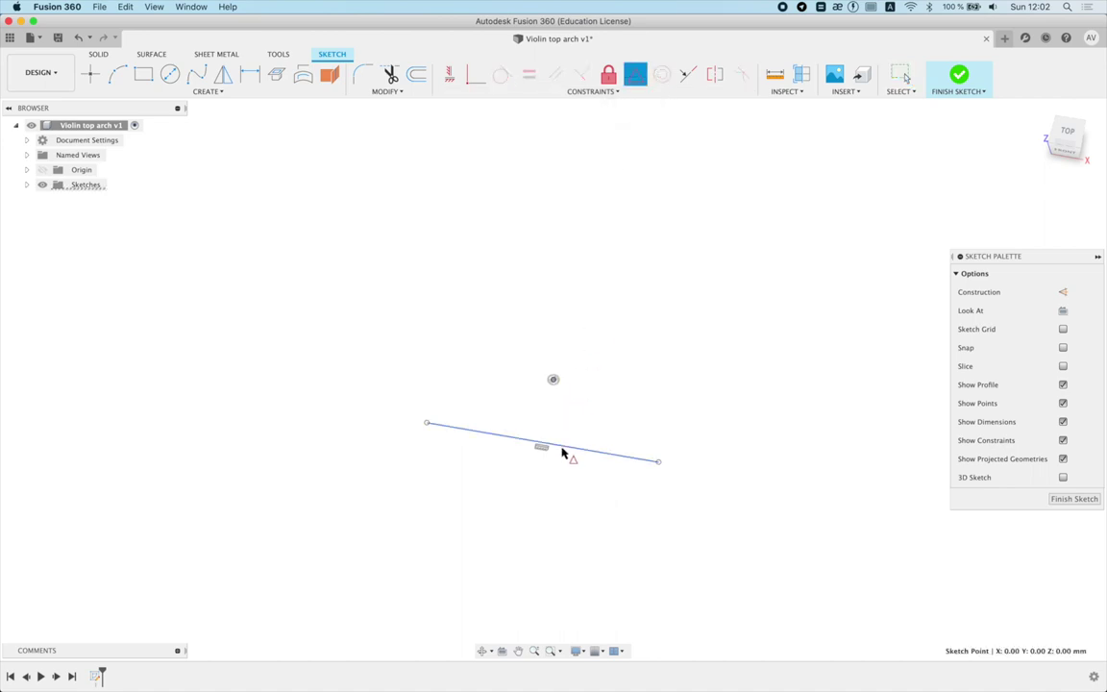
pyautogui.click(553, 379)
pyautogui.press('Escape')
# Step: Dimension the horizontal line to 600 mm, make it construction geometry, and finish the sketch
pyautogui.click(1067, 134)
pyautogui.press('d')
pyautogui.click(631, 381)
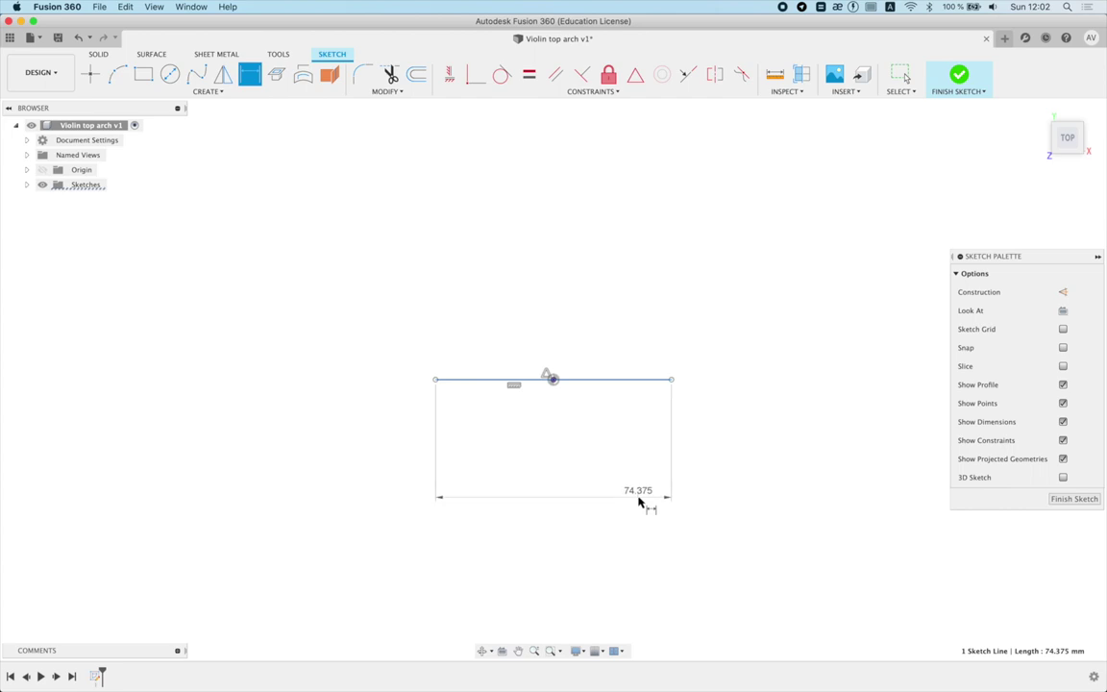
pyautogui.click(639, 498)
pyautogui.press('Return')
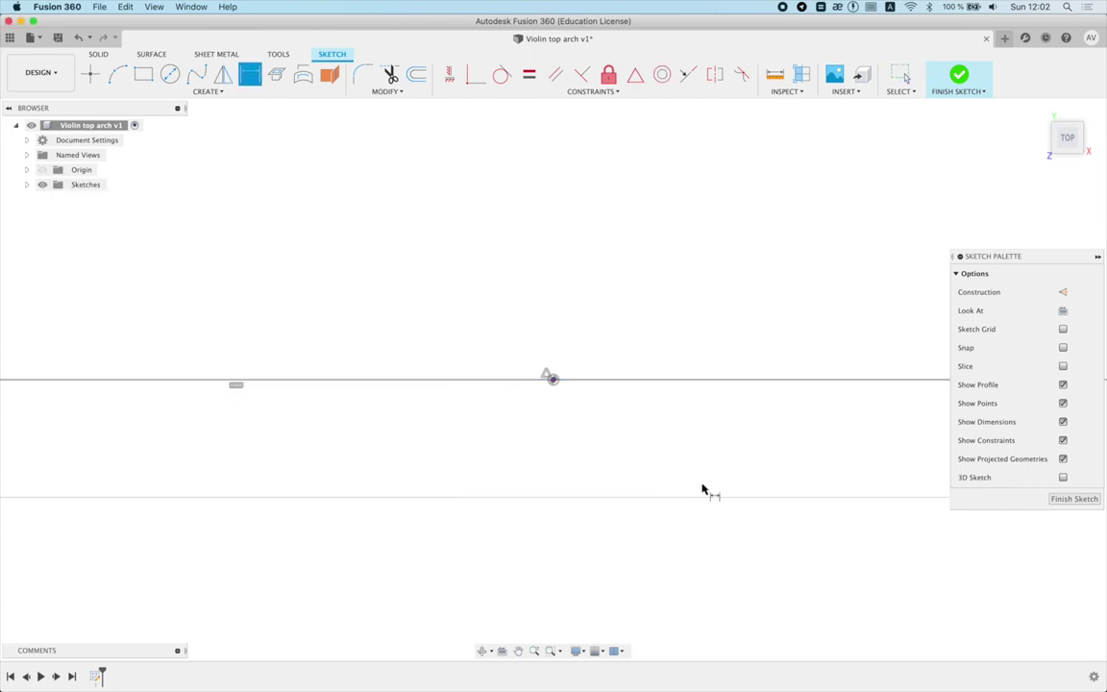
pyautogui.press('Escape')
pyautogui.scroll(-5, 452, 387)
pyautogui.moveTo(650, 423); pyautogui.dragTo(484, 576)
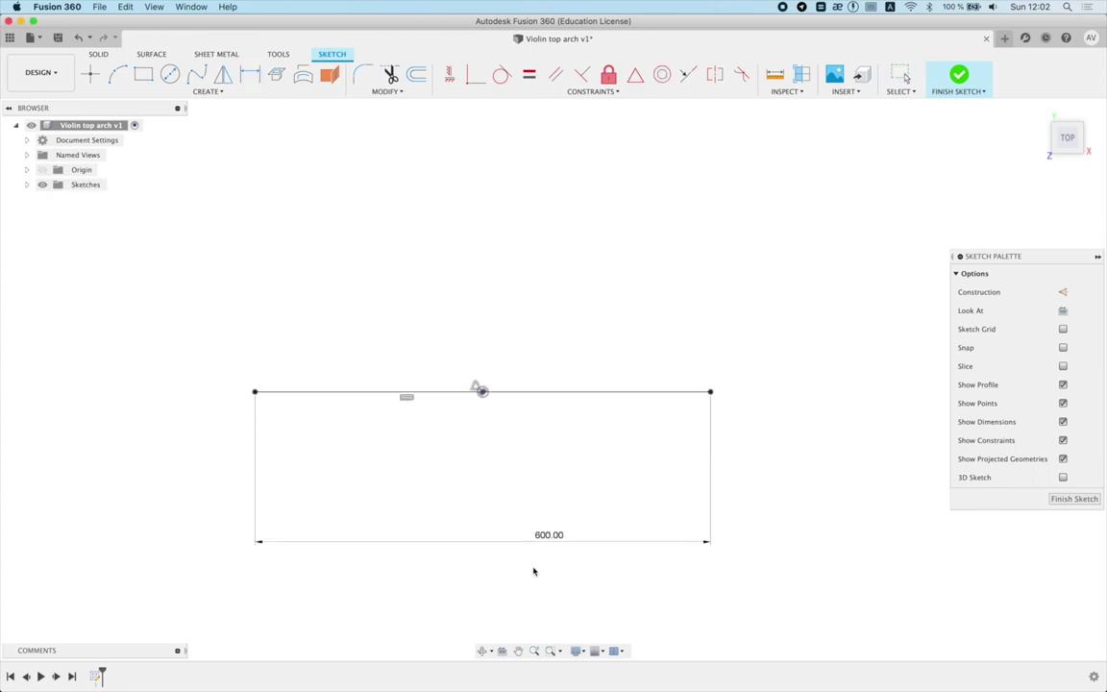
pyautogui.click(1063, 291)
pyautogui.click(958, 75)
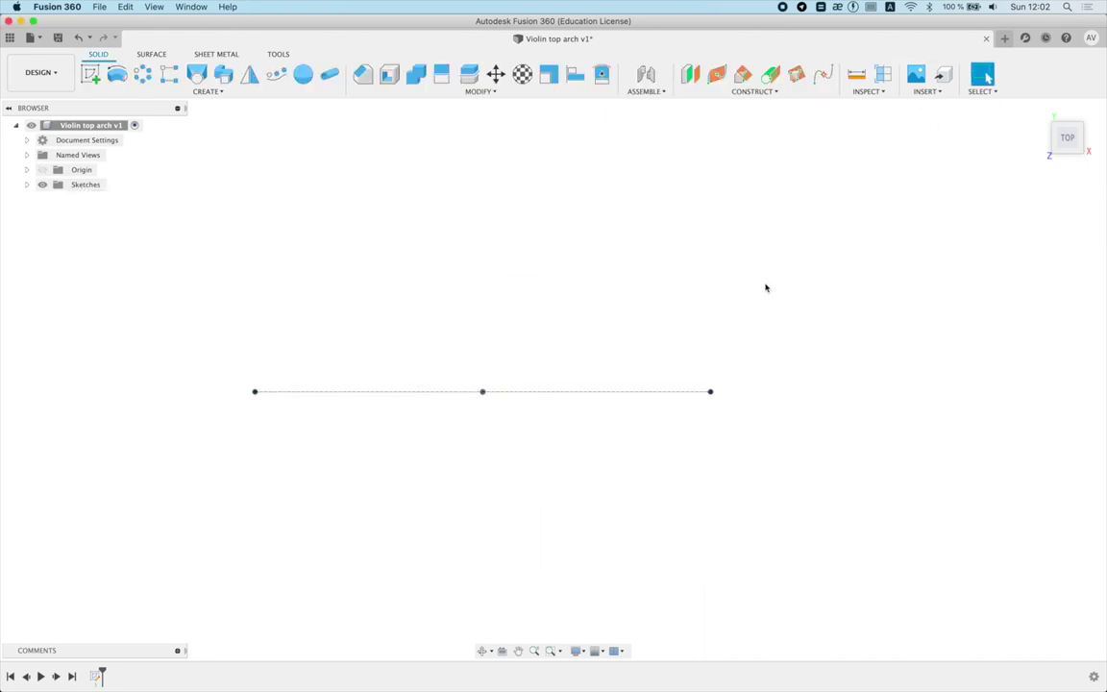
# Step: Insert the violin arching diagram as an XY-plane canvas at 20 opacity, aligned to the construction line
pyautogui.click(916, 82)
pyautogui.doubleClick(452, 173)
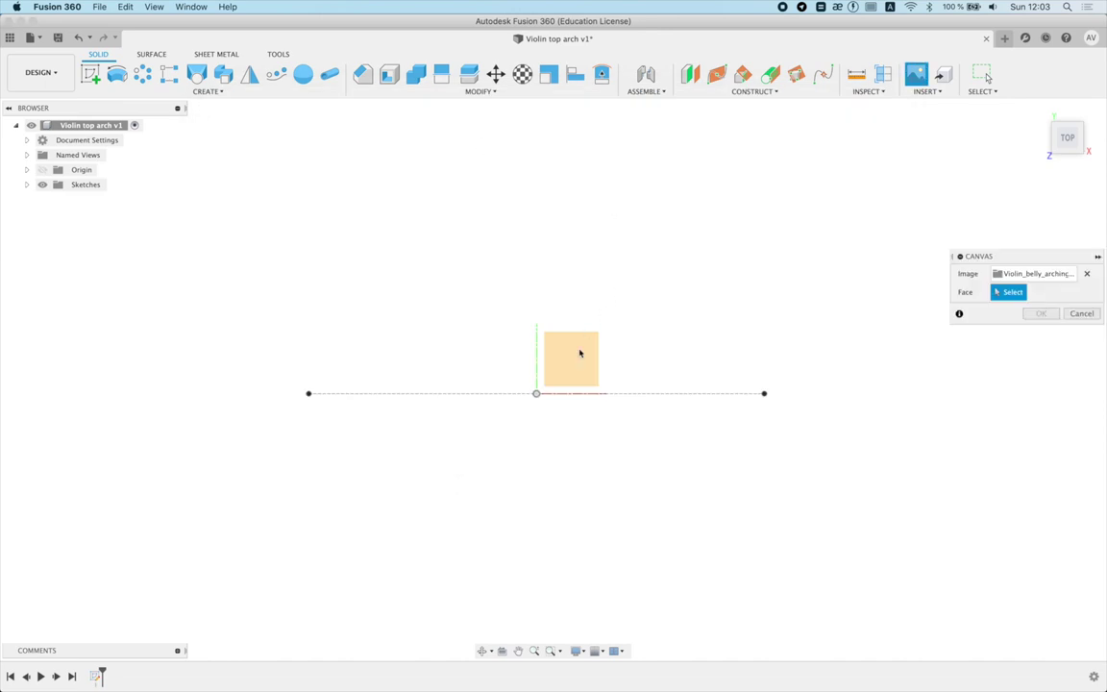
pyautogui.click(577, 364)
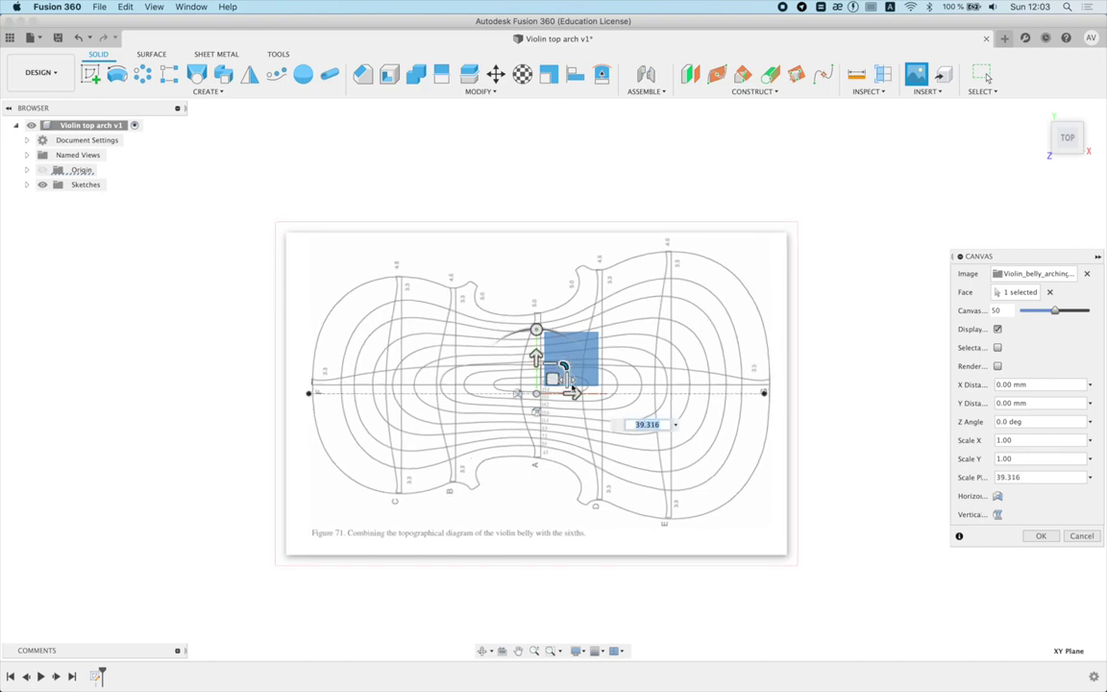
pyautogui.scroll(4, 539, 436)
pyautogui.moveTo(551, 359); pyautogui.dragTo(546, 371)
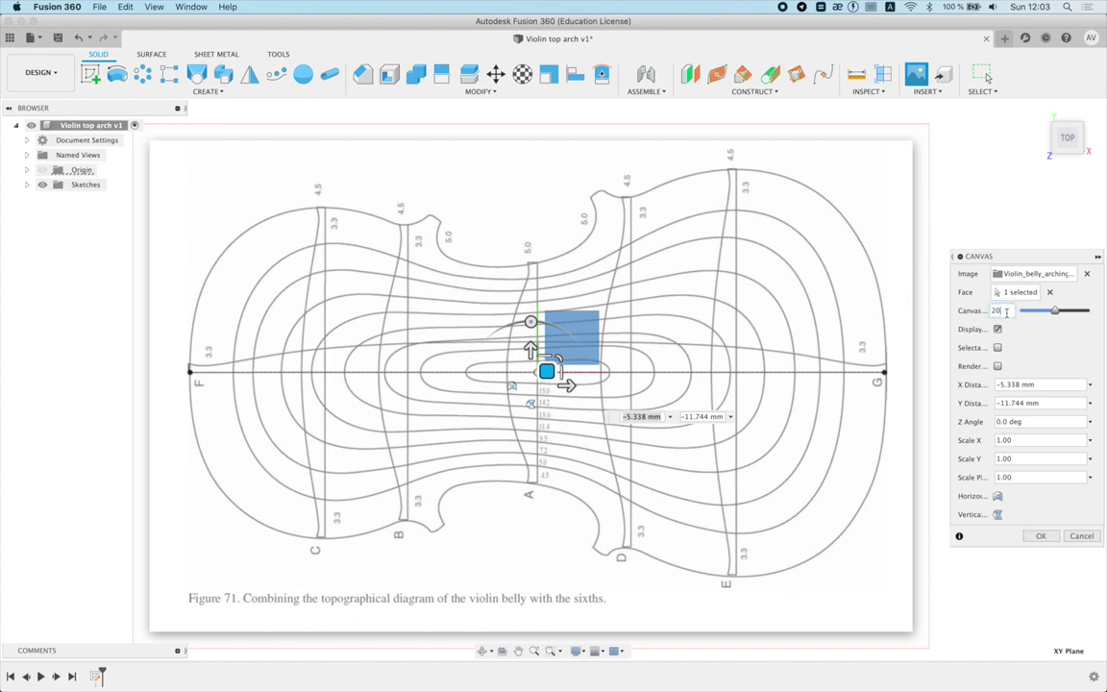
pyautogui.press('Return')
# Step: Recentre the diagram in the view and reopen Sketch1 for editing
pyautogui.scroll(-2, 520, 481)
pyautogui.moveTo(523, 420); pyautogui.dragTo(566, 390, button='middle')
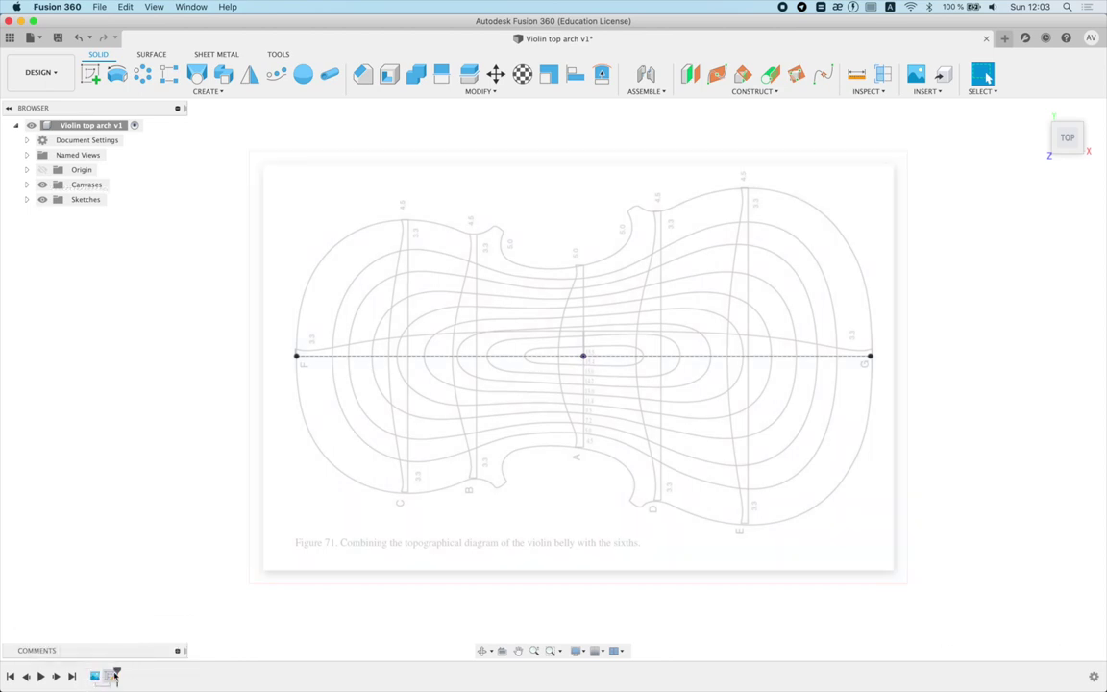
pyautogui.doubleClick(116, 676)
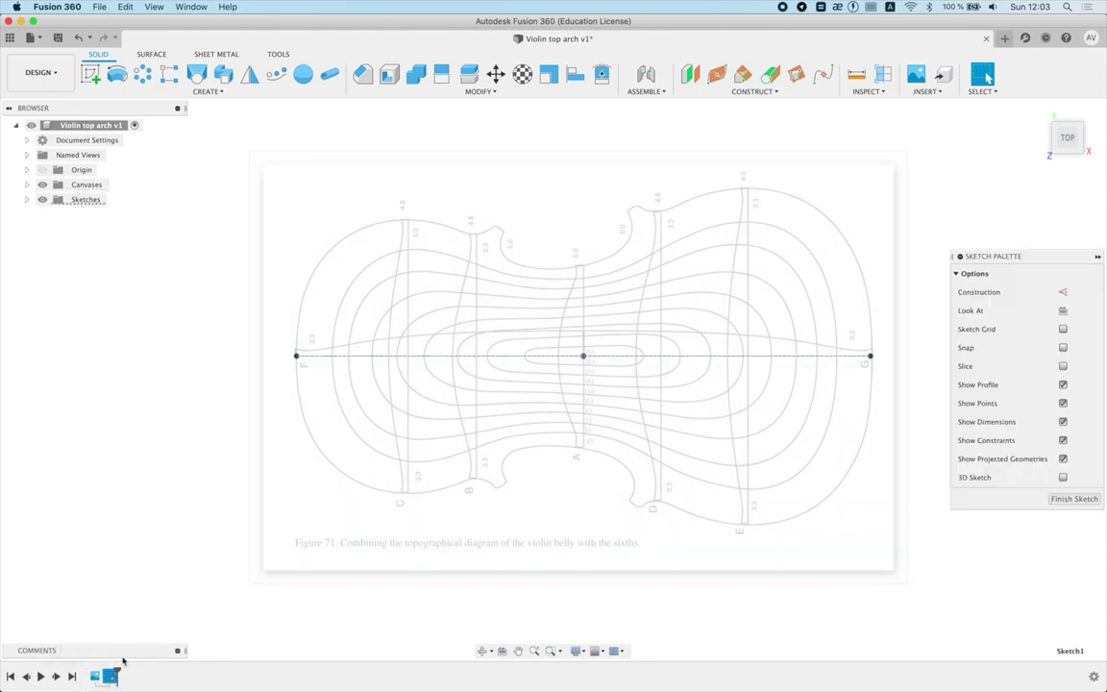
# Step: Trace the diagram's upper outline with a fit-point spline ending at the centreline's right end
pyautogui.click(196, 74)
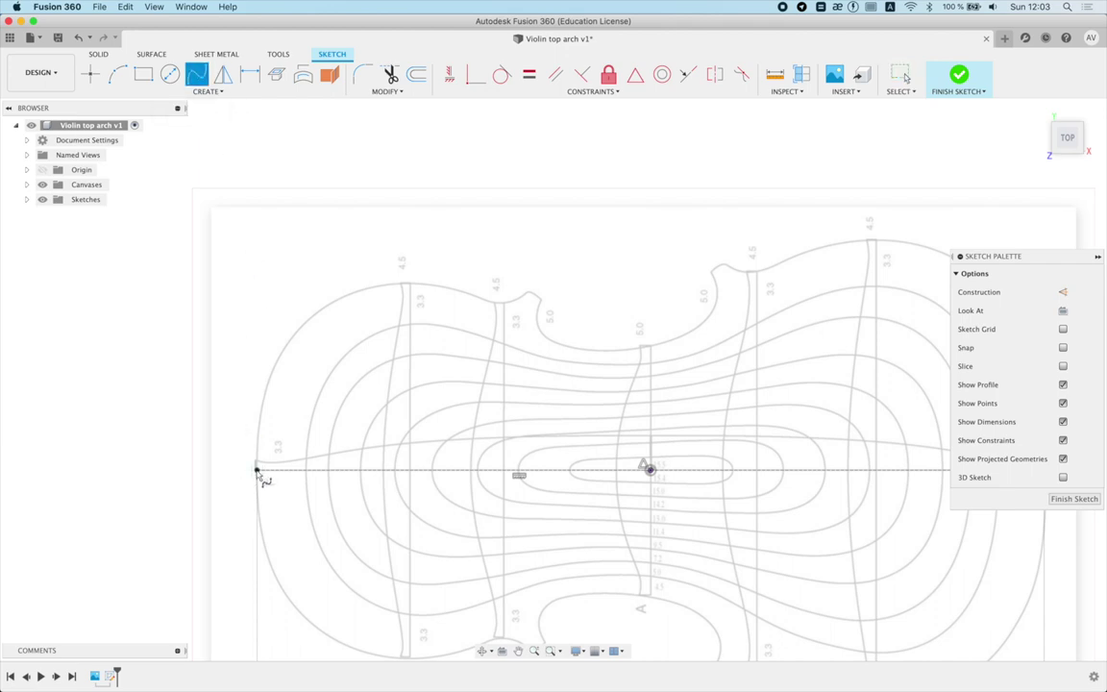
pyautogui.click(374, 285)
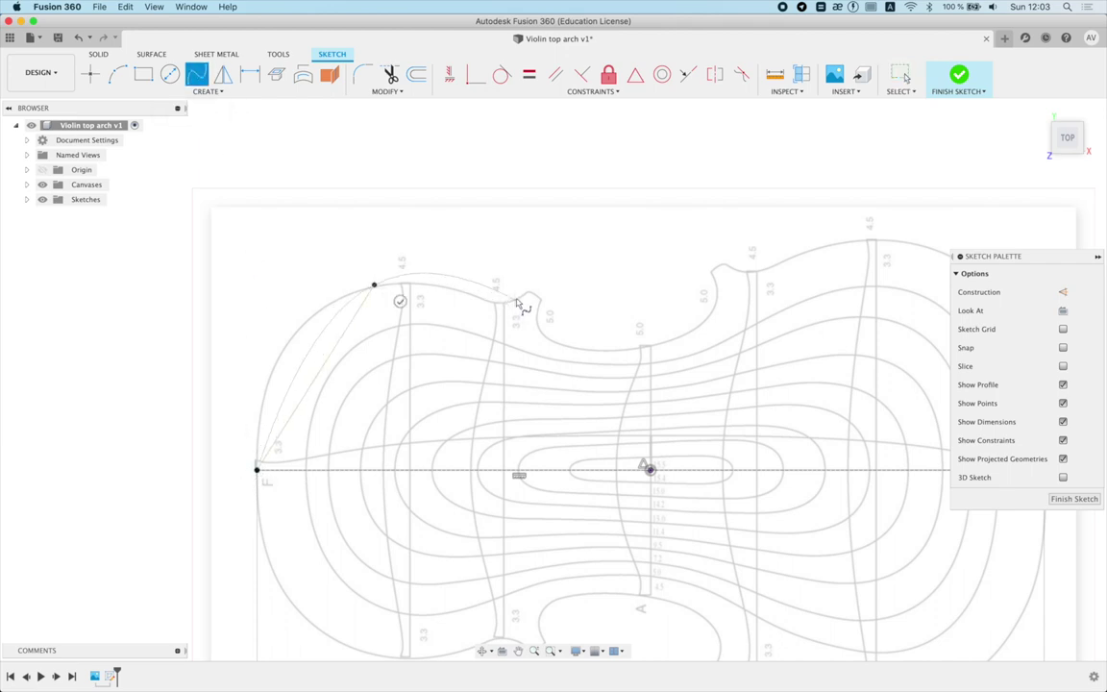
pyautogui.click(527, 291)
pyautogui.click(514, 317)
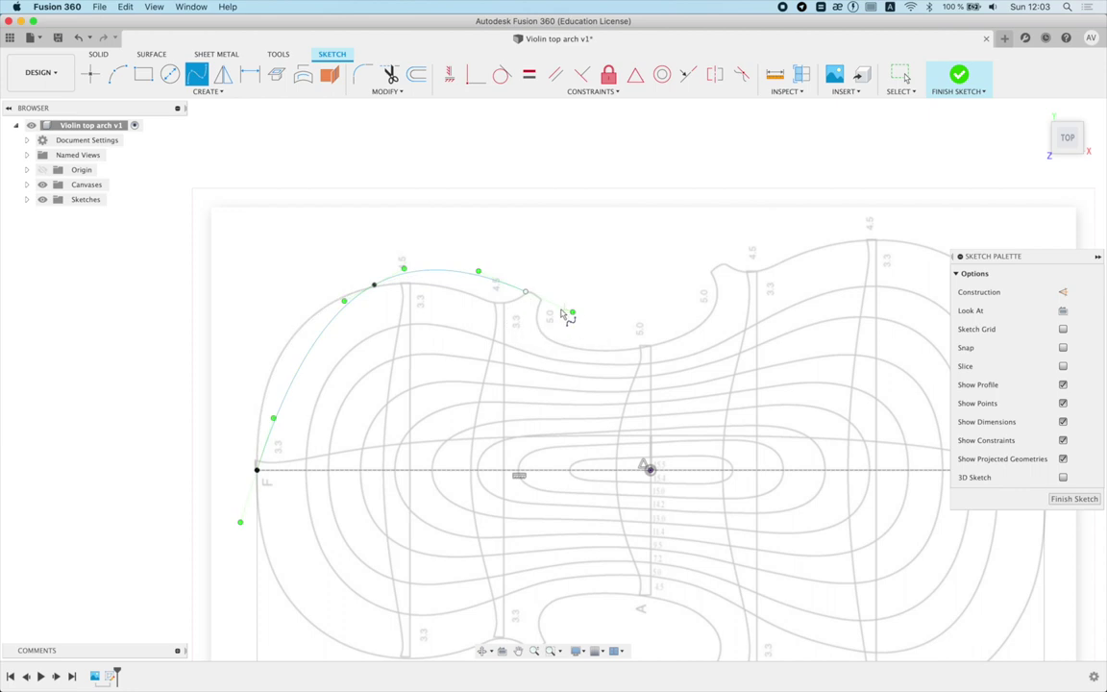
pyautogui.scroll(1, 543, 305)
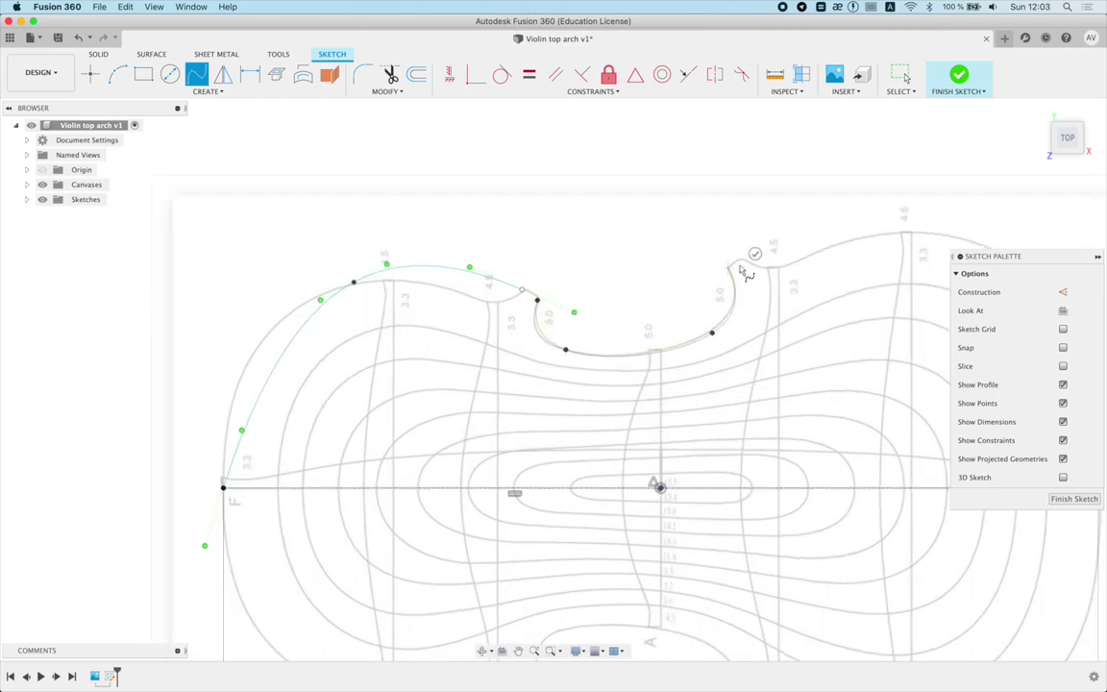
pyautogui.moveTo(755, 252); pyautogui.dragTo(314, 192, button='middle')
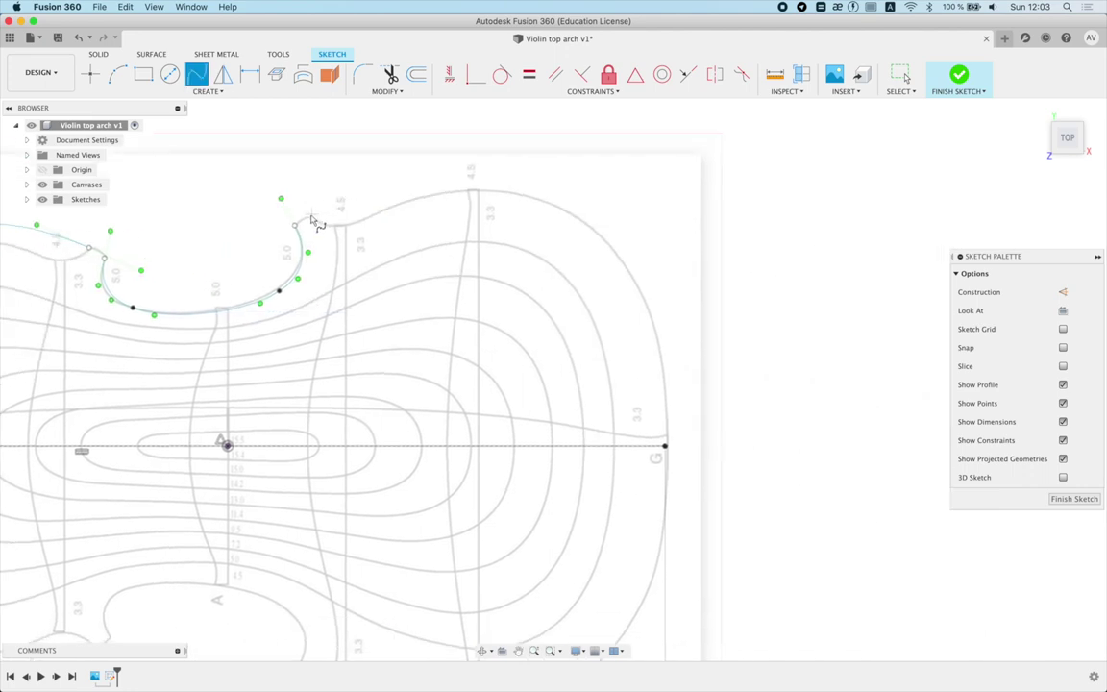
pyautogui.click(307, 218)
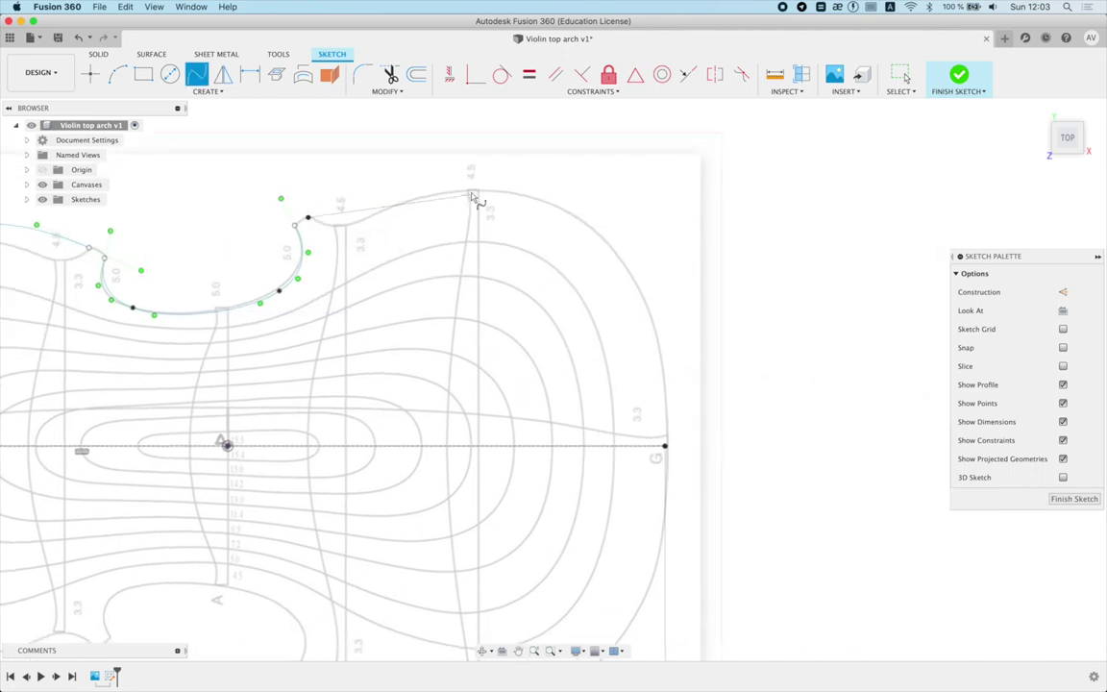
pyautogui.click(666, 448)
pyautogui.scroll(-3, 766, 383)
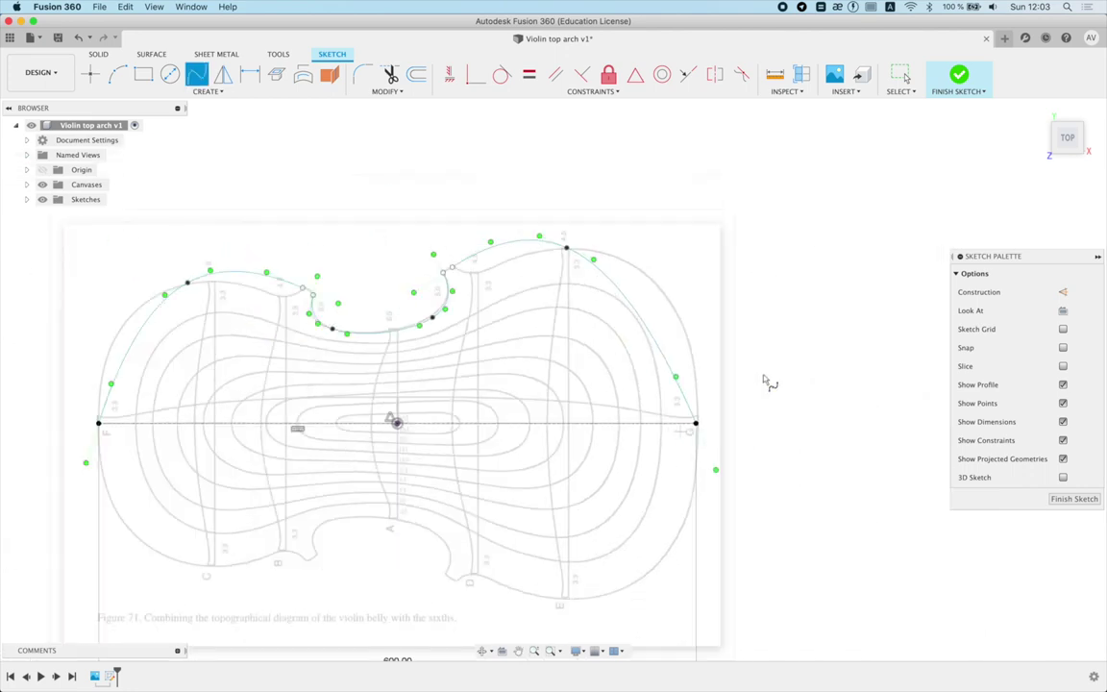
# Step: Constrain the spline's left and right end tangents to vertical
pyautogui.click(448, 74)
pyautogui.click(691, 399)
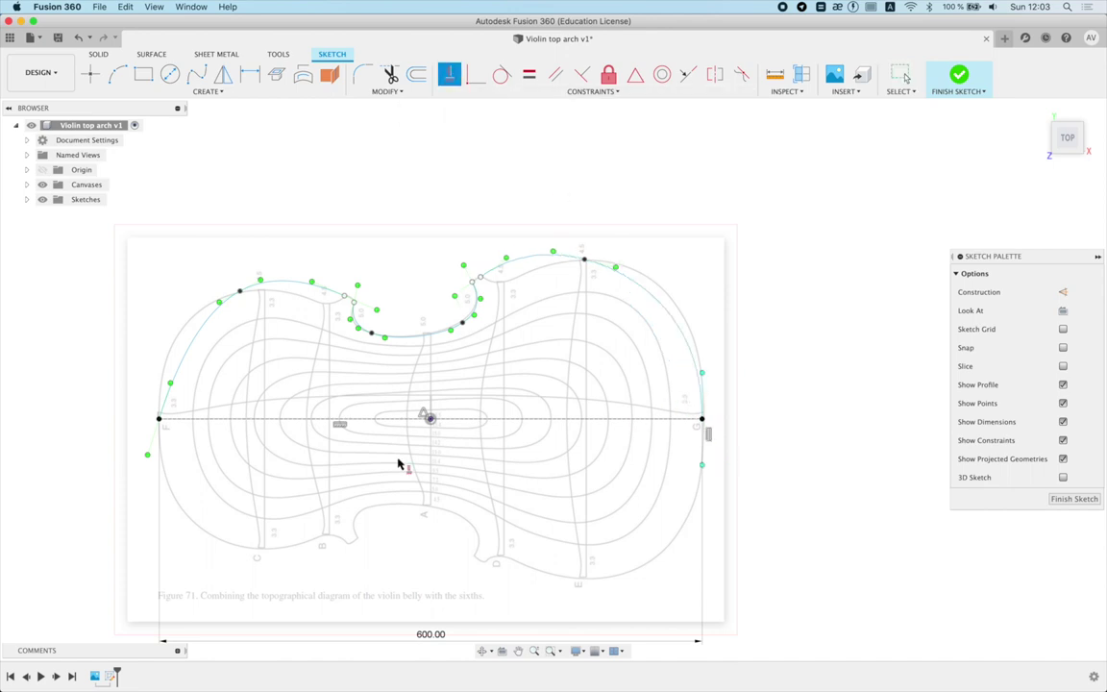
pyautogui.click(158, 436)
pyautogui.press('Escape')
pyautogui.moveTo(252, 358); pyautogui.dragTo(322, 352, button='middle')
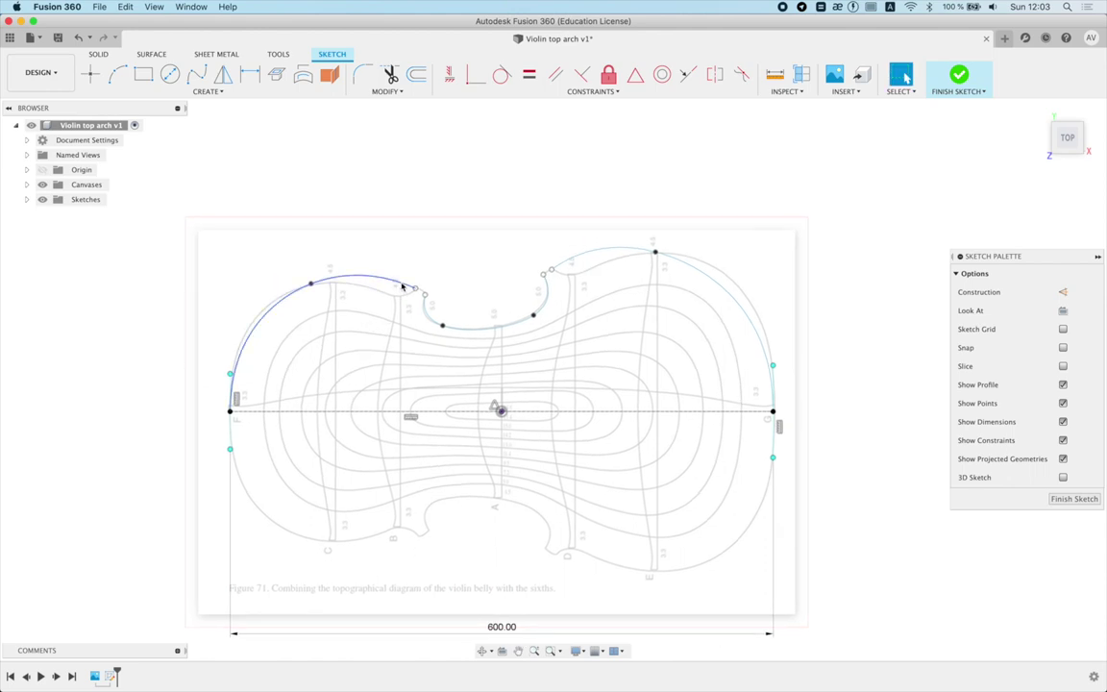
# Step: Inspect the end and corner tangent handles, then rotate the corner tangent and move a fit point onto the outline
pyautogui.scroll(5, 408, 274)
pyautogui.scroll(2, 435, 303)
pyautogui.scroll(2, 435, 304)
pyautogui.click(447, 334)
pyautogui.scroll(-3, 499, 302)
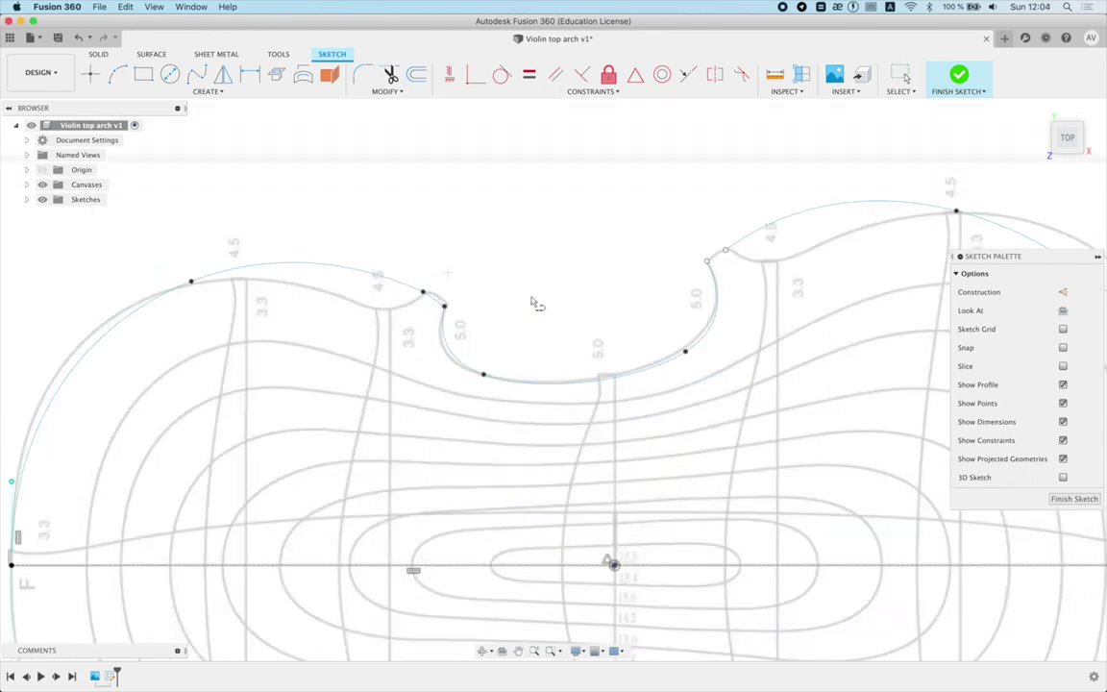
pyautogui.scroll(2, 723, 259)
pyautogui.click(728, 250)
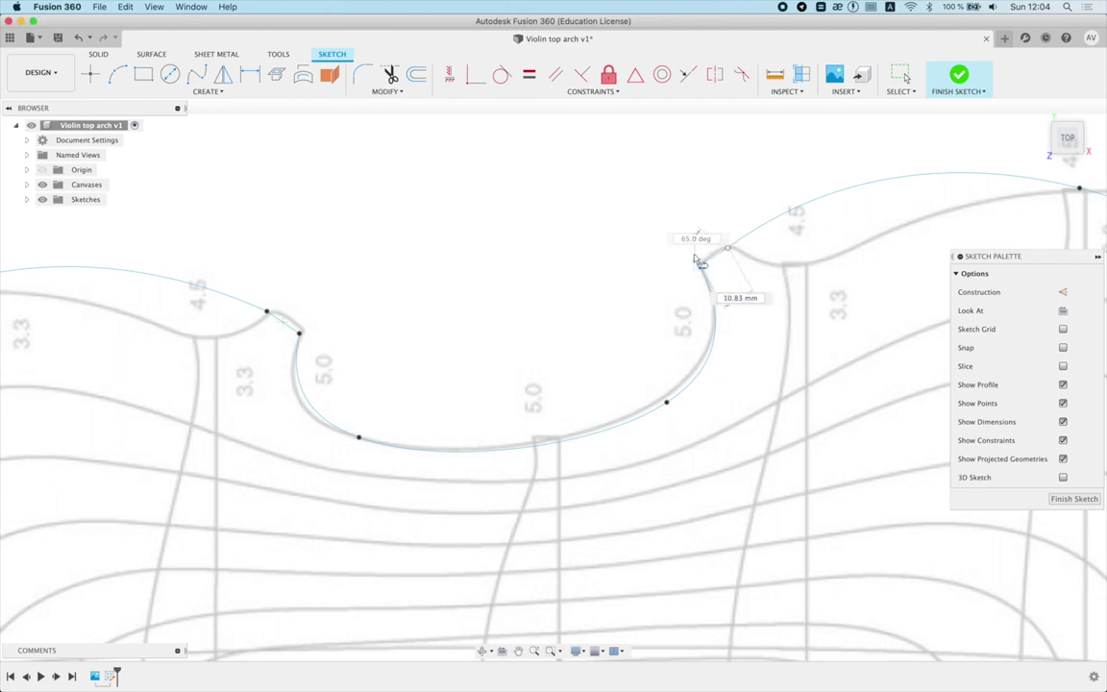
pyautogui.scroll(-2, 667, 245)
pyautogui.moveTo(371, 269); pyautogui.dragTo(493, 226, button='middle')
pyautogui.click(493, 226)
pyautogui.scroll(2, 493, 225)
pyautogui.moveTo(475, 210); pyautogui.dragTo(503, 286)
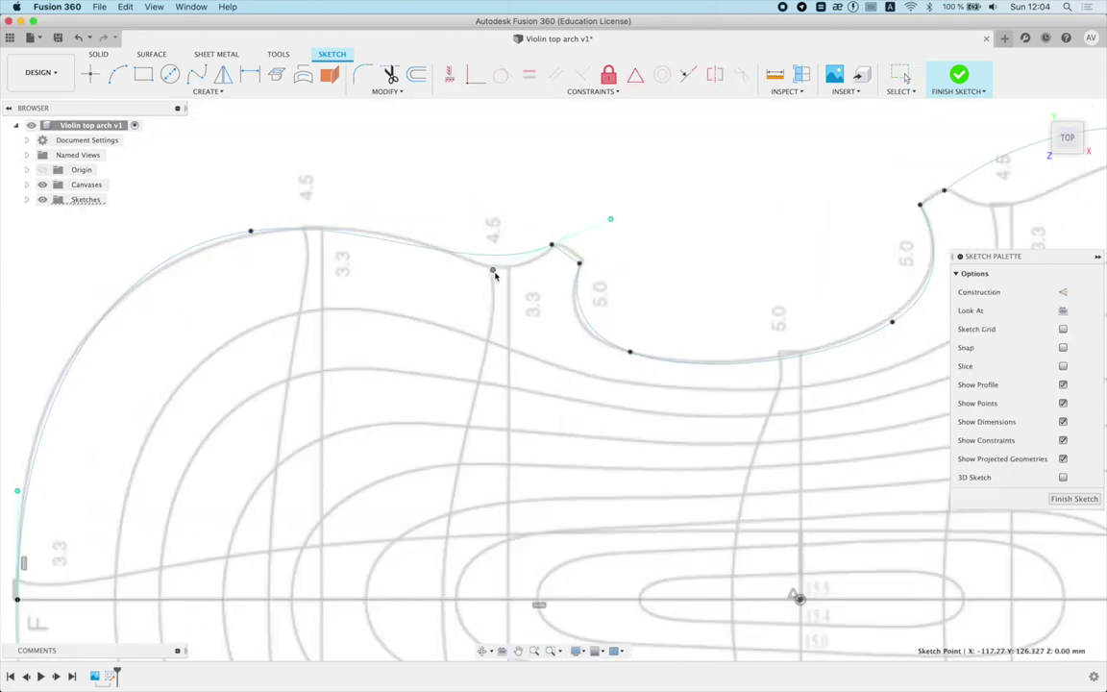
pyautogui.moveTo(250, 232)
pyautogui.mouseDown()
pyautogui.moveTo(328, 227)
pyautogui.moveTo(307, 225)
pyautogui.mouseUp()
pyautogui.click(514, 288)
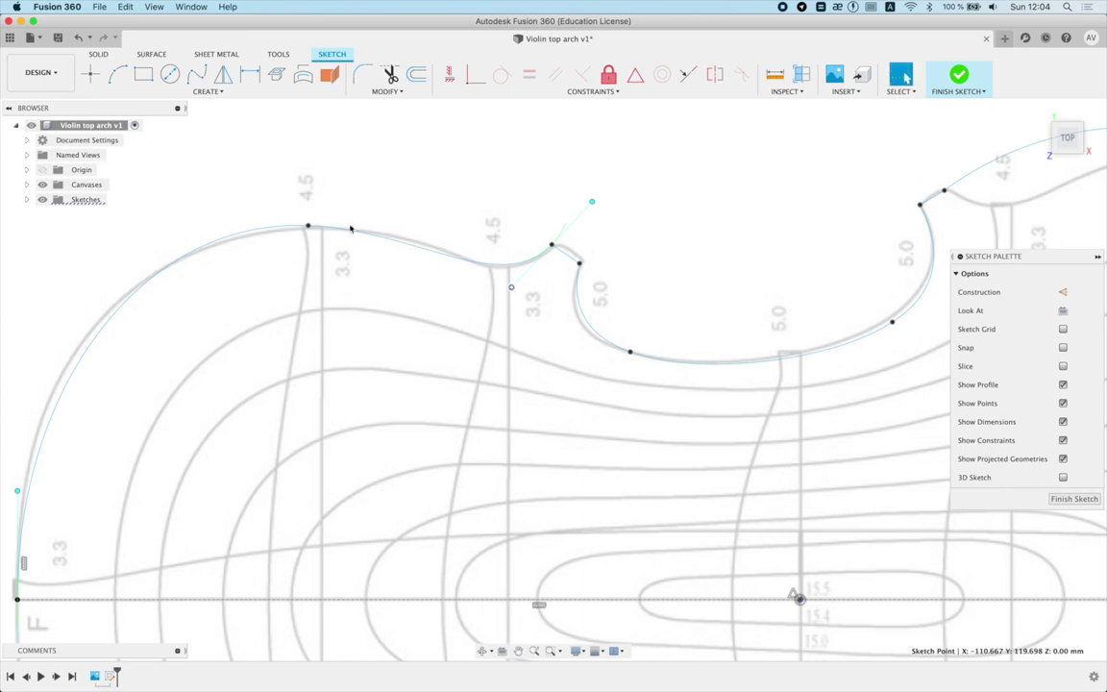
# Step: Slide the top fit point right along the bout and adjust the left end tangent length
pyautogui.moveTo(308, 226); pyautogui.dragTo(336, 228)
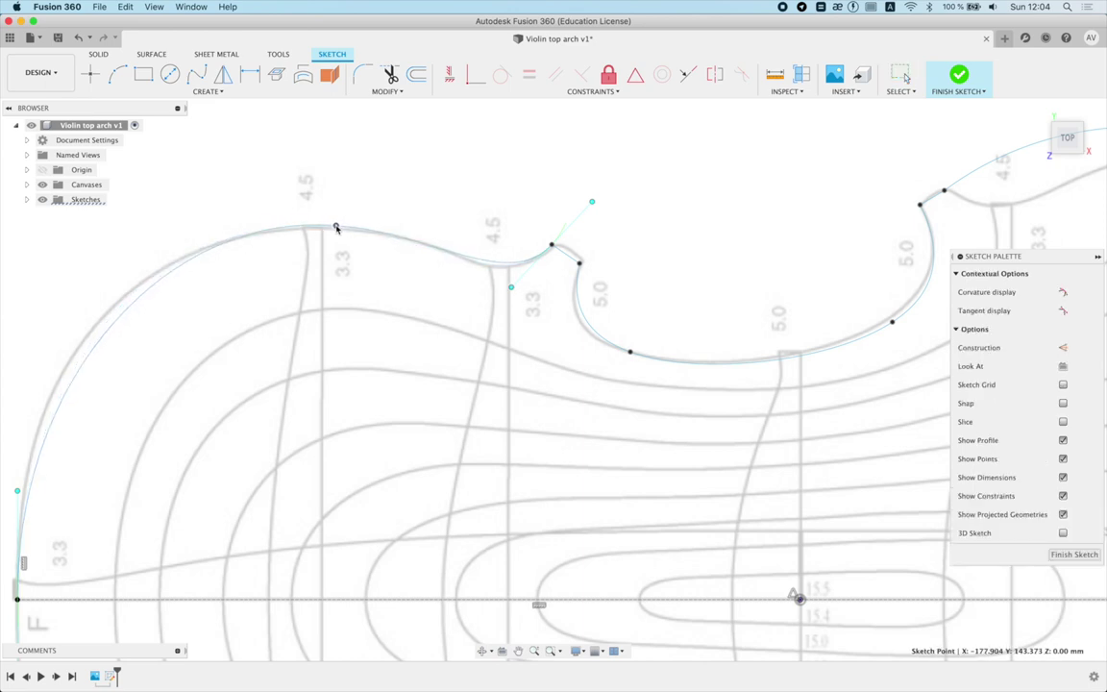
pyautogui.hscroll(-1, 327, 235)
pyautogui.hscroll(-5, 250, 337)
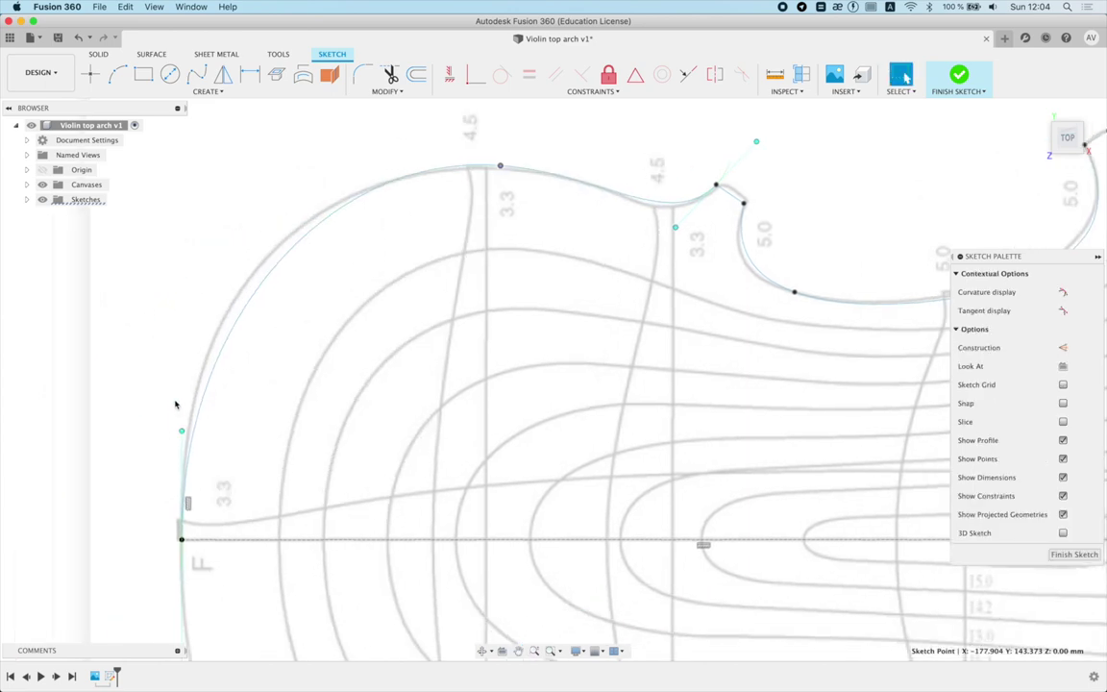
pyautogui.moveTo(183, 431); pyautogui.dragTo(177, 392)
pyautogui.moveTo(500, 169); pyautogui.dragTo(526, 173)
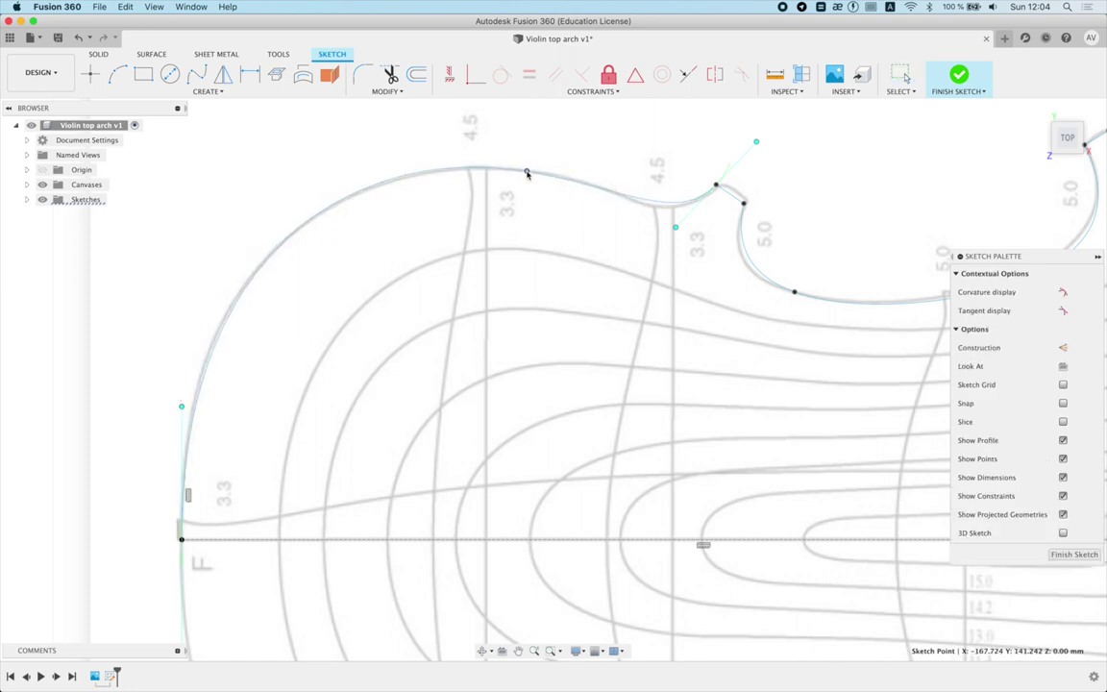
pyautogui.click(678, 233)
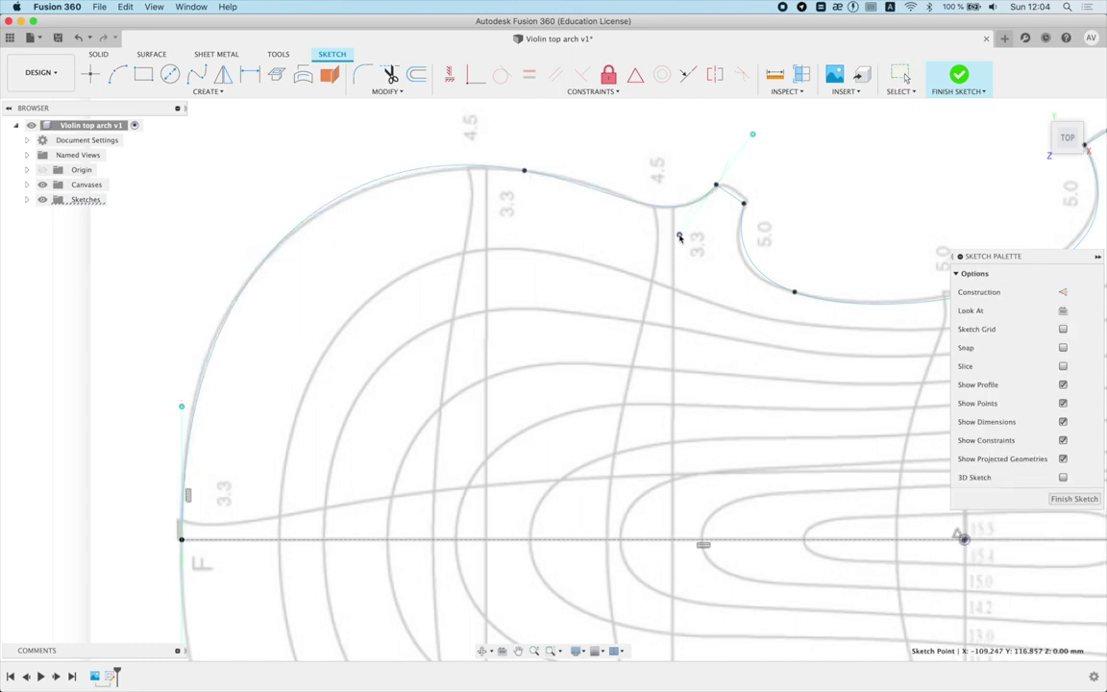
pyautogui.moveTo(526, 171); pyautogui.dragTo(533, 172)
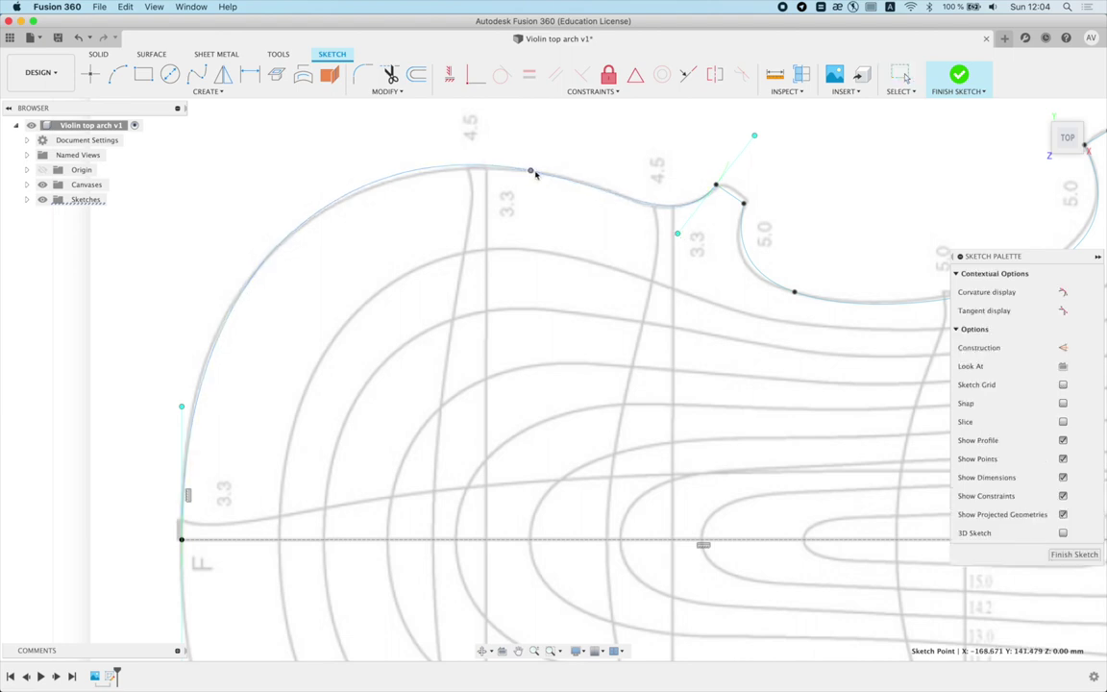
pyautogui.click(178, 389)
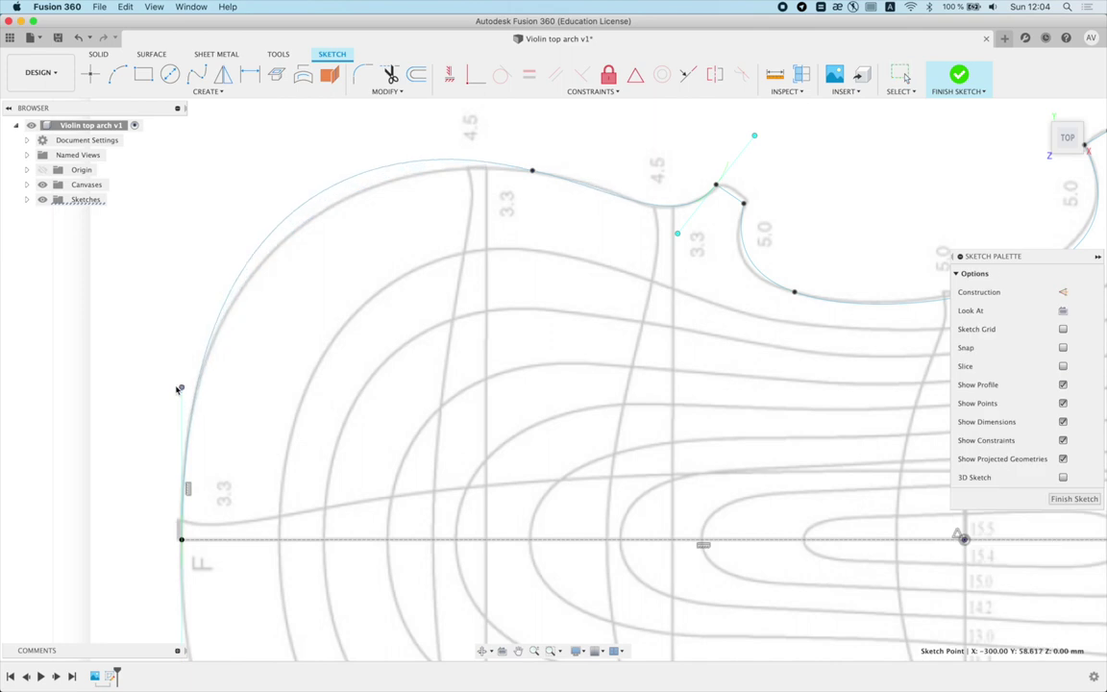
pyautogui.moveTo(178, 389); pyautogui.dragTo(178, 401)
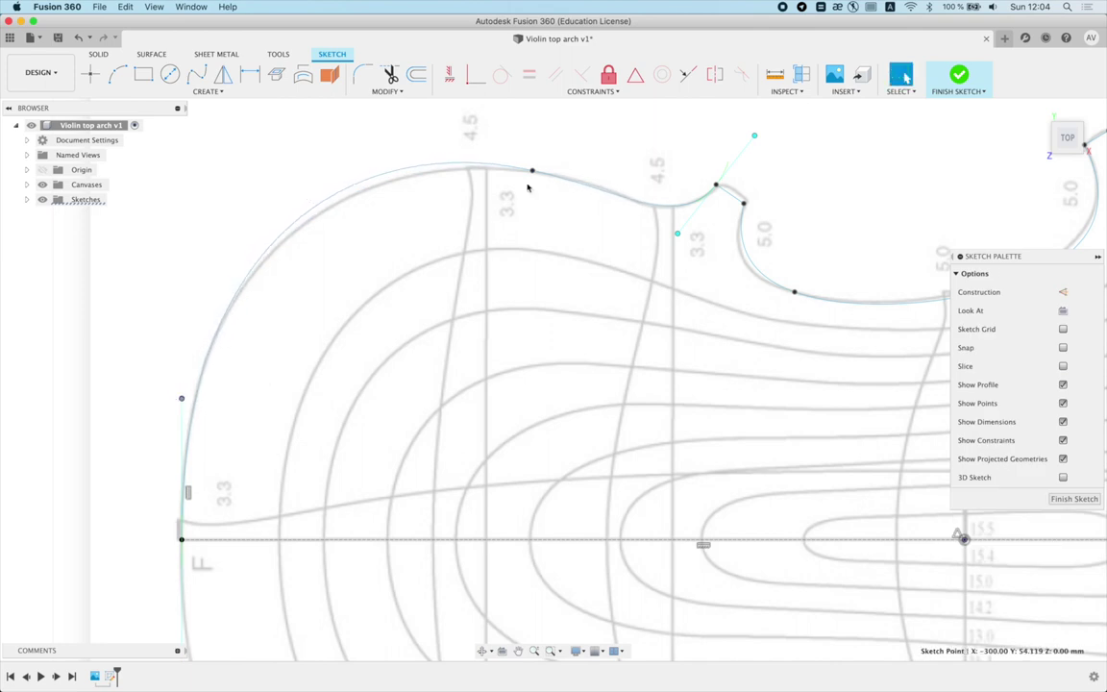
pyautogui.moveTo(534, 173); pyautogui.dragTo(567, 181)
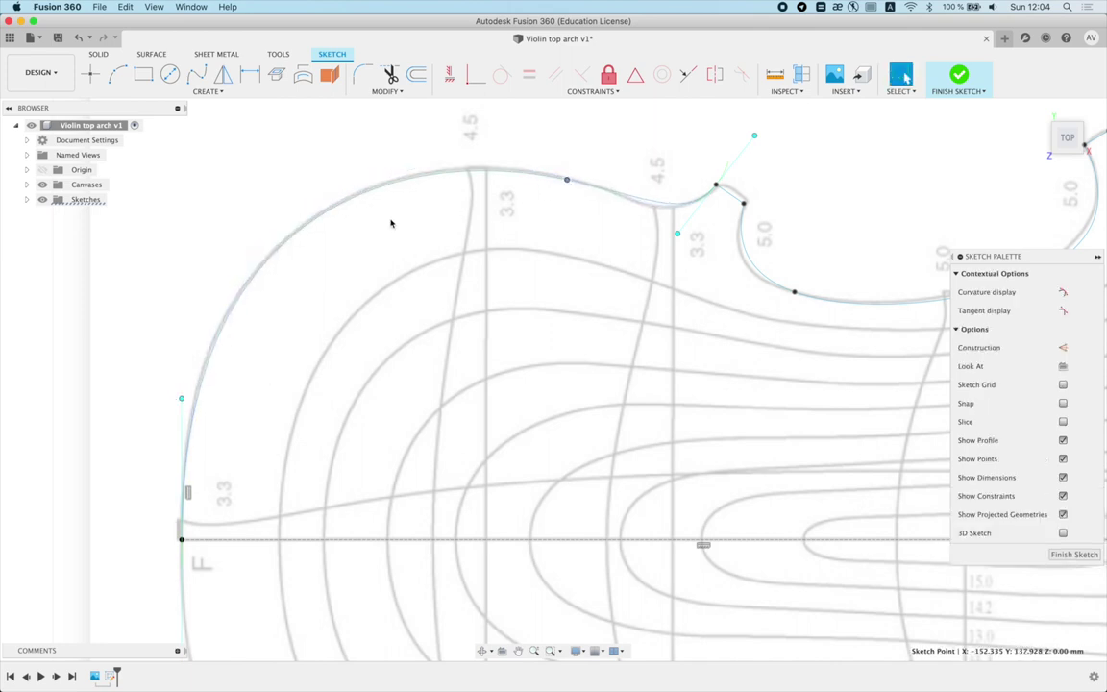
# Step: Insert an extra fit point on the upper bout and set it on the traced curve
pyautogui.rightClick(316, 218)
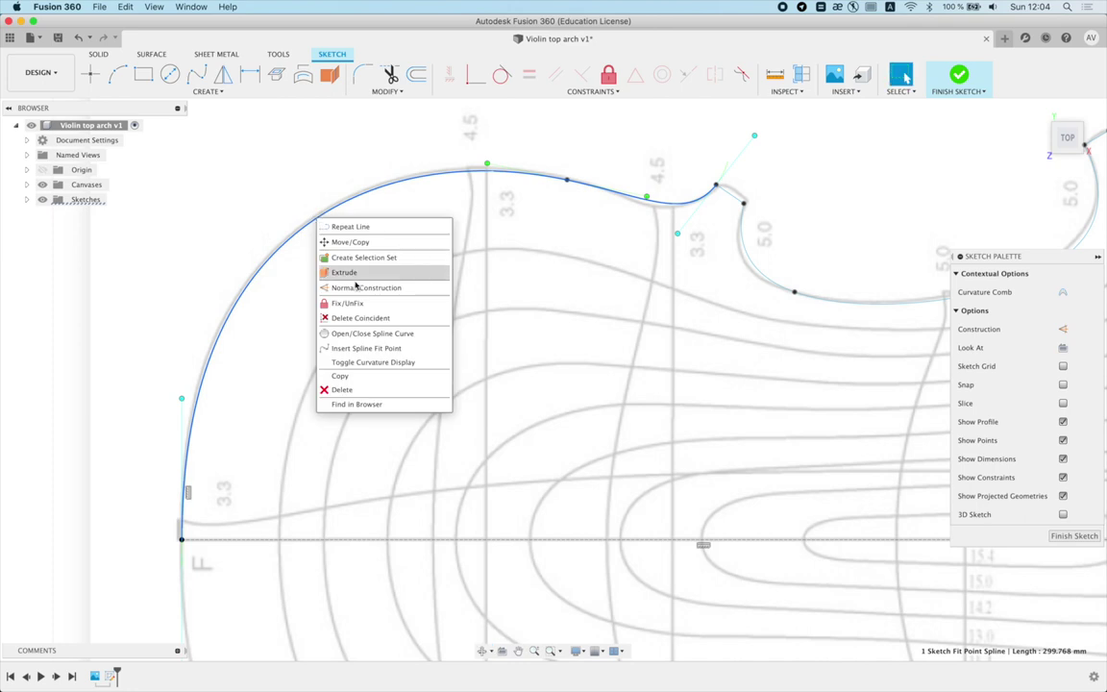
pyautogui.click(373, 349)
pyautogui.moveTo(298, 229)
pyautogui.mouseDown()
pyautogui.moveTo(325, 211)
pyautogui.moveTo(309, 218)
pyautogui.mouseUp()
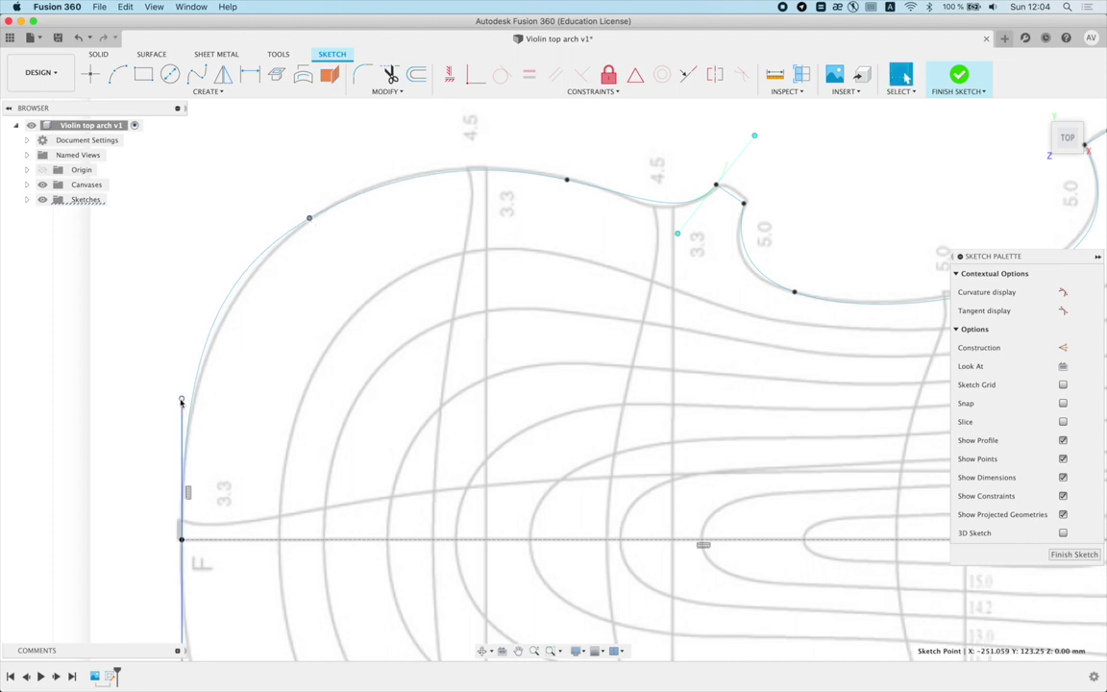
pyautogui.moveTo(181, 399); pyautogui.dragTo(182, 422)
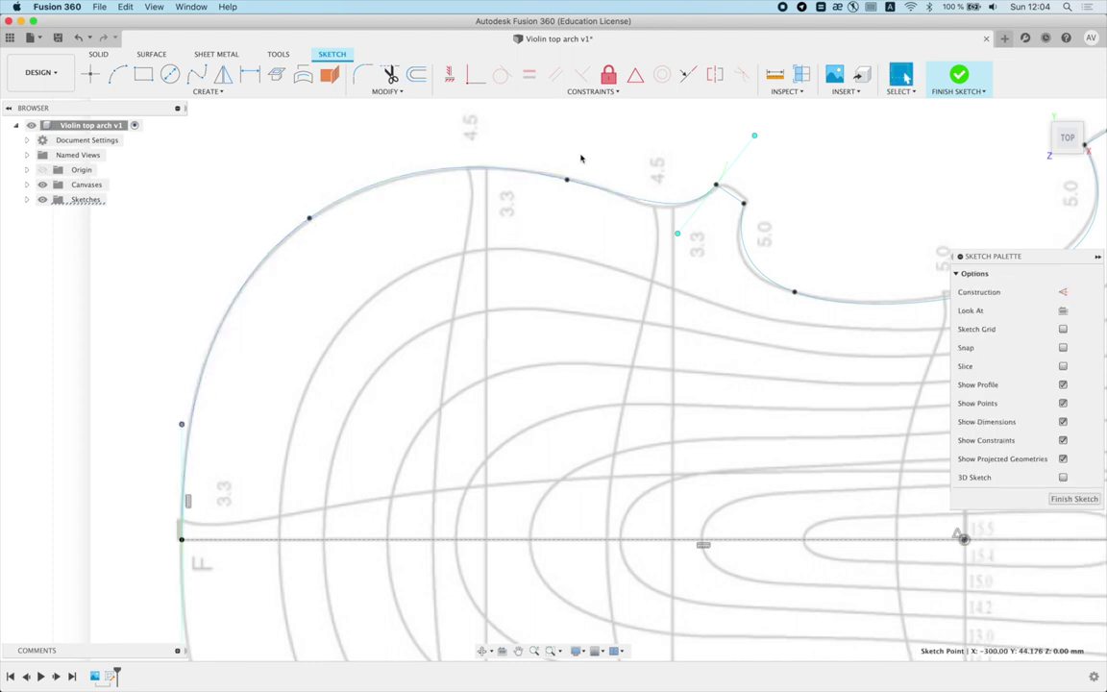
pyautogui.moveTo(568, 180); pyautogui.dragTo(584, 183)
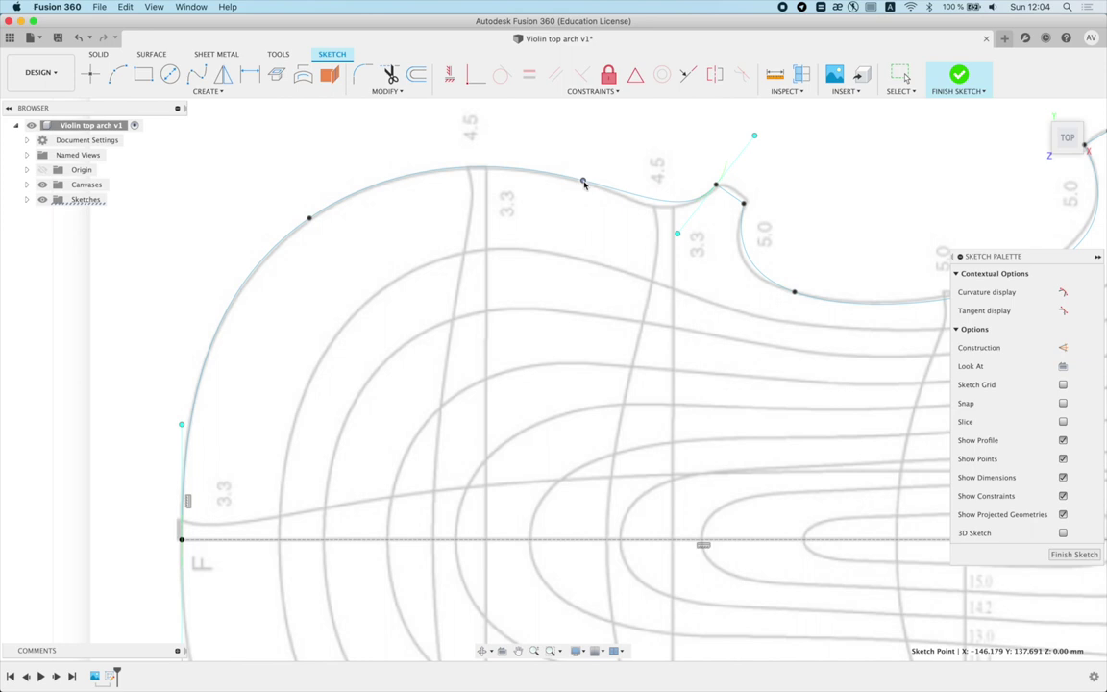
# Step: Refine the waist corner point, top fit points and corner tangent handle to match the outline
pyautogui.scroll(2, 612, 187)
pyautogui.press('Escape')
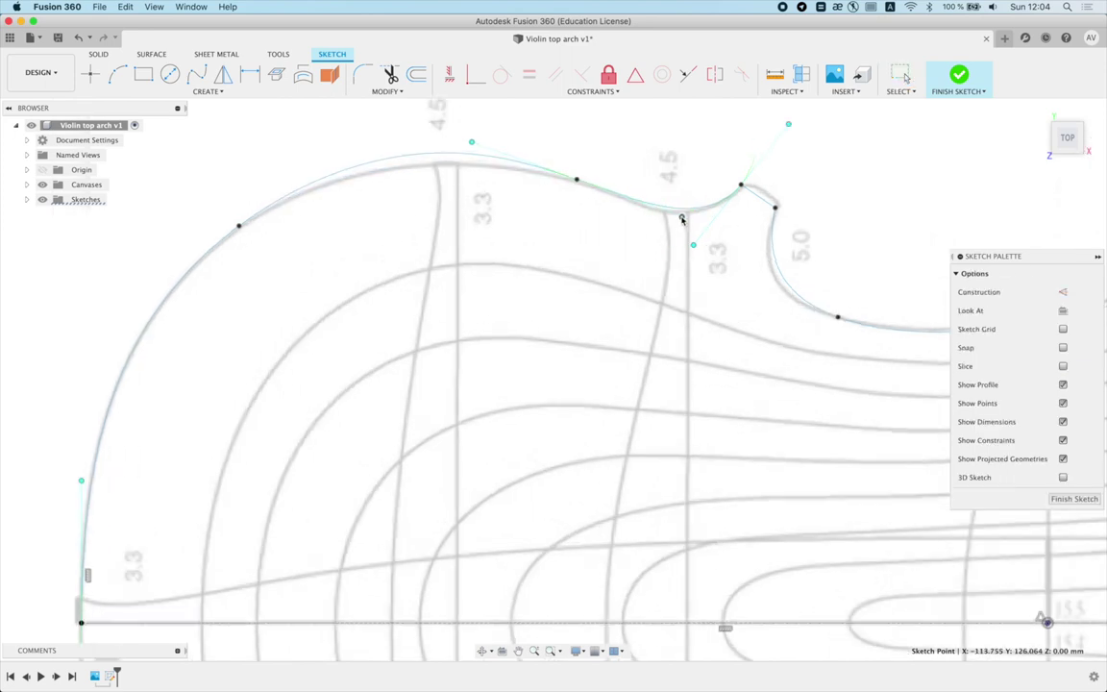
pyautogui.click(680, 217)
pyautogui.moveTo(681, 219); pyautogui.dragTo(687, 211)
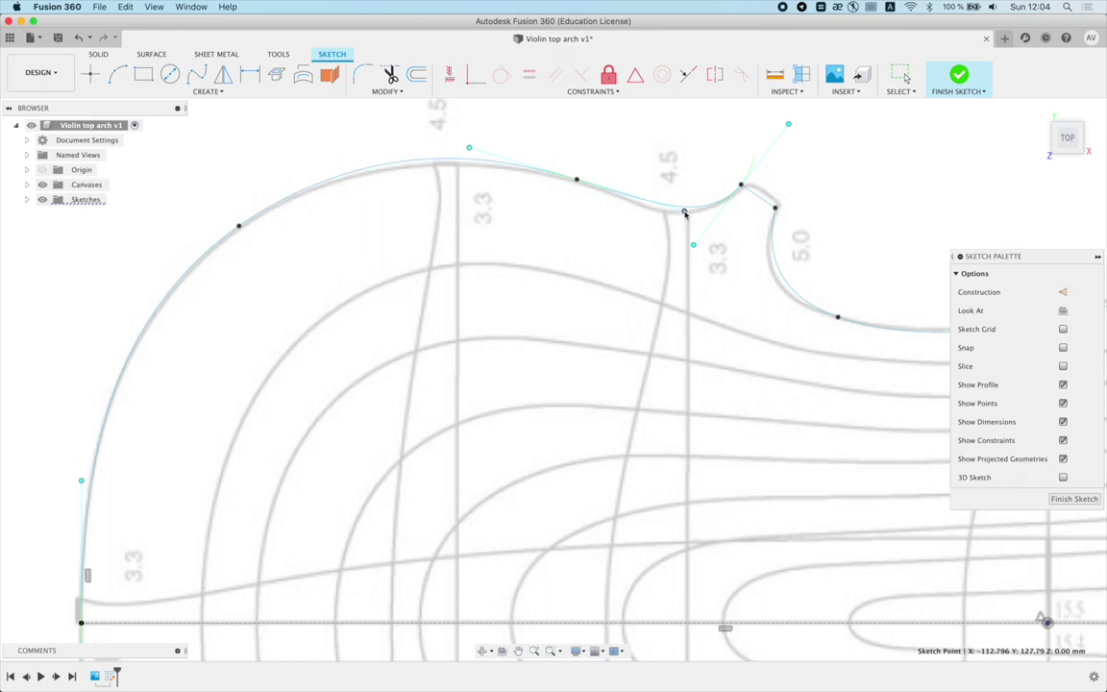
pyautogui.click(578, 181)
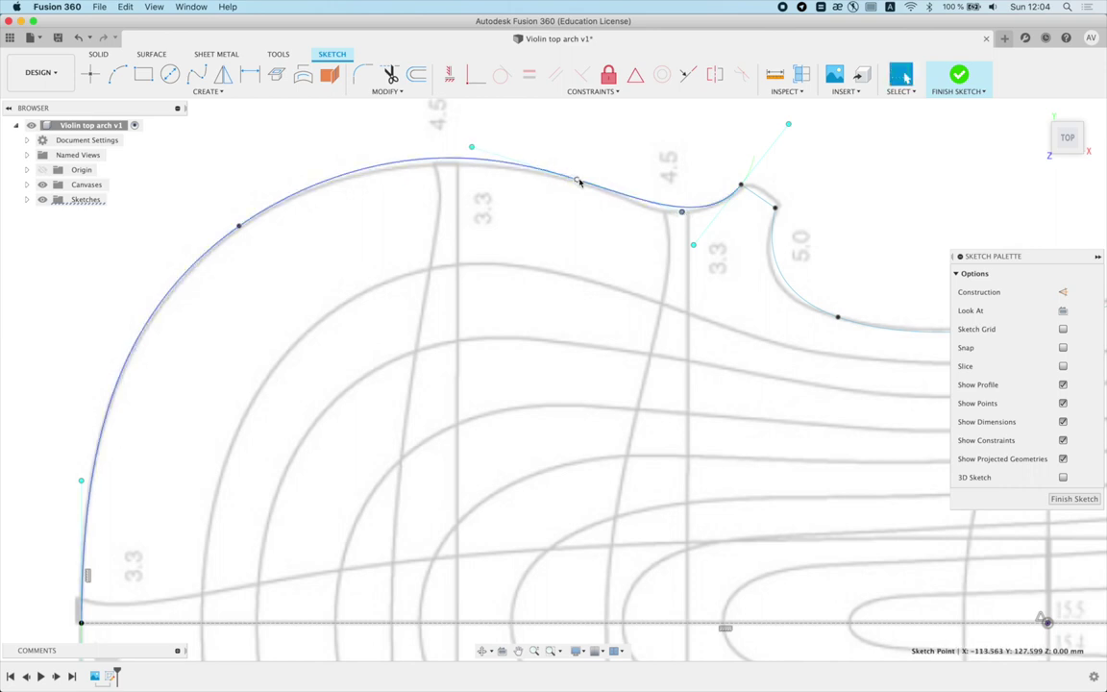
pyautogui.moveTo(578, 181); pyautogui.dragTo(613, 193)
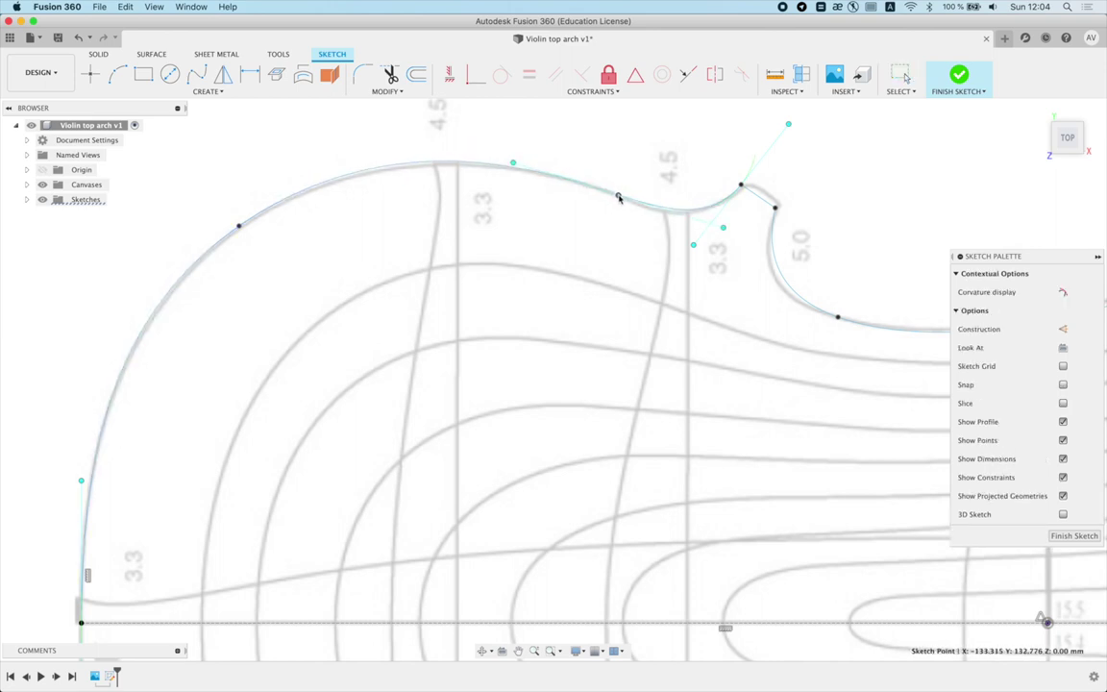
pyautogui.scroll(2, 711, 231)
pyautogui.scroll(2, 711, 231)
pyautogui.moveTo(722, 224); pyautogui.dragTo(688, 222)
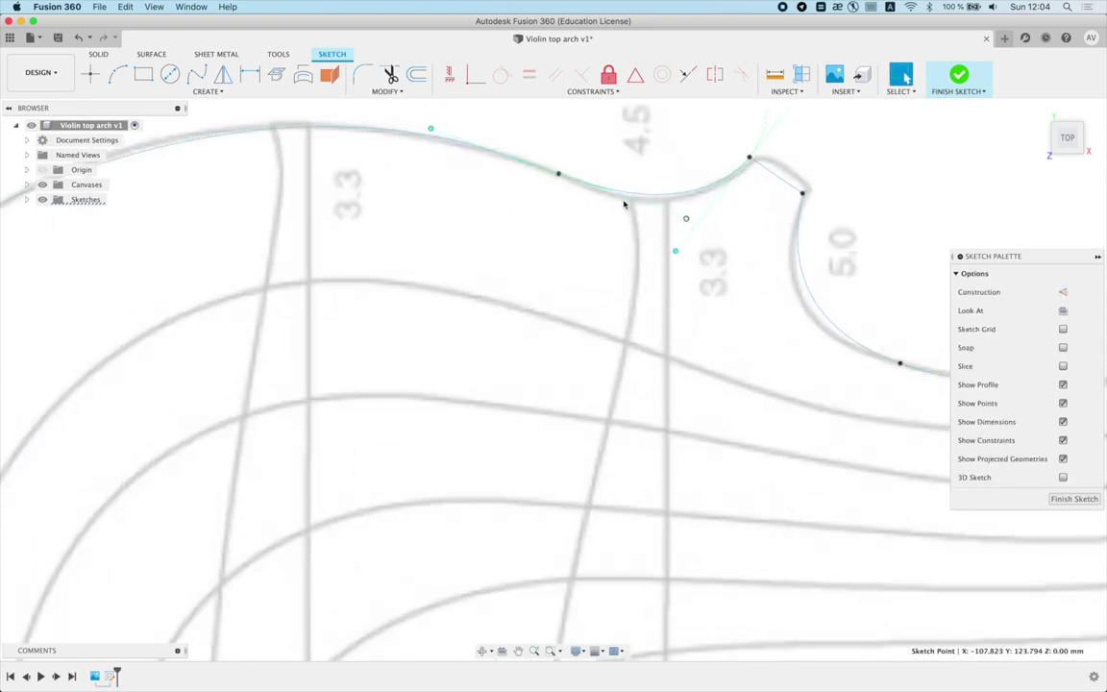
pyautogui.click(561, 178)
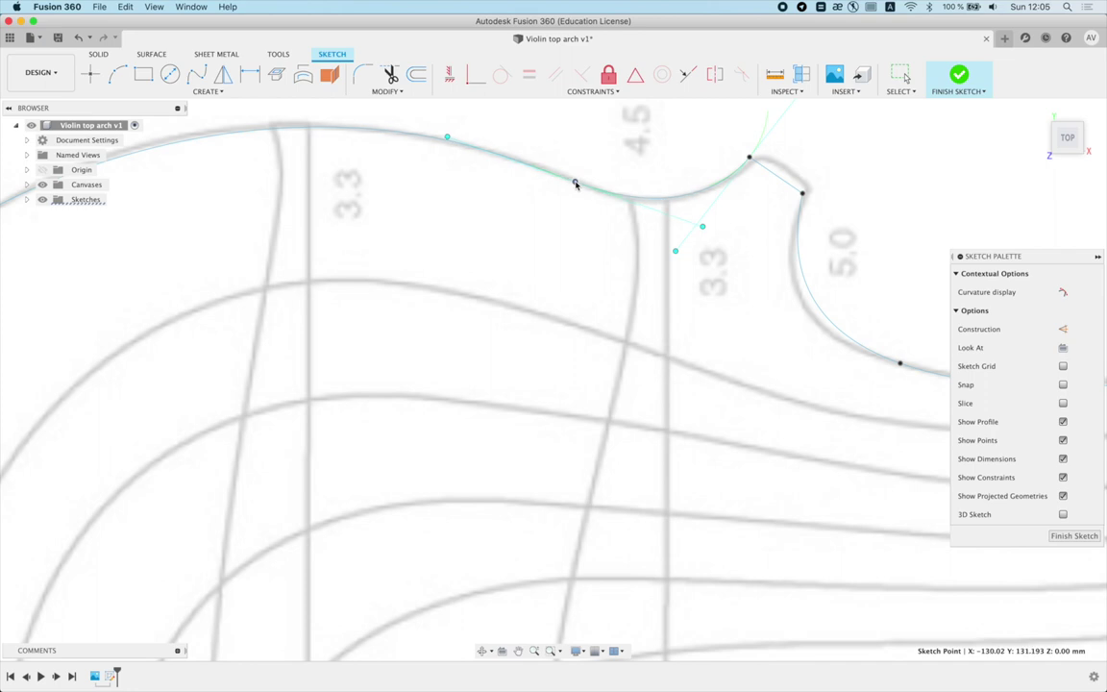
pyautogui.scroll(-3, 562, 179)
pyautogui.moveTo(275, 201); pyautogui.dragTo(322, 178)
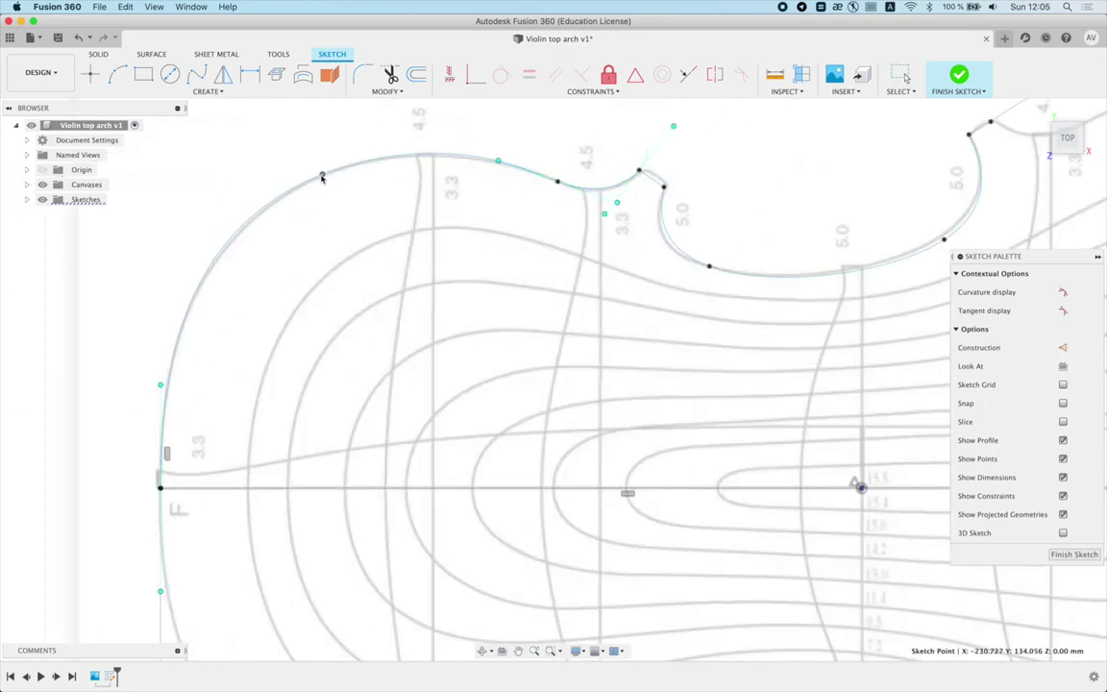
# Step: Move the notch corner fit point left onto the traced C-bout edge
pyautogui.click(445, 247)
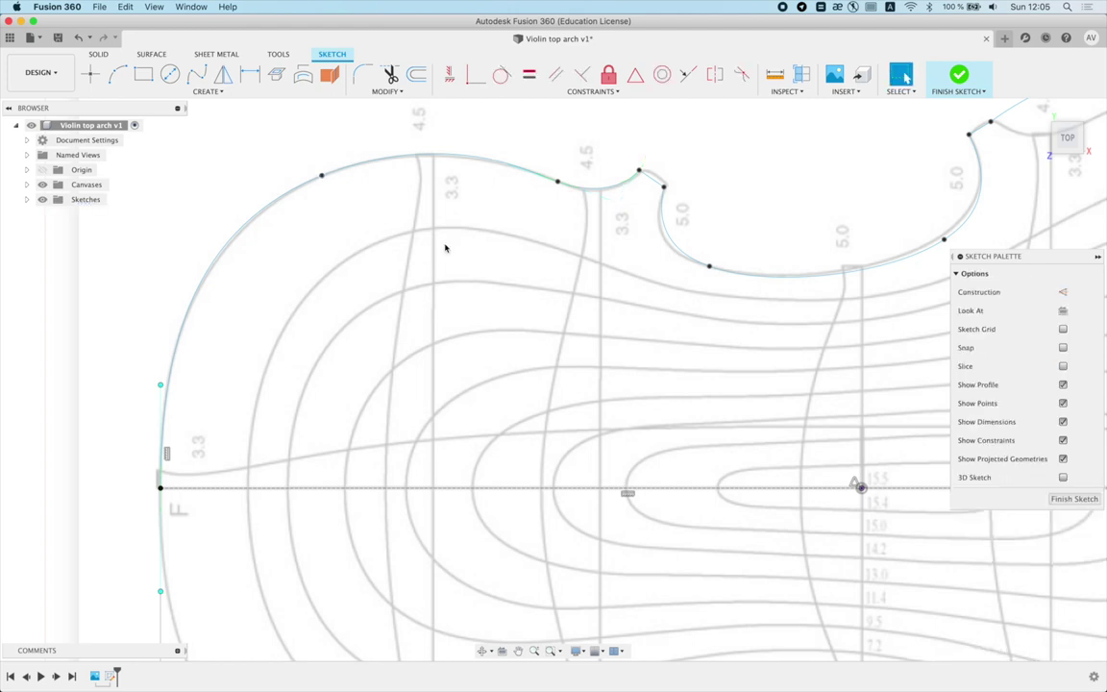
pyautogui.scroll(3, 541, 258)
pyautogui.scroll(3, 516, 261)
pyautogui.click(482, 265)
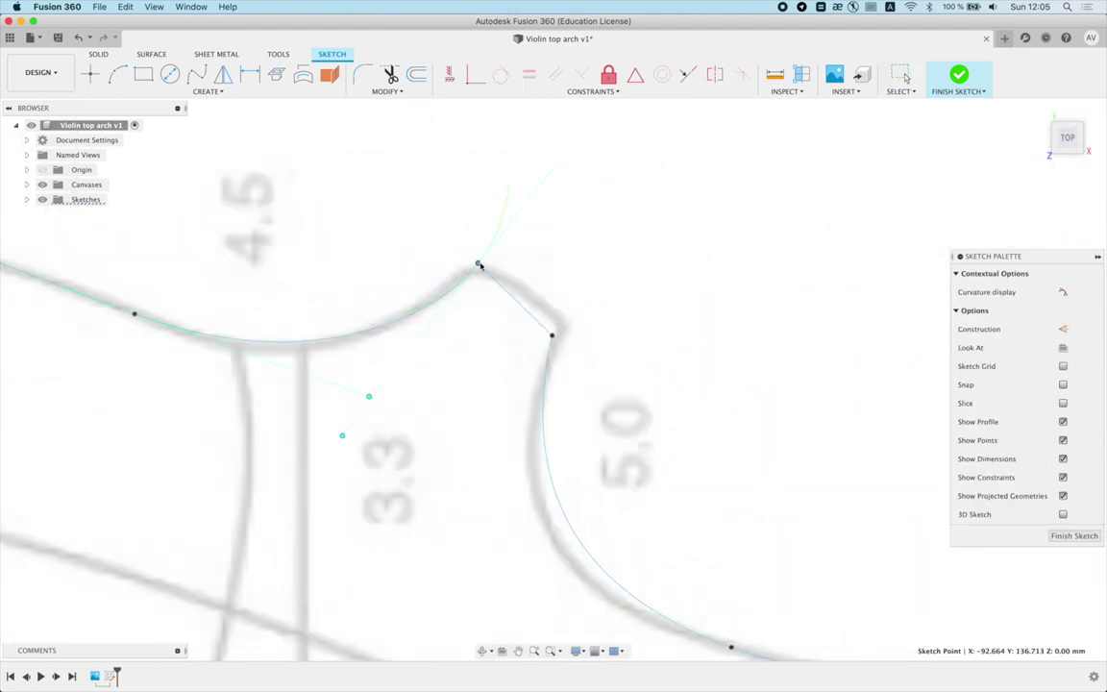
pyautogui.scroll(1, 478, 263)
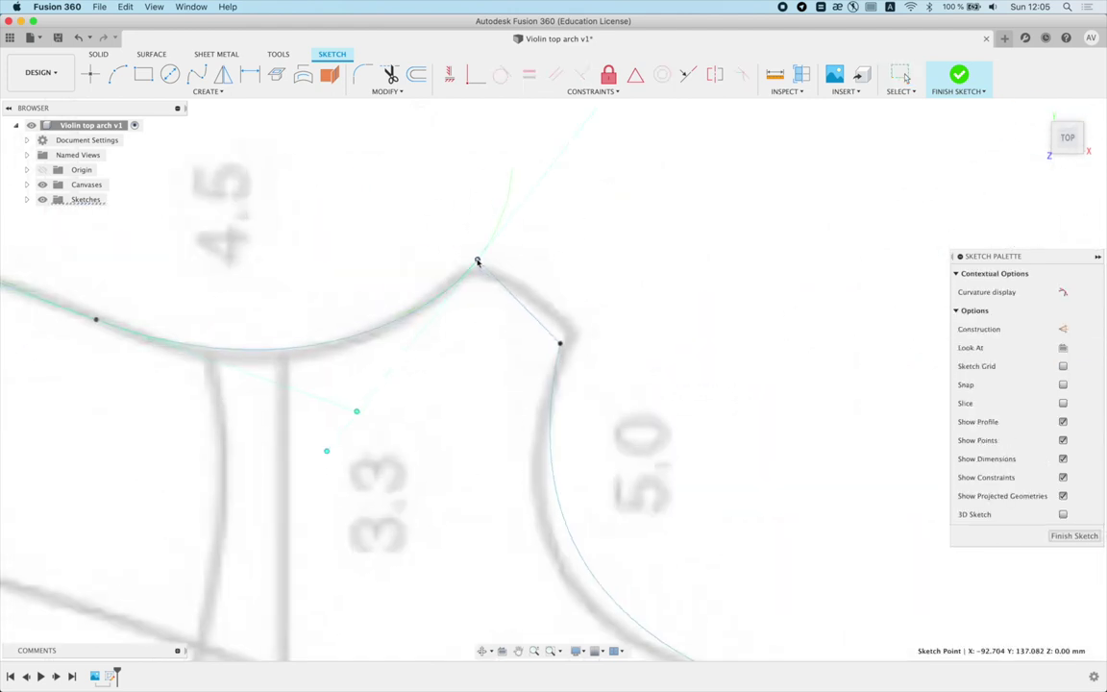
pyautogui.click(565, 342)
pyautogui.scroll(-2, 575, 332)
pyautogui.scroll(-2, 673, 398)
pyautogui.scroll(-2, 539, 346)
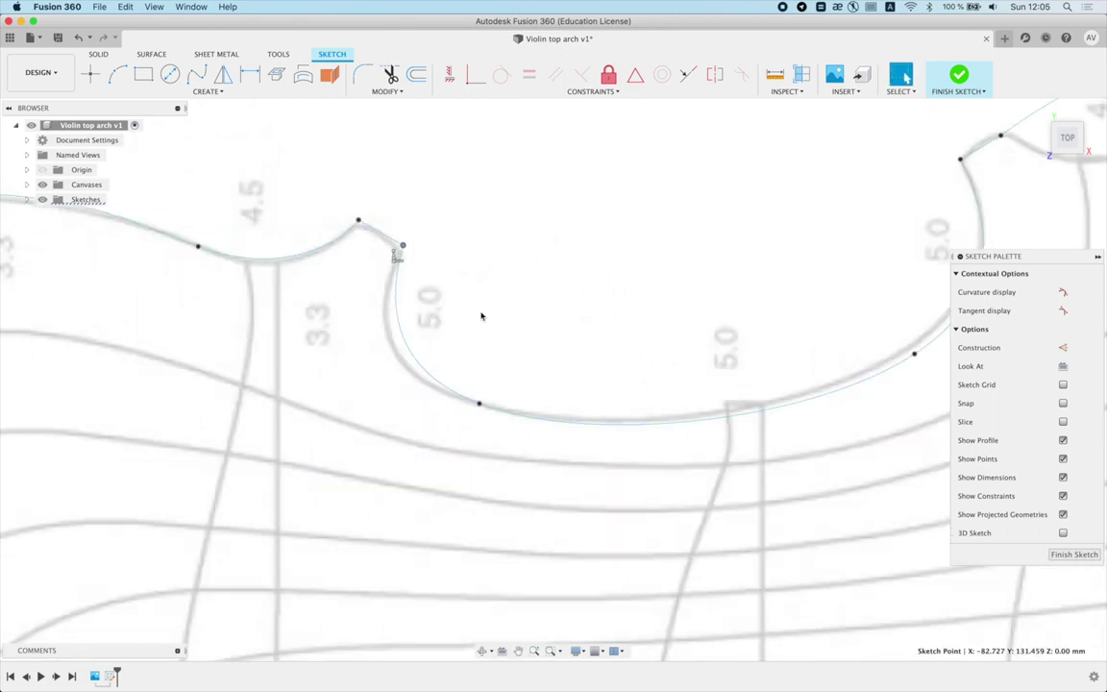
pyautogui.moveTo(478, 403); pyautogui.dragTo(453, 398)
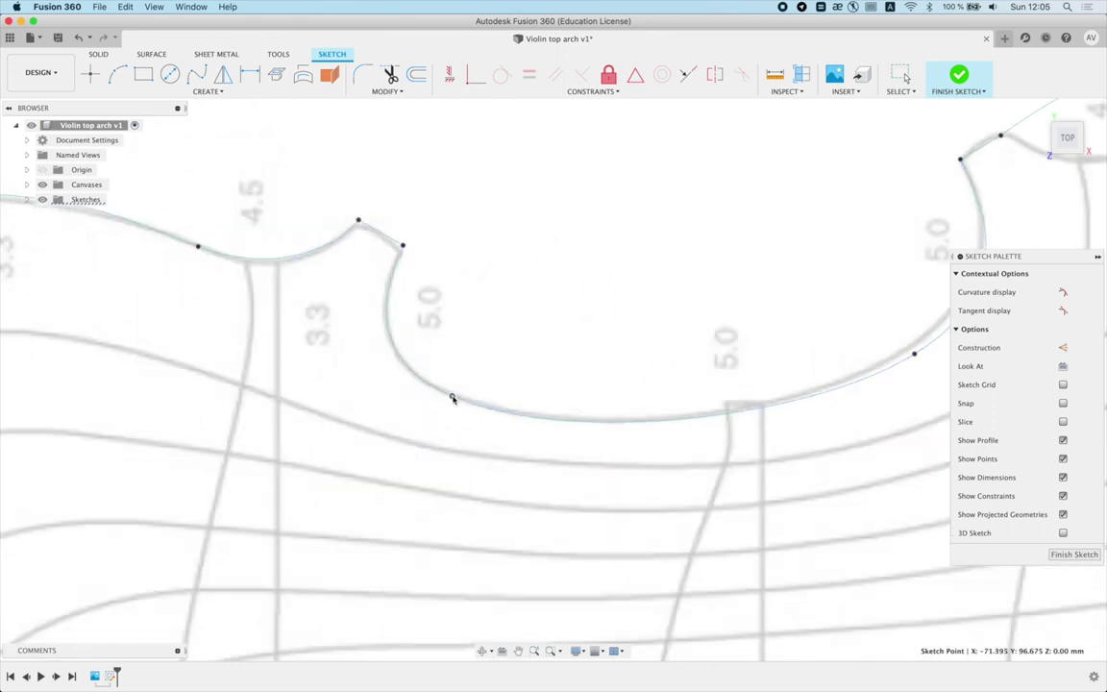
pyautogui.moveTo(717, 364); pyautogui.dragTo(475, 408, button='middle')
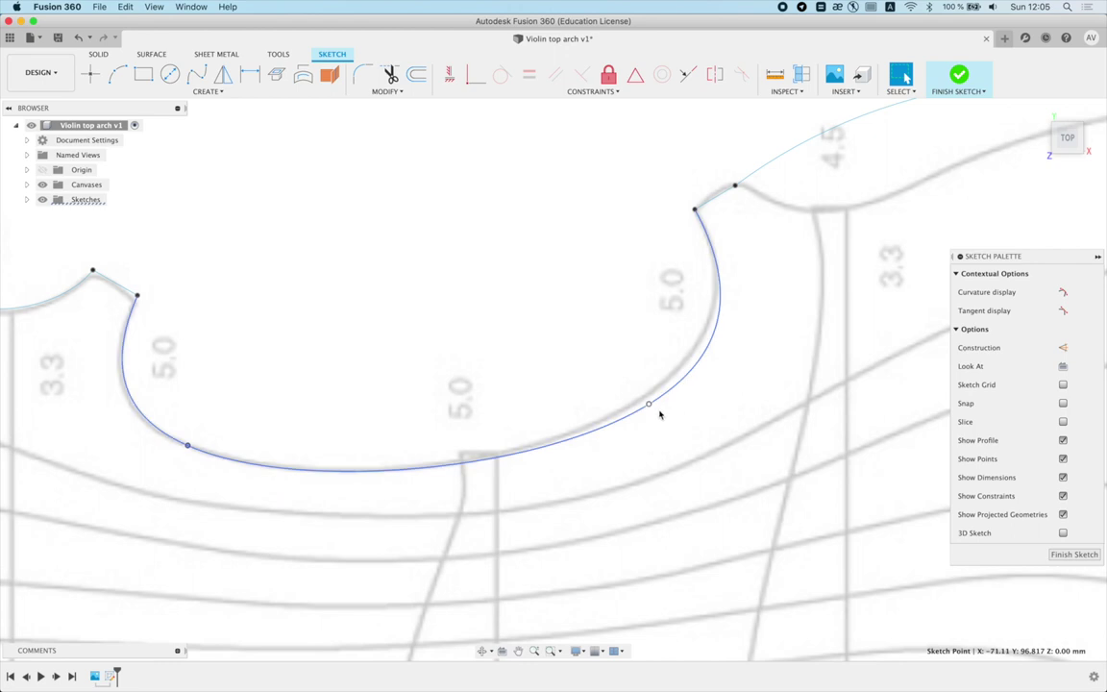
pyautogui.press('Escape')
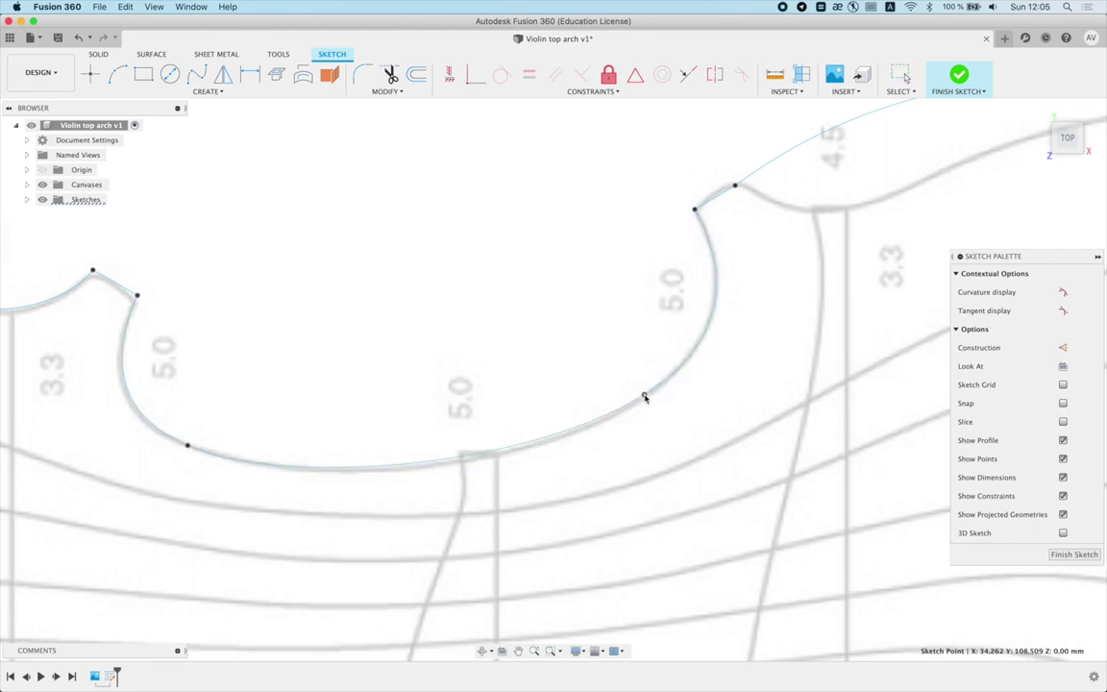
# Step: Select the upper-right arch spline
pyautogui.scroll(-5, 644, 397)
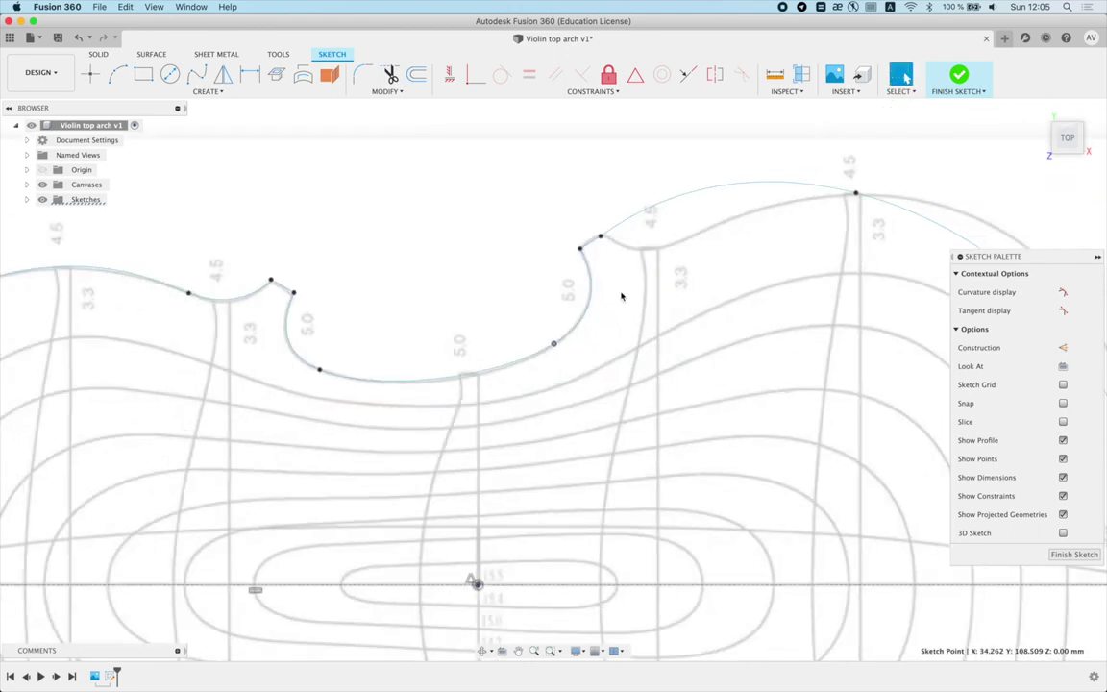
pyautogui.scroll(4, 432, 193)
pyautogui.click(406, 181)
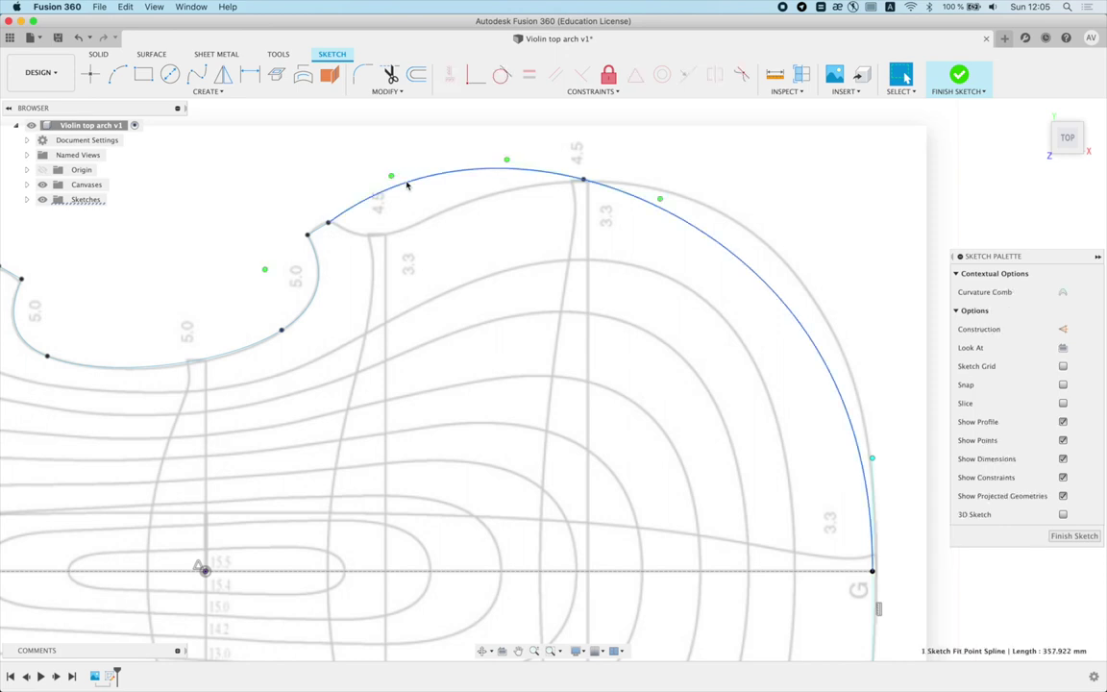
# Step: Insert an extra fit point on the arch spline and pull it onto the outline
pyautogui.rightClick(408, 181)
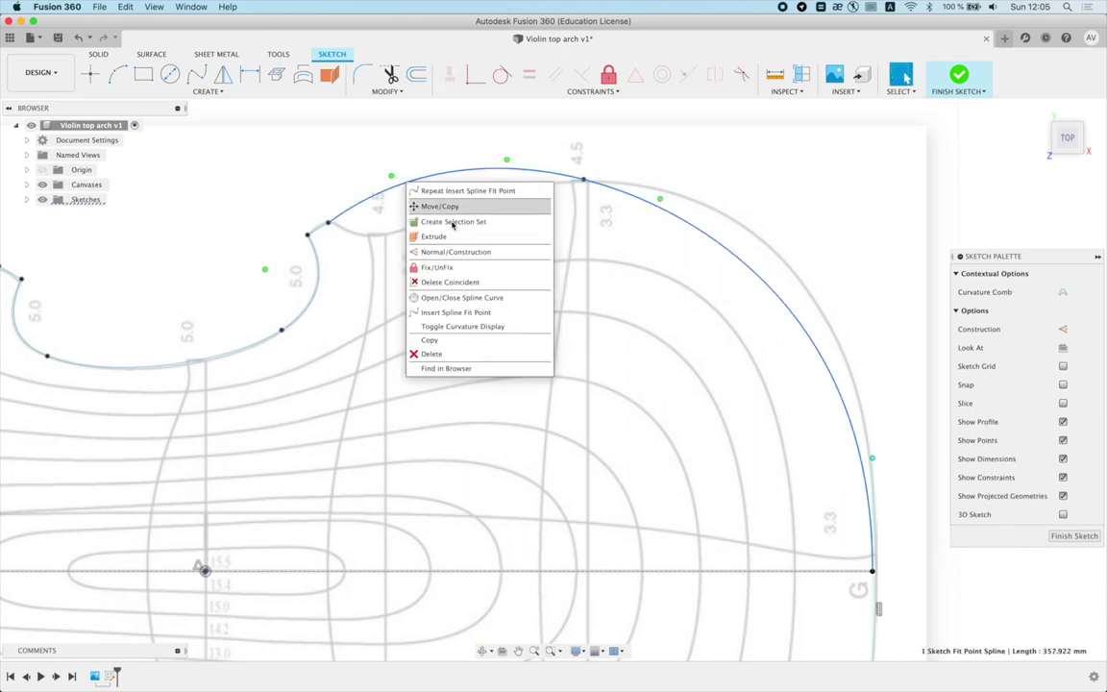
pyautogui.click(452, 313)
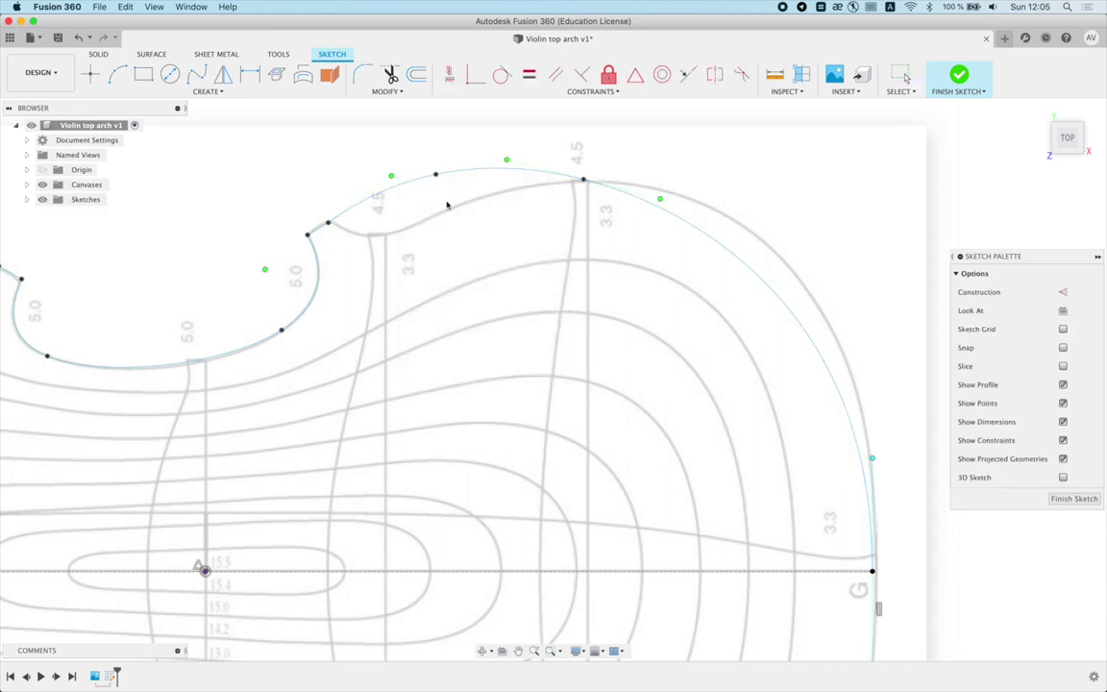
pyautogui.moveTo(435, 175); pyautogui.dragTo(416, 228)
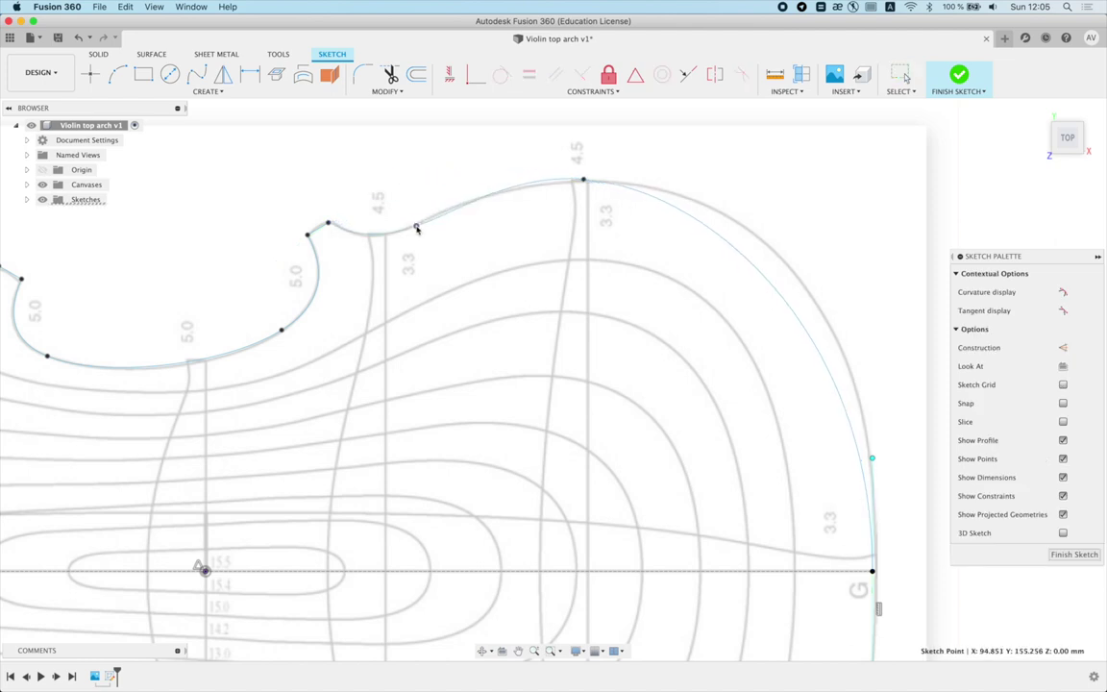
pyautogui.moveTo(583, 180); pyautogui.dragTo(634, 184)
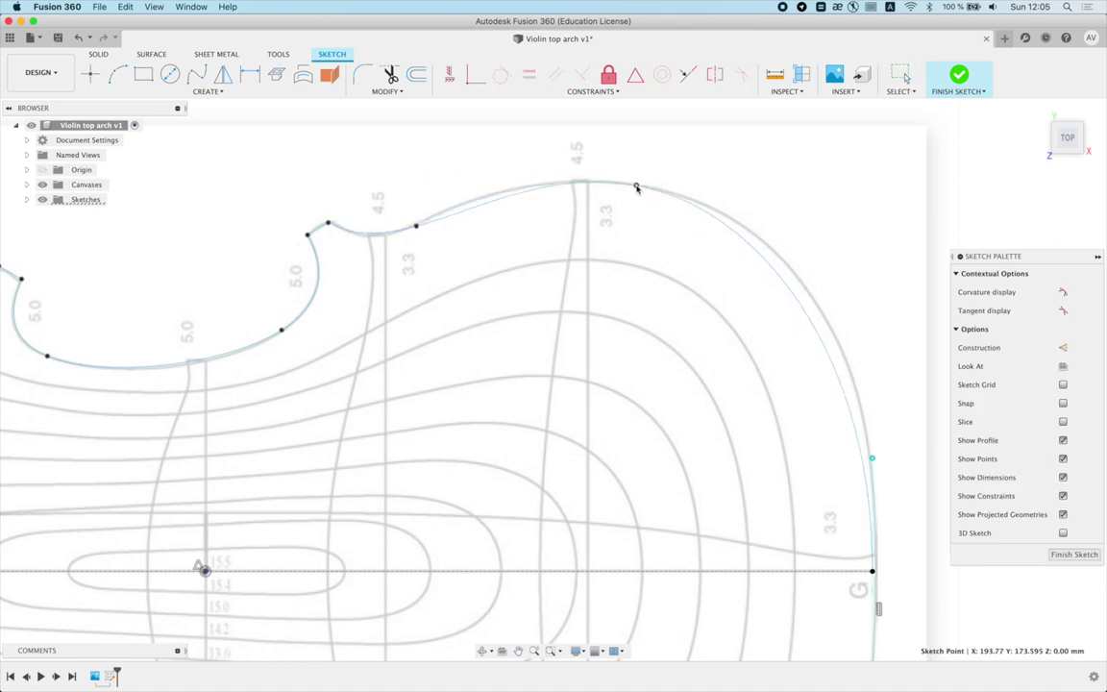
pyautogui.press('Escape')
# Step: Move the side and top fit points onto the traced outline, then bring up the arching canvas's options
pyautogui.moveTo(874, 456); pyautogui.dragTo(874, 425)
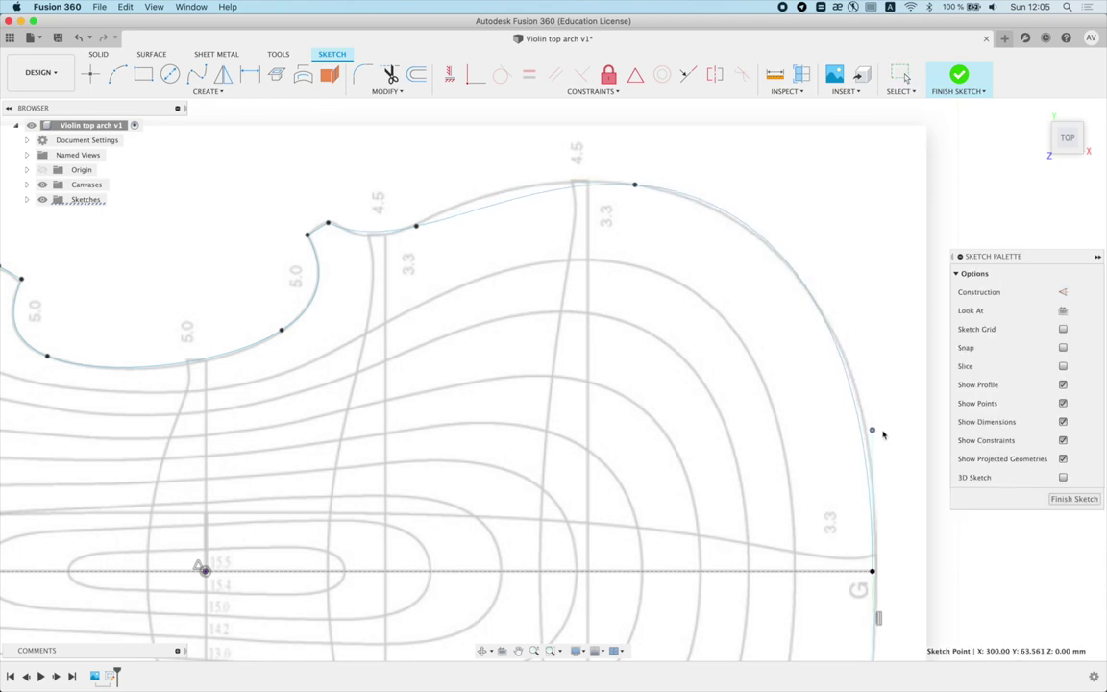
pyautogui.scroll(-3, 717, 366)
pyautogui.moveTo(523, 342); pyautogui.dragTo(562, 280, button='middle')
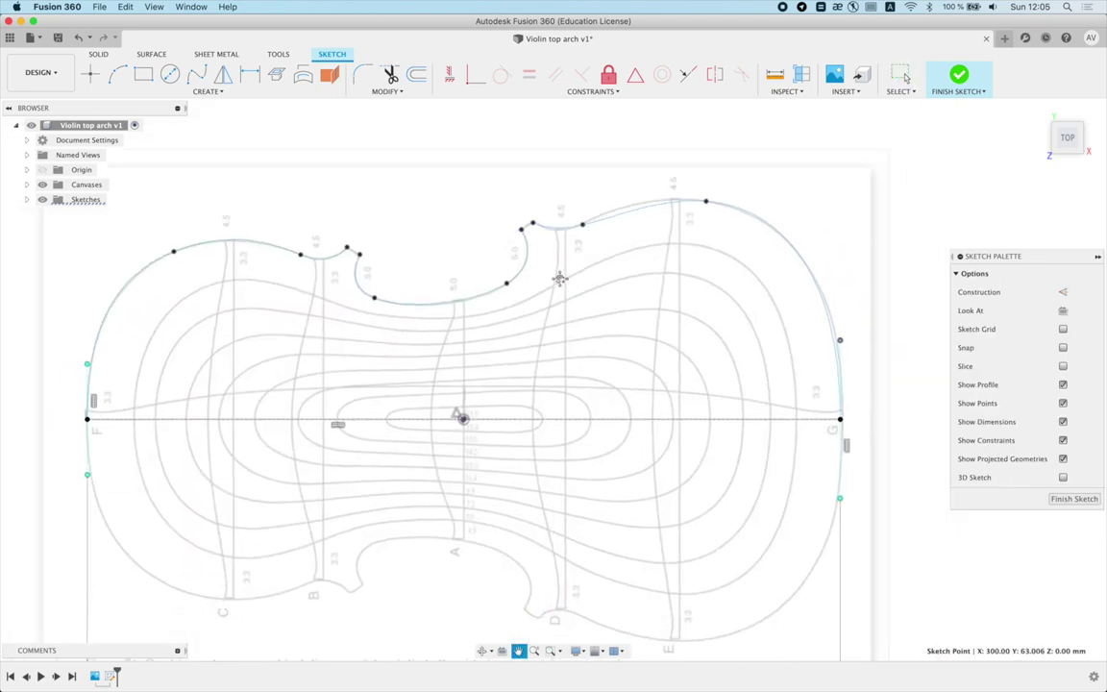
pyautogui.moveTo(705, 204); pyautogui.dragTo(579, 223, button='middle')
pyautogui.scroll(4, 579, 223)
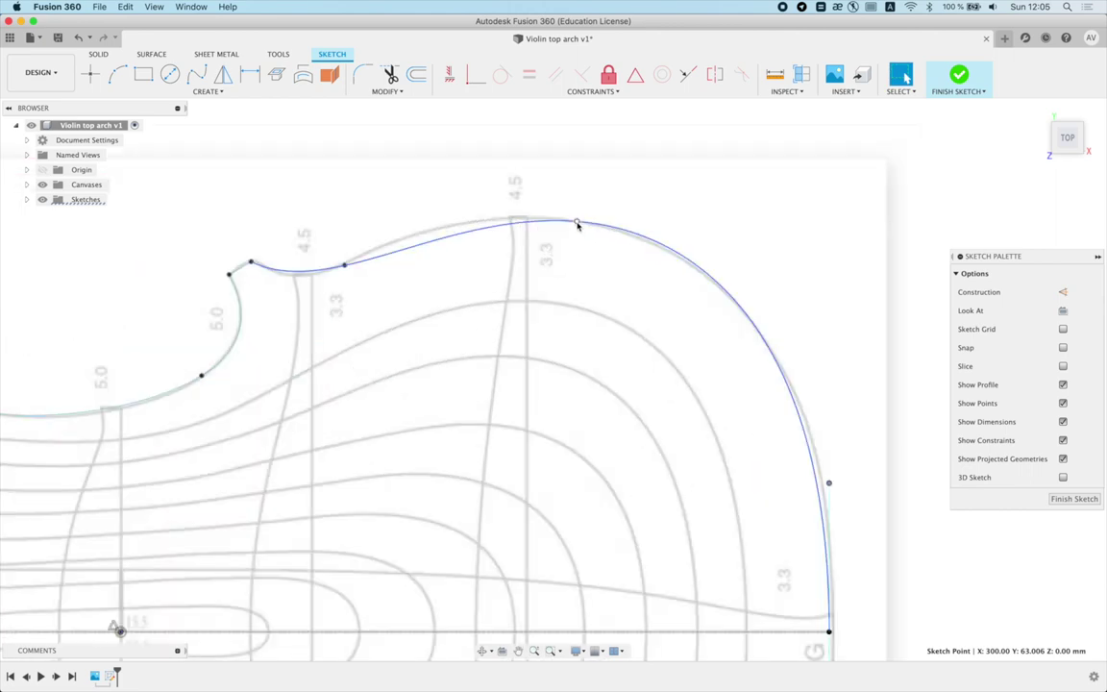
pyautogui.moveTo(579, 225); pyautogui.dragTo(529, 218)
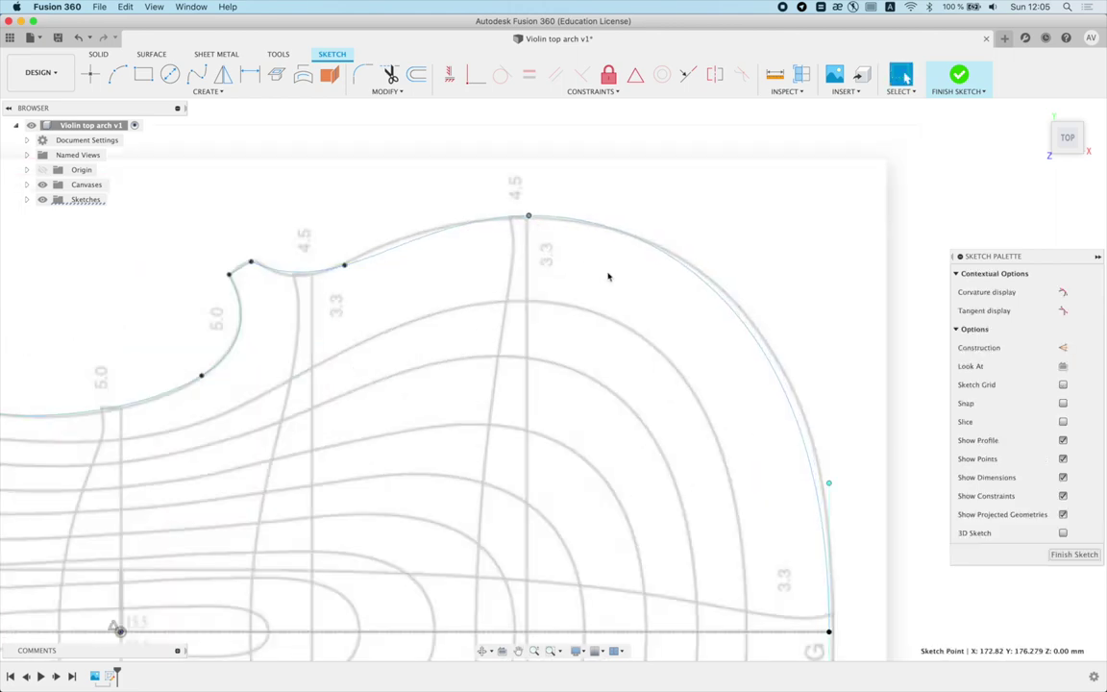
pyautogui.scroll(-3, 470, 373)
pyautogui.scroll(1, 539, 295)
pyautogui.click(27, 185)
pyautogui.rightClick(105, 199)
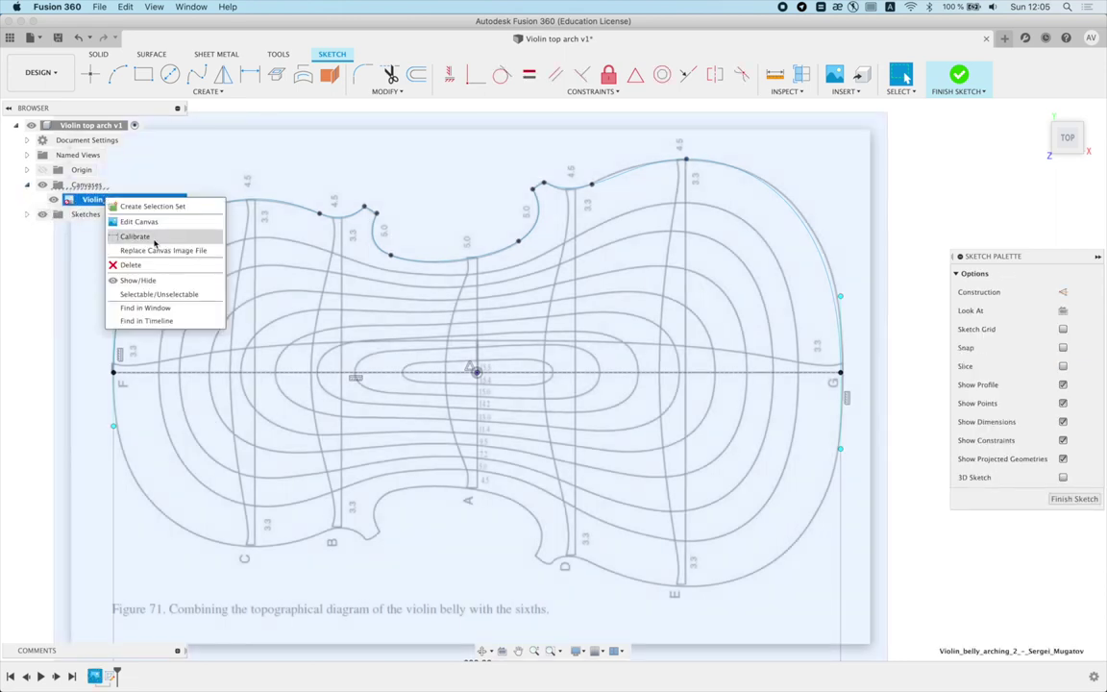
# Step: Edit the arching canvas, scaling it to 0.995 and shifting it -0.51 mm in X
pyautogui.click(149, 225)
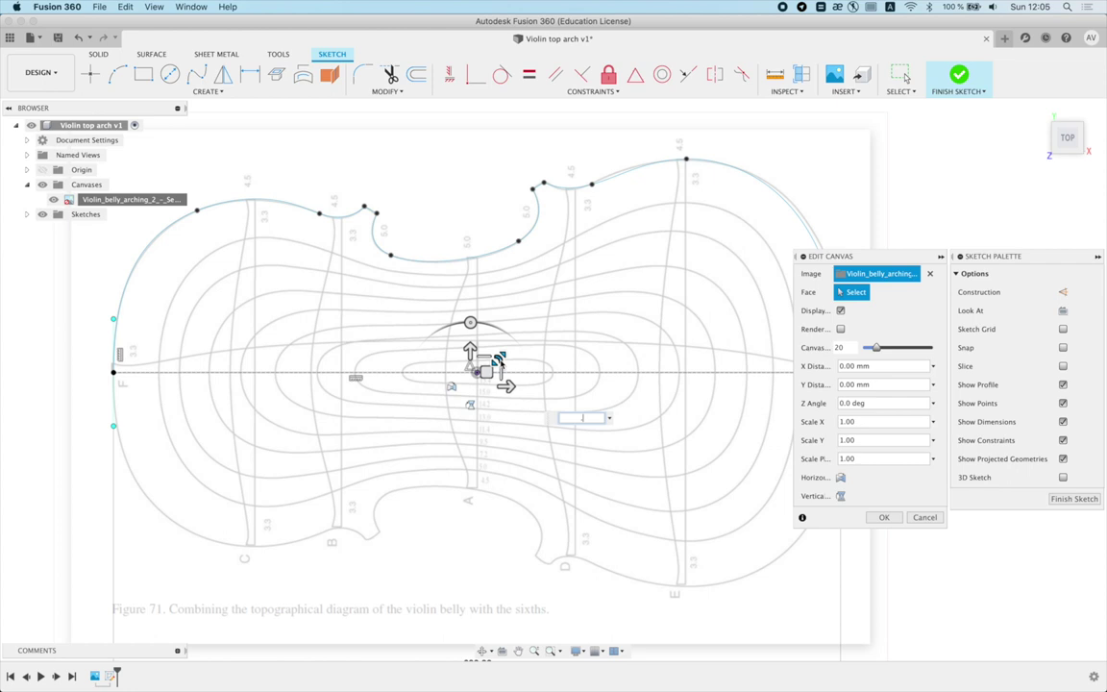
pyautogui.write('.99')
pyautogui.press('Return')
pyautogui.moveTo(593, 500); pyautogui.dragTo(546, 492, button='middle')
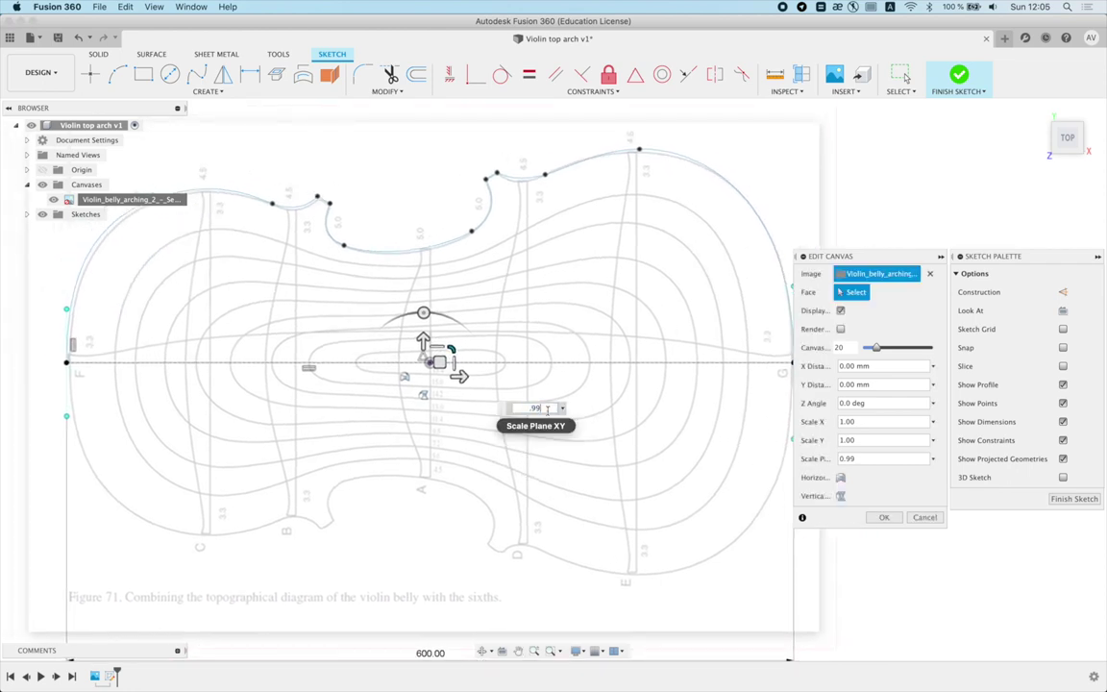
pyautogui.write('5')
pyautogui.press('Return')
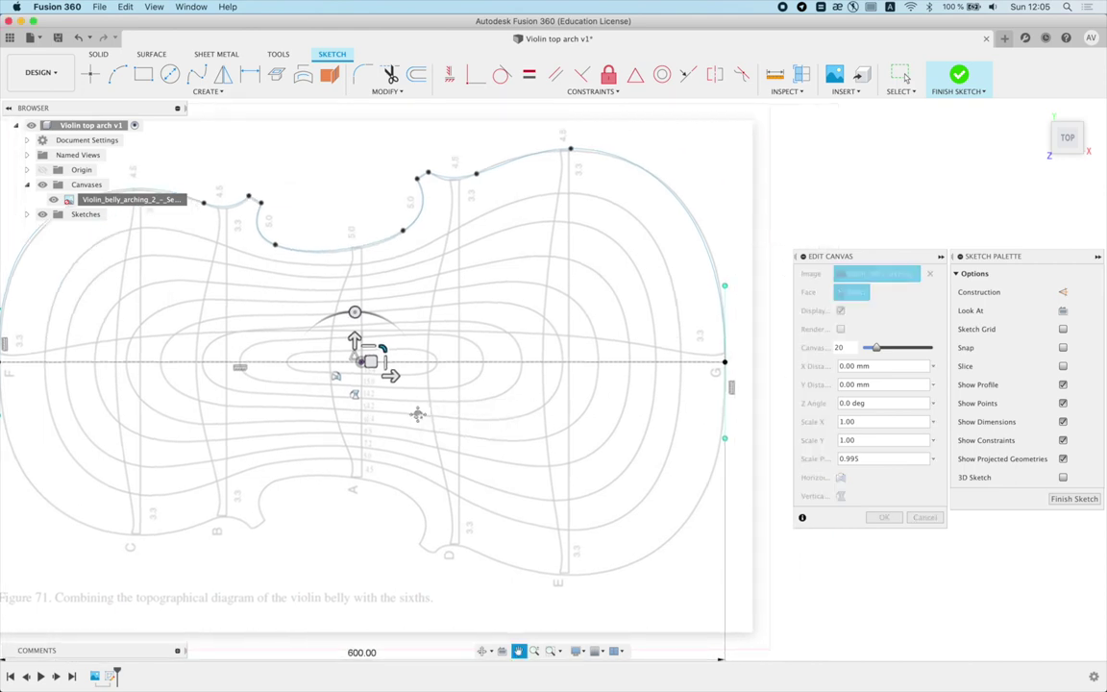
pyautogui.moveTo(425, 415); pyautogui.dragTo(538, 424, button='middle')
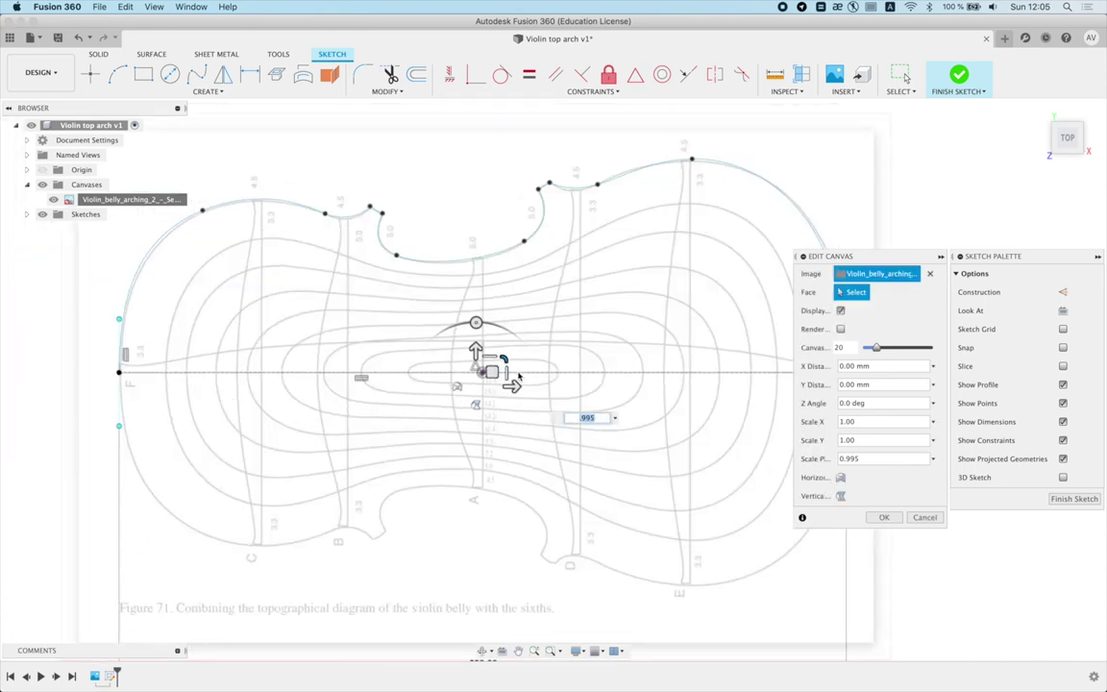
pyautogui.moveTo(514, 387); pyautogui.dragTo(513, 387)
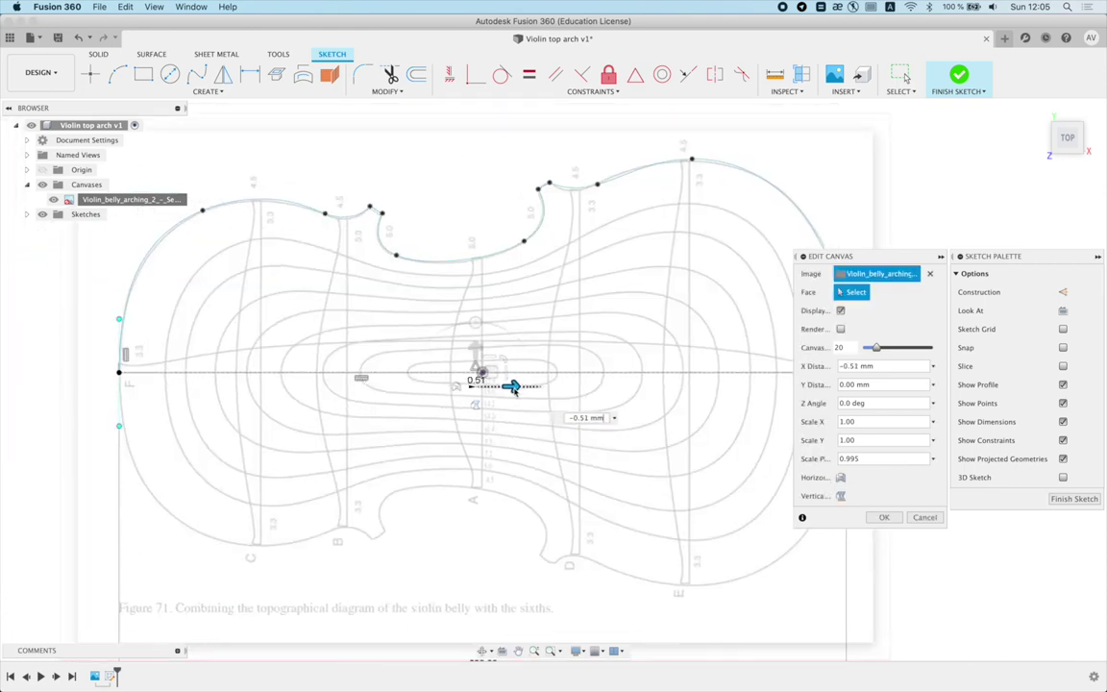
pyautogui.moveTo(494, 486); pyautogui.dragTo(382, 476, button='middle')
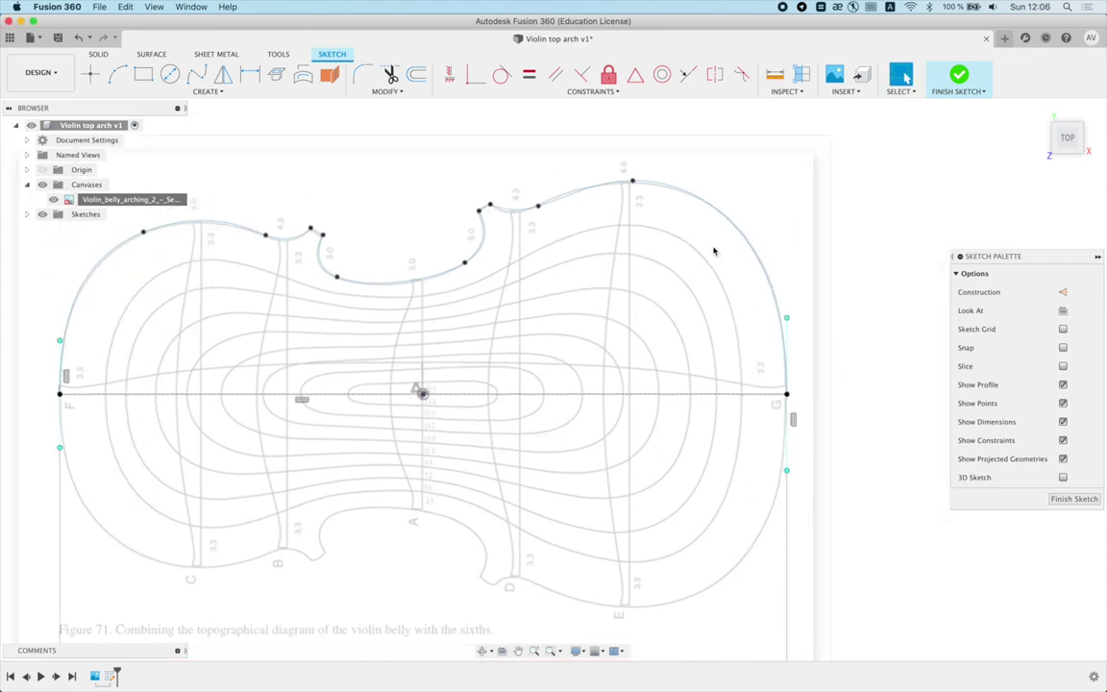
# Step: Rotate a tangent and move the corner and upper fit points of the upper spline onto the traced outline
pyautogui.scroll(5, 663, 192)
pyautogui.scroll(2, 397, 220)
pyautogui.scroll(2, 397, 220)
pyautogui.click(349, 243)
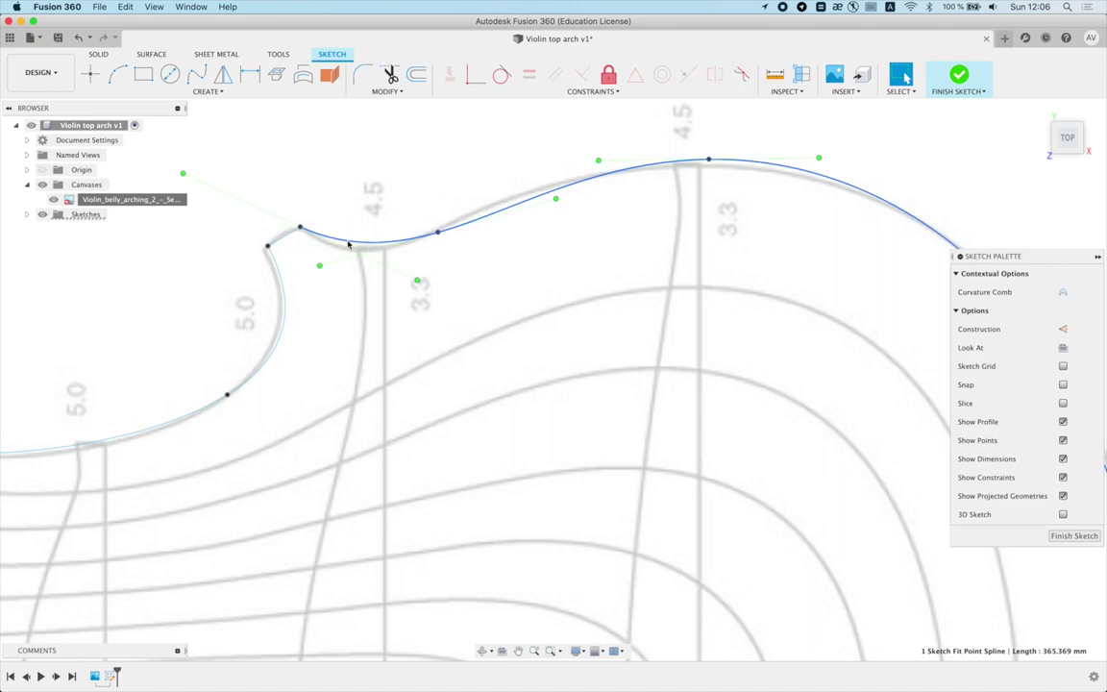
pyautogui.moveTo(418, 281); pyautogui.dragTo(364, 299)
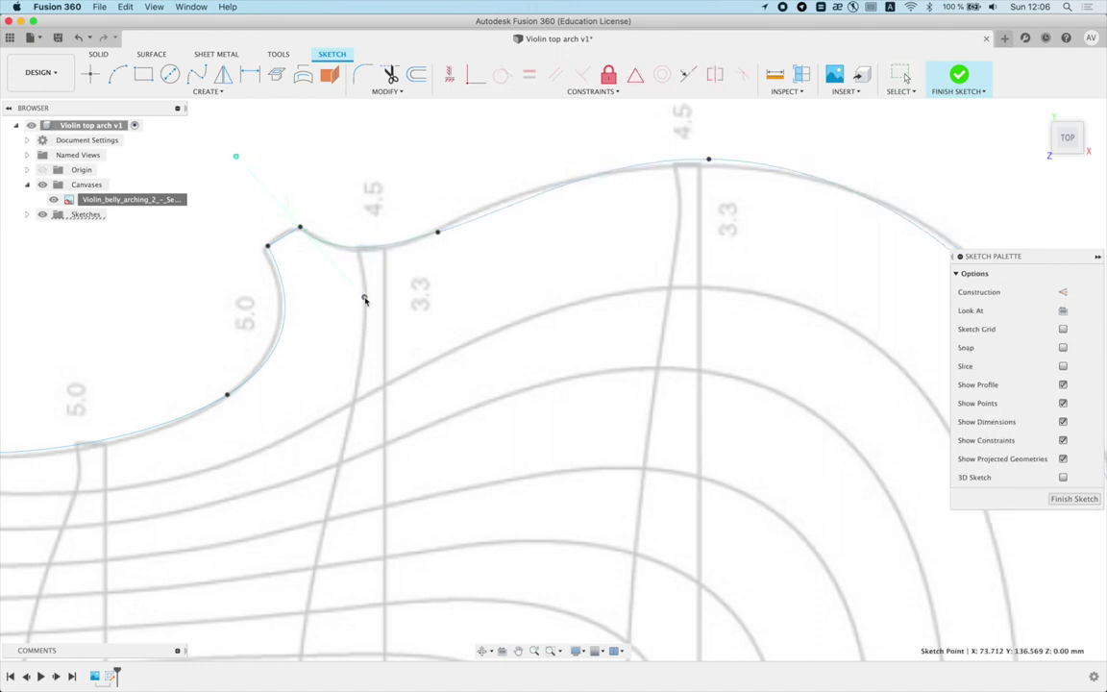
pyautogui.scroll(3, 269, 252)
pyautogui.moveTo(270, 260); pyautogui.dragTo(256, 267)
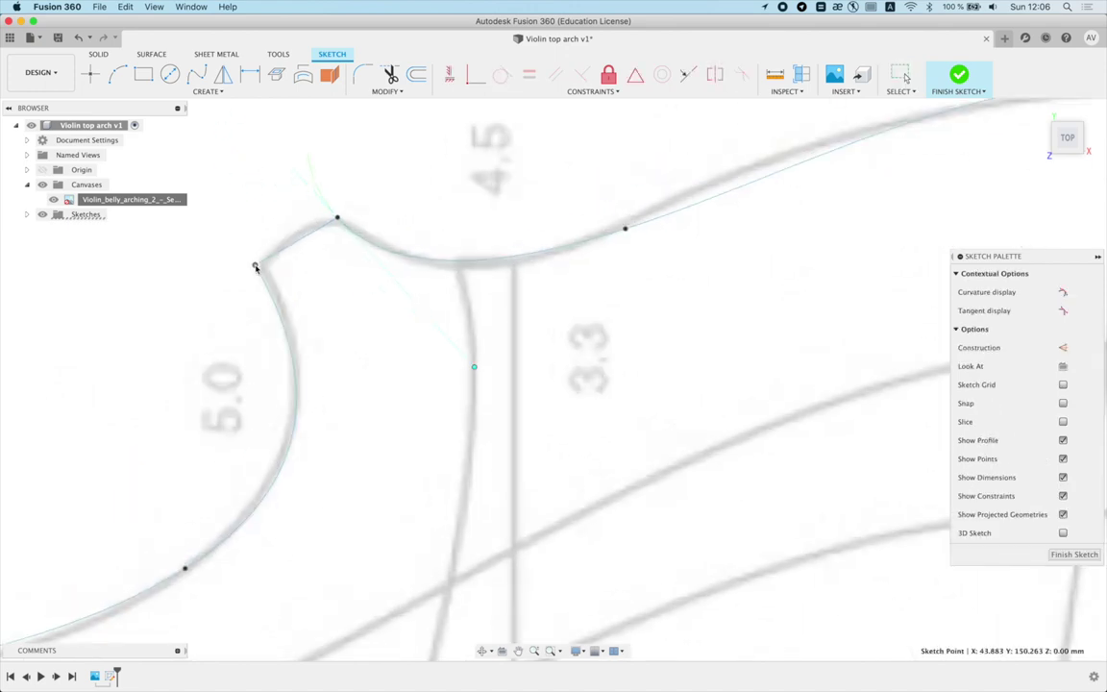
pyautogui.moveTo(338, 217); pyautogui.dragTo(328, 213)
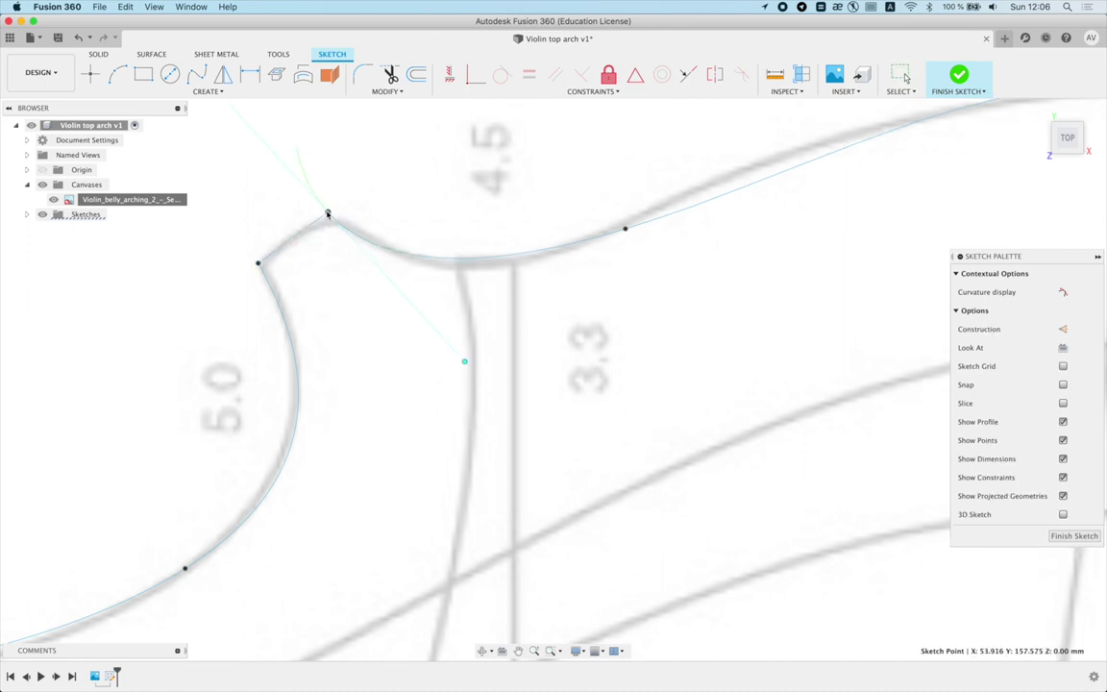
pyautogui.scroll(-3, 455, 242)
pyautogui.scroll(-3, 642, 274)
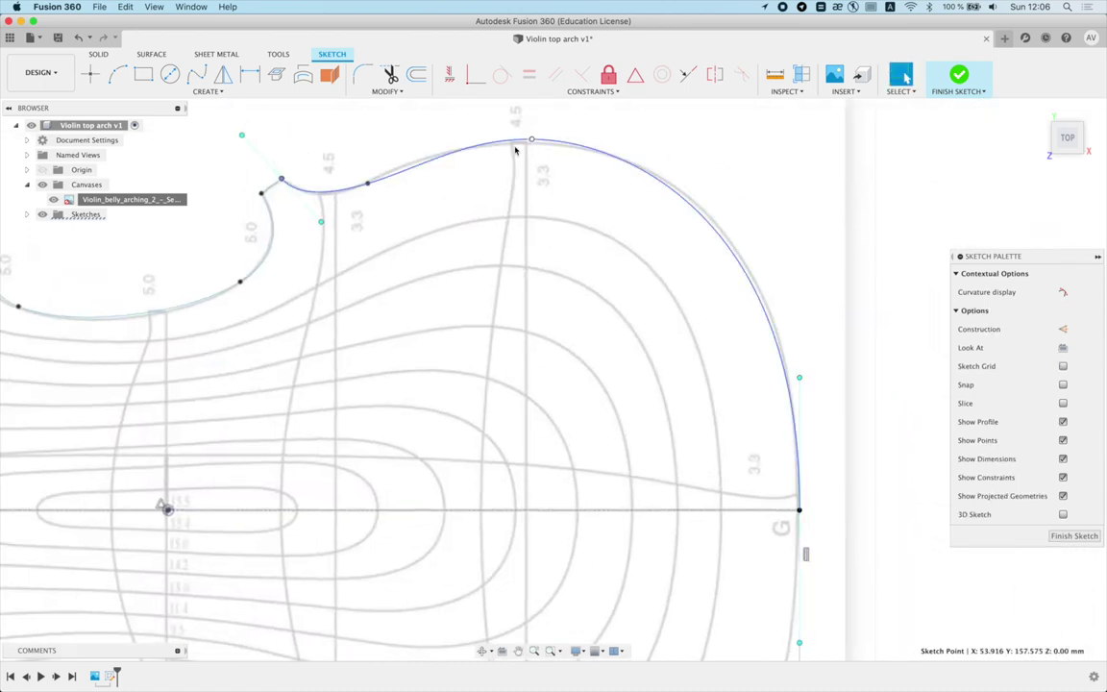
# Step: Shift the upper-bout fit points left and reshape the top curve to follow the trace
pyautogui.scroll(3, 369, 185)
pyautogui.scroll(1, 477, 173)
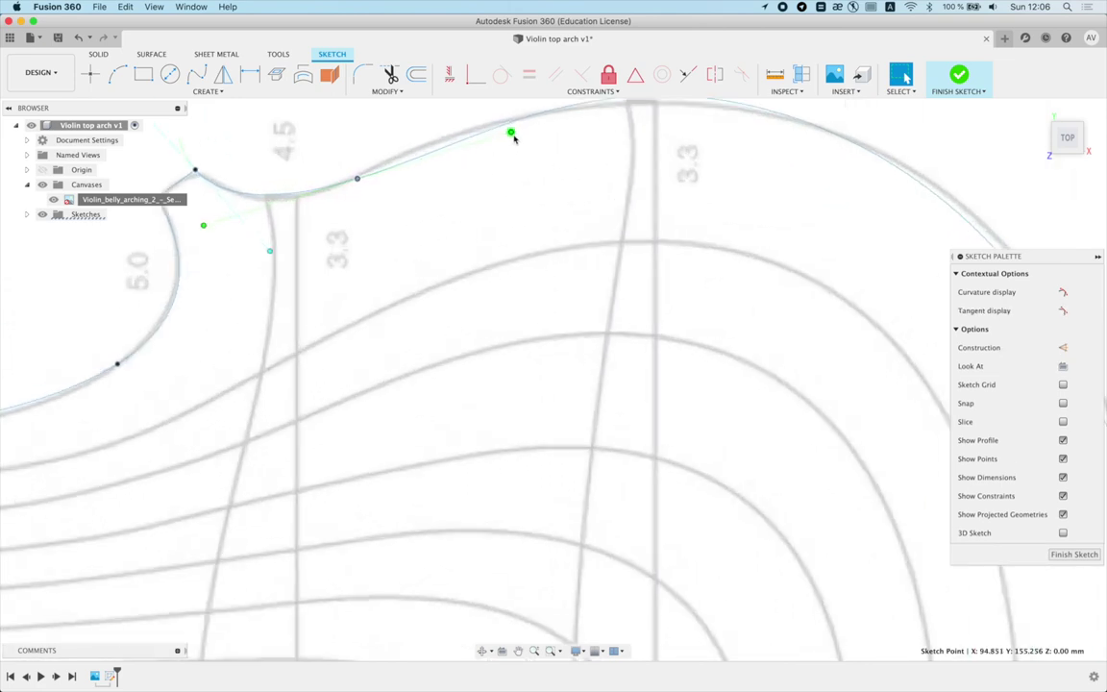
pyautogui.moveTo(497, 135); pyautogui.dragTo(465, 128)
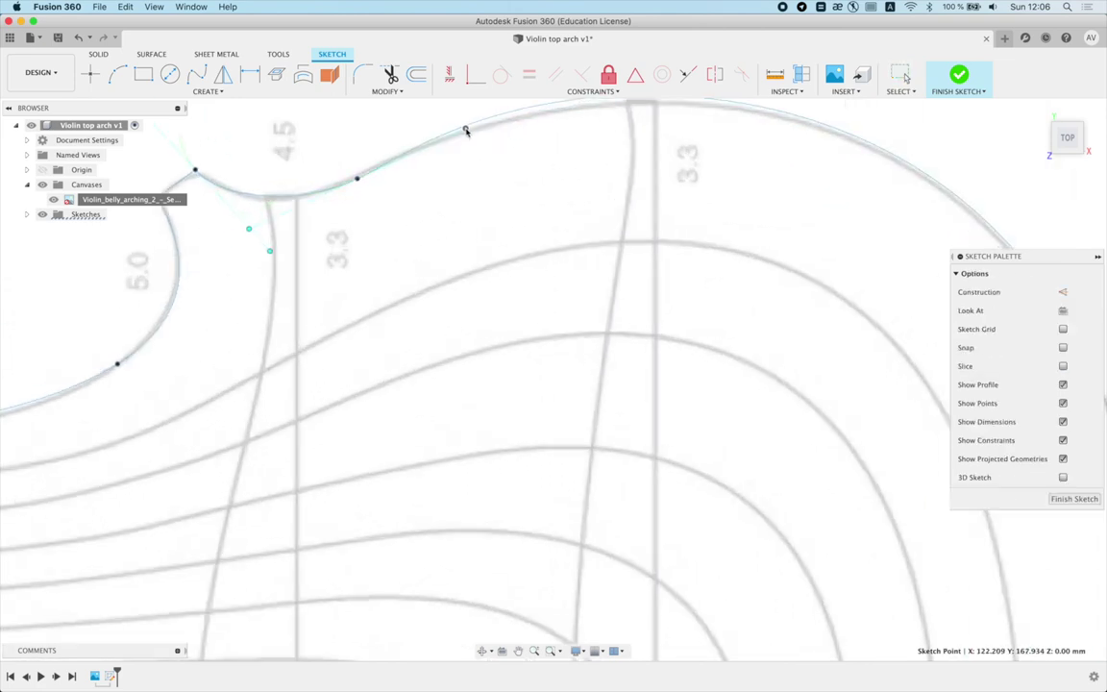
pyautogui.moveTo(358, 178); pyautogui.dragTo(339, 190)
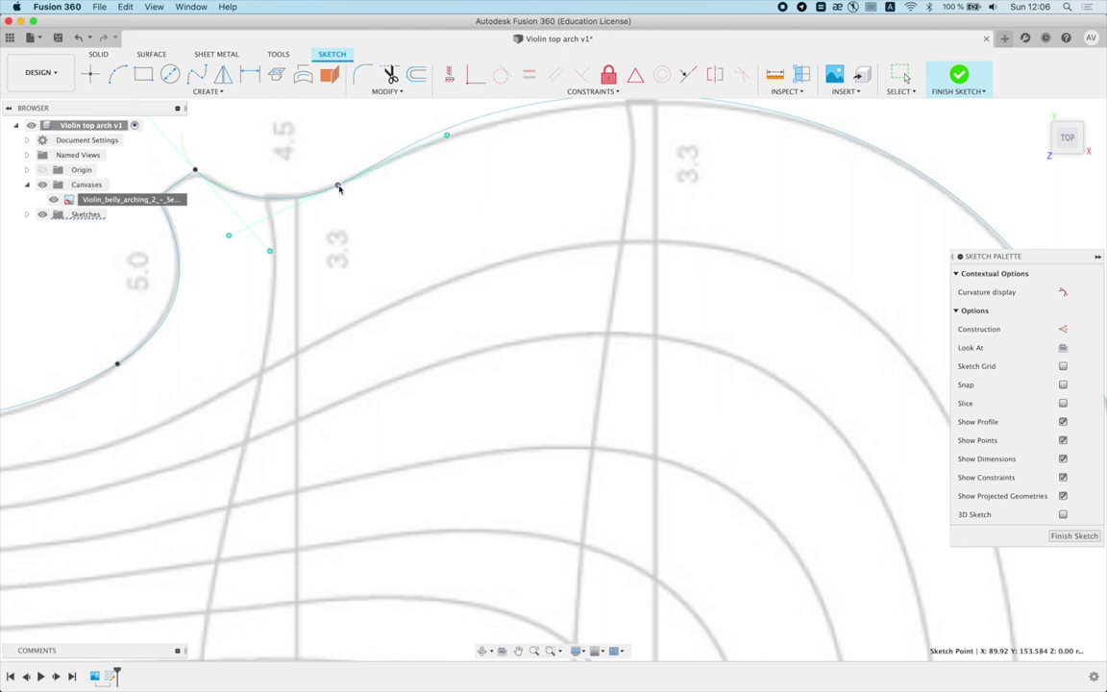
pyautogui.scroll(-5, 340, 187)
pyautogui.scroll(3, 517, 221)
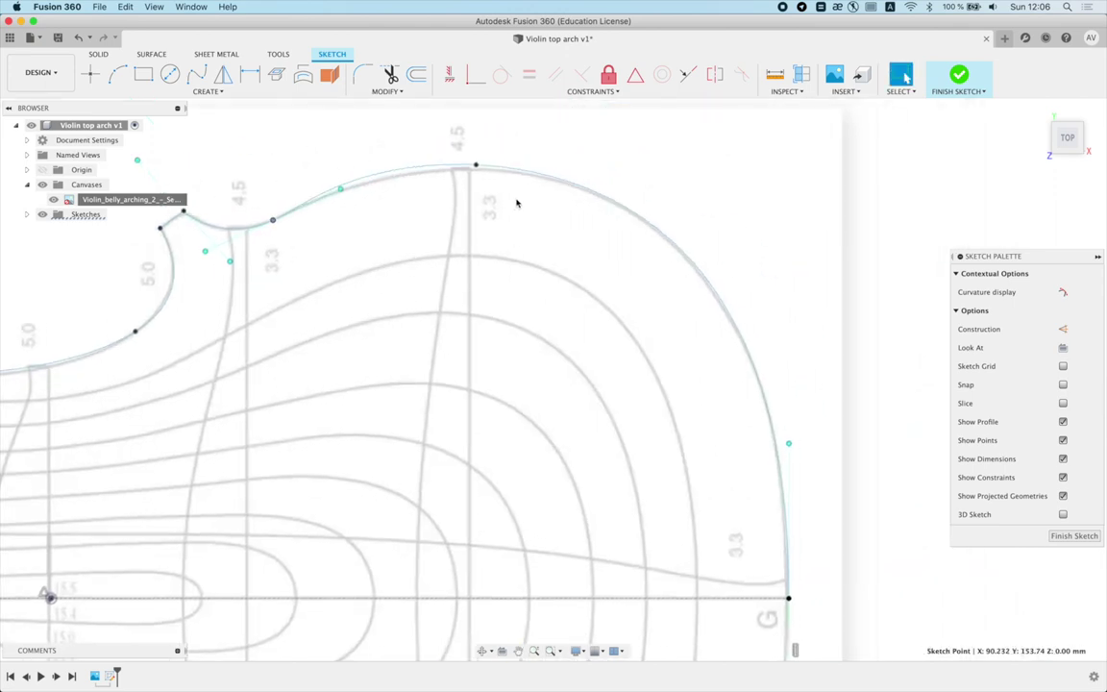
pyautogui.moveTo(476, 166); pyautogui.dragTo(499, 170)
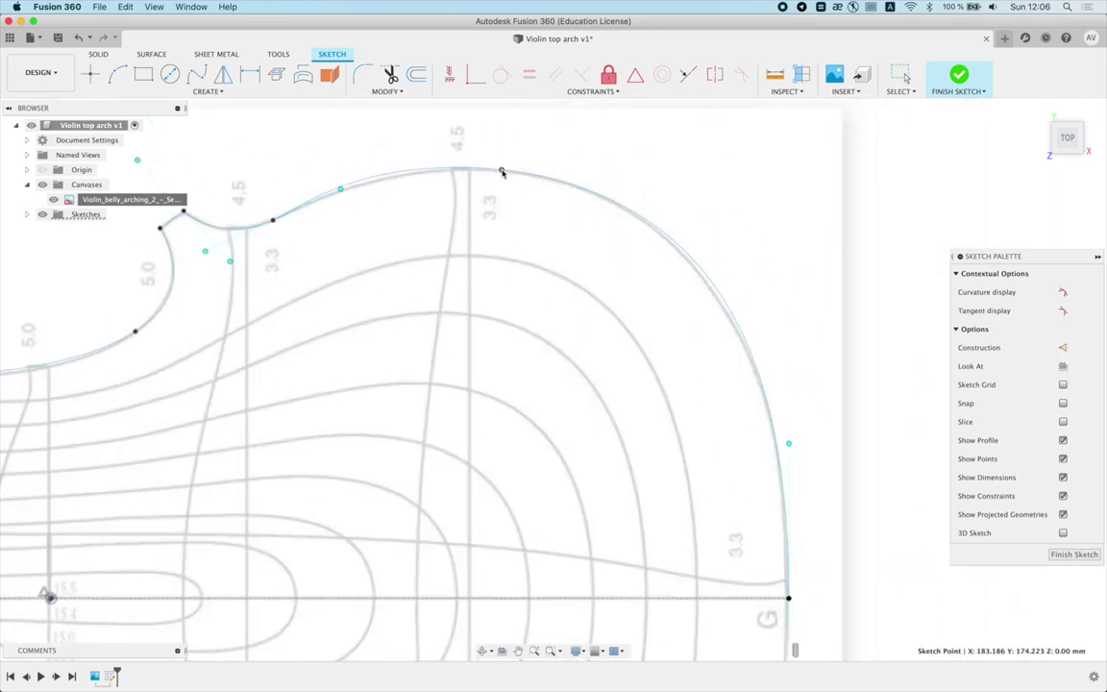
pyautogui.scroll(2, 356, 193)
pyautogui.click(347, 194)
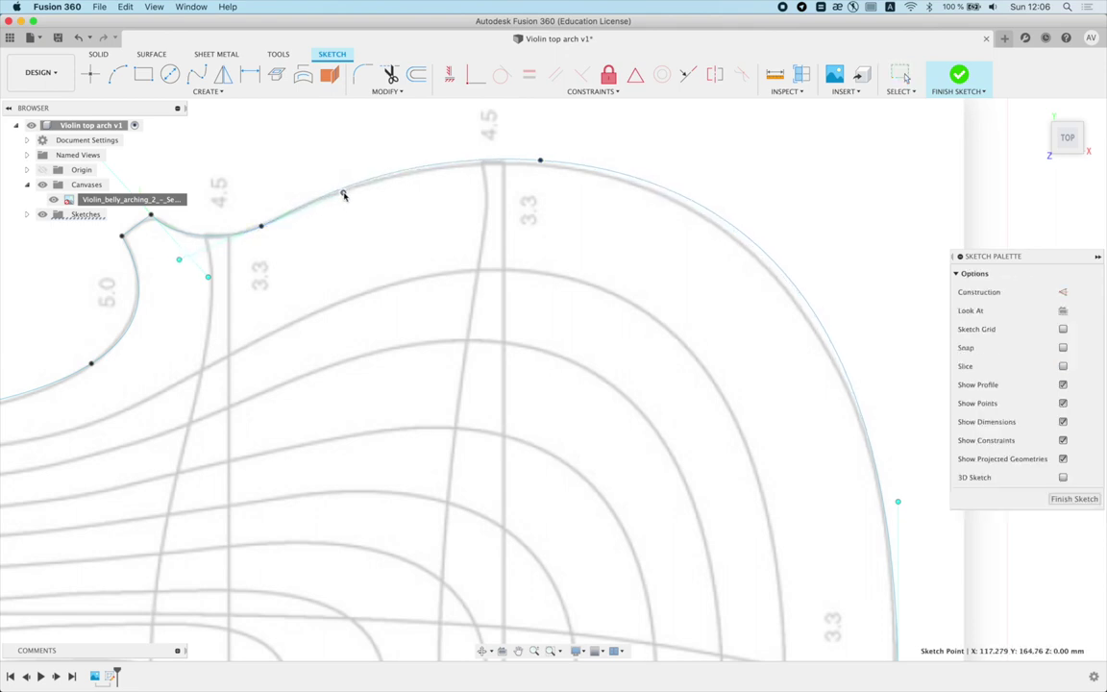
# Step: Check the top curve's fit points, then fit the whole violin outline in view
pyautogui.click(541, 162)
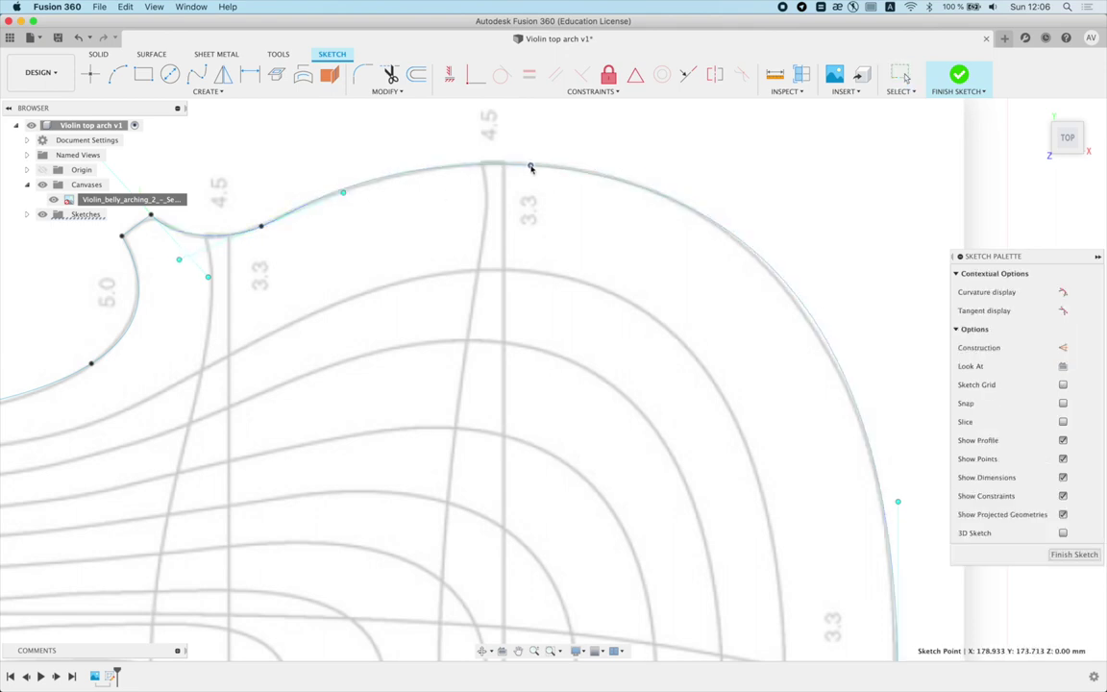
pyautogui.scroll(-3, 581, 209)
pyautogui.click(796, 394)
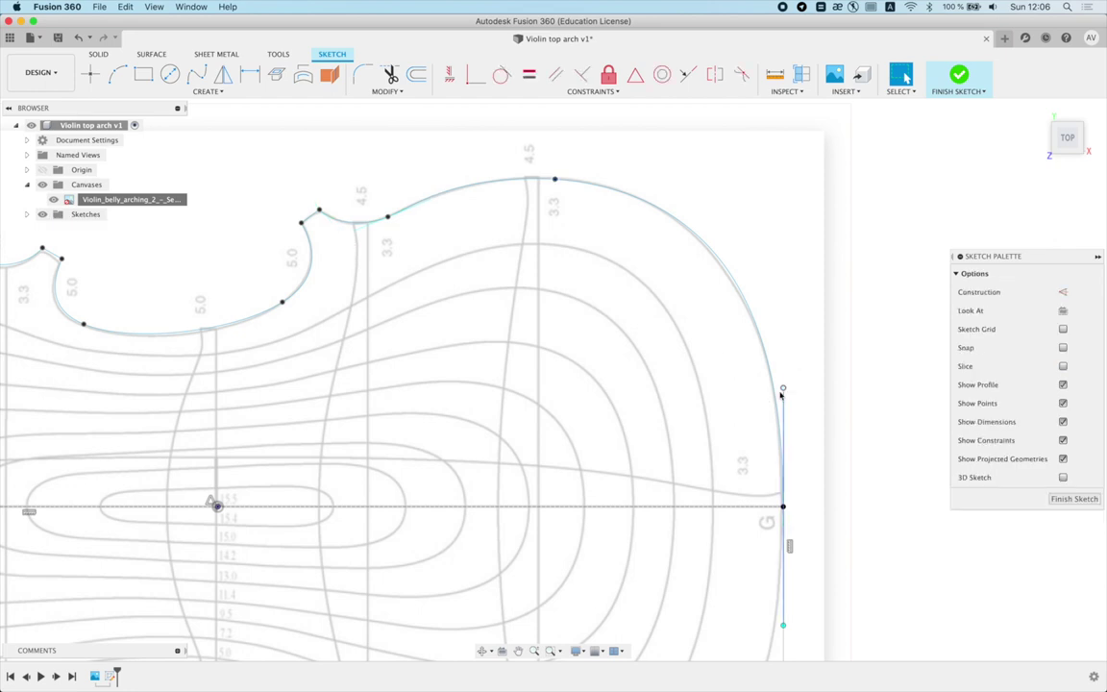
pyautogui.scroll(-2, 554, 183)
pyautogui.scroll(-1, 554, 182)
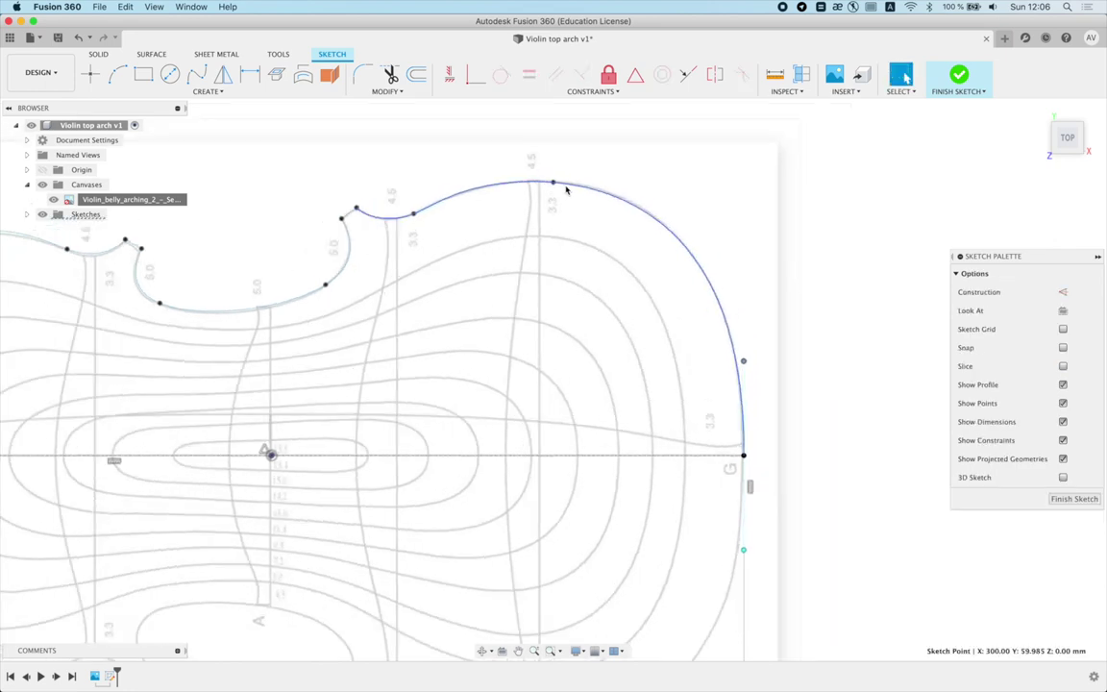
pyautogui.scroll(4, 554, 182)
pyautogui.click(554, 182)
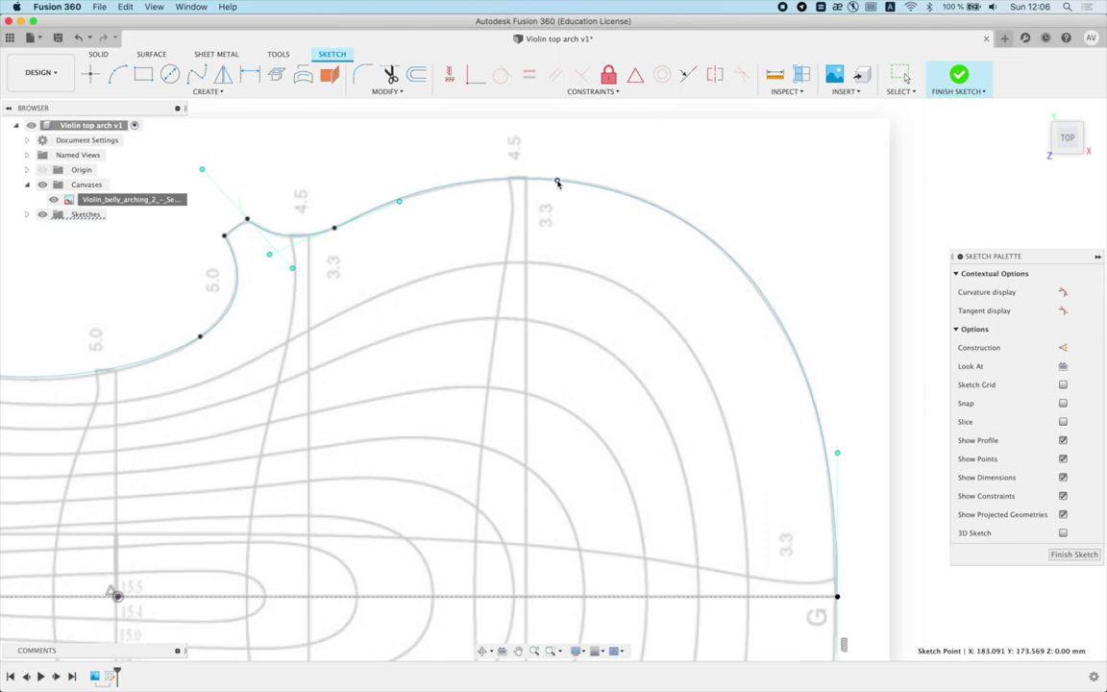
pyautogui.scroll(-3, 578, 252)
pyautogui.click(476, 307)
pyautogui.press('F6')
# Step: Move the upper-left fit points onto the trace and tilt a tangent to smooth the corner
pyautogui.scroll(3, 488, 275)
pyautogui.scroll(2, 488, 275)
pyautogui.click(460, 284)
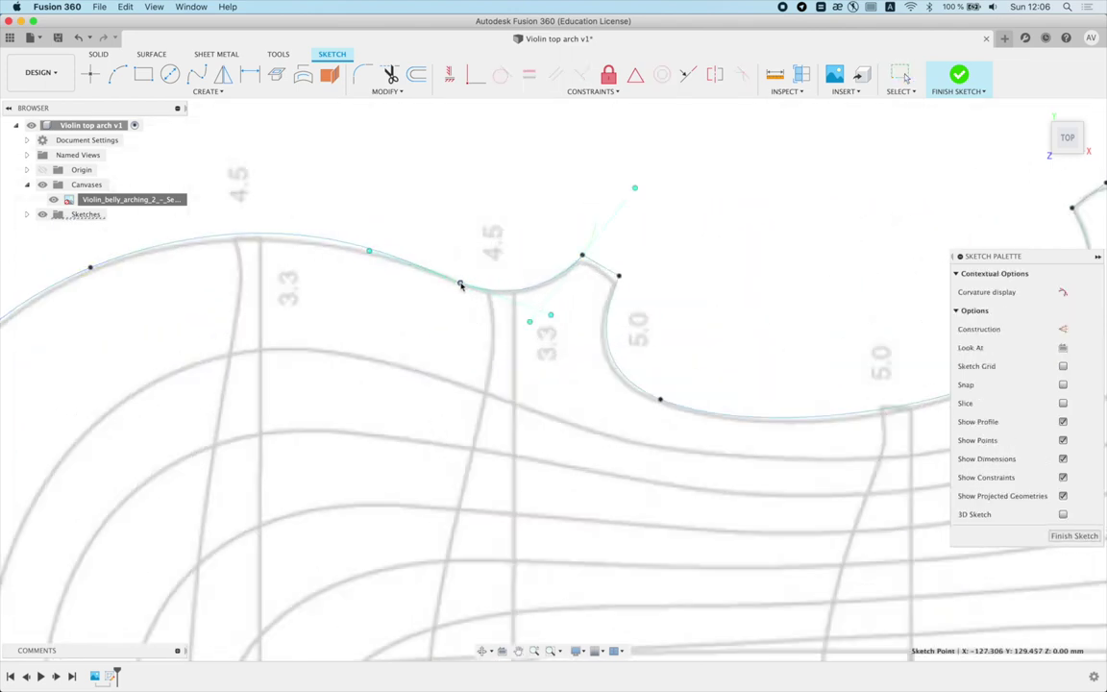
pyautogui.scroll(-2, 452, 274)
pyautogui.scroll(-1, 489, 249)
pyautogui.click(384, 235)
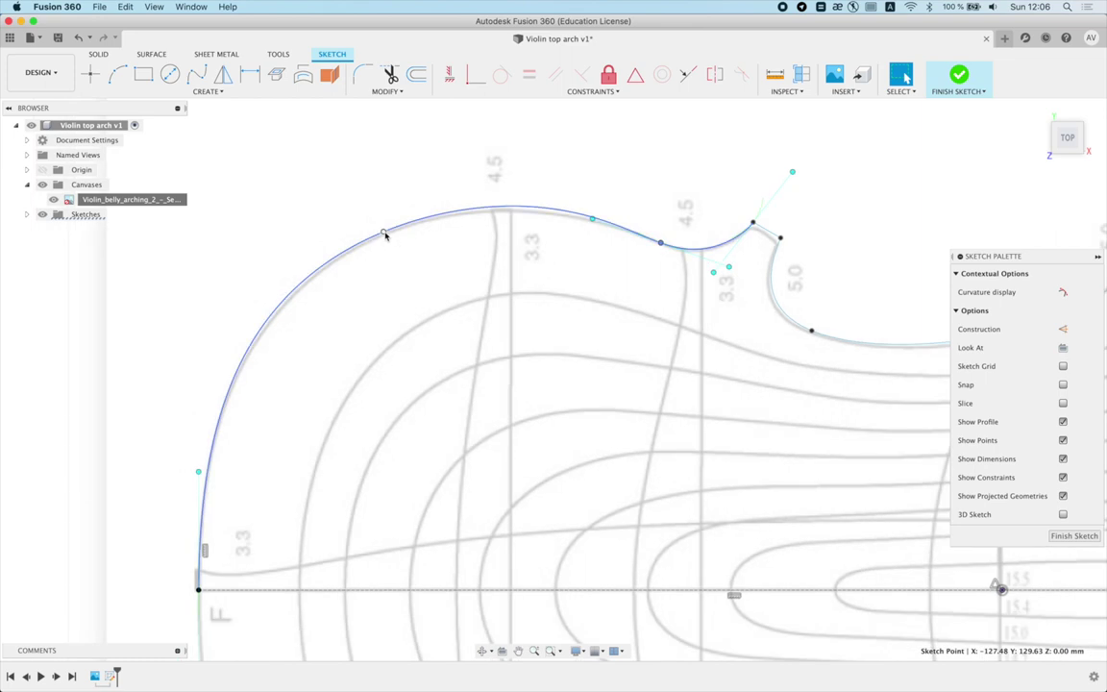
pyautogui.moveTo(383, 235); pyautogui.dragTo(372, 241)
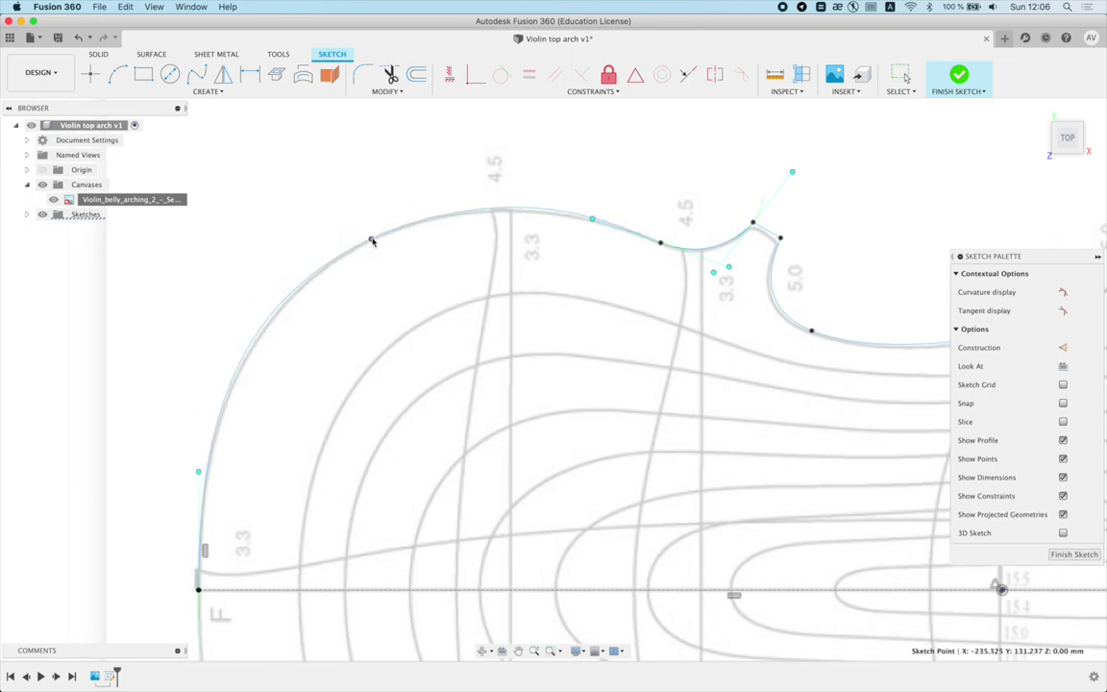
pyautogui.click(661, 242)
pyautogui.scroll(2, 635, 227)
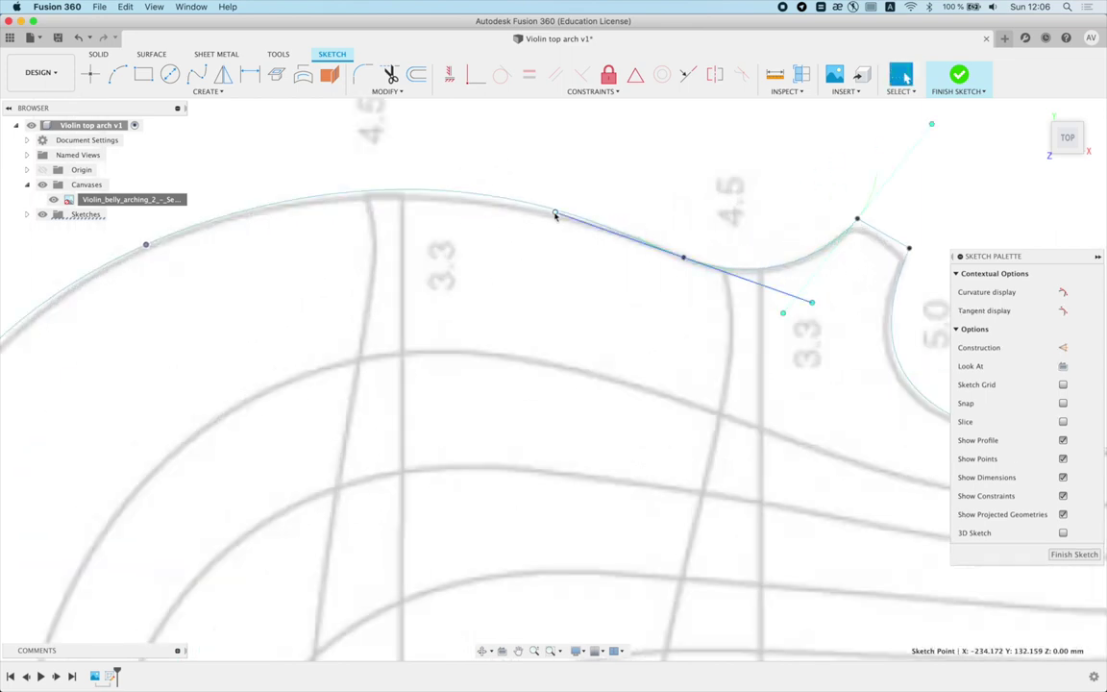
pyautogui.moveTo(554, 214); pyautogui.dragTo(558, 219)
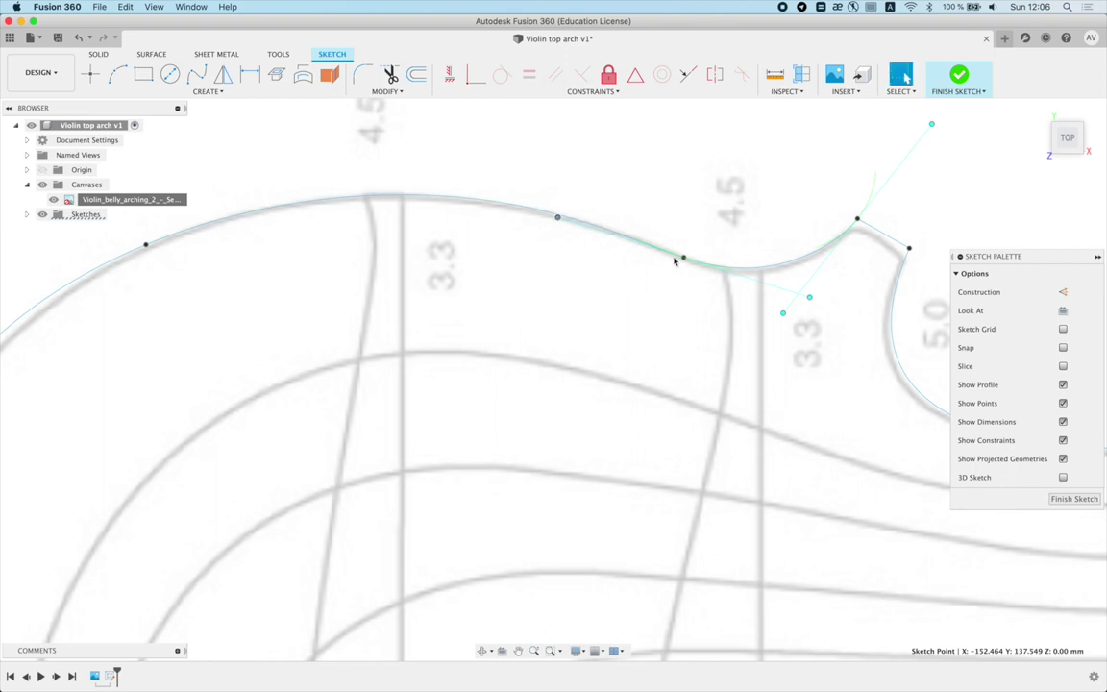
pyautogui.moveTo(683, 257); pyautogui.dragTo(688, 263)
# Step: Pull the lower end fit point down along the outline and fit the whole outline in view
pyautogui.scroll(-3, 425, 329)
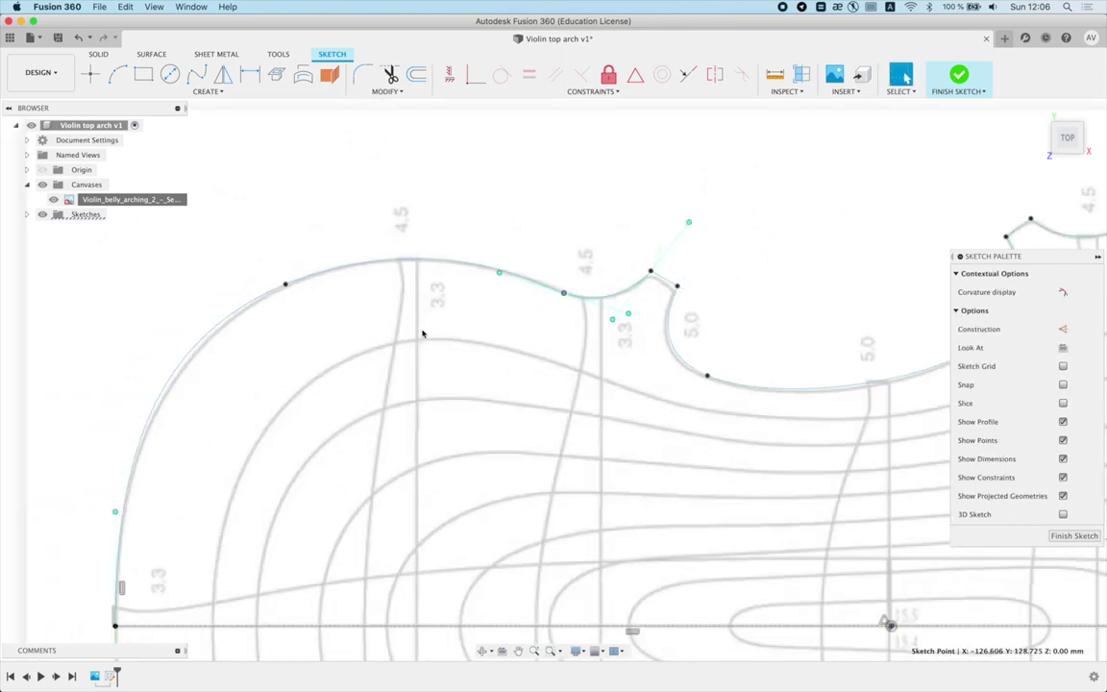
pyautogui.scroll(-3, 407, 377)
pyautogui.click(407, 378)
pyautogui.scroll(5, 284, 417)
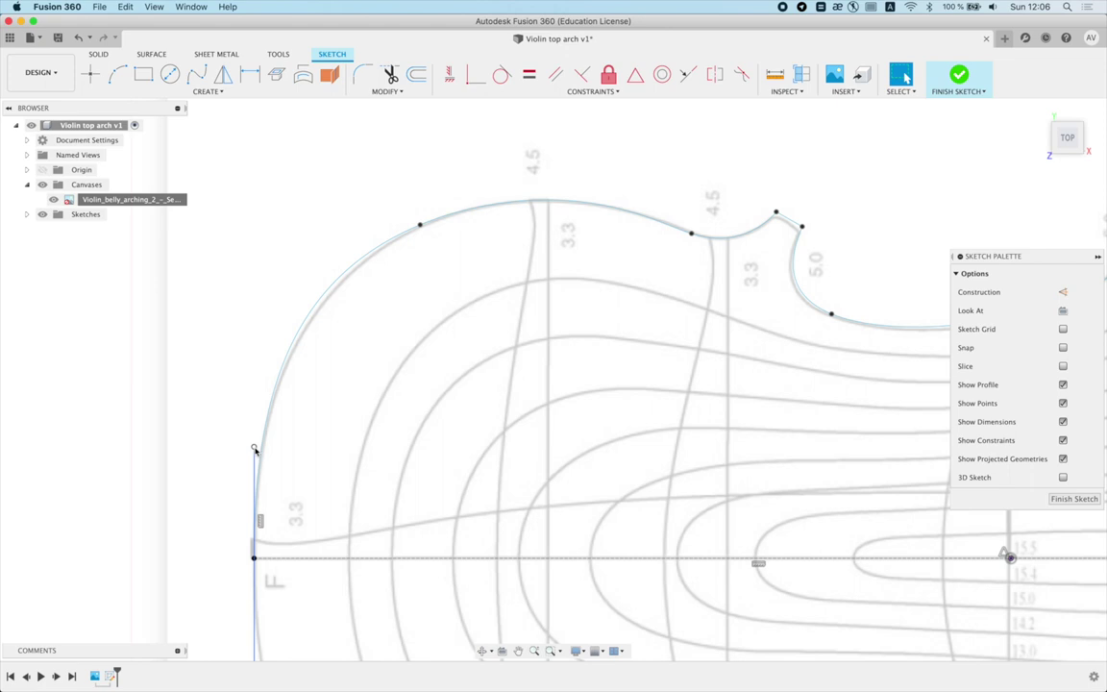
pyautogui.moveTo(254, 447); pyautogui.dragTo(255, 461)
pyautogui.press('F6')
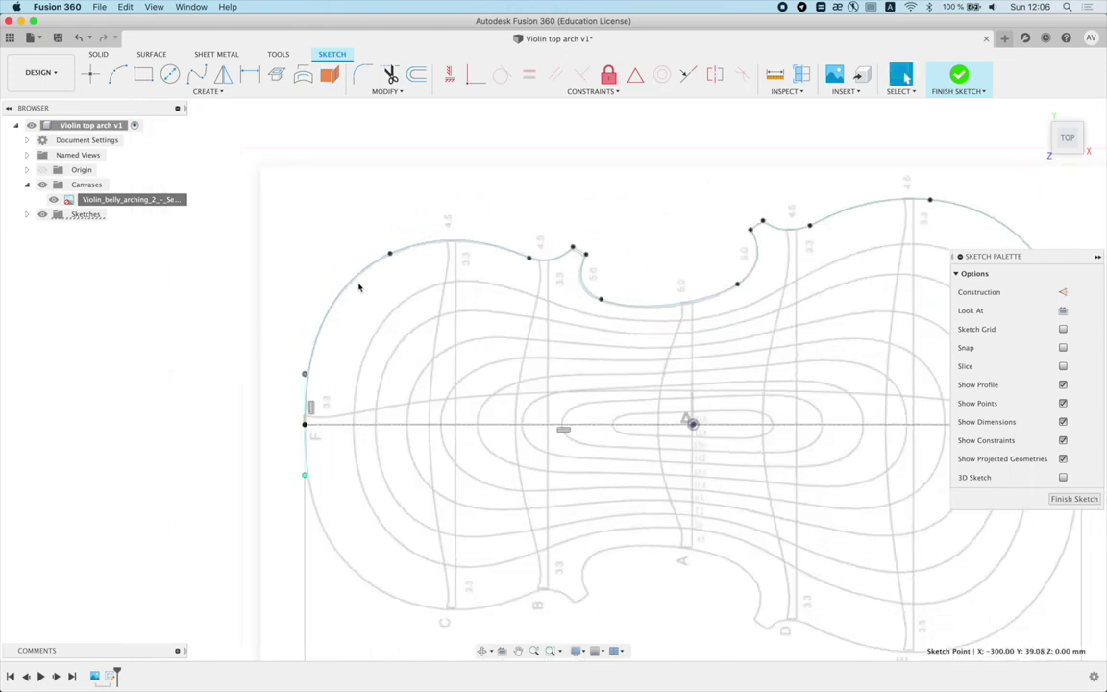
# Step: Mirror the upper spline and right upper arcs across the horizontal centre line
pyautogui.click(222, 74)
pyautogui.scroll(2, 585, 403)
pyautogui.click(510, 280)
pyautogui.scroll(3, 511, 280)
pyautogui.click(510, 295)
pyautogui.click(840, 228)
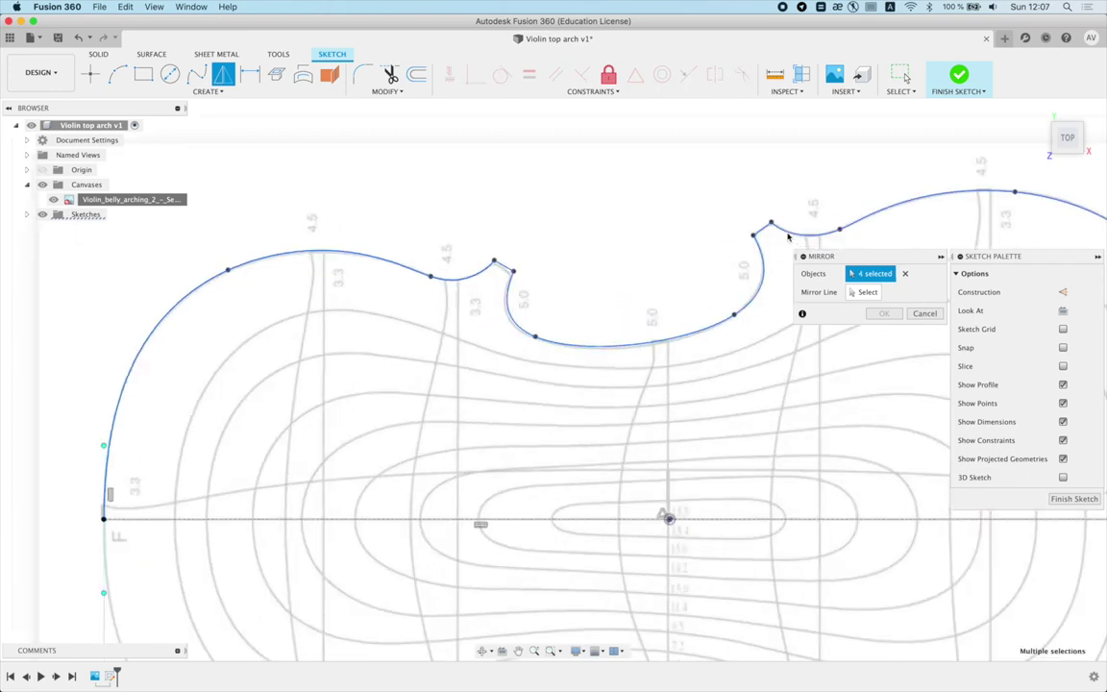
pyautogui.scroll(-3, 507, 213)
pyautogui.click(865, 291)
pyautogui.click(749, 355)
pyautogui.click(884, 314)
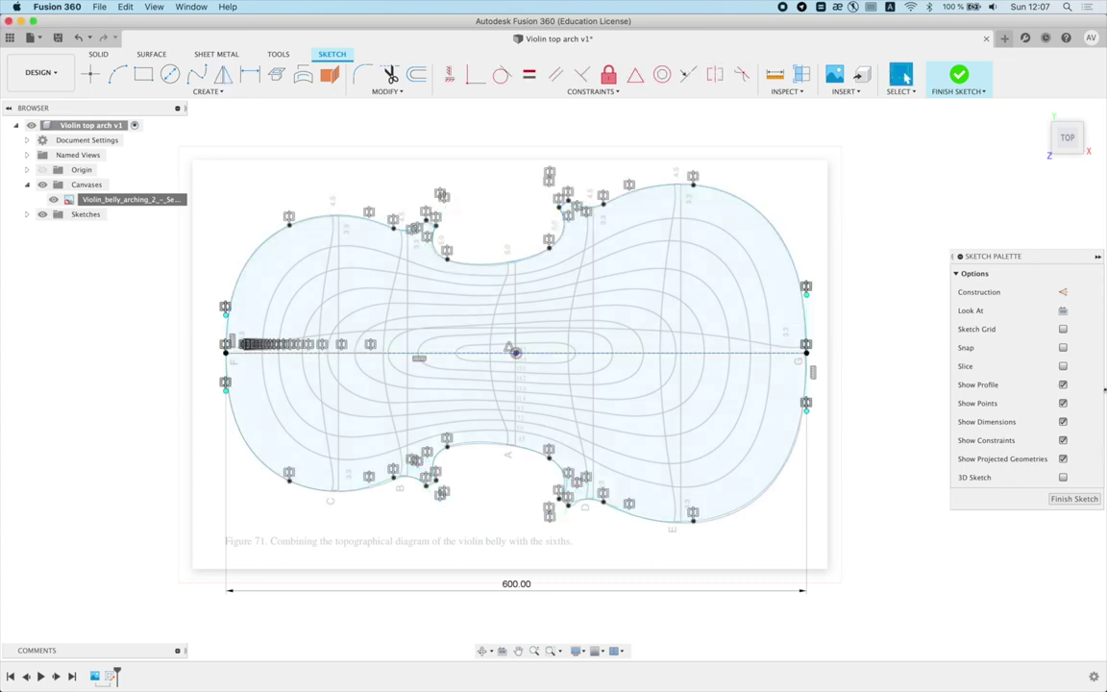
# Step: Hide the constraint glyphs and save the design as a new version
pyautogui.click(1063, 441)
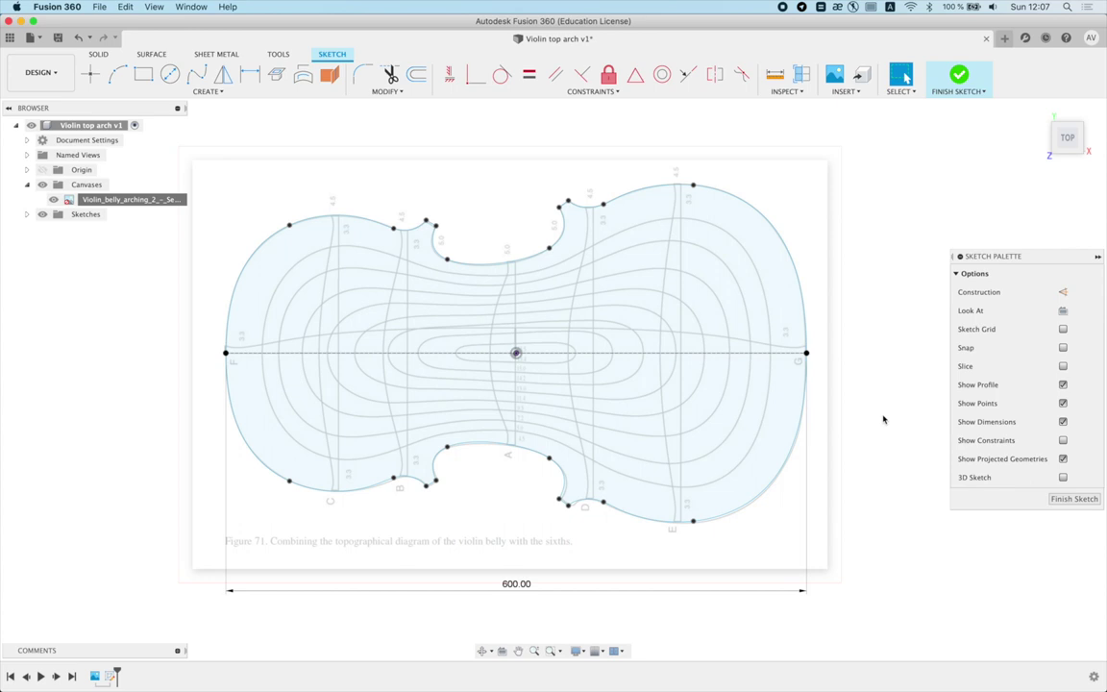
pyautogui.hotkey('ctrl', 's')
pyautogui.press('Return')
# Step: Finish the outline sketch with the violin centred in view
pyautogui.scroll(2, 520, 497)
pyautogui.scroll(2, 520, 497)
pyautogui.moveTo(389, 278); pyautogui.dragTo(452, 370, button='middle')
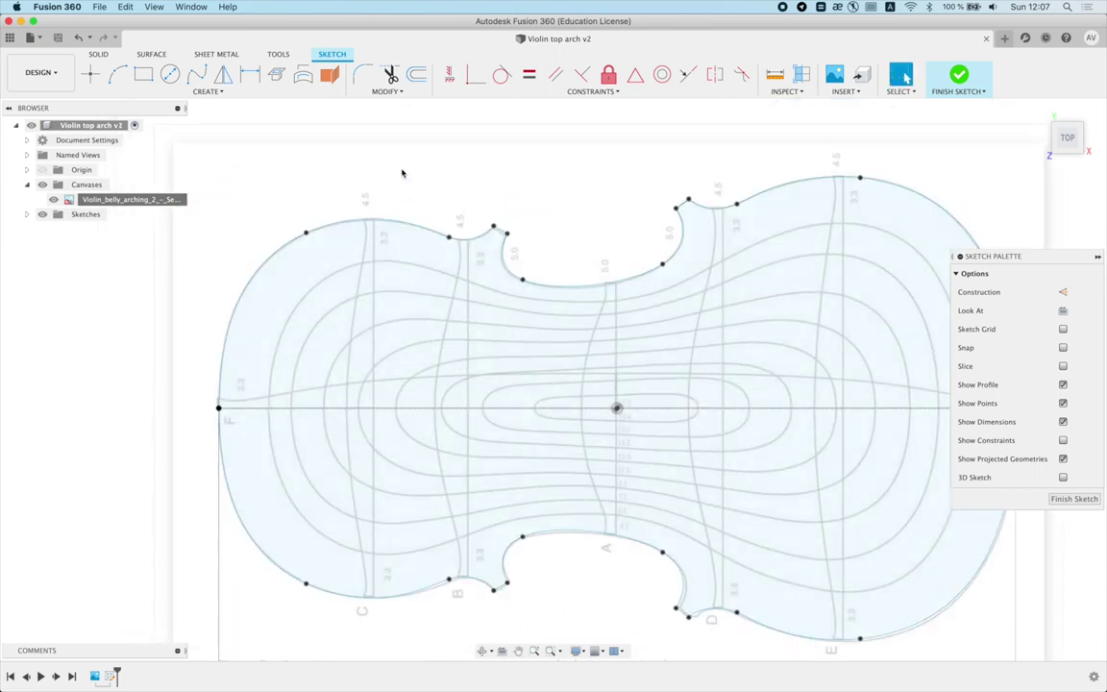
pyautogui.click(959, 77)
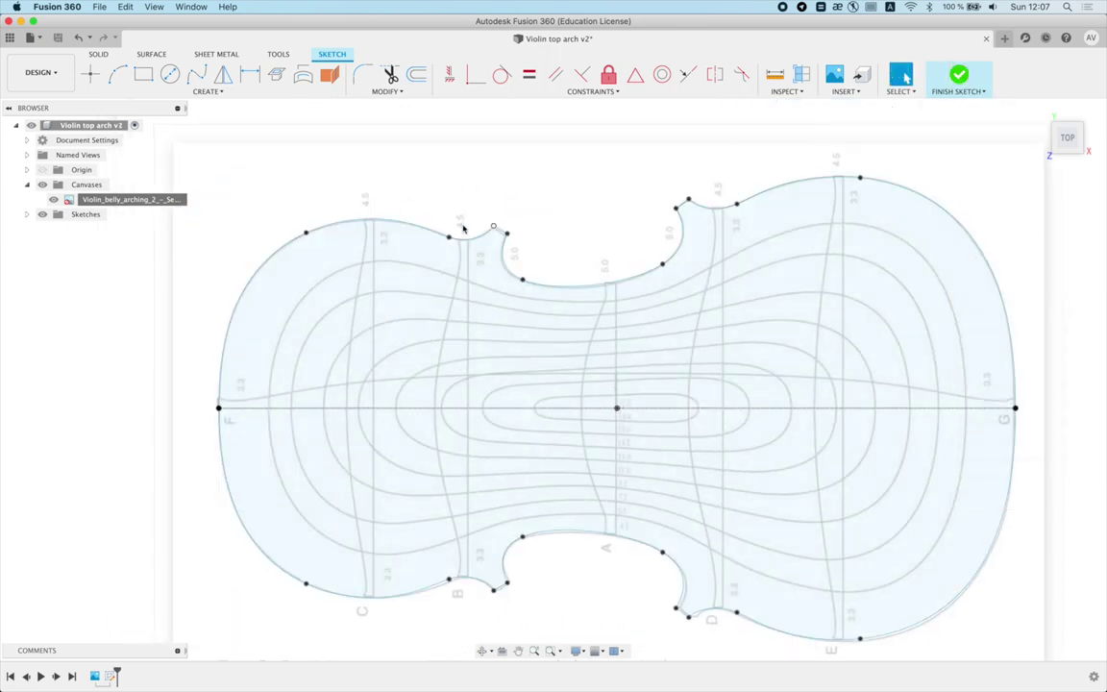
pyautogui.scroll(-1, 438, 228)
pyautogui.moveTo(441, 203); pyautogui.dragTo(445, 213, button='middle')
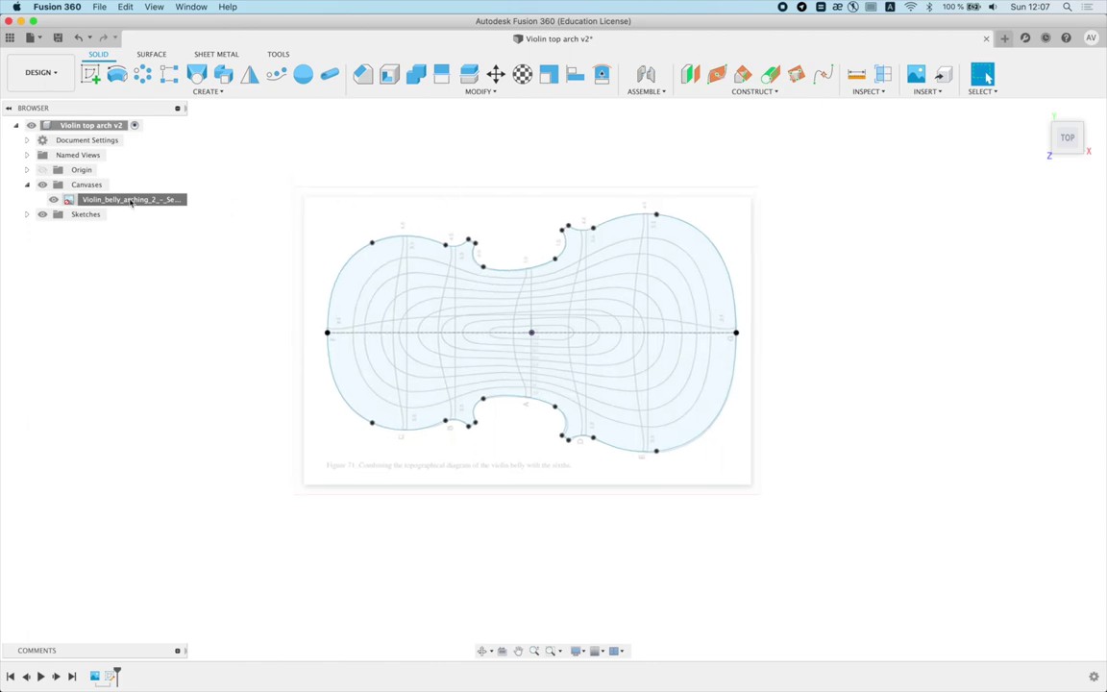
# Step: Expand the sketches list and hide Sketch1
pyautogui.click(27, 214)
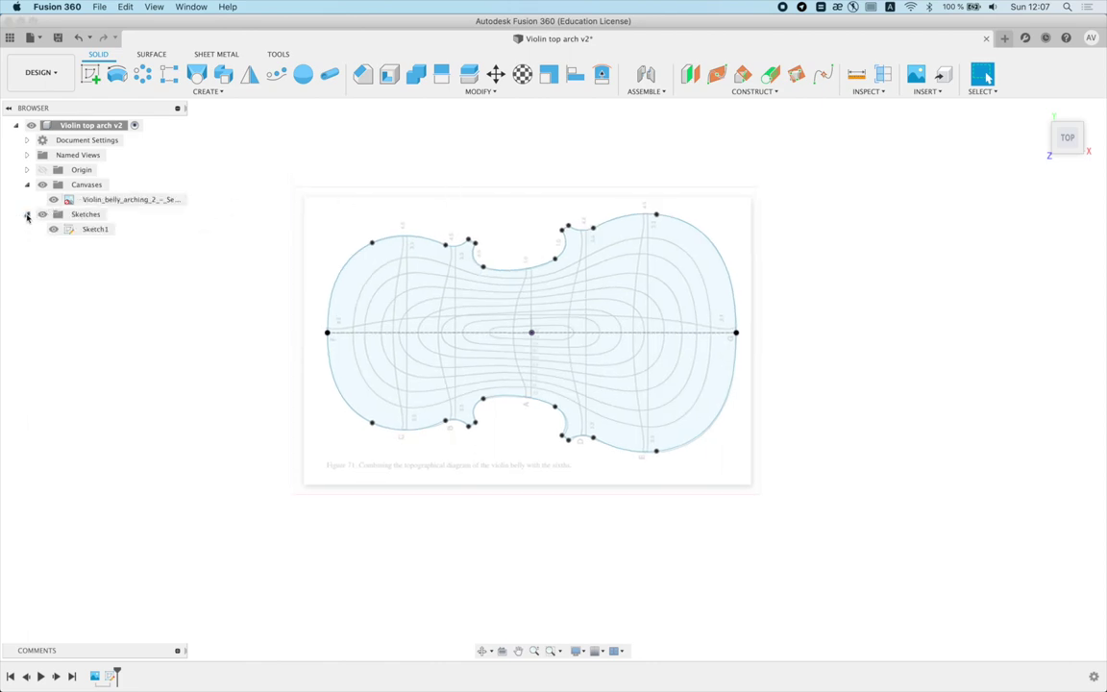
pyautogui.moveTo(330, 277)
pyautogui.keyDown('shift'); pyautogui.mouseDown(button='middle')
pyautogui.moveTo(302, 257)
pyautogui.moveTo(364, 277)
pyautogui.mouseUp(button='middle'); pyautogui.keyUp('shift')
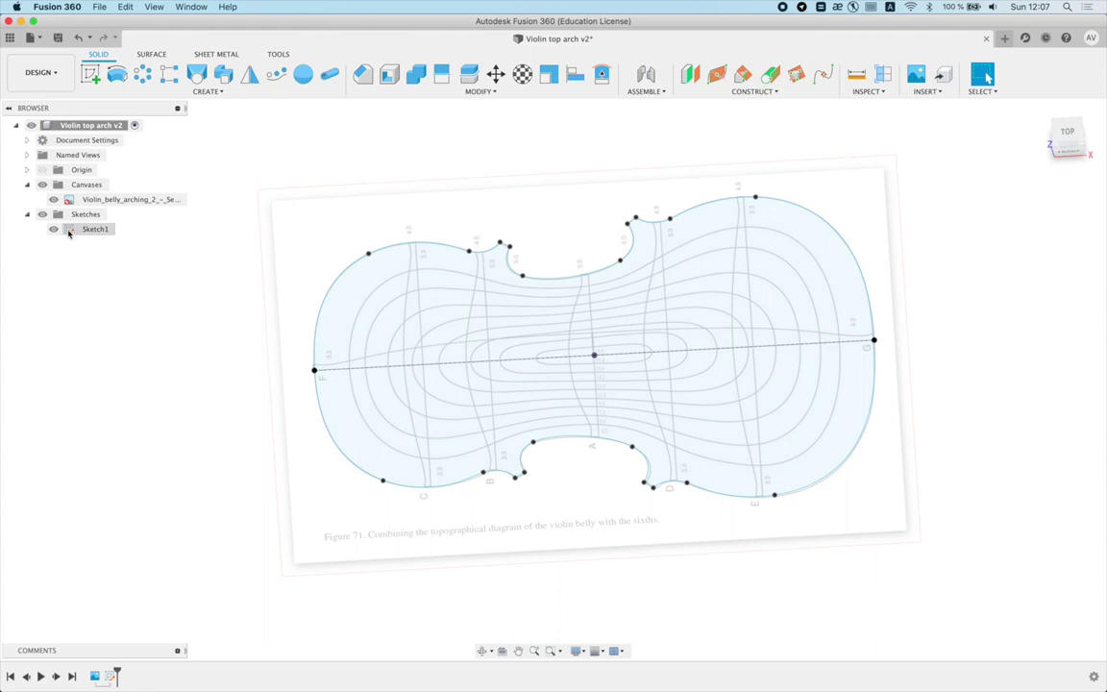
pyautogui.click(54, 230)
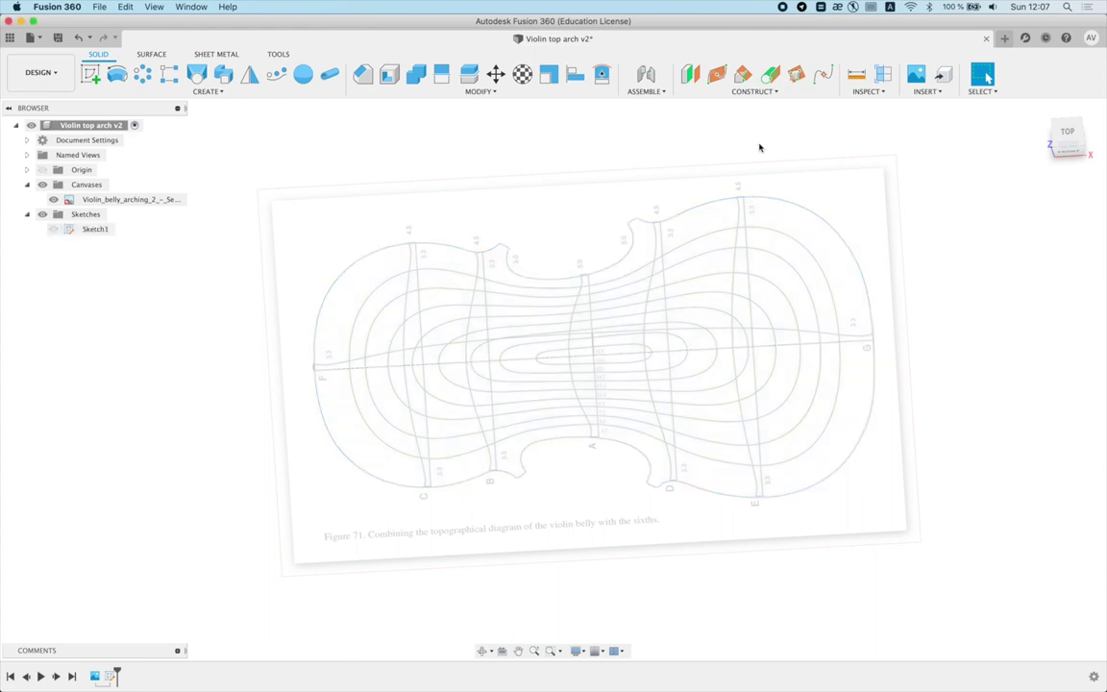
# Step: Create an offset construction plane from the XY plane and start a new sketch on it
pyautogui.click(691, 74)
pyautogui.moveTo(680, 218)
pyautogui.keyDown('shift'); pyautogui.mouseDown(button='middle')
pyautogui.moveTo(682, 294)
pyautogui.moveTo(649, 314)
pyautogui.mouseUp(button='middle'); pyautogui.keyUp('shift')
pyautogui.click(650, 314)
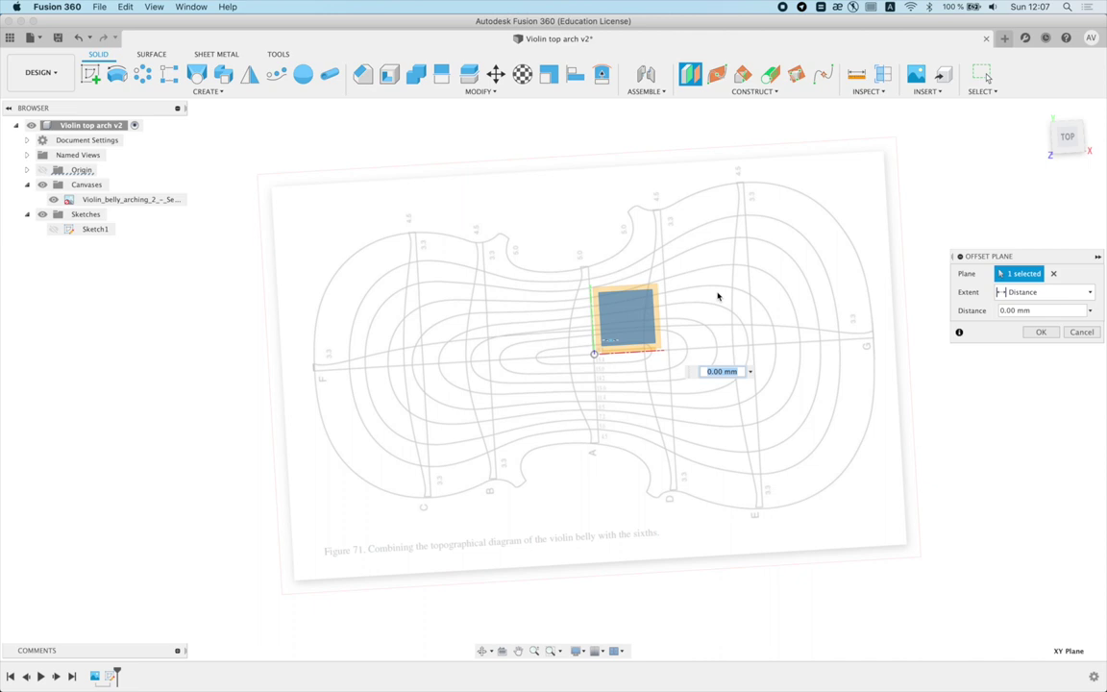
pyautogui.press('Return')
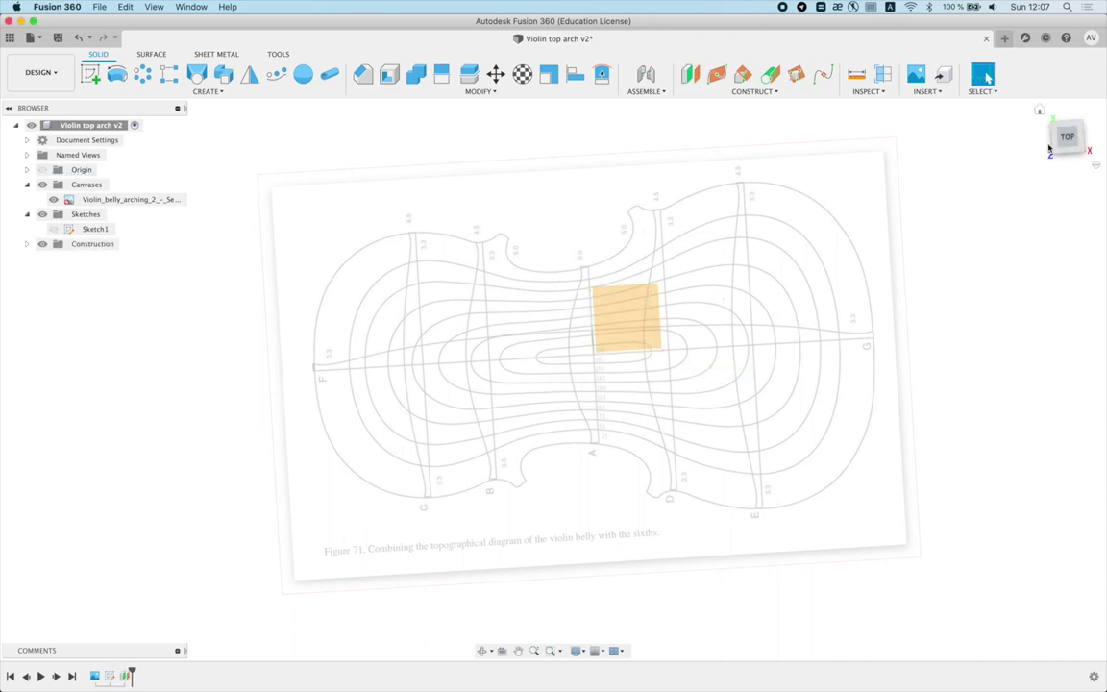
pyautogui.click(1069, 137)
pyautogui.rightClick(636, 321)
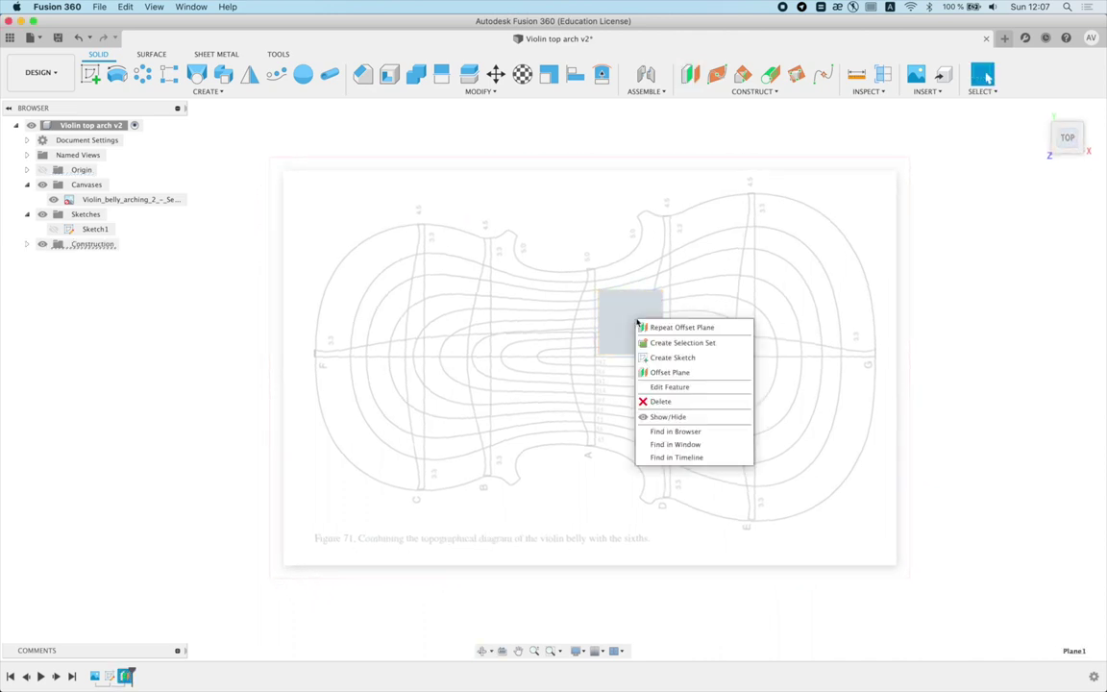
pyautogui.click(678, 357)
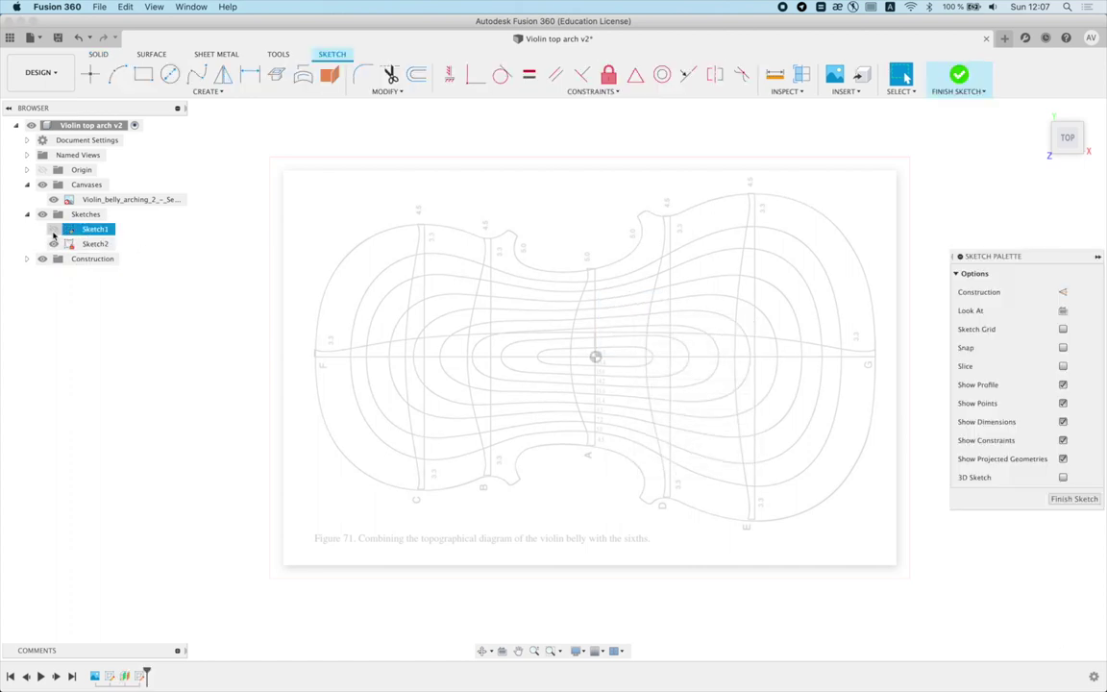
# Step: Project the horizontal centre line into the sketch as construction geometry, hiding Sketch1
pyautogui.press('p')
pyautogui.click(344, 354)
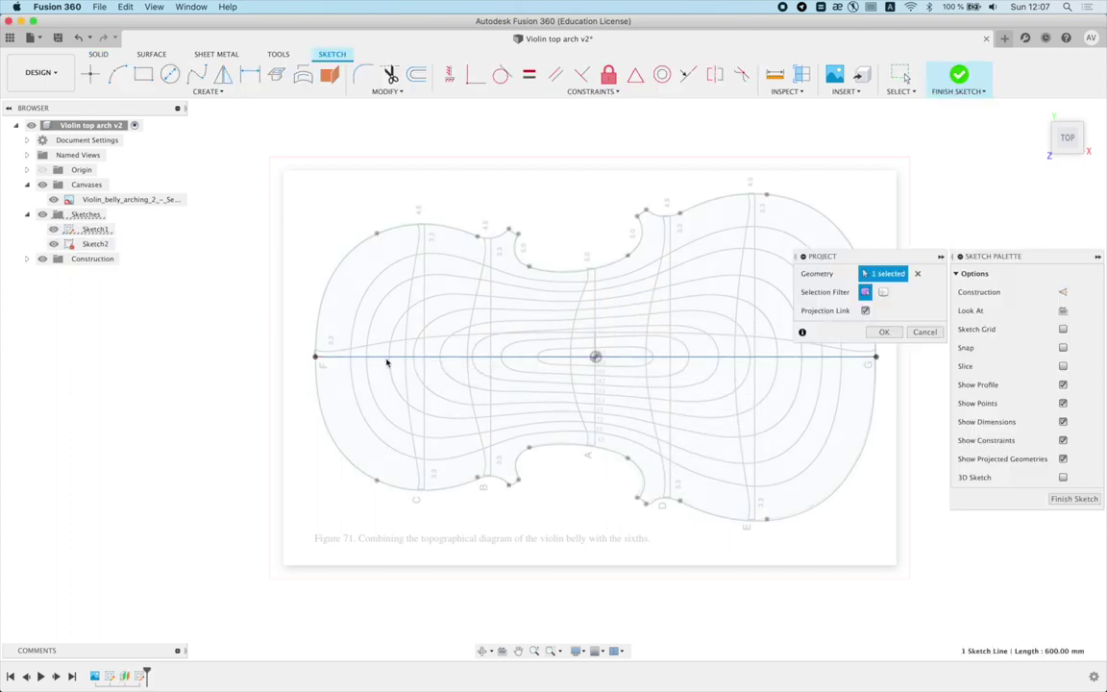
pyautogui.press('Return')
pyautogui.click(53, 228)
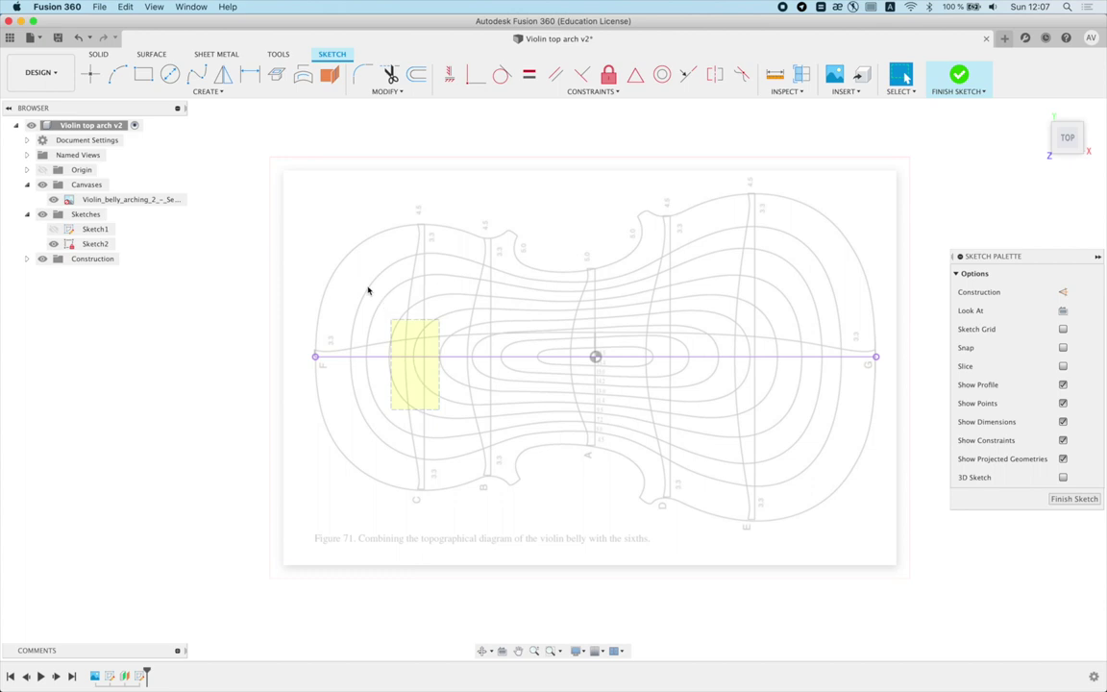
pyautogui.click(403, 356)
pyautogui.click(1063, 291)
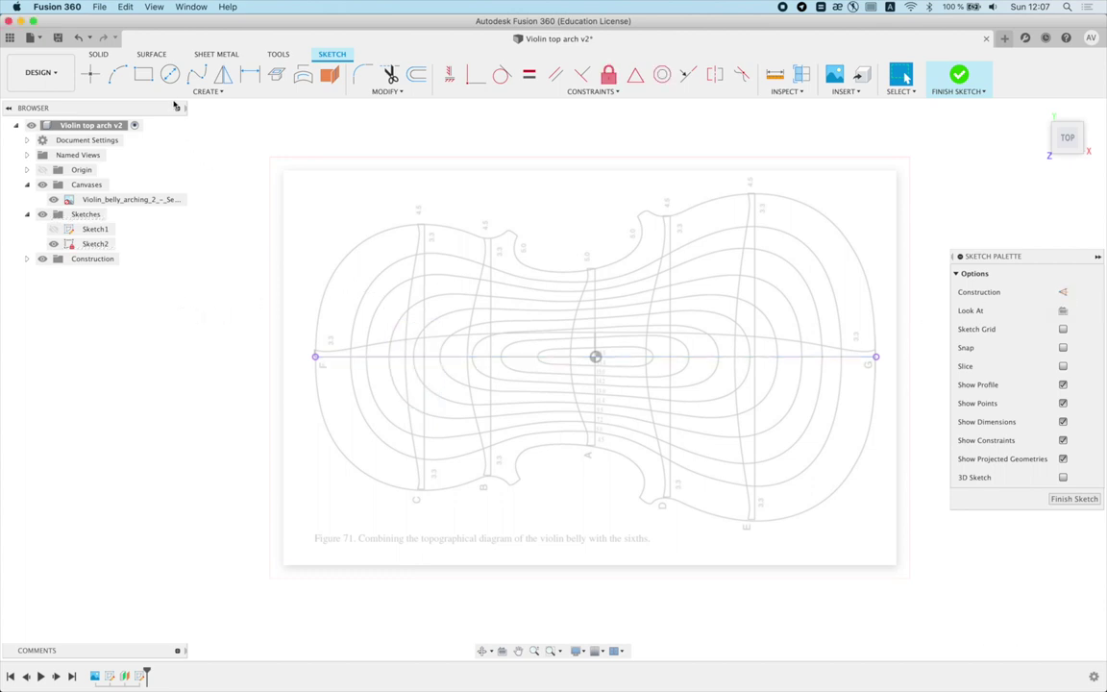
# Step: Draw a fit-point spline arching over the violin's top from left to right end
pyautogui.click(197, 74)
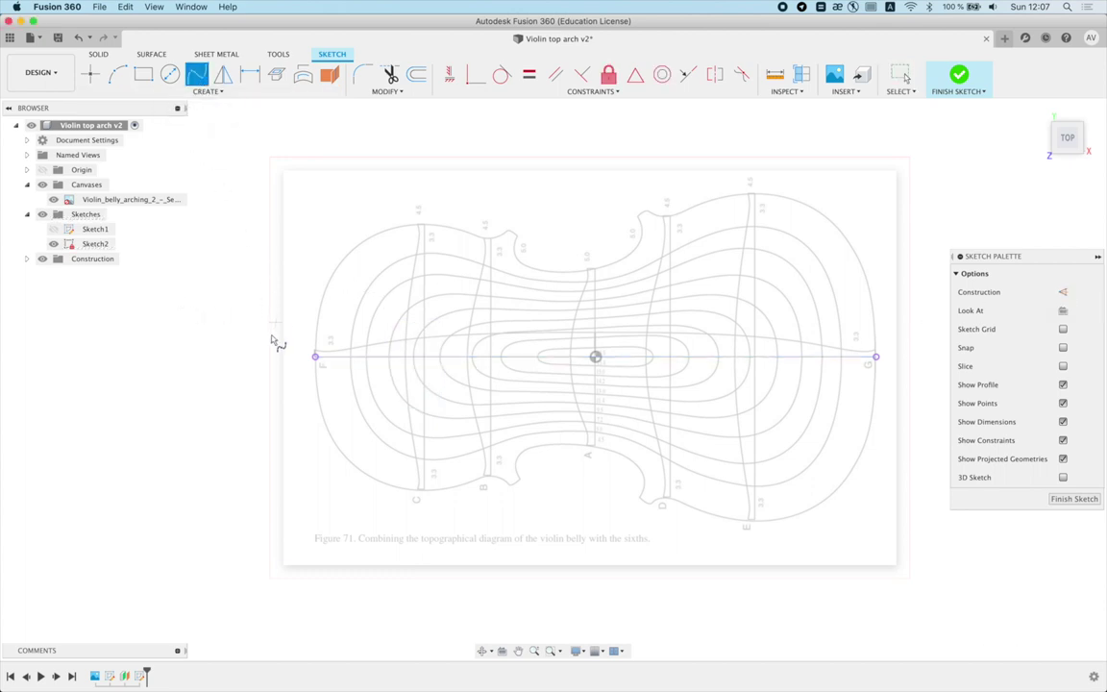
pyautogui.click(312, 177)
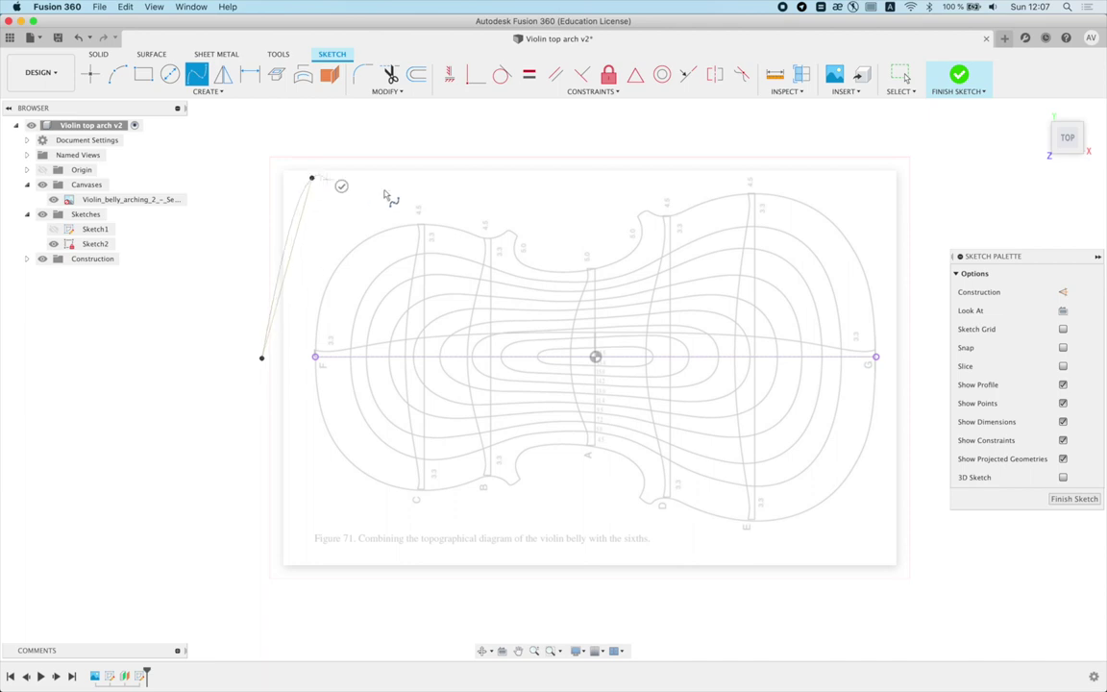
pyautogui.click(490, 203)
pyautogui.click(630, 197)
pyautogui.click(794, 153)
pyautogui.click(925, 353)
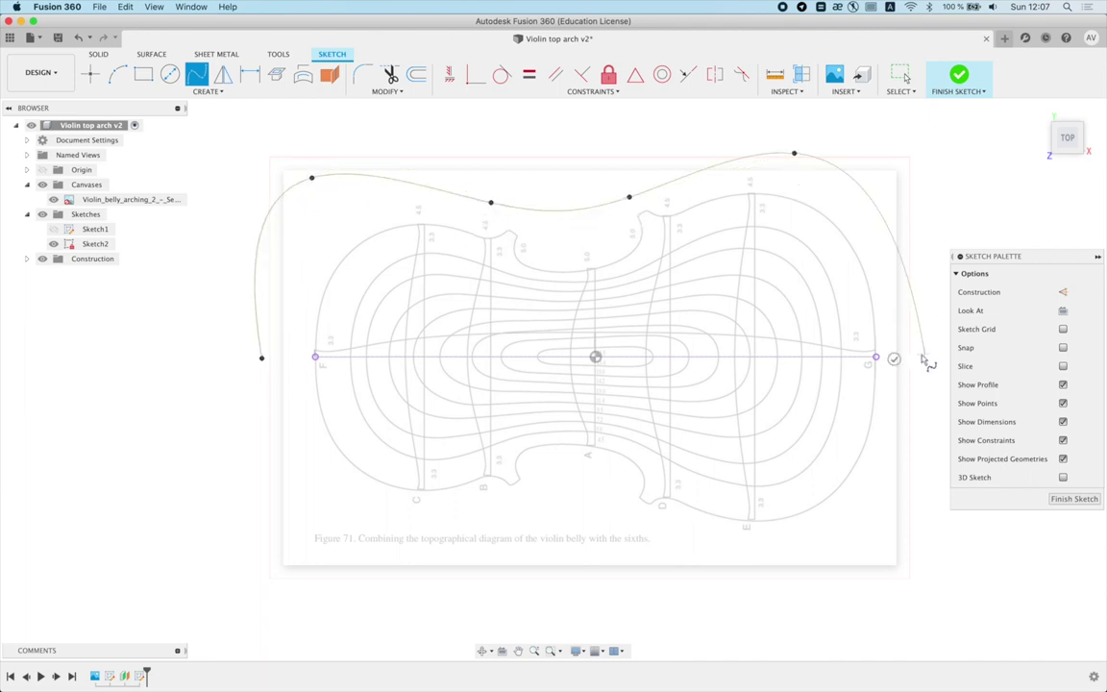
pyautogui.click(894, 359)
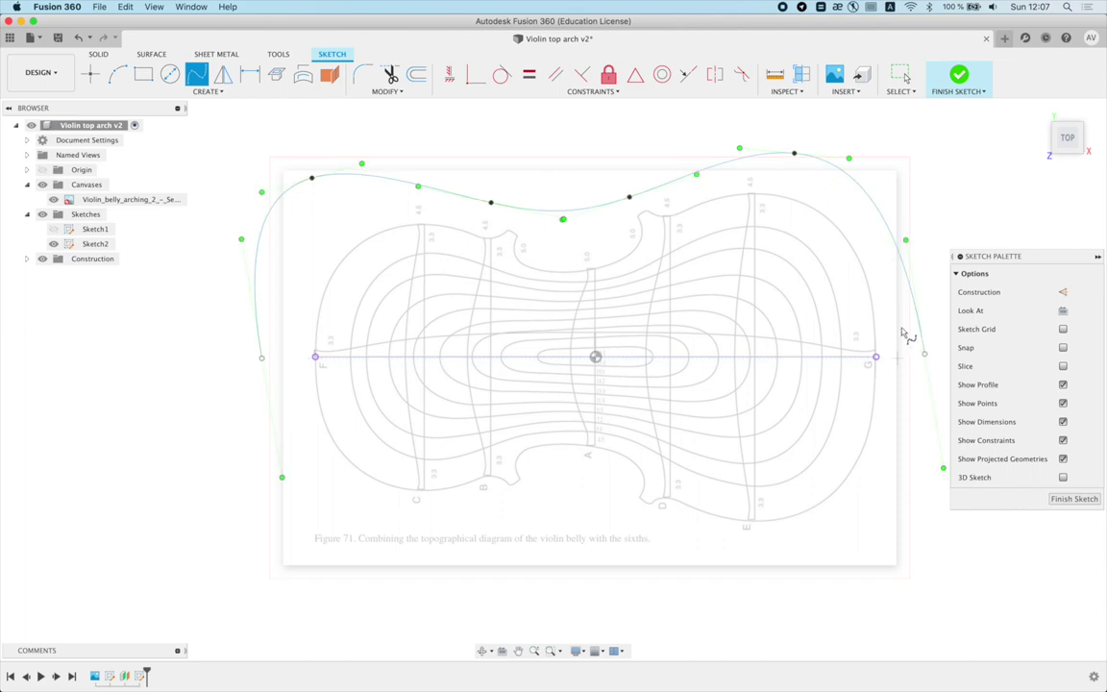
# Step: Constrain both spline end tangents vertical, level with the centre line
pyautogui.click(448, 74)
pyautogui.click(315, 358)
pyautogui.click(261, 358)
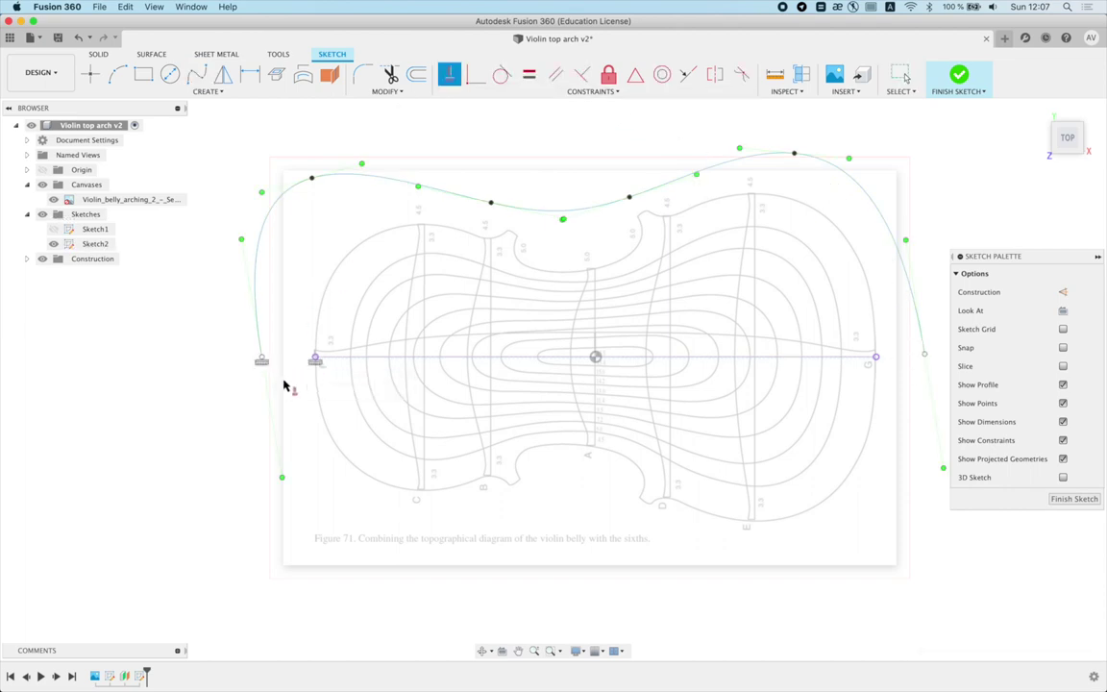
pyautogui.click(268, 386)
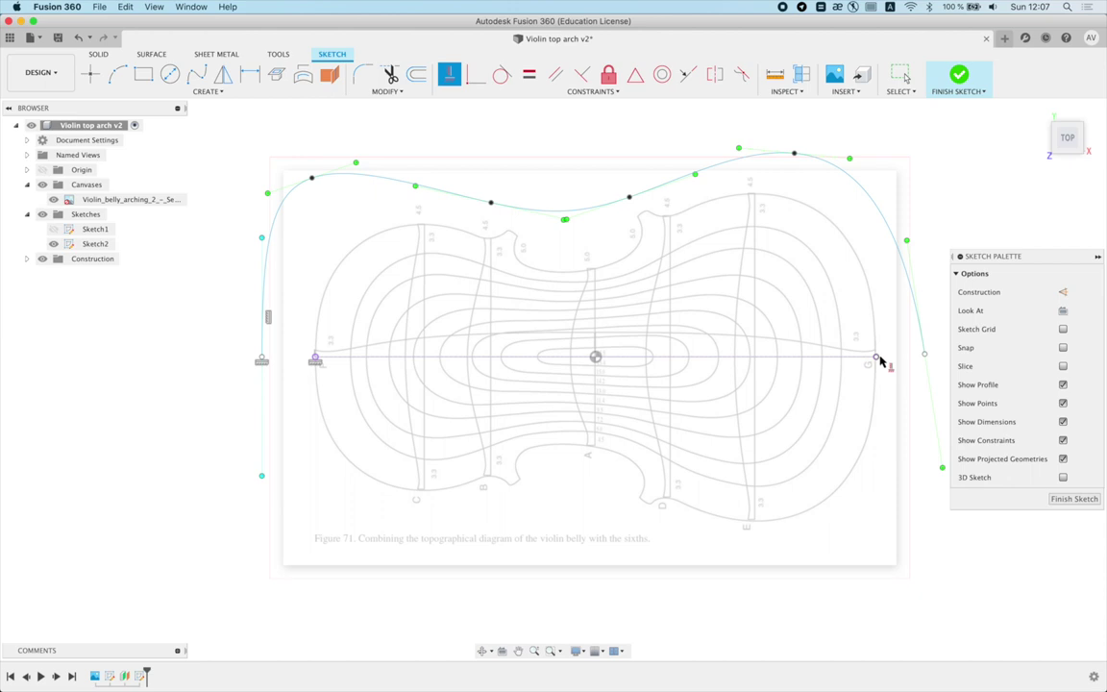
pyautogui.click(876, 357)
pyautogui.click(927, 358)
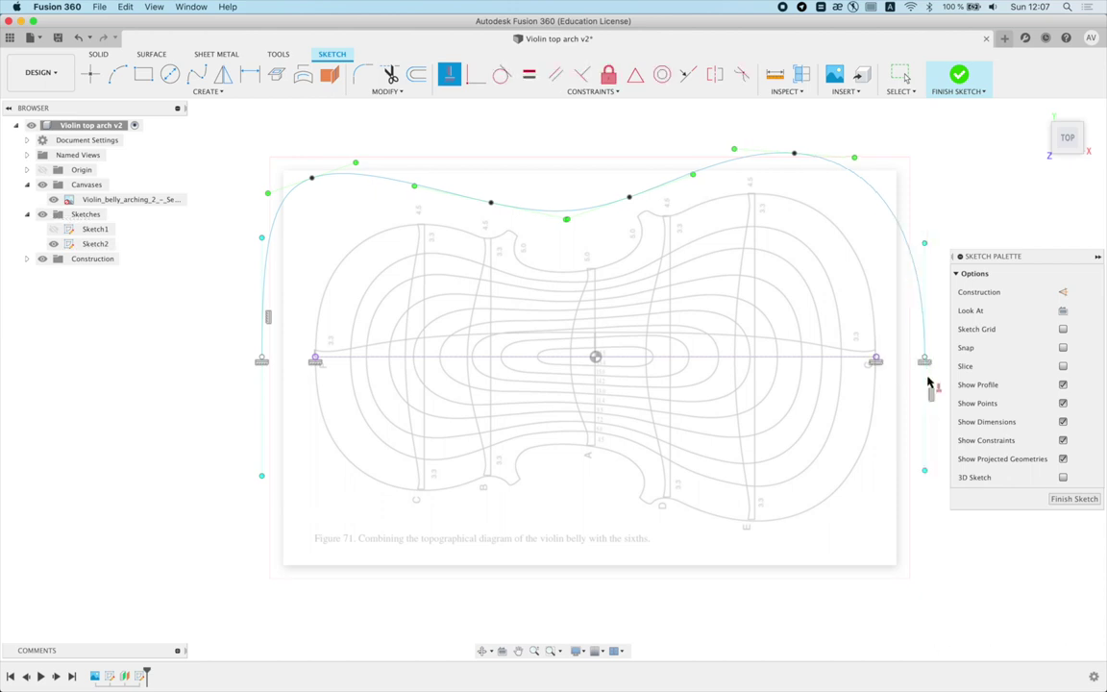
pyautogui.press('Escape')
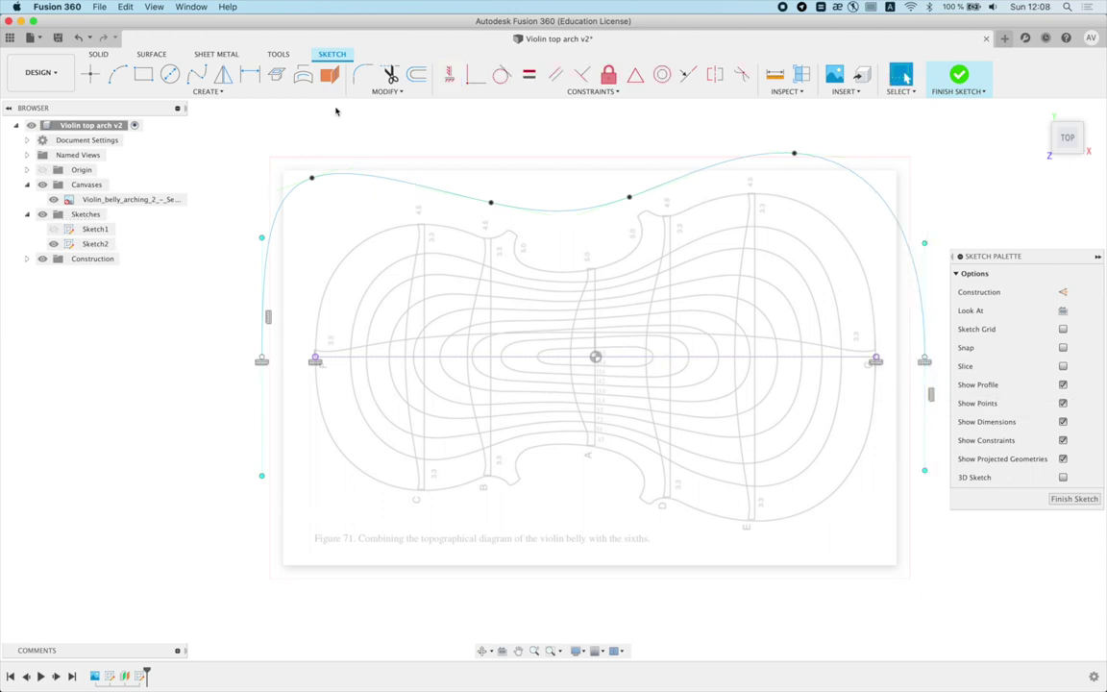
# Step: Move the spline ends inward and drag its peak and waist points toward the outline
pyautogui.moveTo(261, 360); pyautogui.dragTo(279, 360)
pyautogui.moveTo(313, 178)
pyautogui.mouseDown()
pyautogui.moveTo(390, 205)
pyautogui.moveTo(394, 190)
pyautogui.mouseUp()
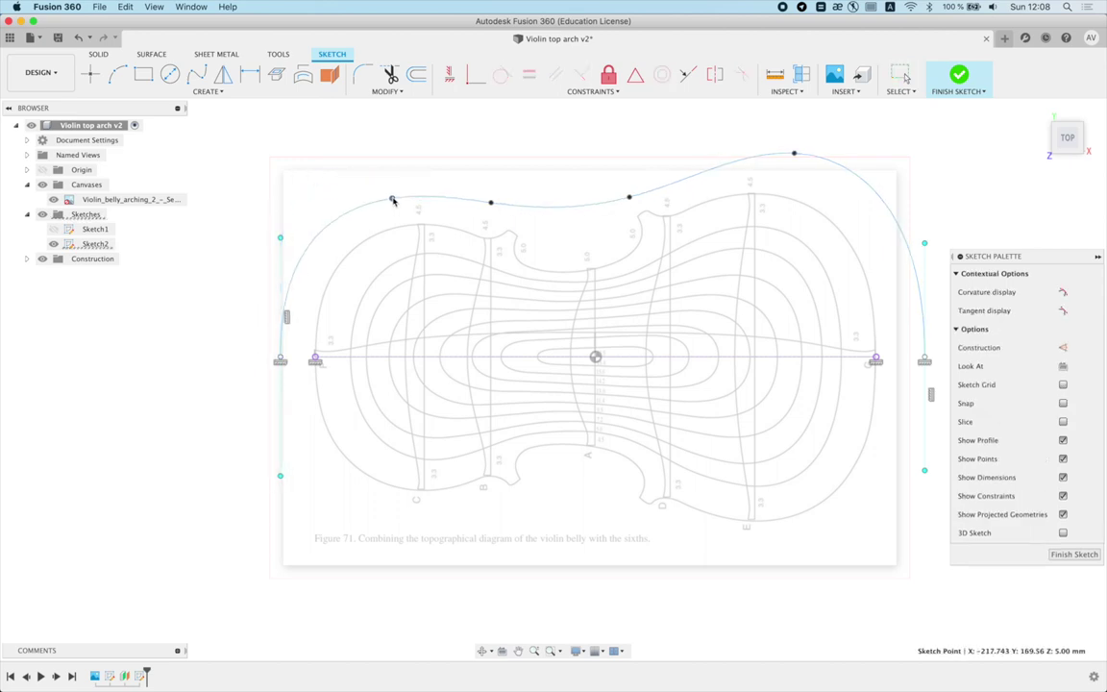
pyautogui.moveTo(492, 205); pyautogui.dragTo(518, 220)
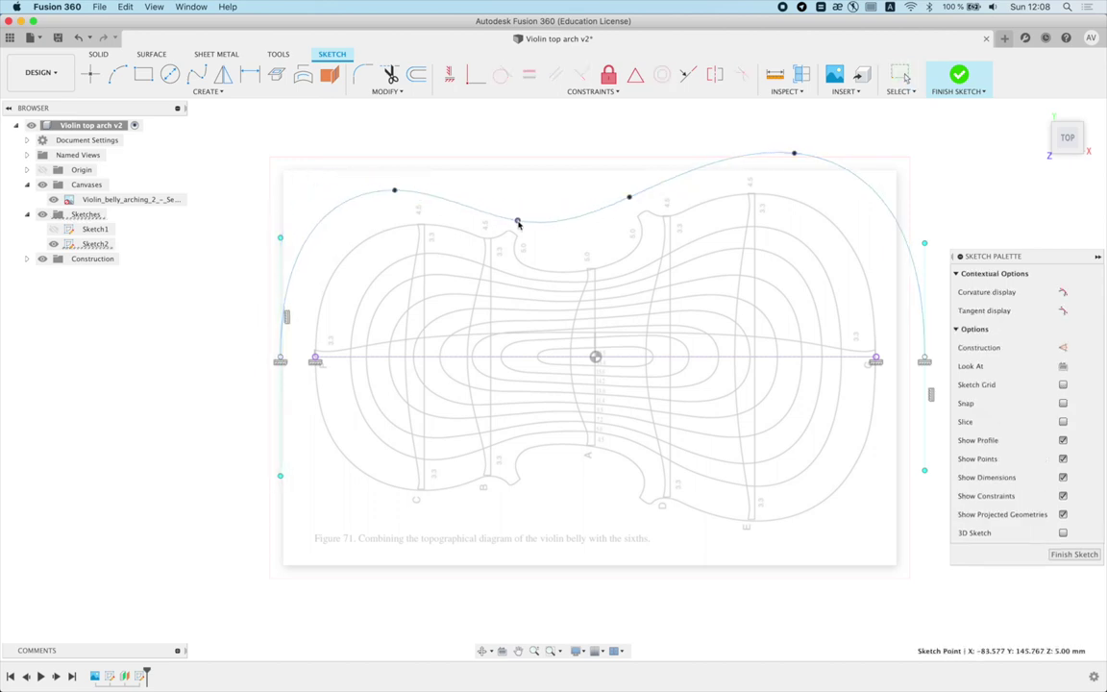
pyautogui.moveTo(630, 197); pyautogui.dragTo(623, 209)
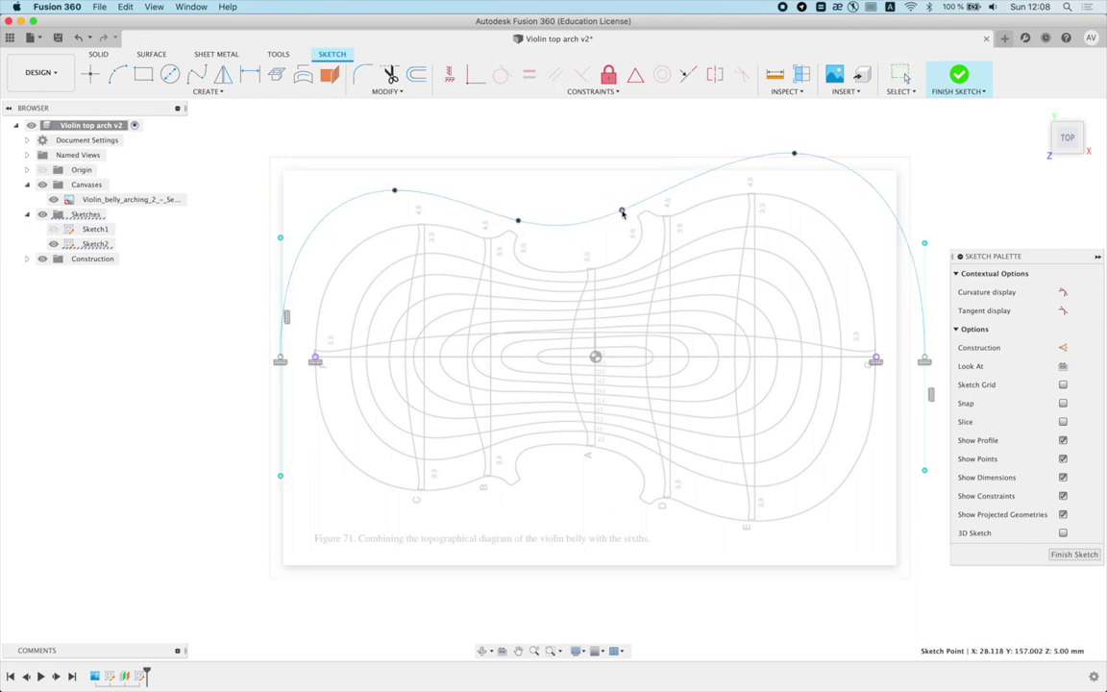
pyautogui.moveTo(794, 153); pyautogui.dragTo(765, 162)
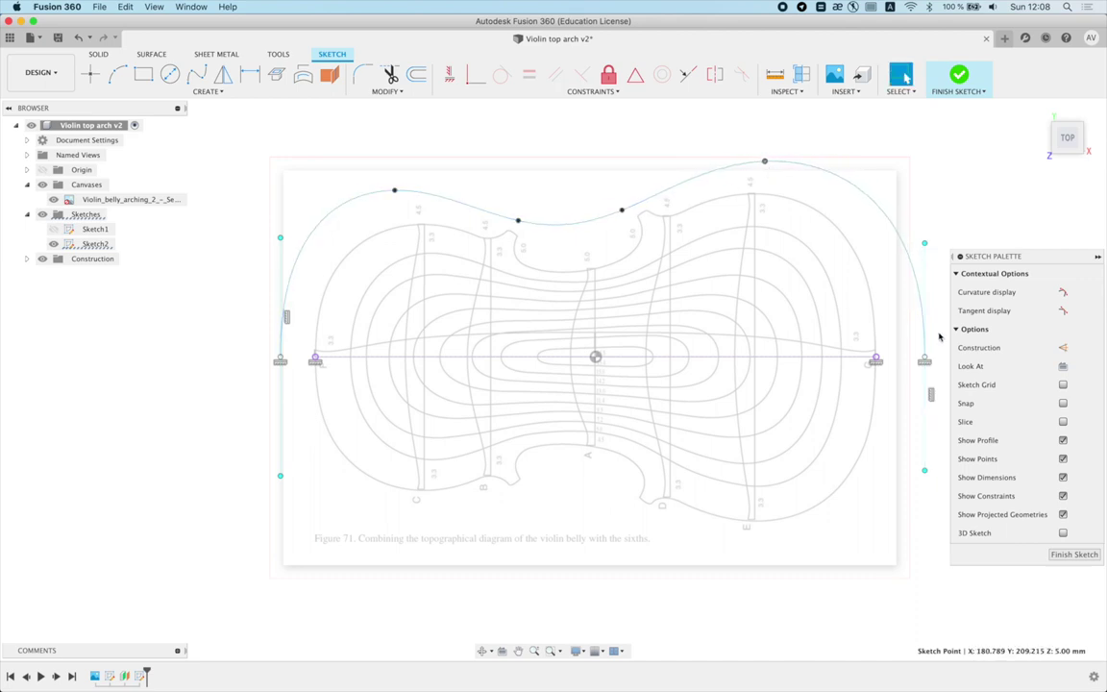
pyautogui.moveTo(924, 360); pyautogui.dragTo(904, 360)
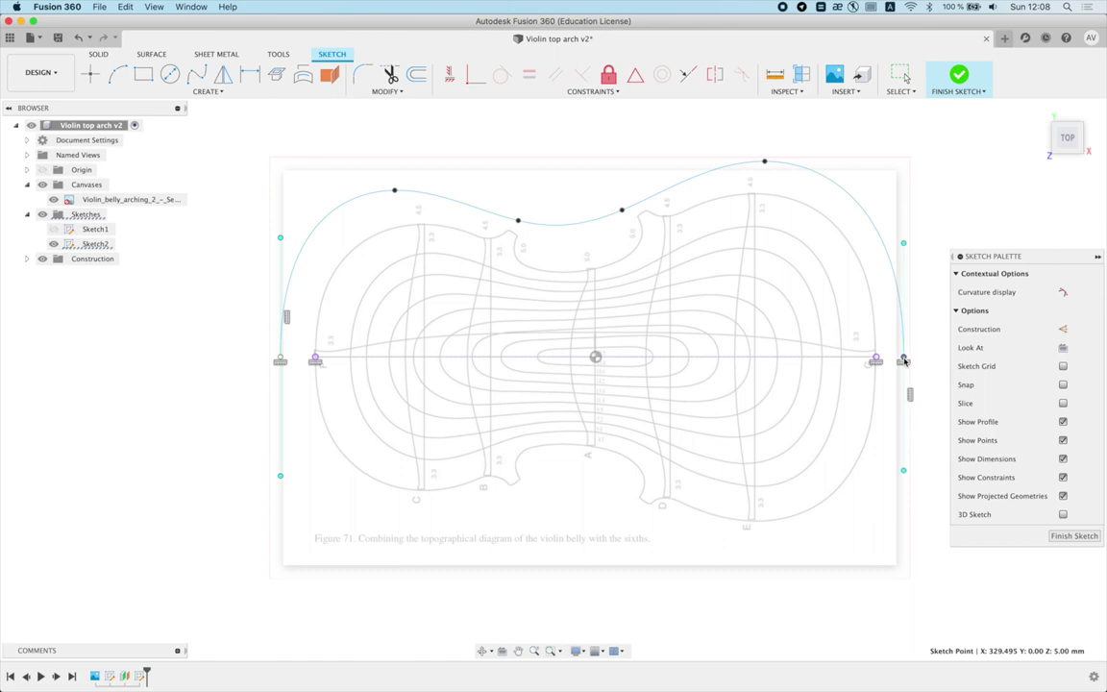
pyautogui.moveTo(766, 163); pyautogui.dragTo(749, 167)
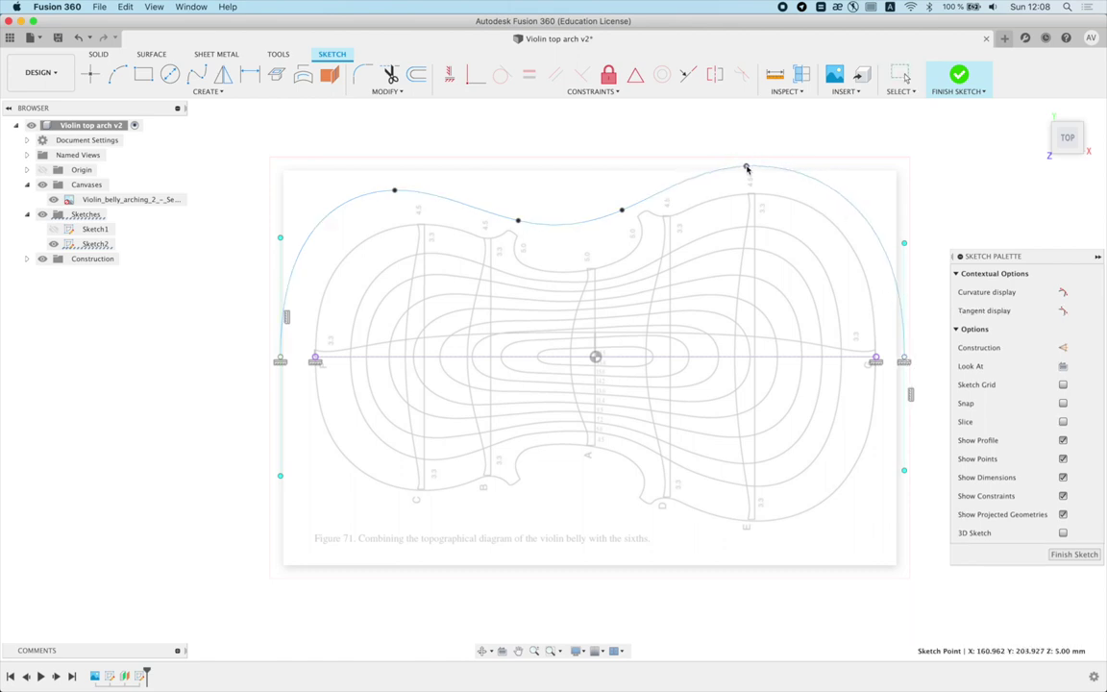
pyautogui.moveTo(394, 190); pyautogui.dragTo(399, 194)
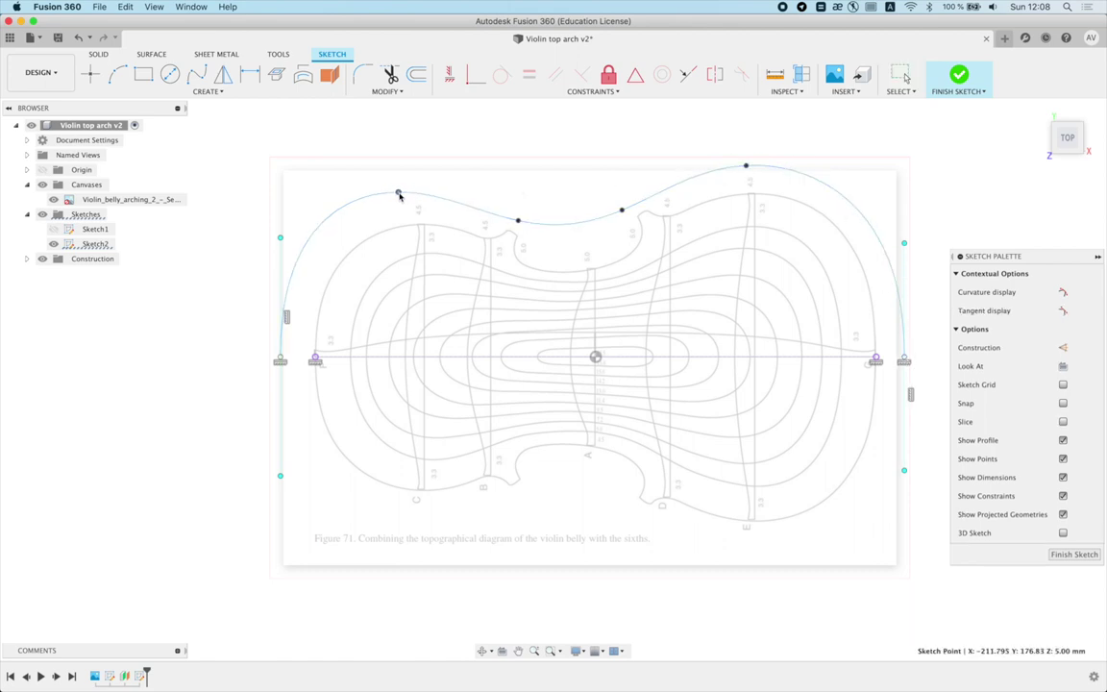
pyautogui.moveTo(280, 359); pyautogui.dragTo(291, 361)
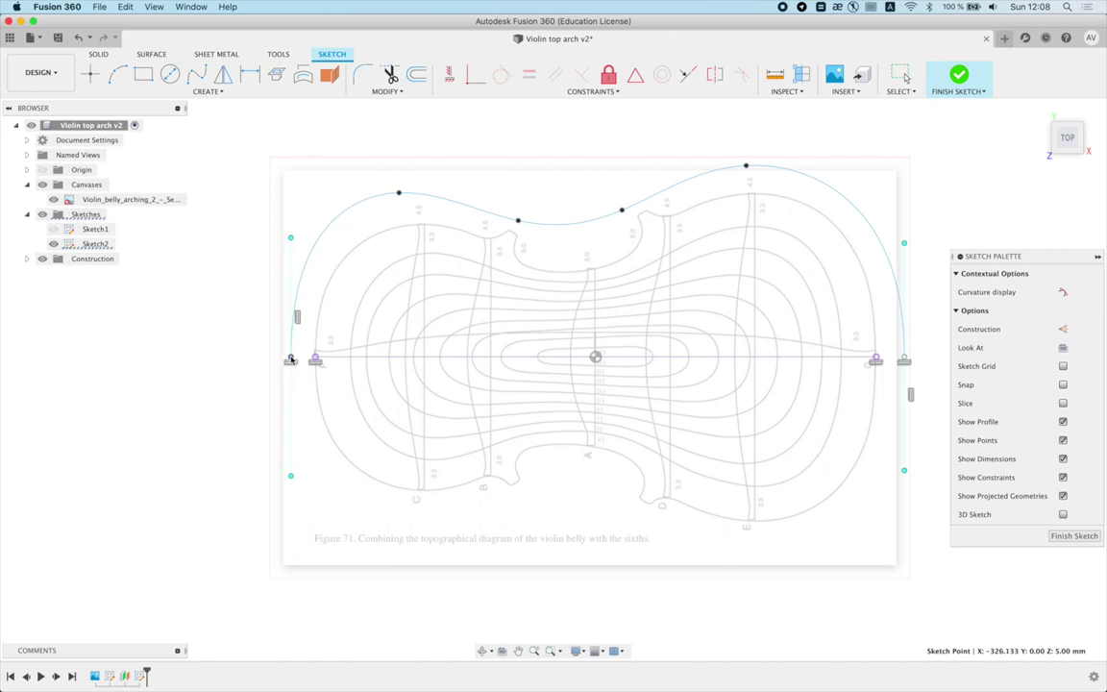
# Step: Pull the right waist point down onto the outline and fine-tune the upper-left point
pyautogui.click(400, 196)
pyautogui.click(401, 196)
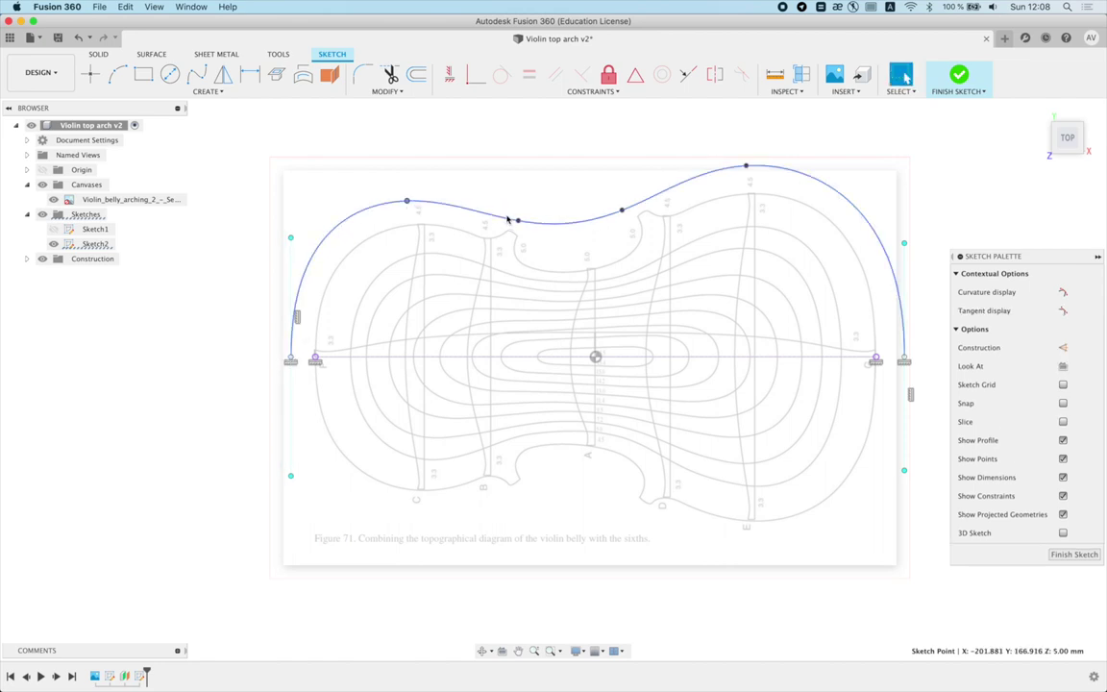
pyautogui.scroll(-3, 512, 220)
pyautogui.scroll(3, 580, 207)
pyautogui.moveTo(598, 213); pyautogui.dragTo(586, 227)
pyautogui.moveTo(377, 204); pyautogui.dragTo(383, 205)
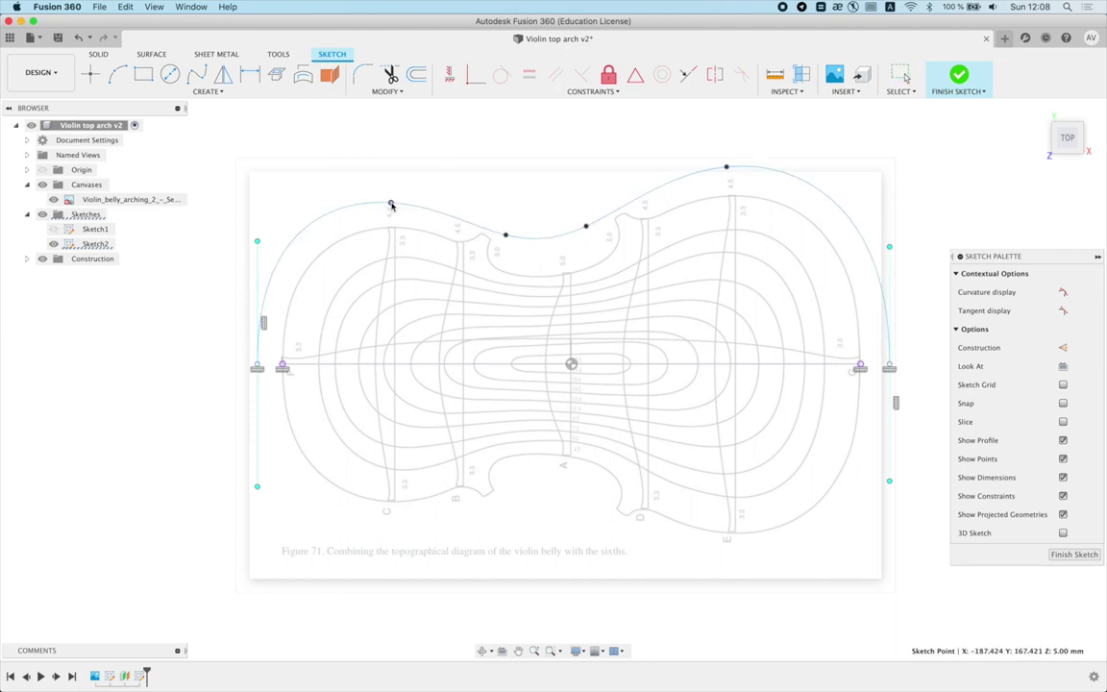
pyautogui.click(526, 168)
pyautogui.scroll(-3, 526, 166)
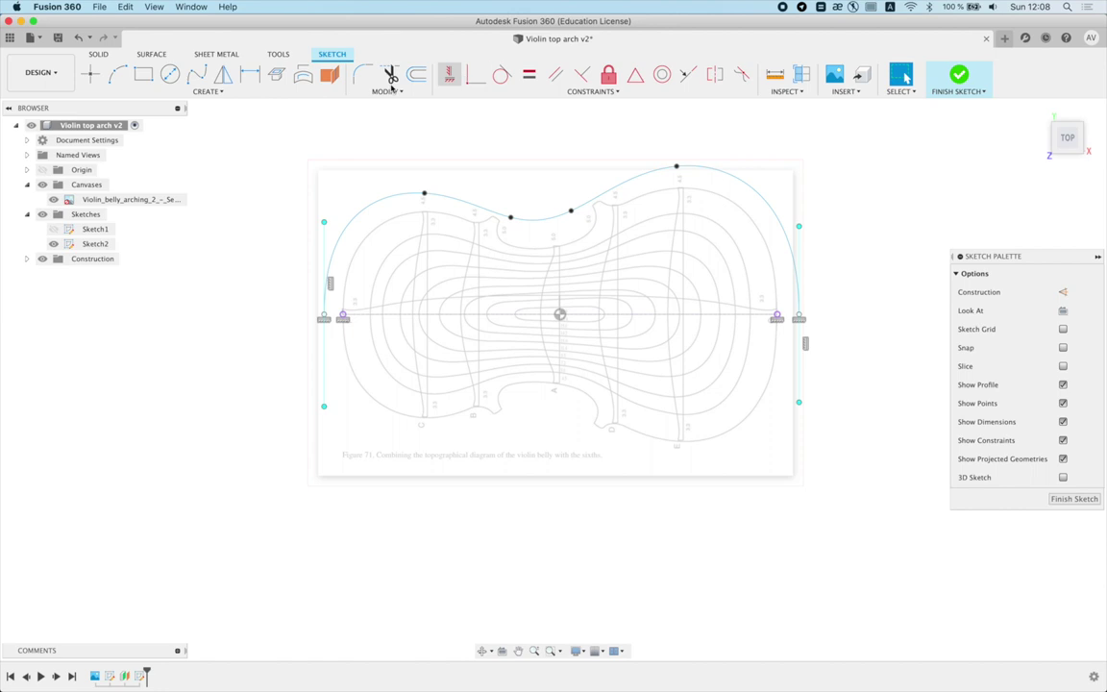
# Step: Mirror the arch spline across the projected centre line and finish Sketch2
pyautogui.click(223, 74)
pyautogui.click(379, 199)
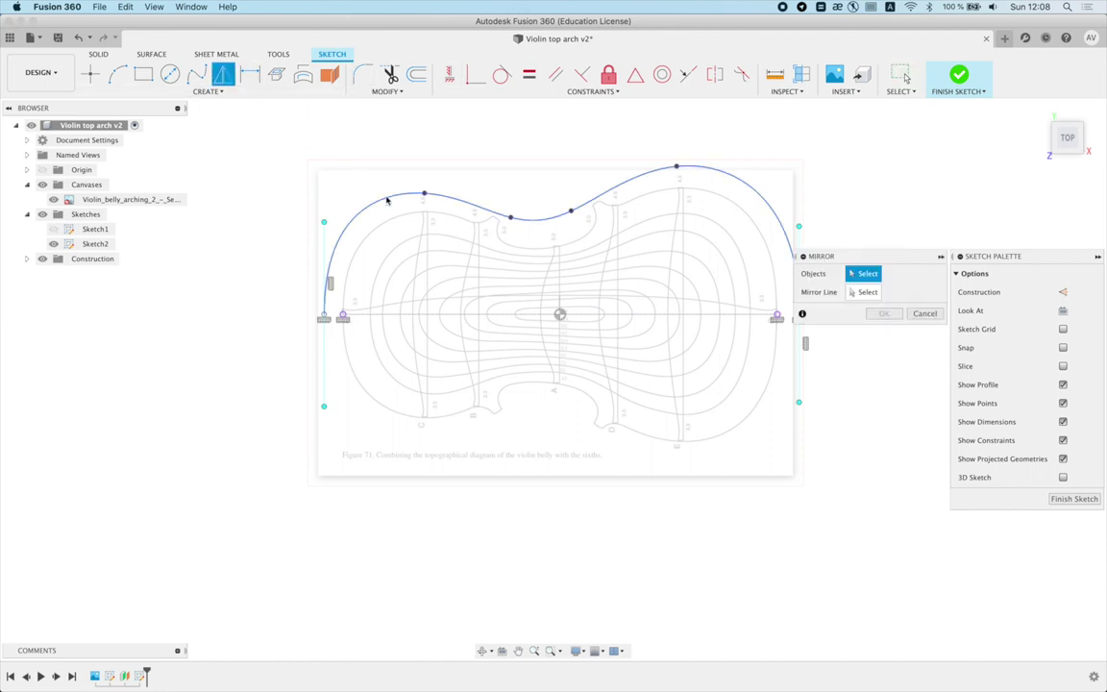
pyautogui.click(724, 314)
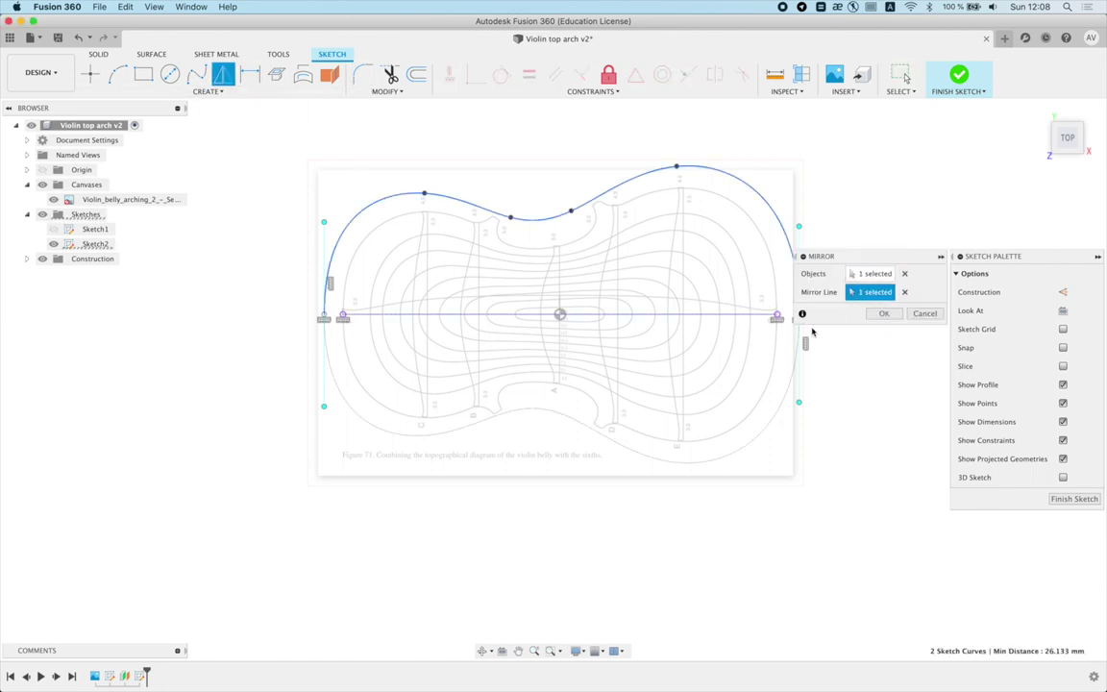
pyautogui.click(880, 316)
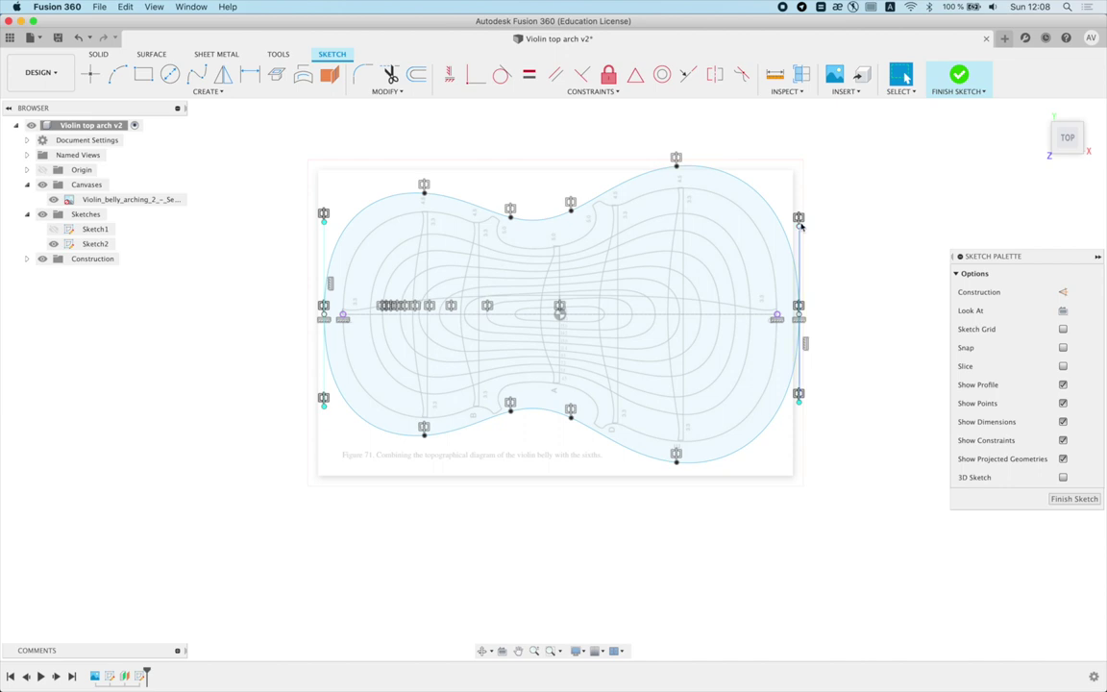
pyautogui.scroll(1, 679, 178)
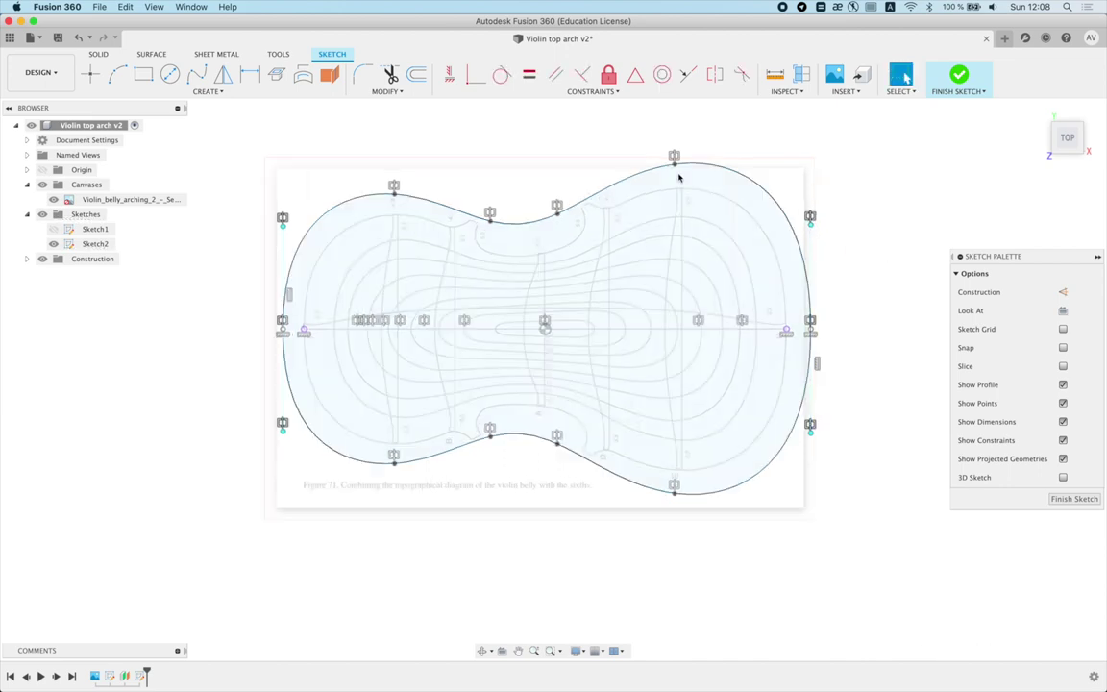
pyautogui.scroll(2, 679, 177)
pyautogui.click(671, 167)
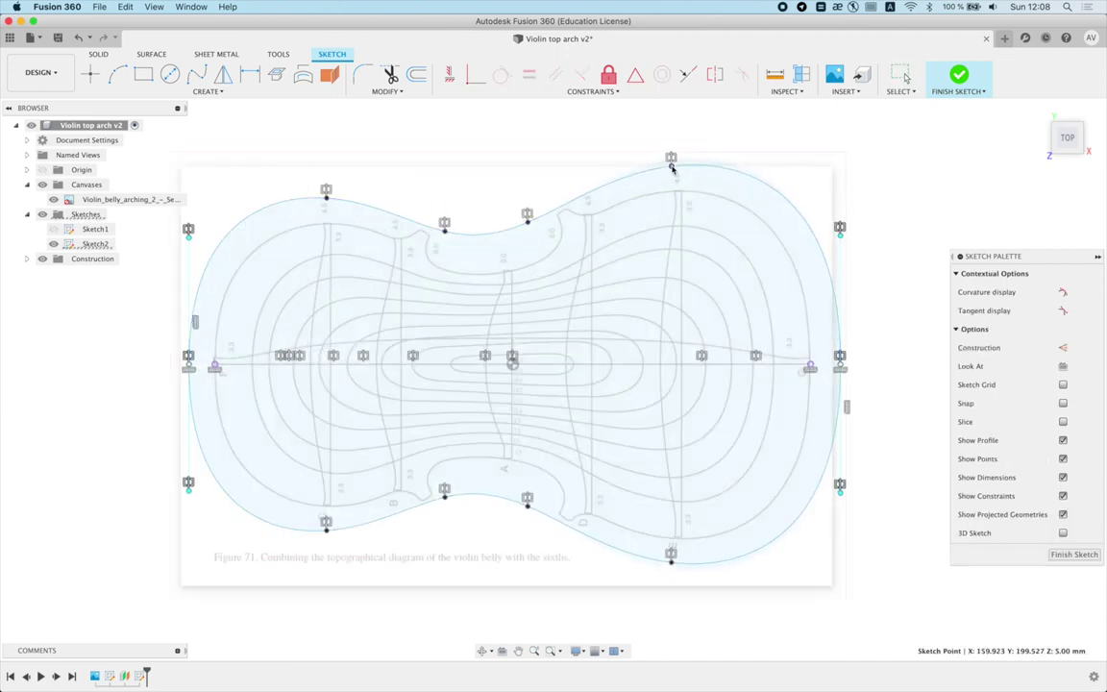
pyautogui.click(790, 154)
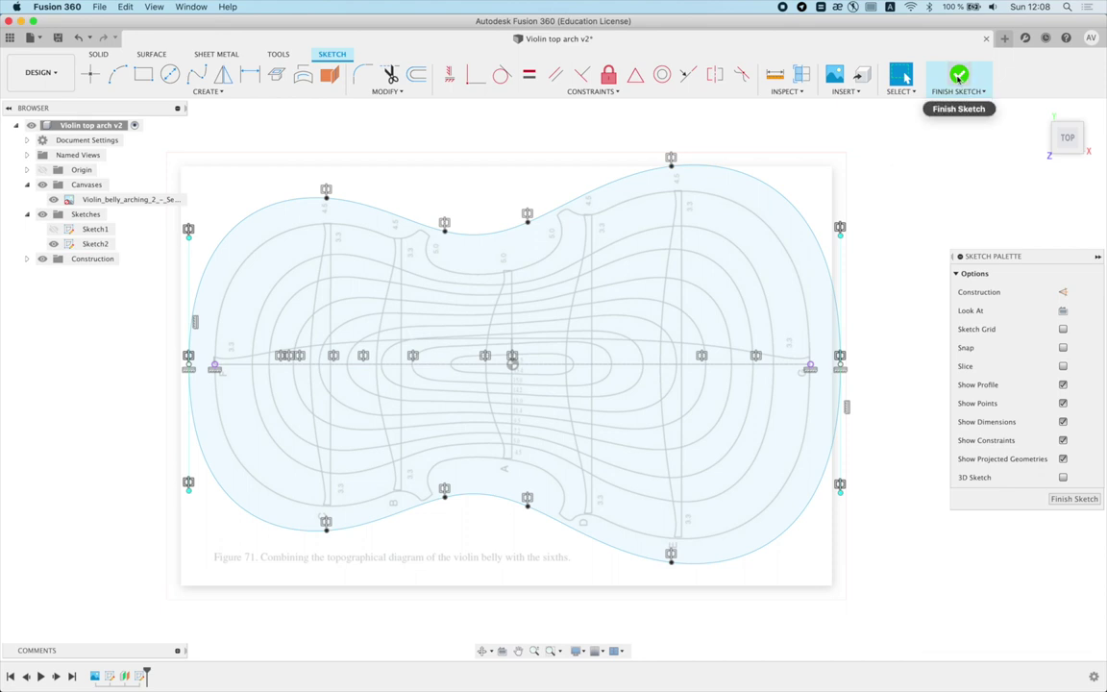
pyautogui.click(958, 77)
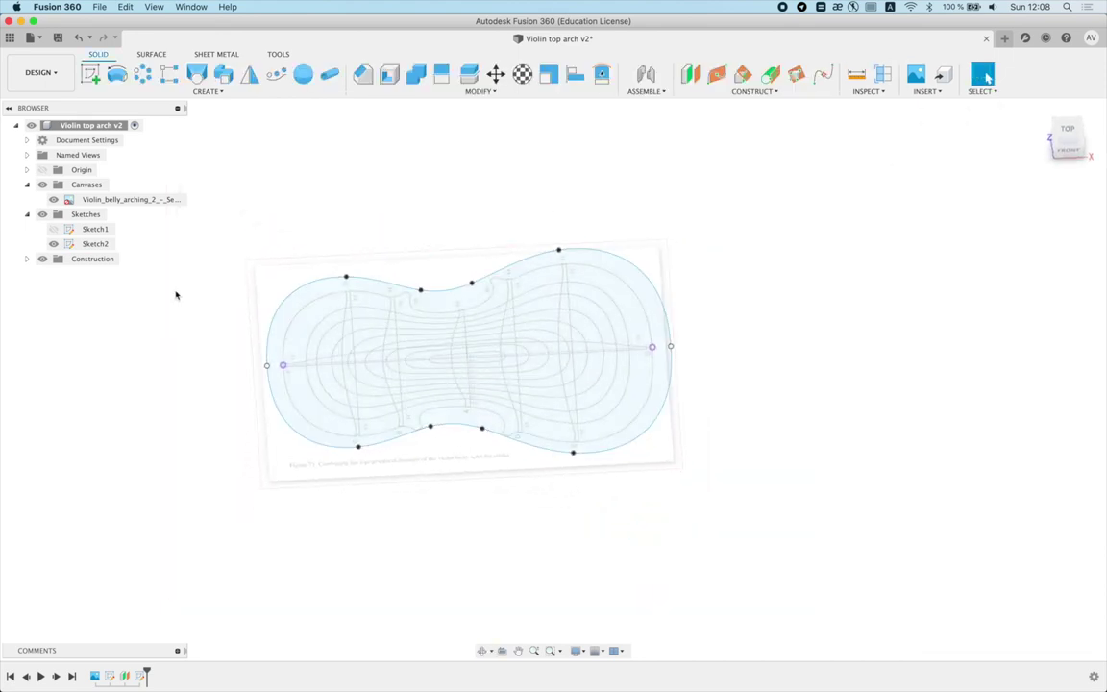
# Step: Hide Sketch2 and its profile
pyautogui.click(53, 243)
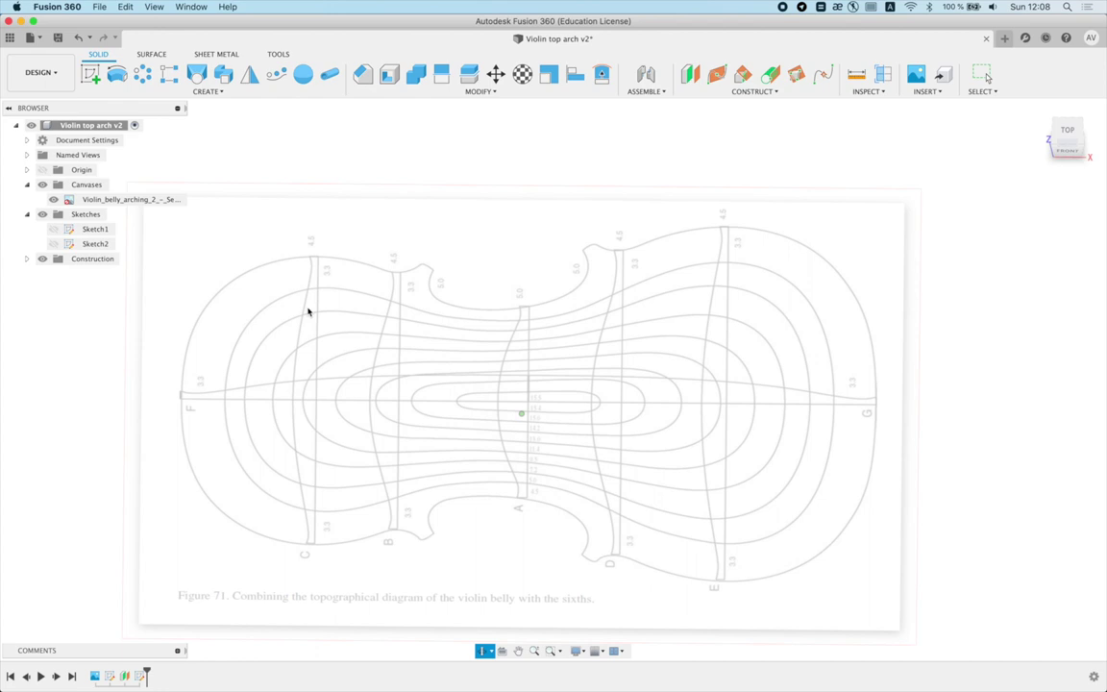
pyautogui.scroll(4, 322, 277)
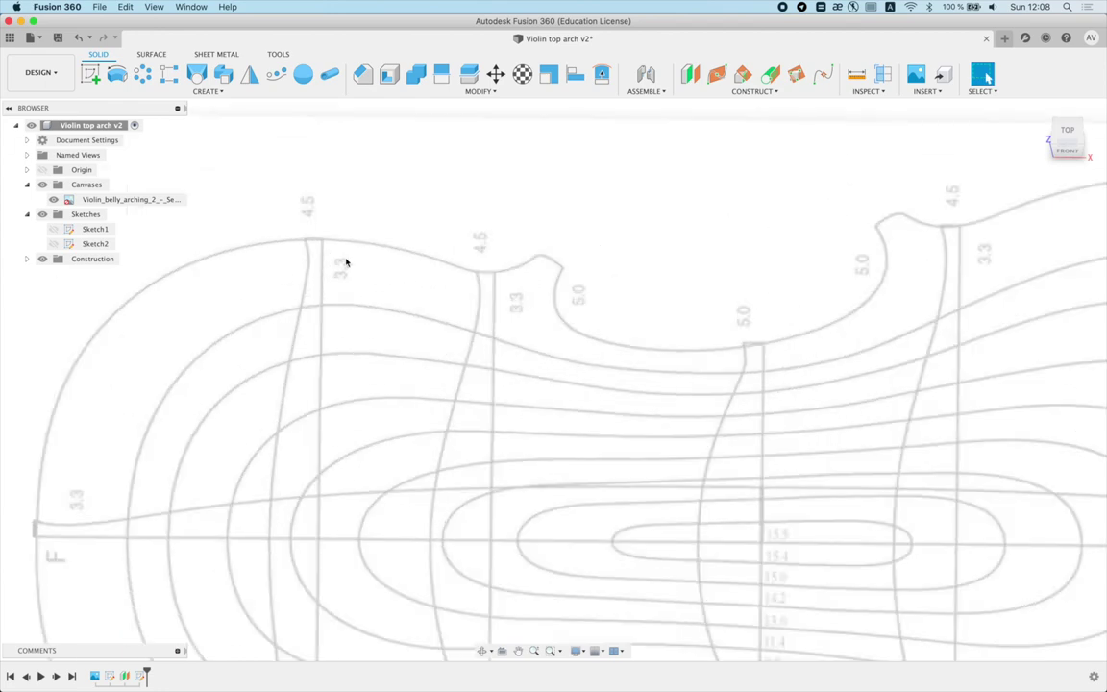
pyautogui.scroll(-1, 364, 270)
pyautogui.scroll(-1, 363, 272)
pyautogui.scroll(-1, 363, 272)
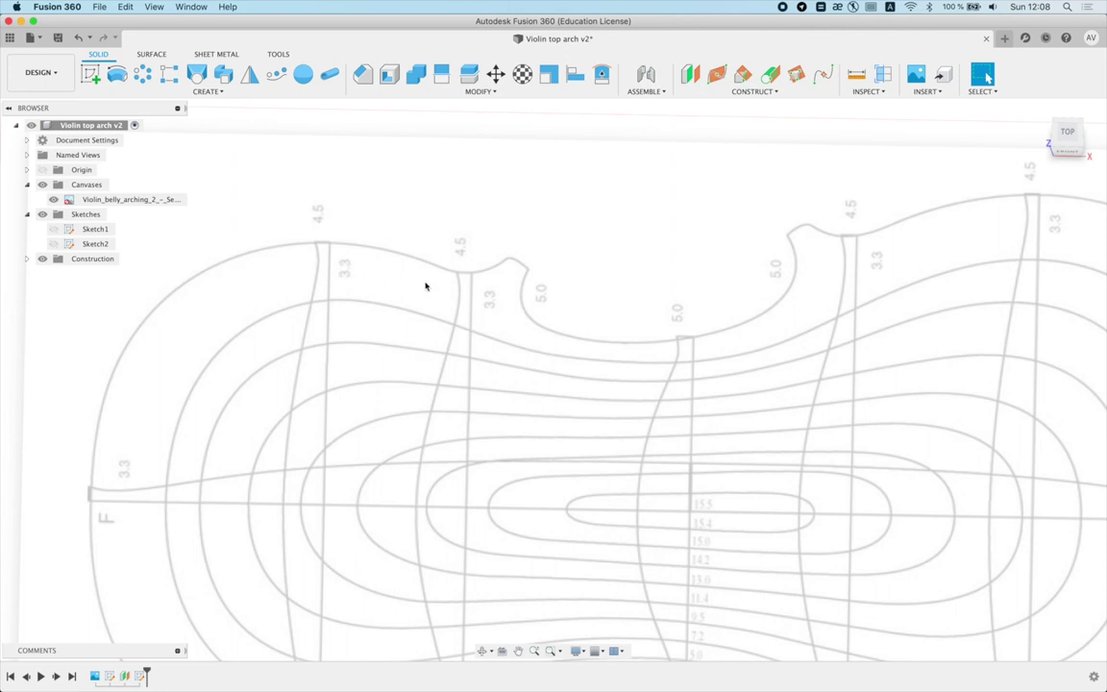
pyautogui.scroll(-2, 425, 286)
# Step: Add a 3.3 mm offset plane from the XY plane and start Sketch3 on it
pyautogui.click(690, 74)
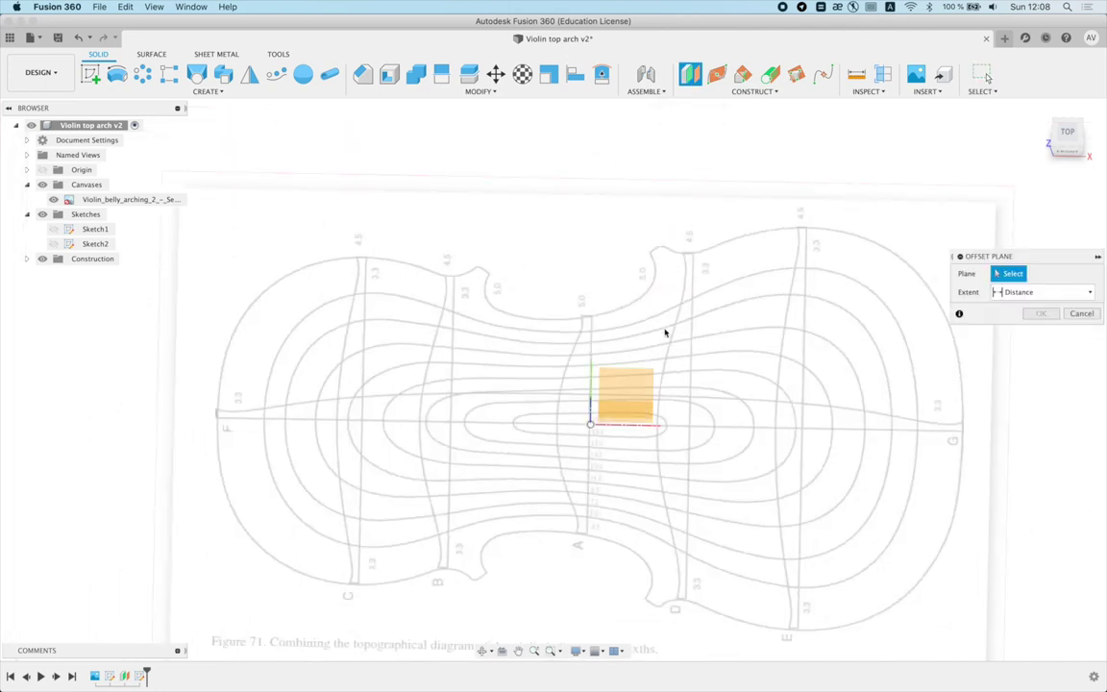
pyautogui.click(649, 387)
pyautogui.write('3.3')
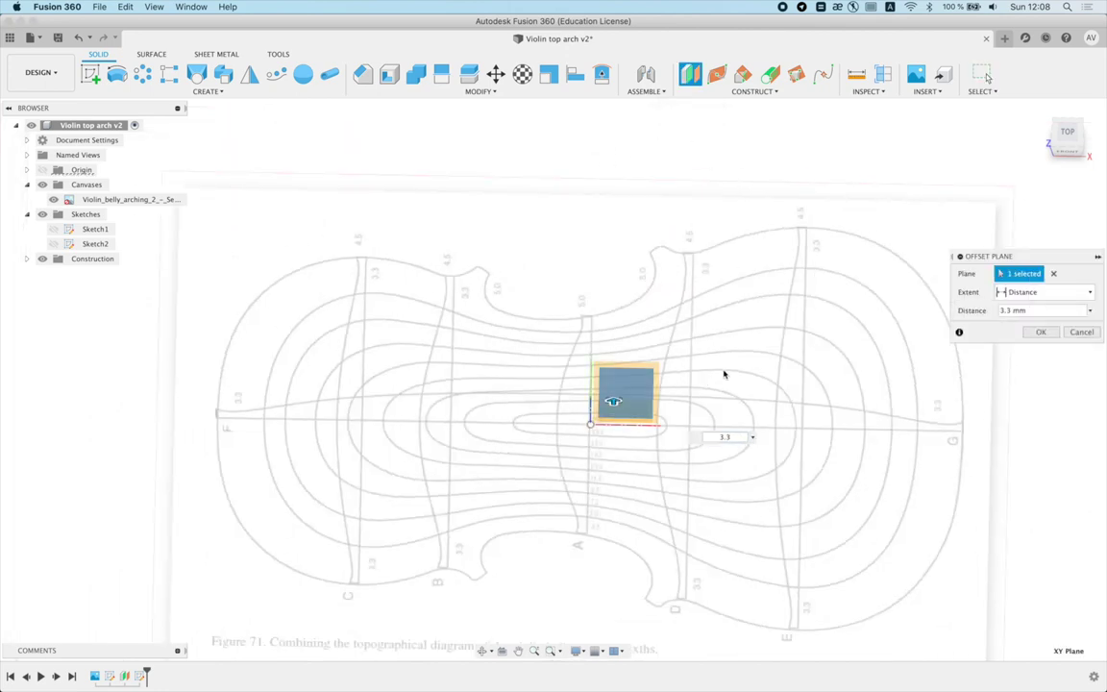
pyautogui.press('Return')
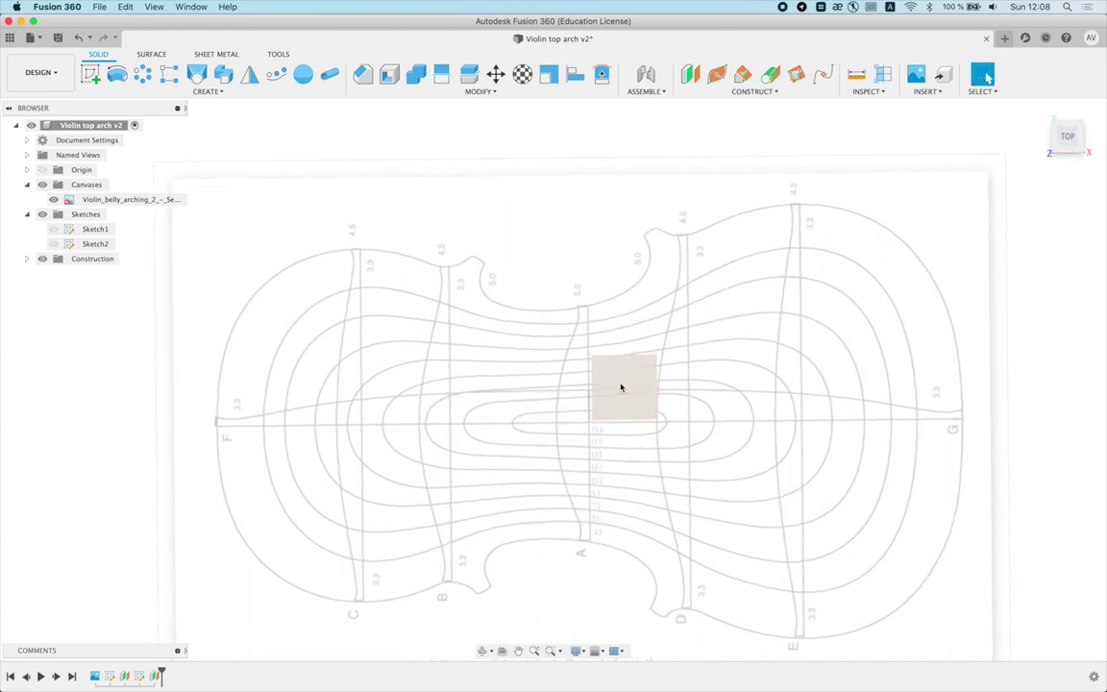
pyautogui.rightClick(620, 386)
pyautogui.click(657, 423)
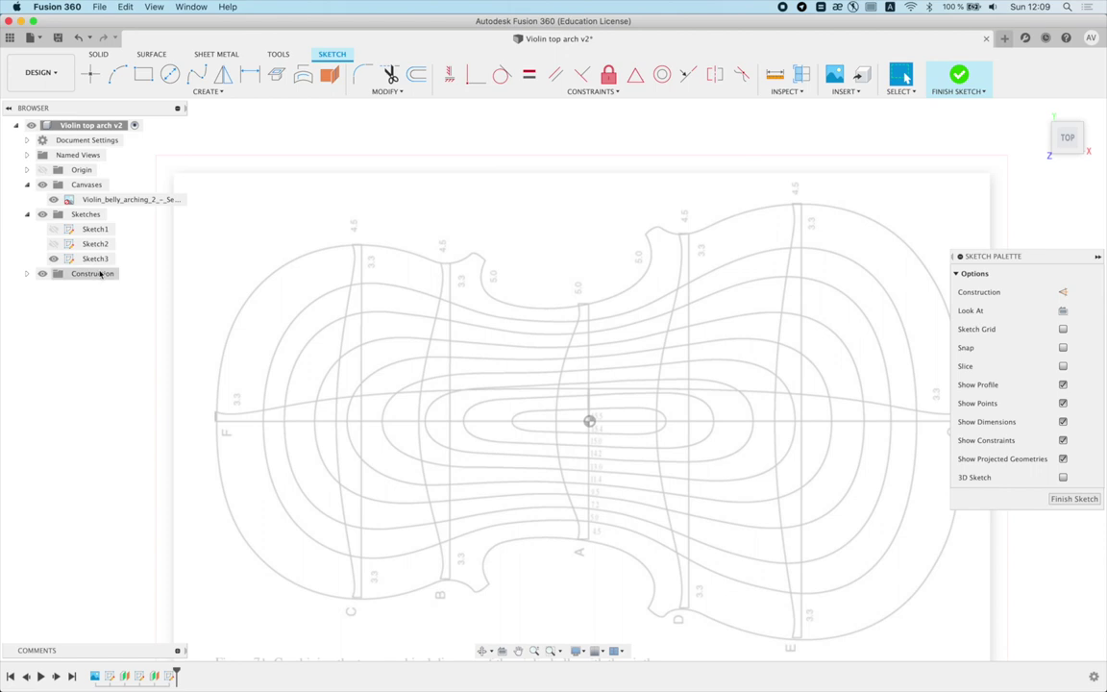
# Step: Project the horizontal centre line into Sketch3 and hide Sketch1
pyautogui.press('p')
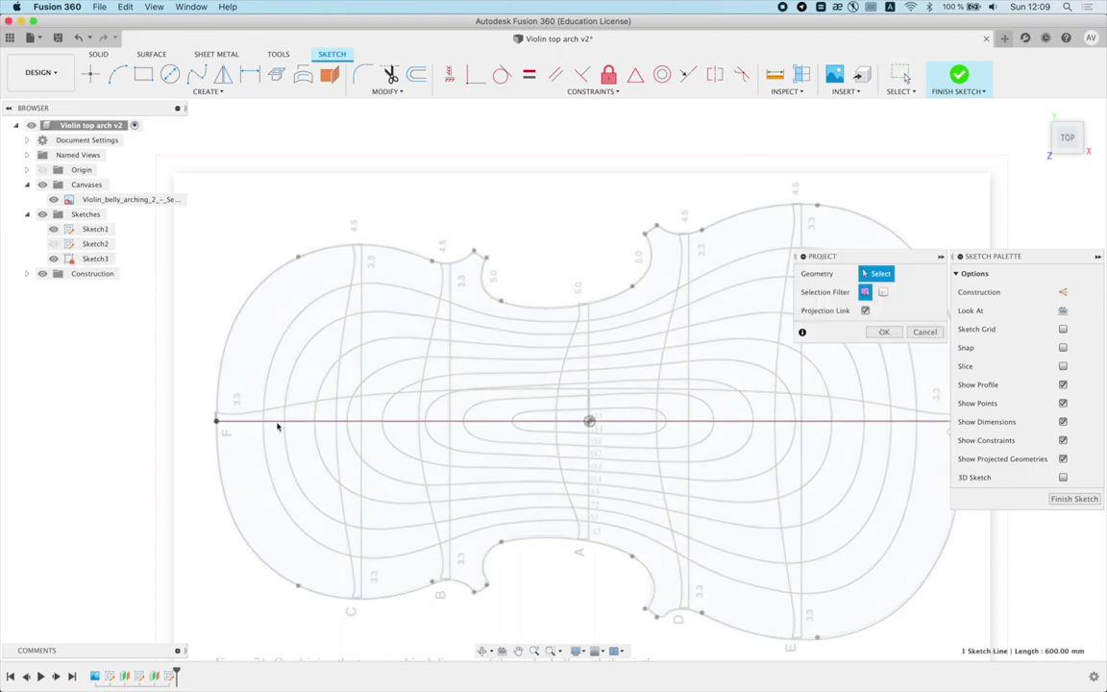
pyautogui.click(277, 423)
pyautogui.press('Return')
pyautogui.click(55, 230)
pyautogui.click(54, 230)
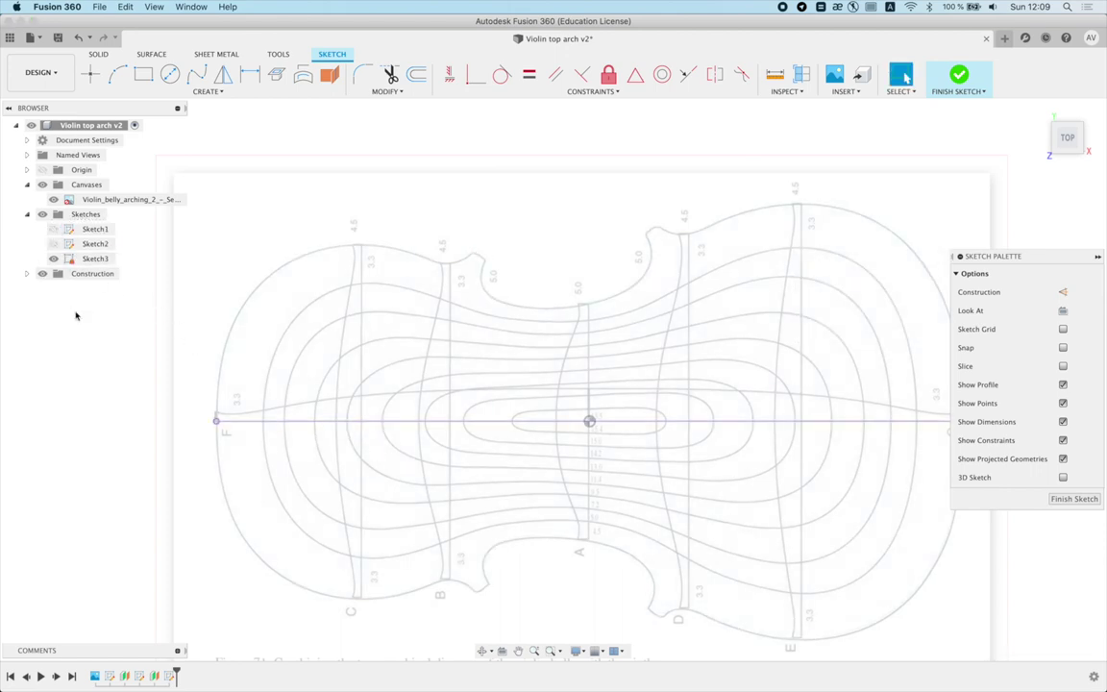
# Step: Convert the projected centre line to construction geometry
pyautogui.click(289, 420)
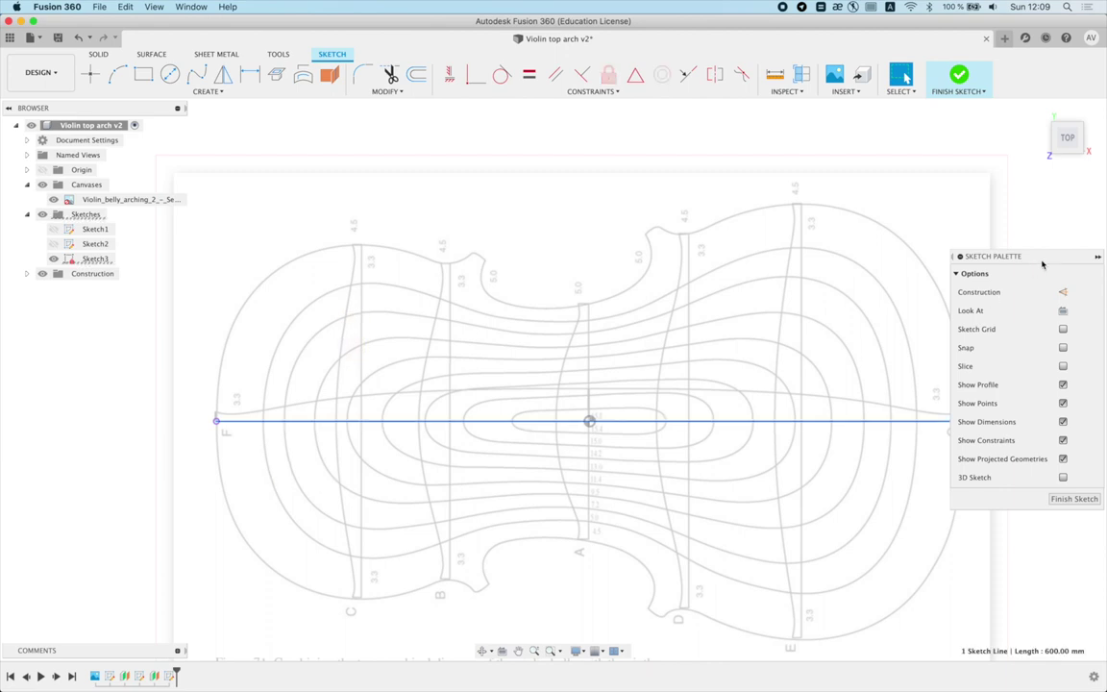
pyautogui.click(1063, 292)
pyautogui.click(350, 271)
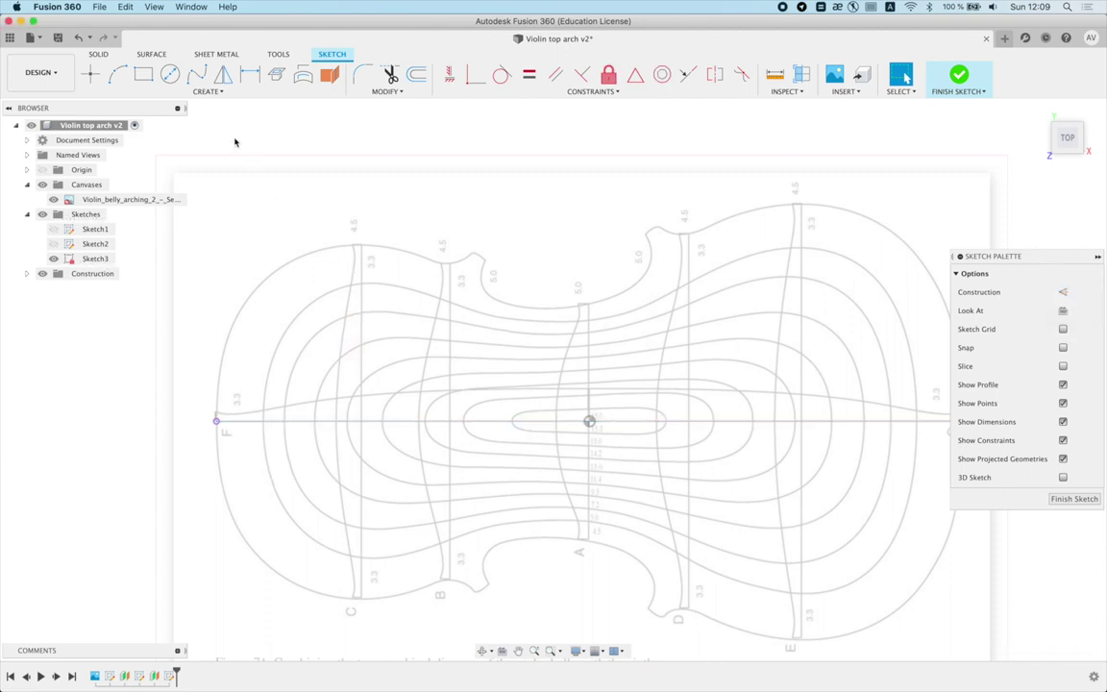
pyautogui.click(196, 74)
pyautogui.scroll(3, 240, 426)
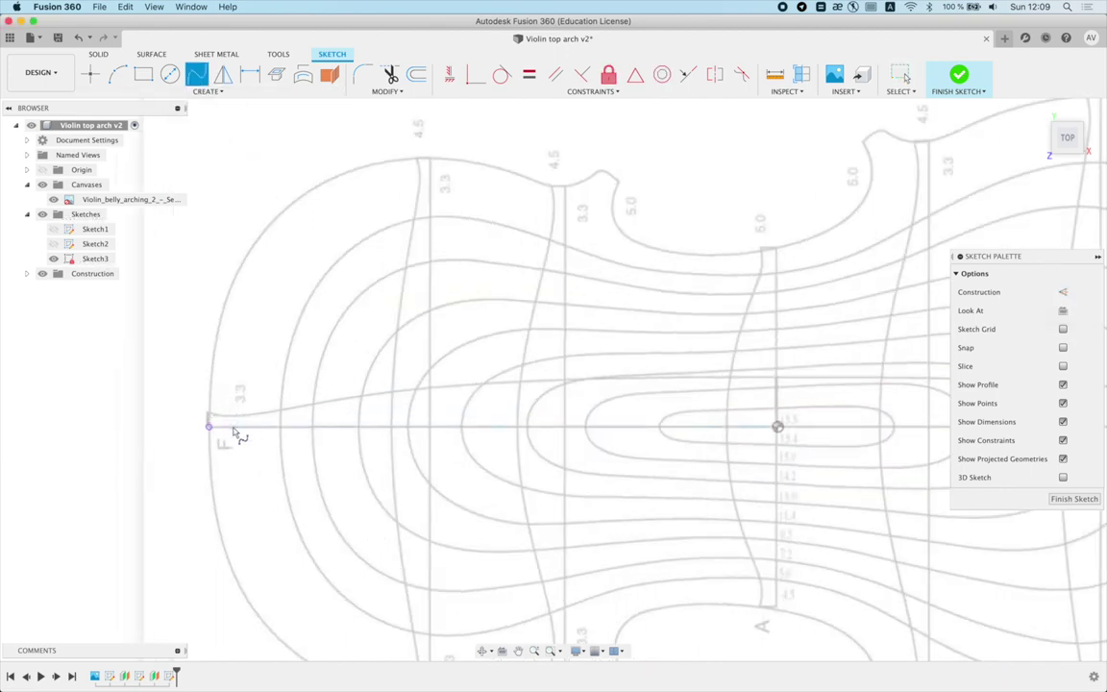
# Step: Draw a fit-point spline from end F through lines C, B, A, D and E to end G
pyautogui.click(232, 426)
pyautogui.click(430, 181)
pyautogui.click(565, 213)
pyautogui.click(778, 263)
pyautogui.click(929, 174)
pyautogui.moveTo(913, 192); pyautogui.dragTo(437, 217, button='middle')
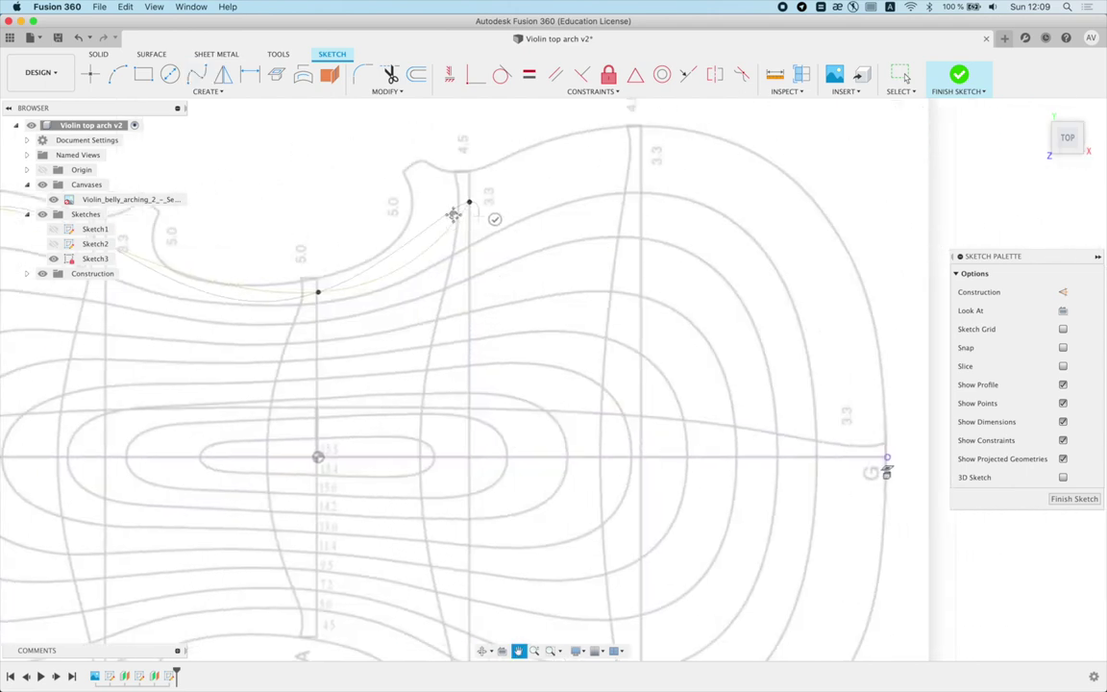
pyautogui.click(615, 155)
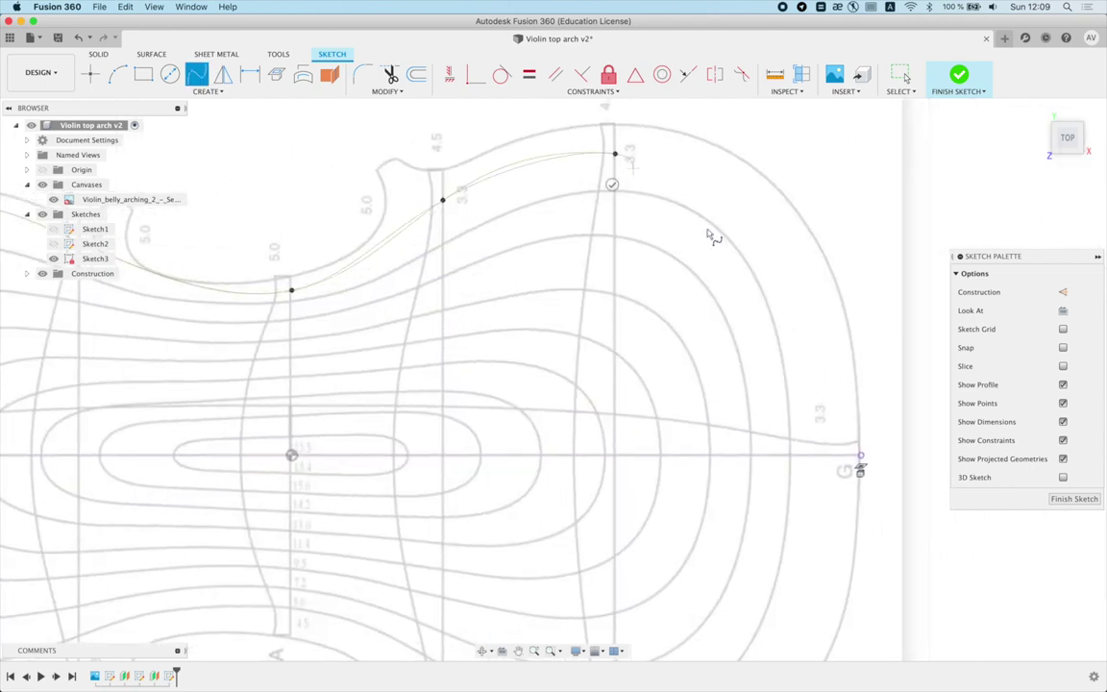
pyautogui.click(833, 459)
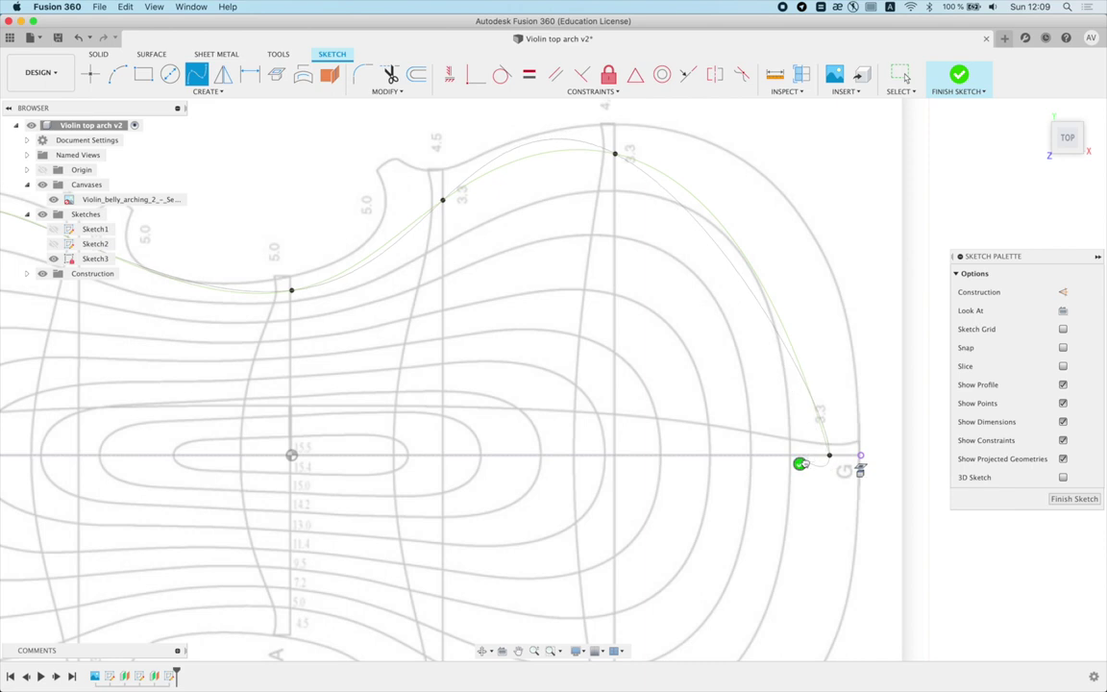
pyautogui.click(798, 462)
pyautogui.scroll(-3, 860, 289)
# Step: Constrain both end tangents of the spline to vertical
pyautogui.click(449, 75)
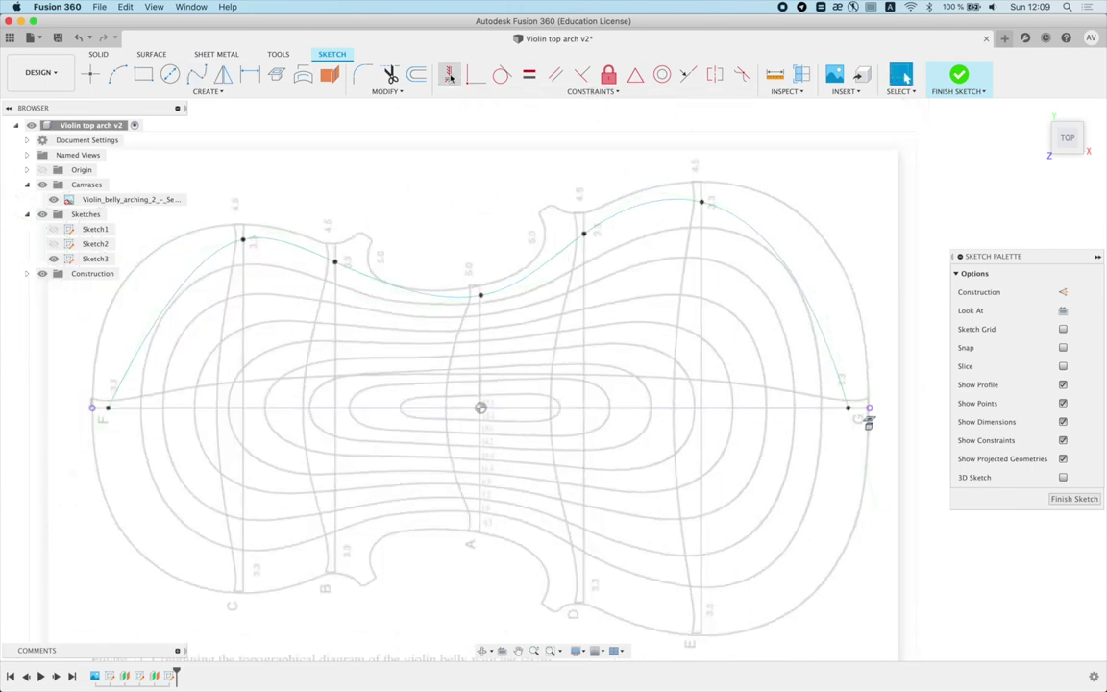
pyautogui.click(827, 337)
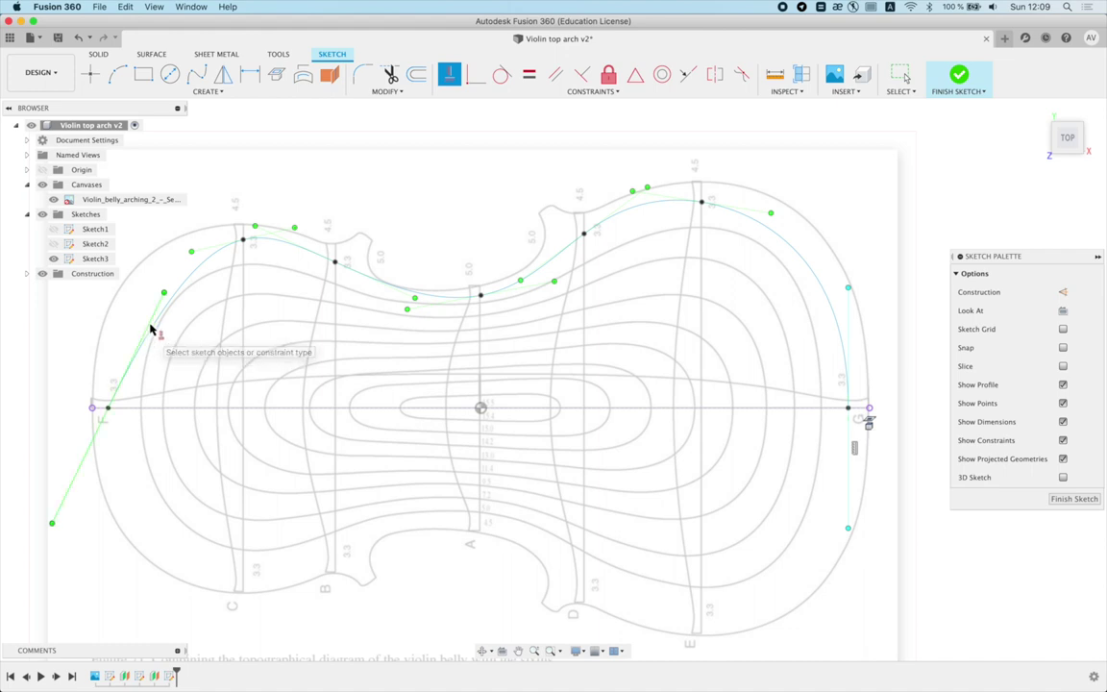
pyautogui.click(150, 329)
pyautogui.press('Escape')
pyautogui.scroll(5, 401, 191)
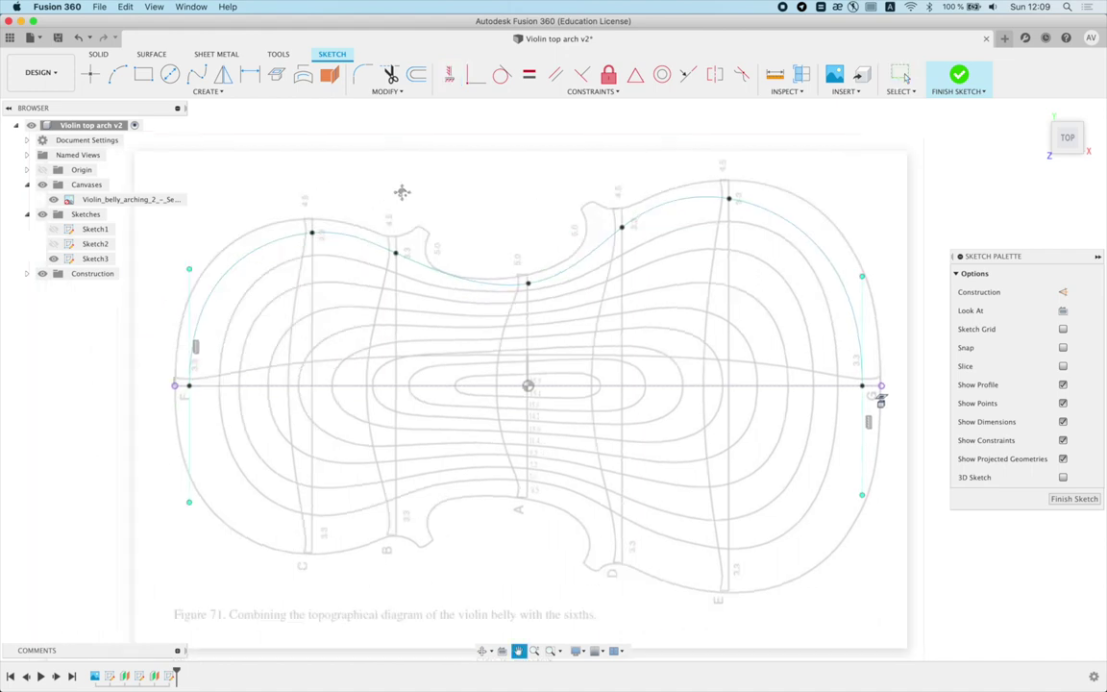
# Step: Nudge the fit point near line B lower and slide the waist fit points rightward
pyautogui.scroll(3, 332, 239)
pyautogui.click(324, 237)
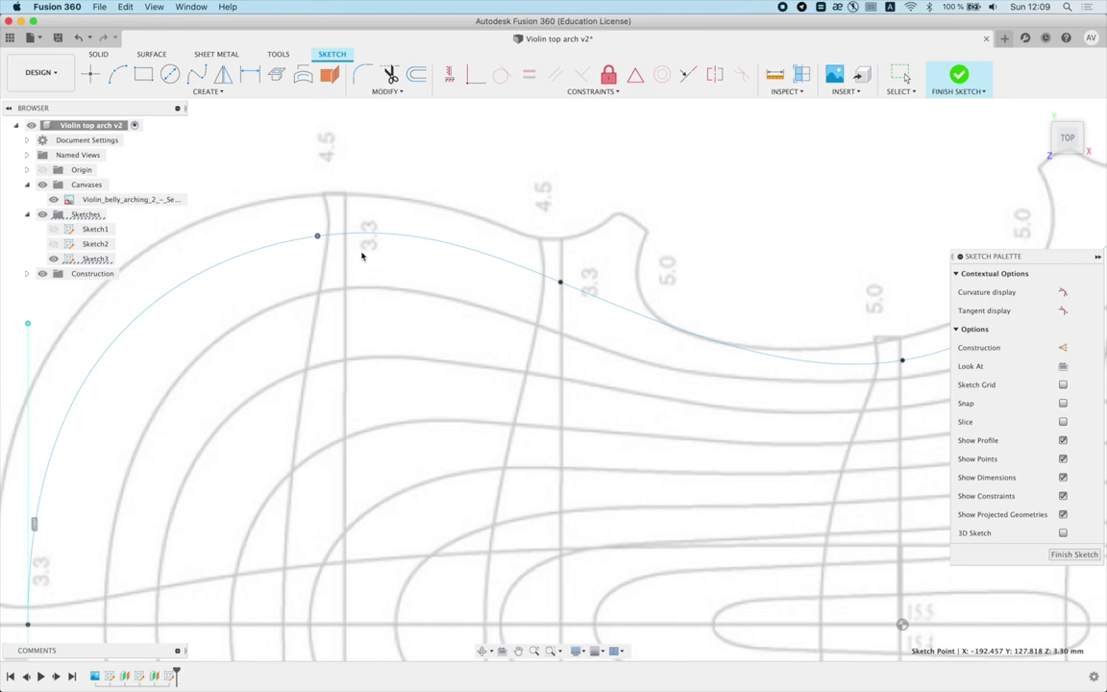
pyautogui.moveTo(560, 283); pyautogui.dragTo(562, 289)
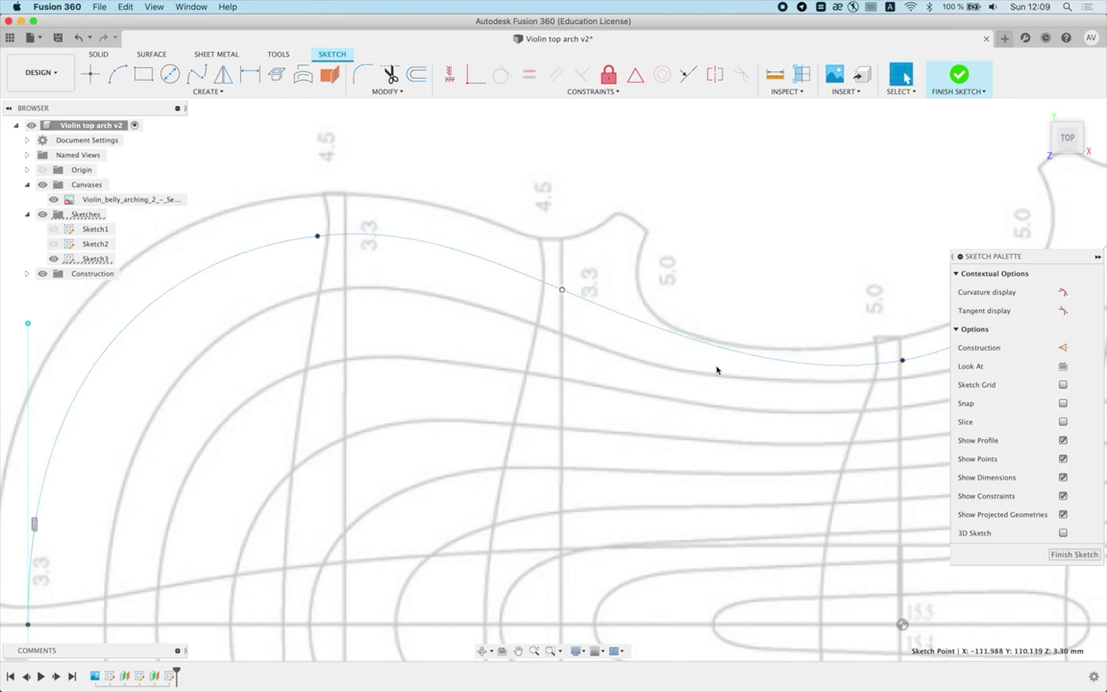
pyautogui.scroll(-3, 637, 315)
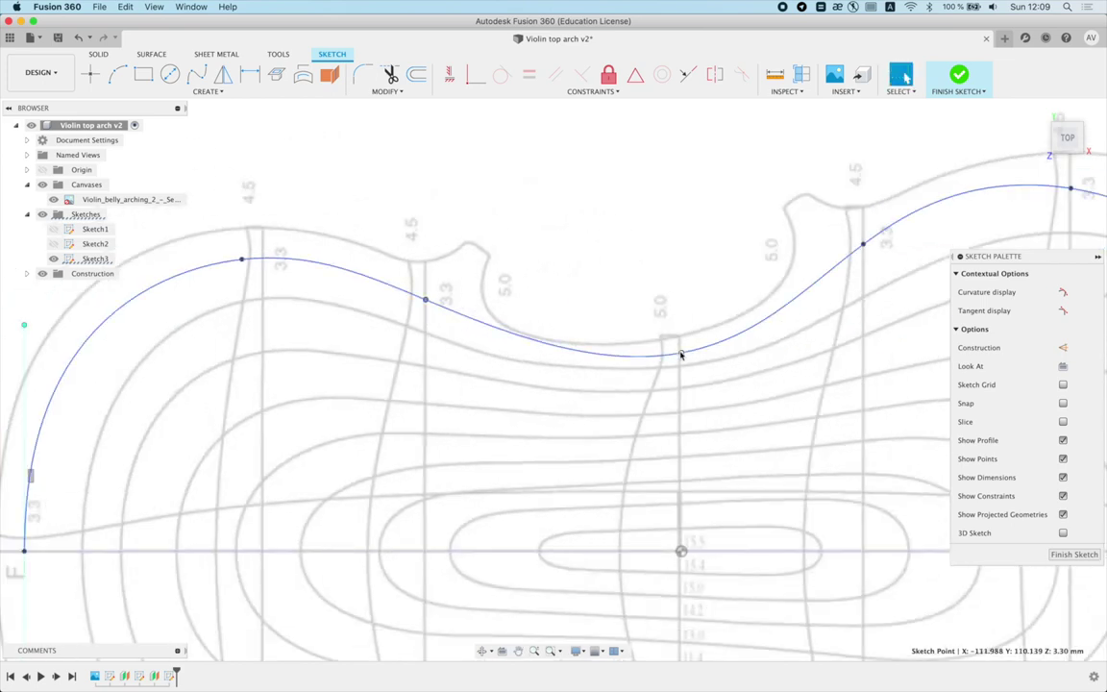
pyautogui.moveTo(426, 299); pyautogui.dragTo(493, 334)
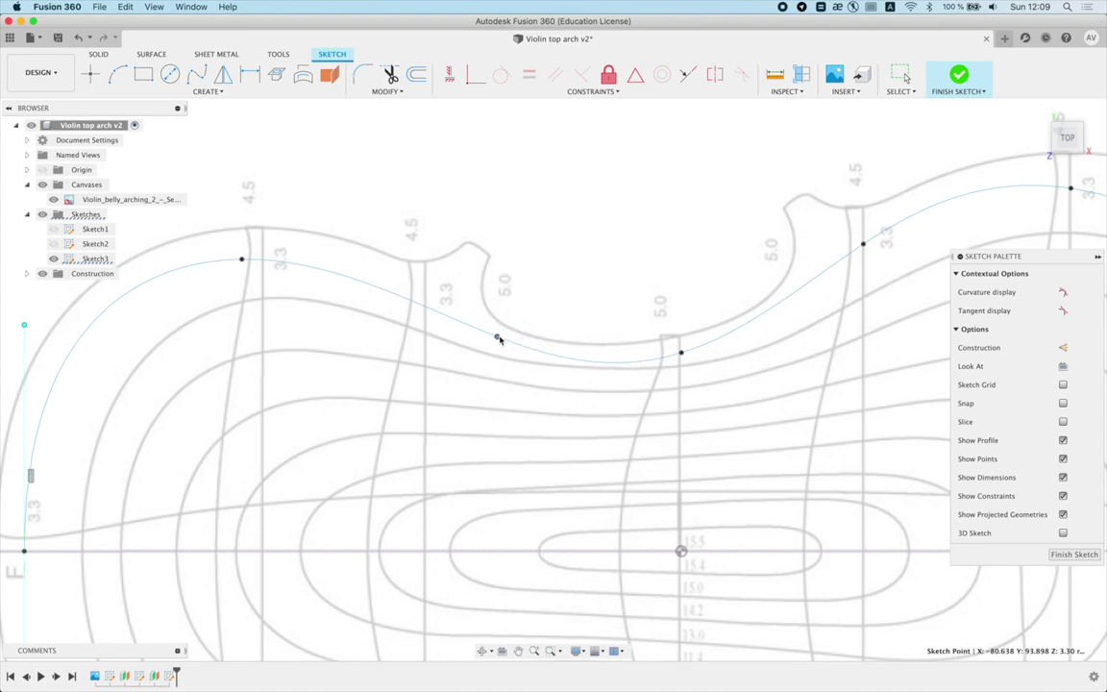
pyautogui.moveTo(682, 353)
pyautogui.mouseDown()
pyautogui.moveTo(760, 332)
pyautogui.moveTo(745, 333)
pyautogui.mouseUp()
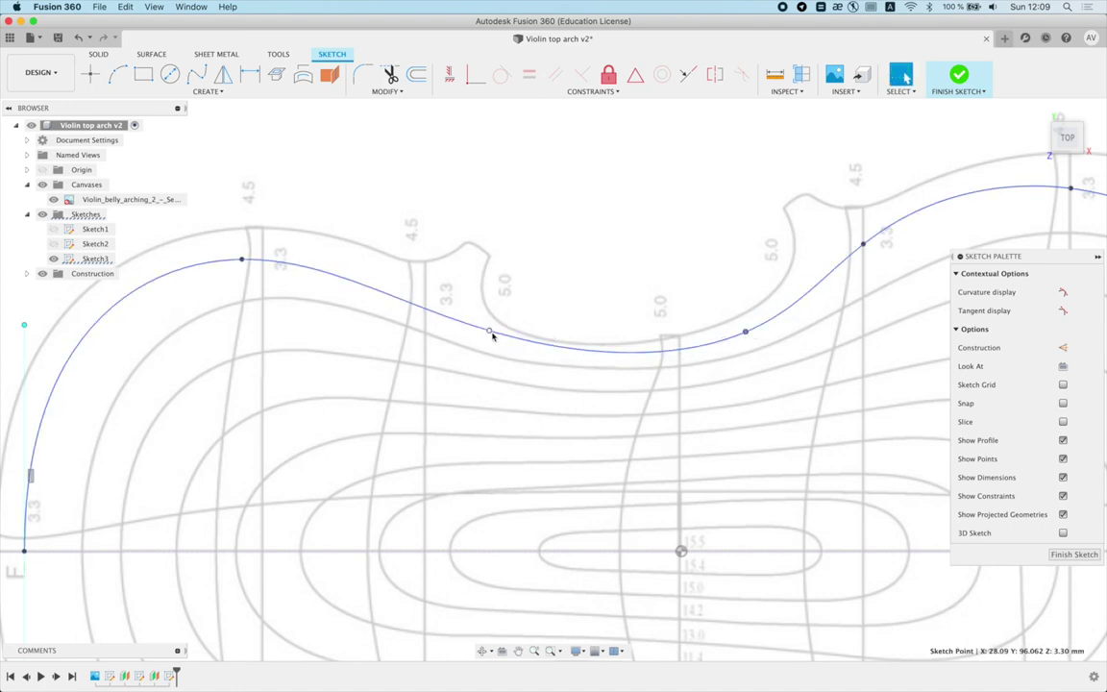
# Step: Raise, then lower, a fit point near the waist to fine-tune the dip
pyautogui.scroll(-2, 492, 334)
pyautogui.scroll(-2, 488, 332)
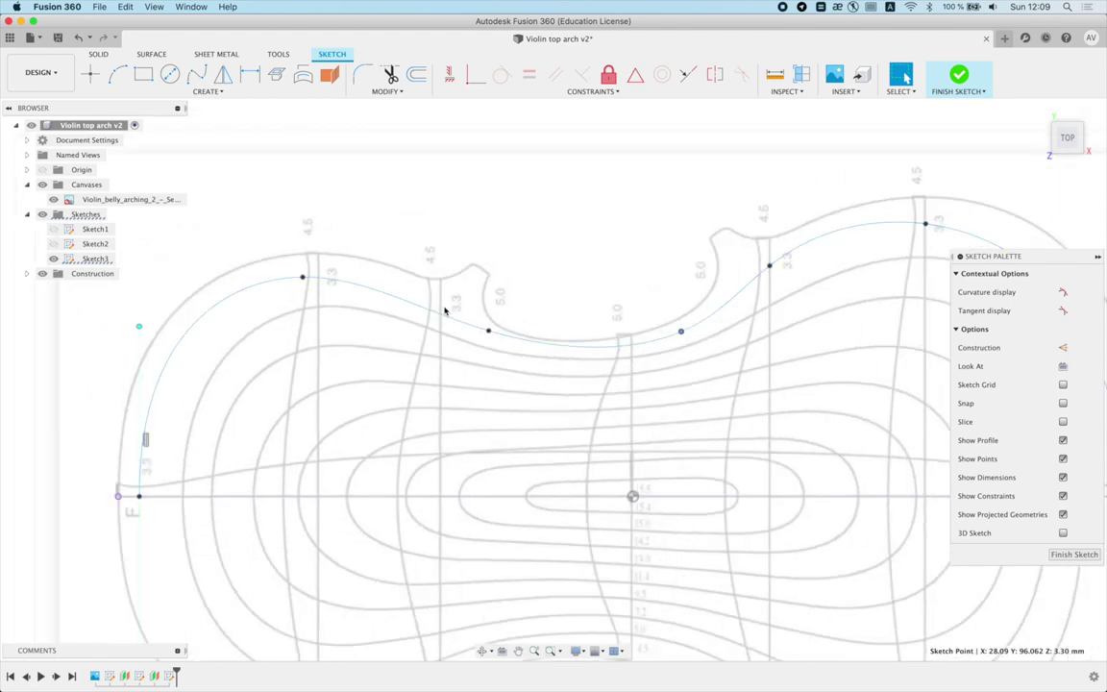
pyautogui.scroll(2, 485, 332)
pyautogui.scroll(2, 509, 325)
pyautogui.moveTo(473, 338); pyautogui.dragTo(475, 326)
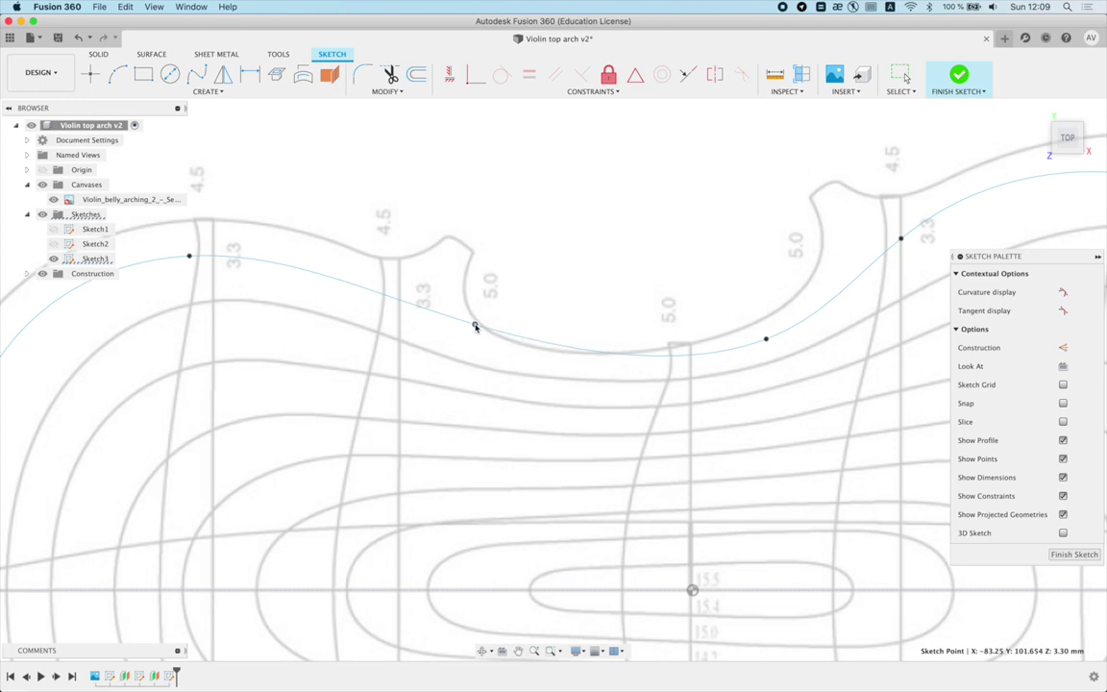
pyautogui.moveTo(475, 327); pyautogui.dragTo(496, 347)
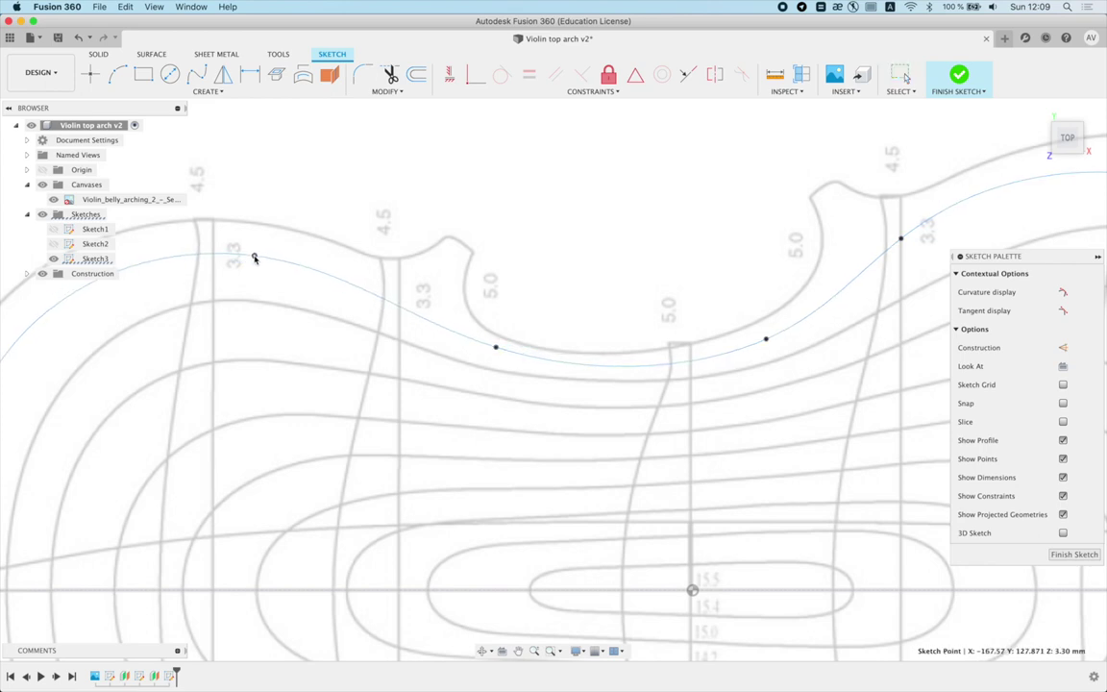
pyautogui.scroll(-3, 419, 322)
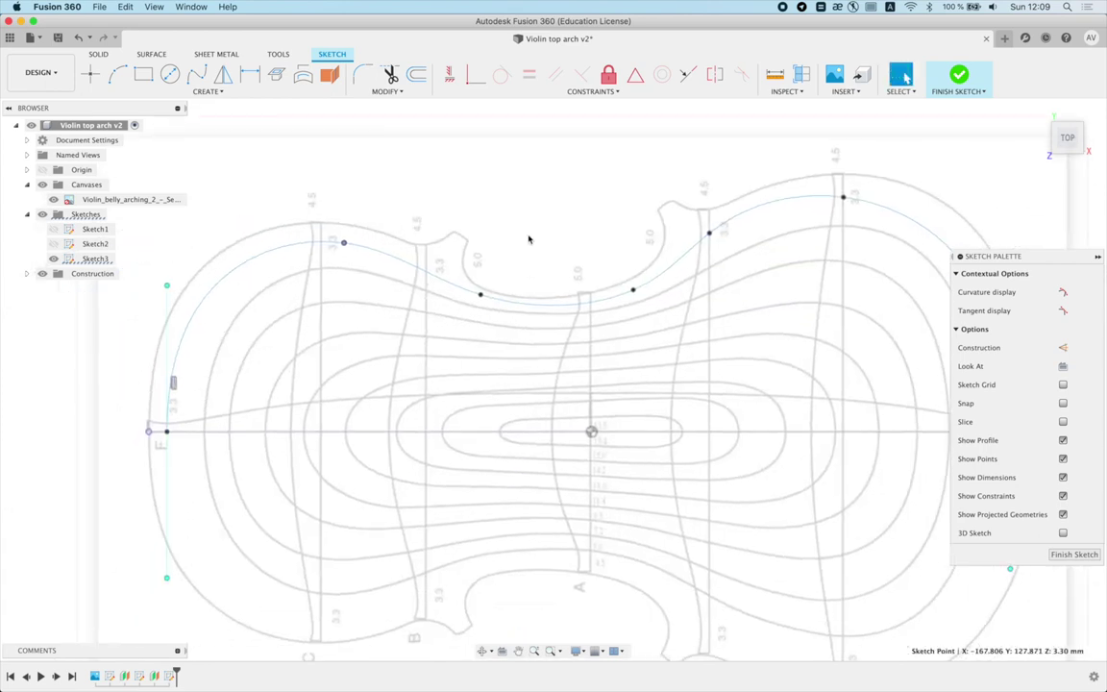
# Step: Nudge waist fit points to follow the outline and slide an upper fit point right
pyautogui.click(529, 239)
pyautogui.scroll(3, 654, 288)
pyautogui.moveTo(625, 292); pyautogui.dragTo(626, 283)
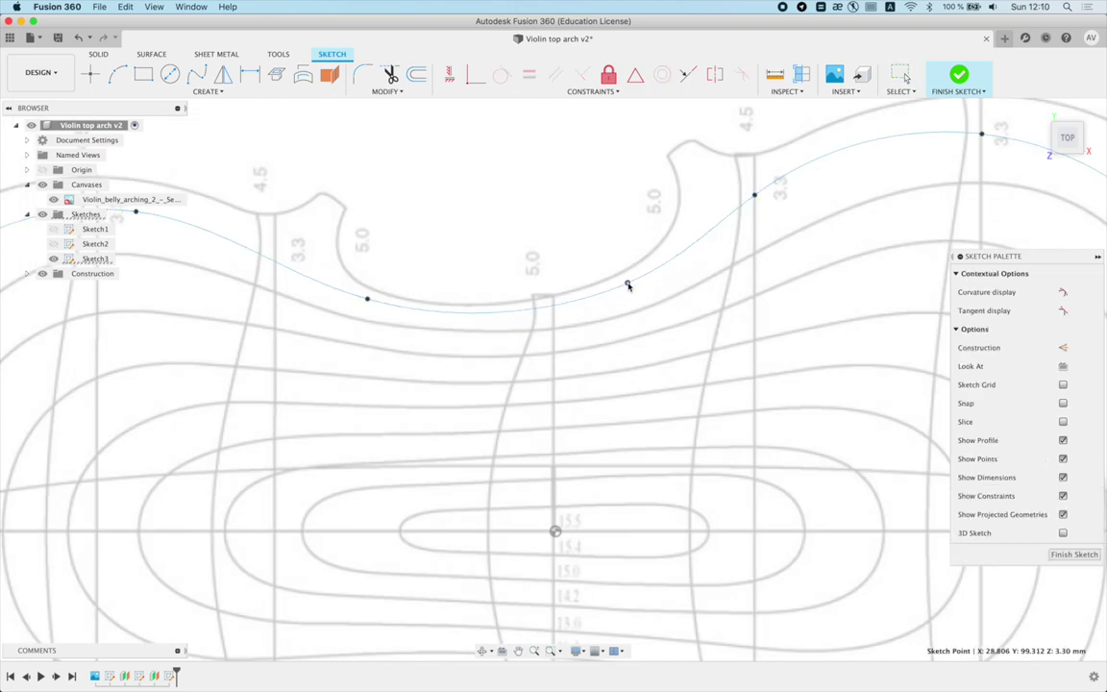
pyautogui.moveTo(371, 304); pyautogui.dragTo(379, 303)
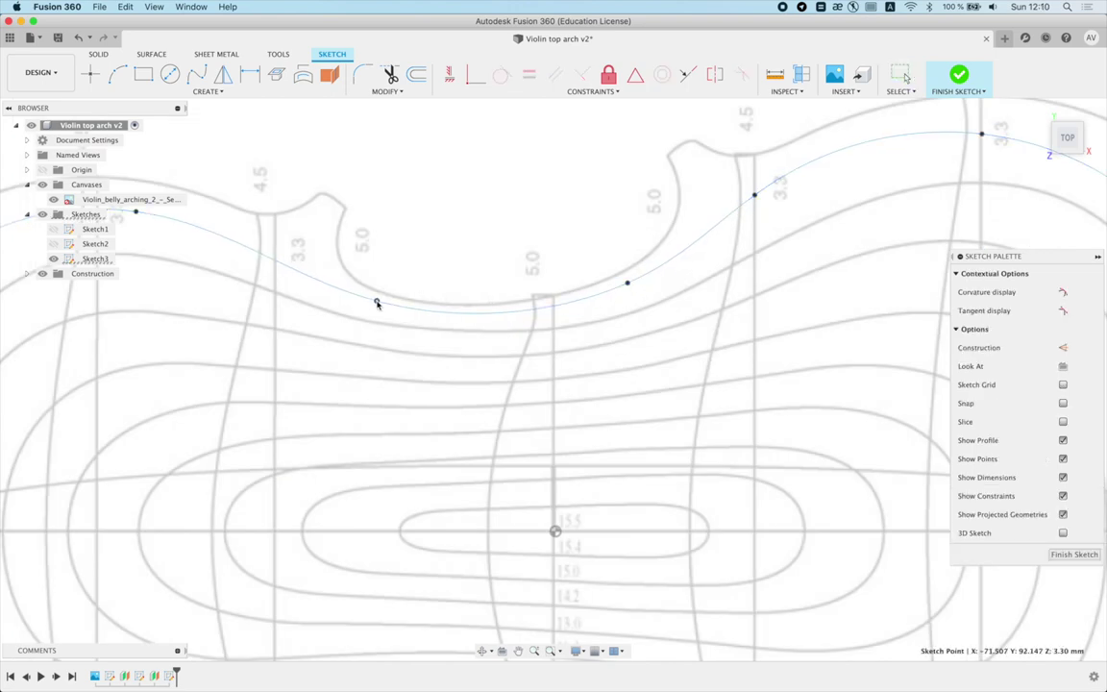
pyautogui.hscroll(5, 670, 279)
pyautogui.scroll(2, 670, 280)
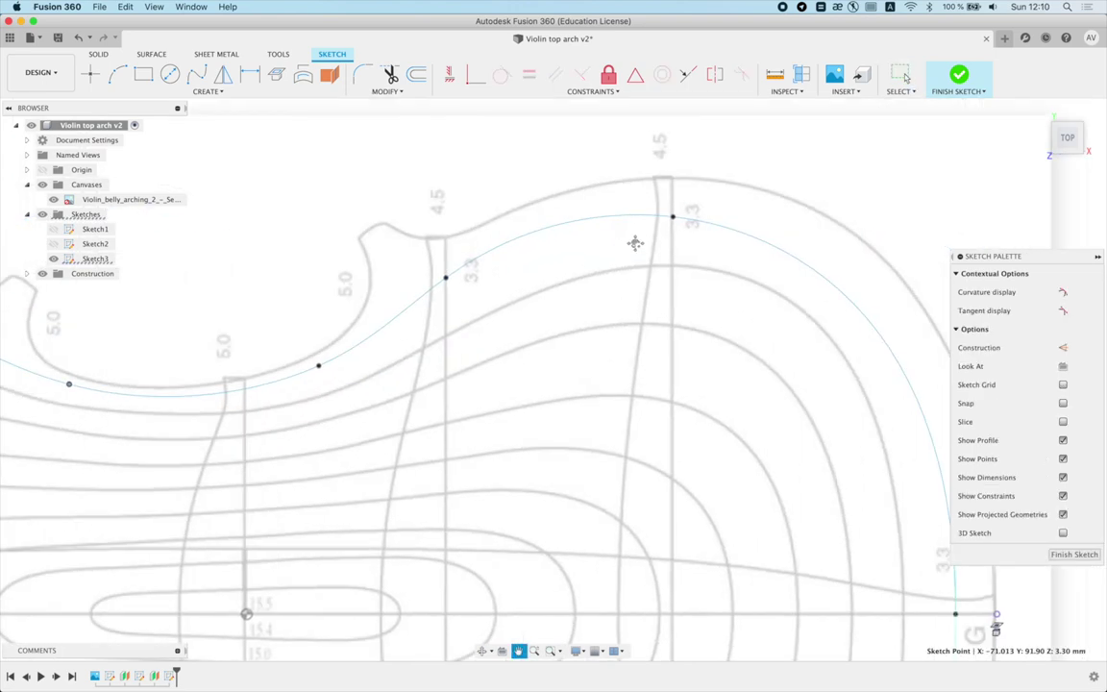
pyautogui.hscroll(5, 635, 242)
pyautogui.moveTo(661, 219); pyautogui.dragTo(729, 217)
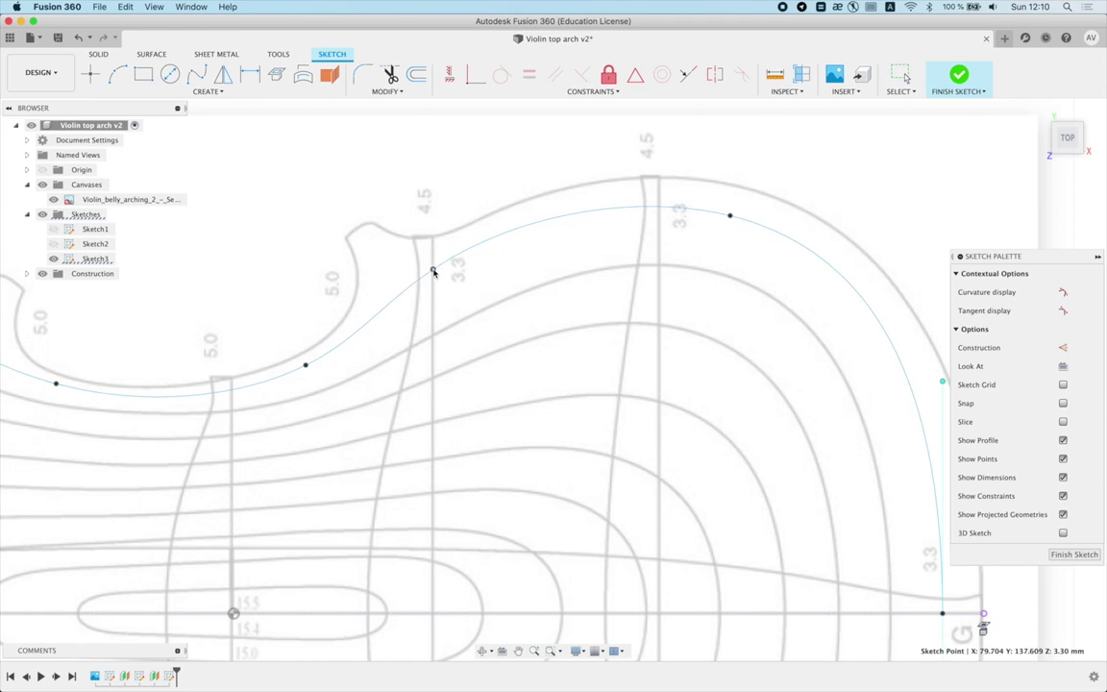
# Step: Snap the spline's right end onto the centre line and pull the top fit point to the outline
pyautogui.moveTo(816, 385); pyautogui.dragTo(571, 311, button='middle')
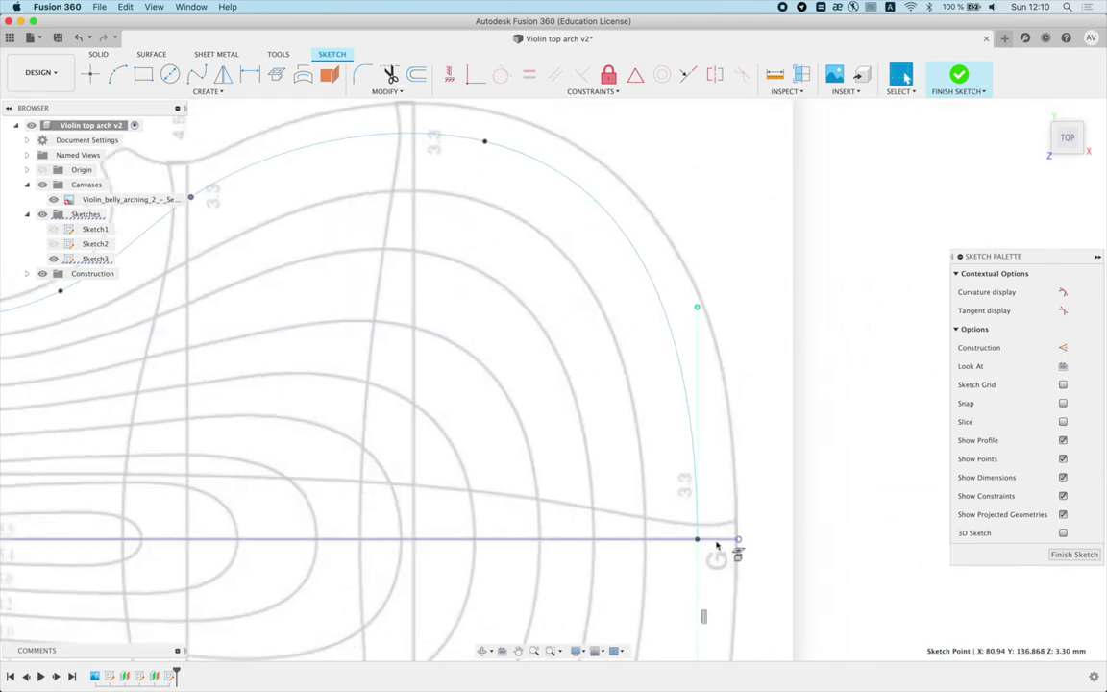
pyautogui.moveTo(698, 544); pyautogui.dragTo(714, 540)
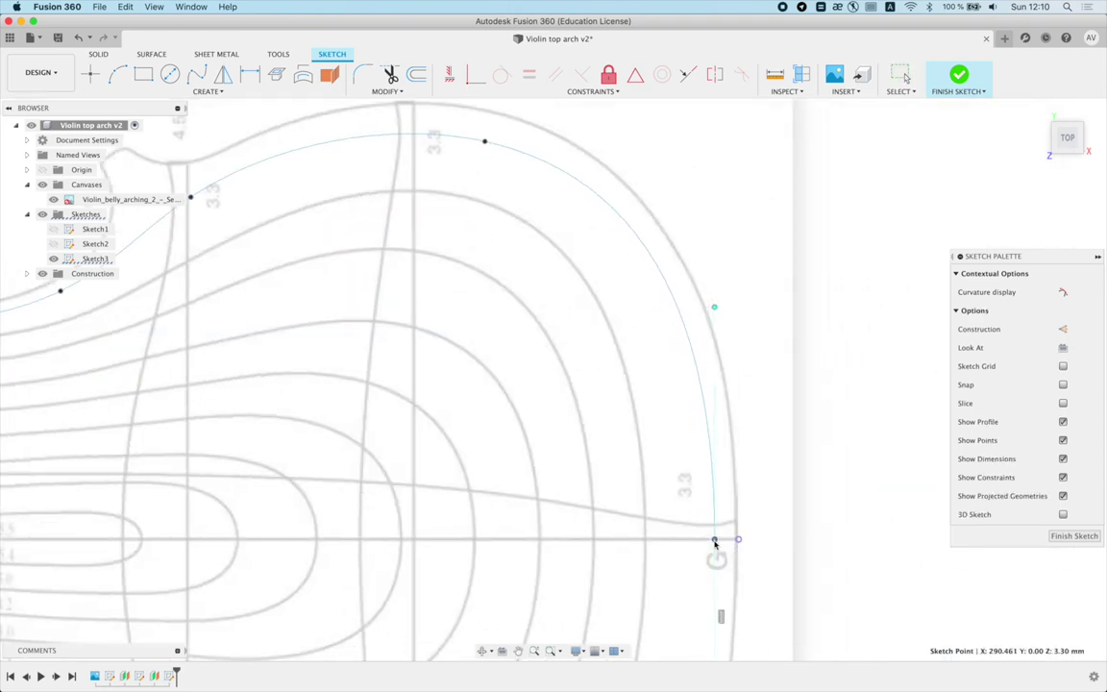
pyautogui.moveTo(483, 141); pyautogui.dragTo(475, 137)
pyautogui.scroll(-3, 474, 136)
pyautogui.moveTo(316, 285); pyautogui.dragTo(617, 280, button='middle')
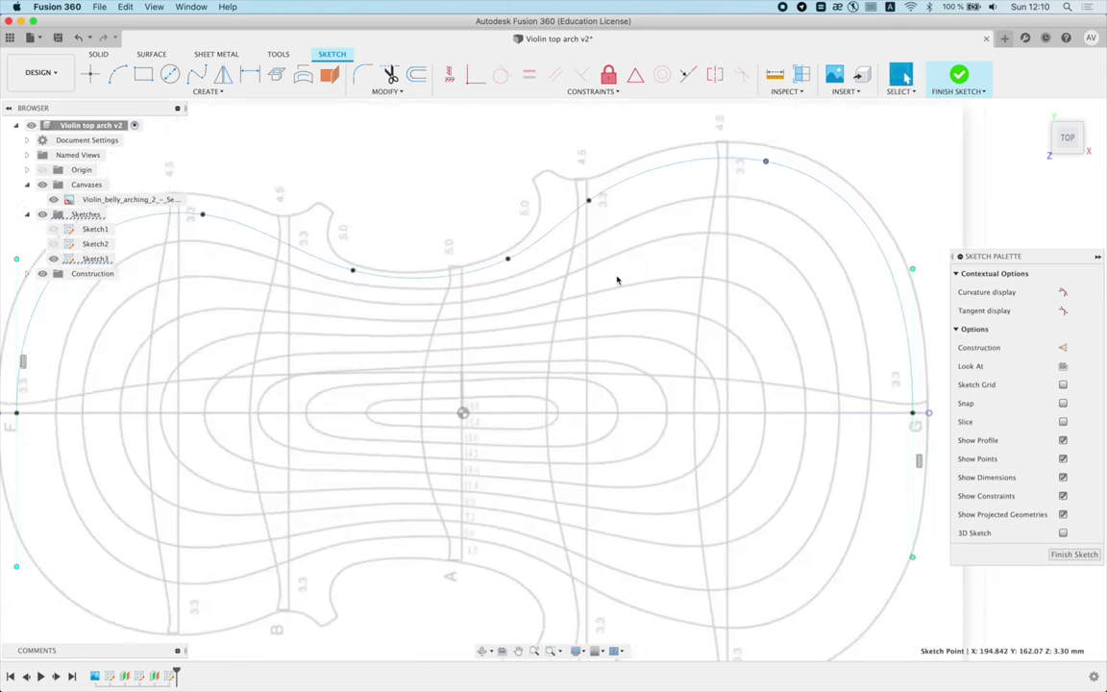
pyautogui.click(415, 196)
pyautogui.scroll(3, 408, 211)
# Step: Move the spline's left end out to meet the outline on the centre line
pyautogui.moveTo(346, 222); pyautogui.dragTo(440, 264, button='middle')
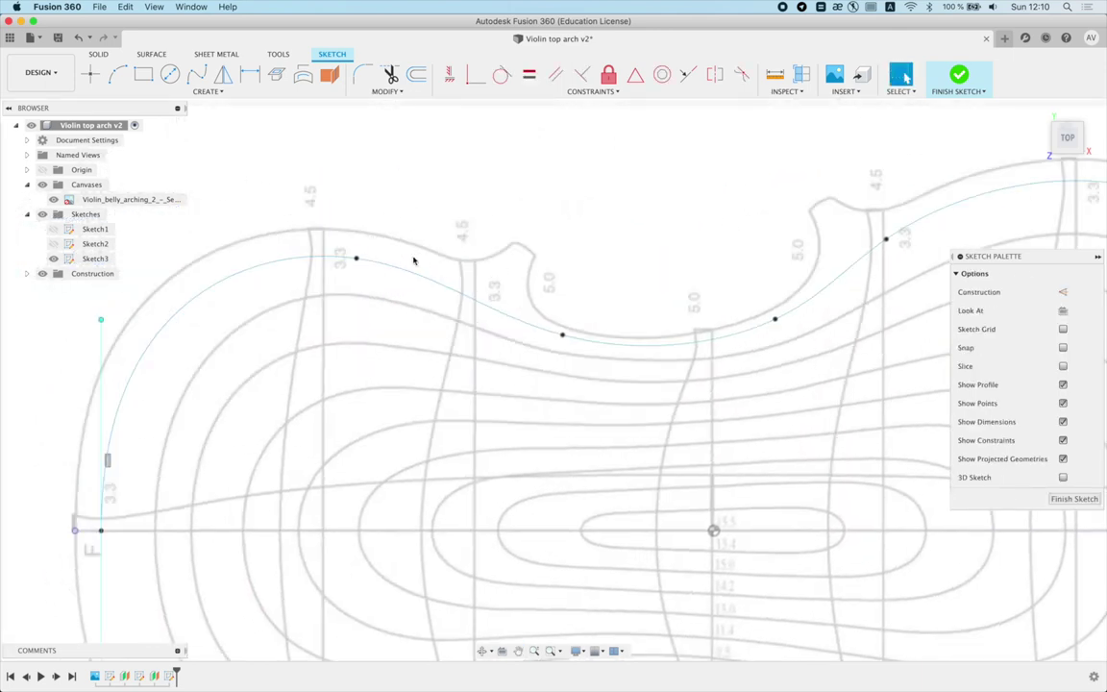
pyautogui.click(355, 261)
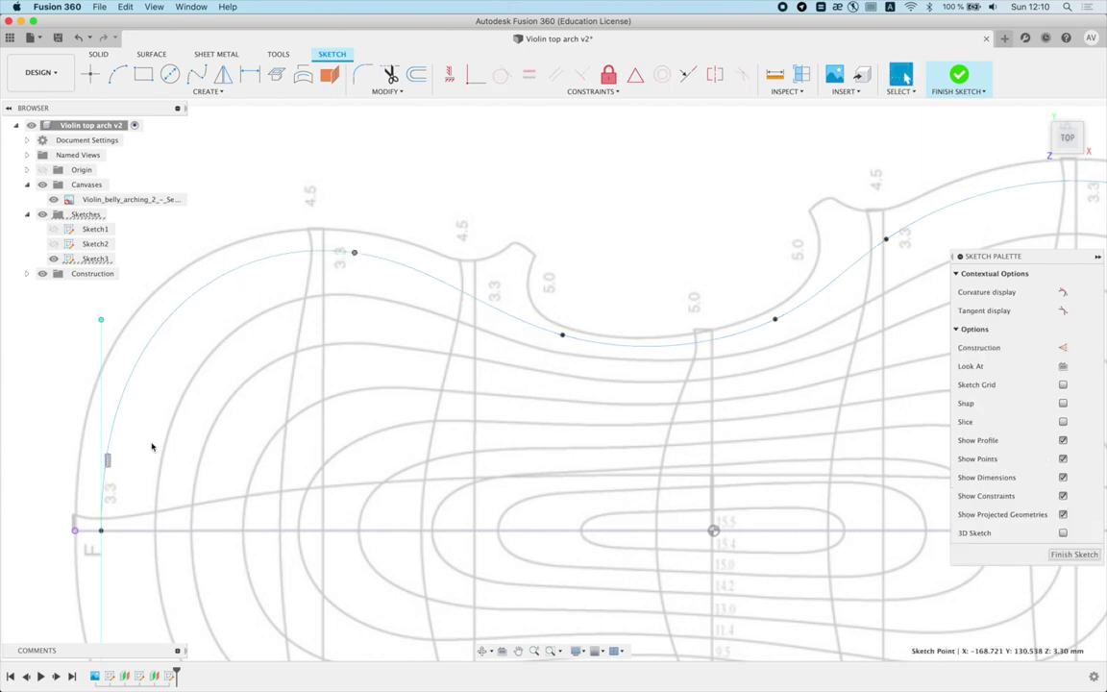
pyautogui.scroll(2, 299, 400)
pyautogui.scroll(3, 271, 450)
pyautogui.moveTo(287, 432); pyautogui.dragTo(277, 433)
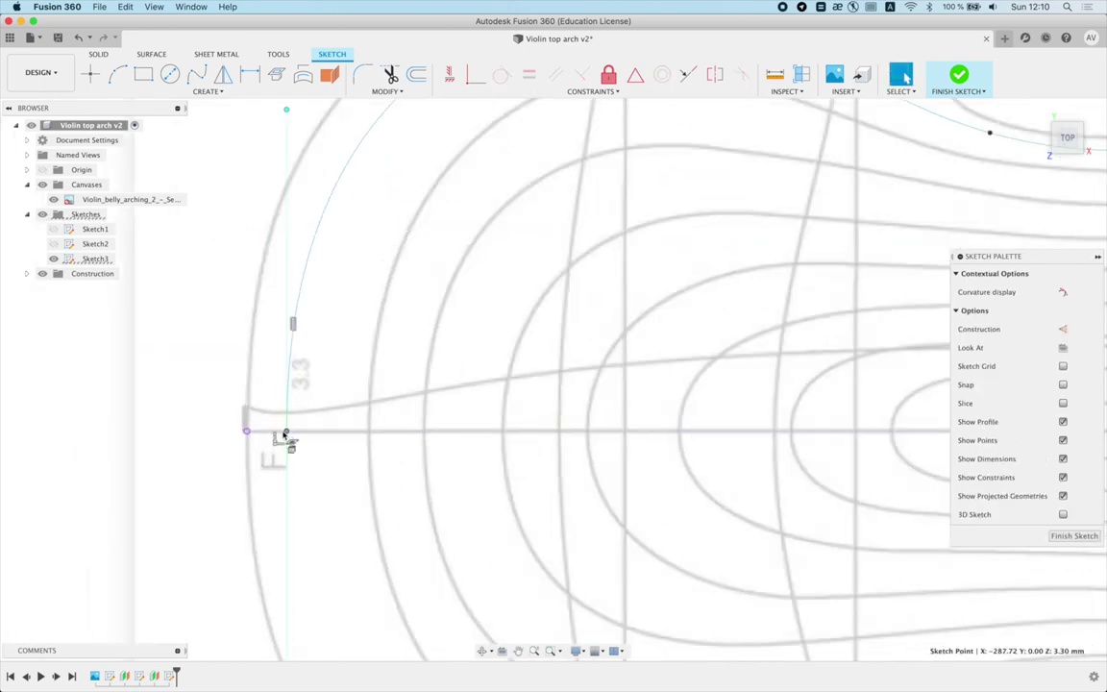
pyautogui.scroll(-3, 277, 435)
pyautogui.press('Escape')
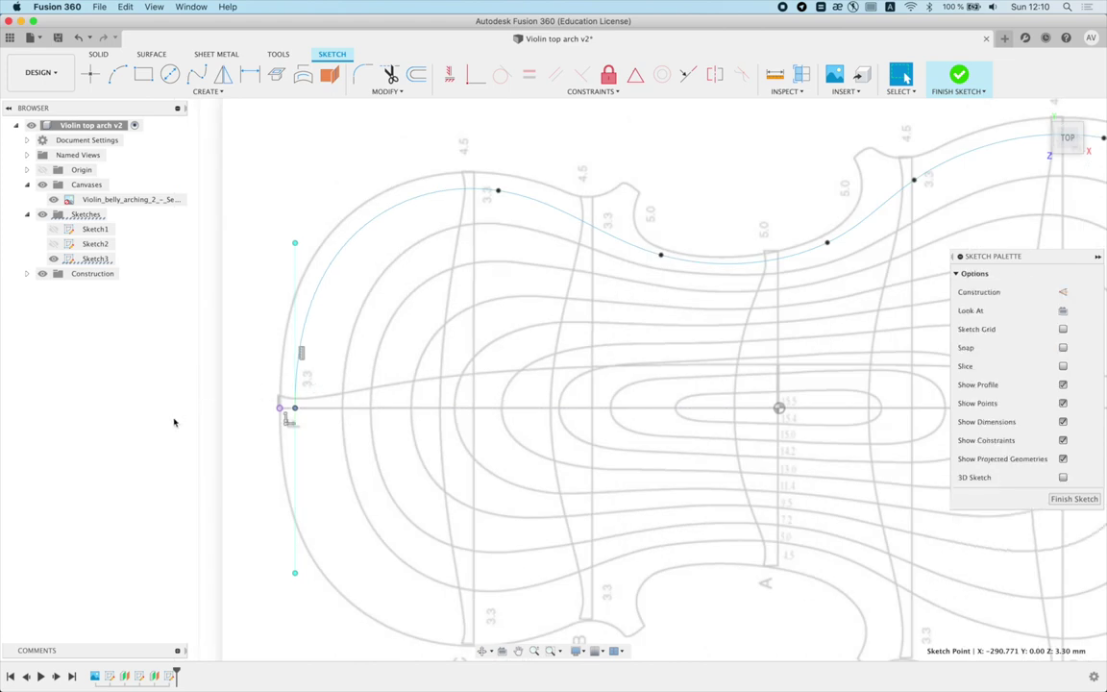
# Step: Check the positions of the waist fit points
pyautogui.scroll(2, 784, 214)
pyautogui.scroll(2, 645, 267)
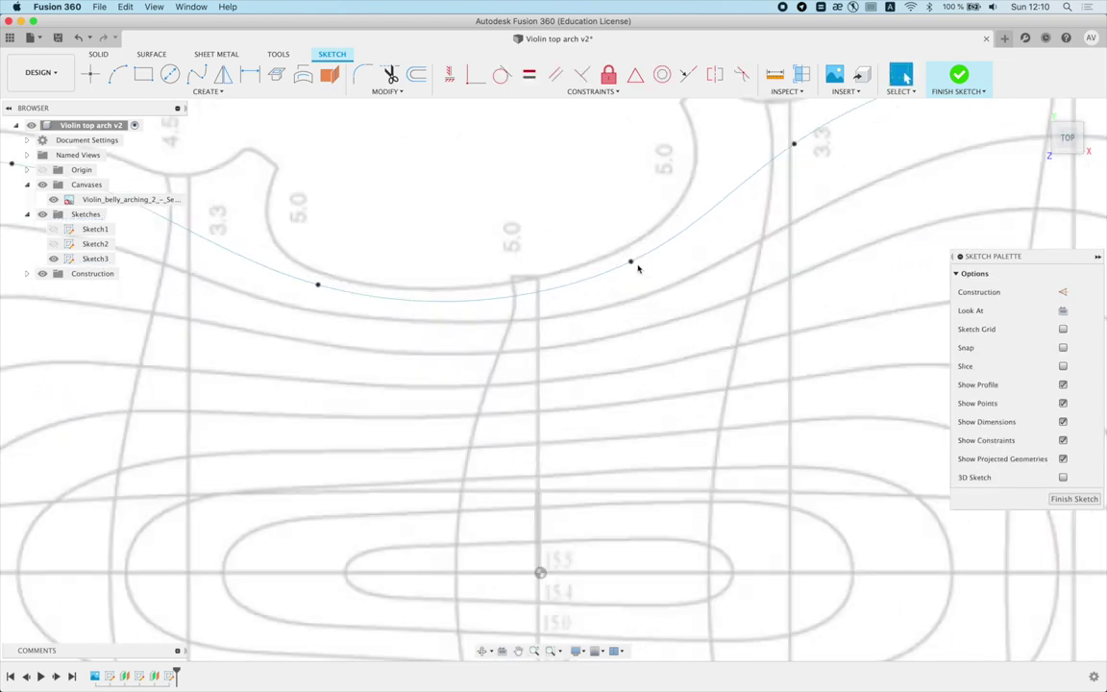
pyautogui.click(630, 264)
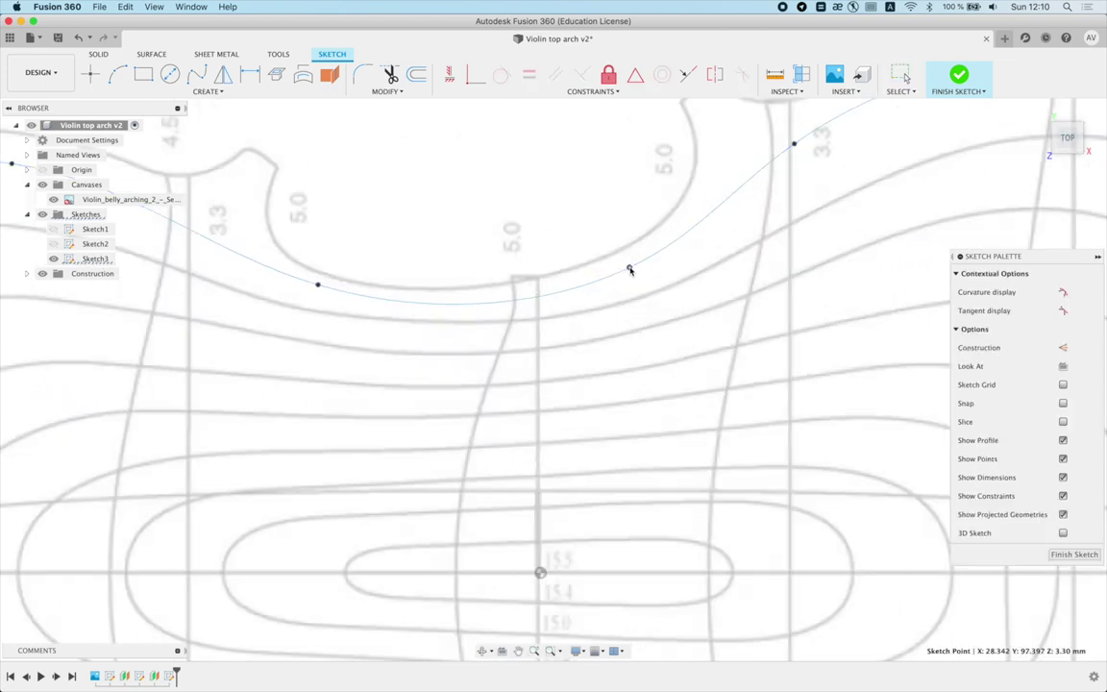
pyautogui.scroll(-2, 630, 269)
pyautogui.click(471, 252)
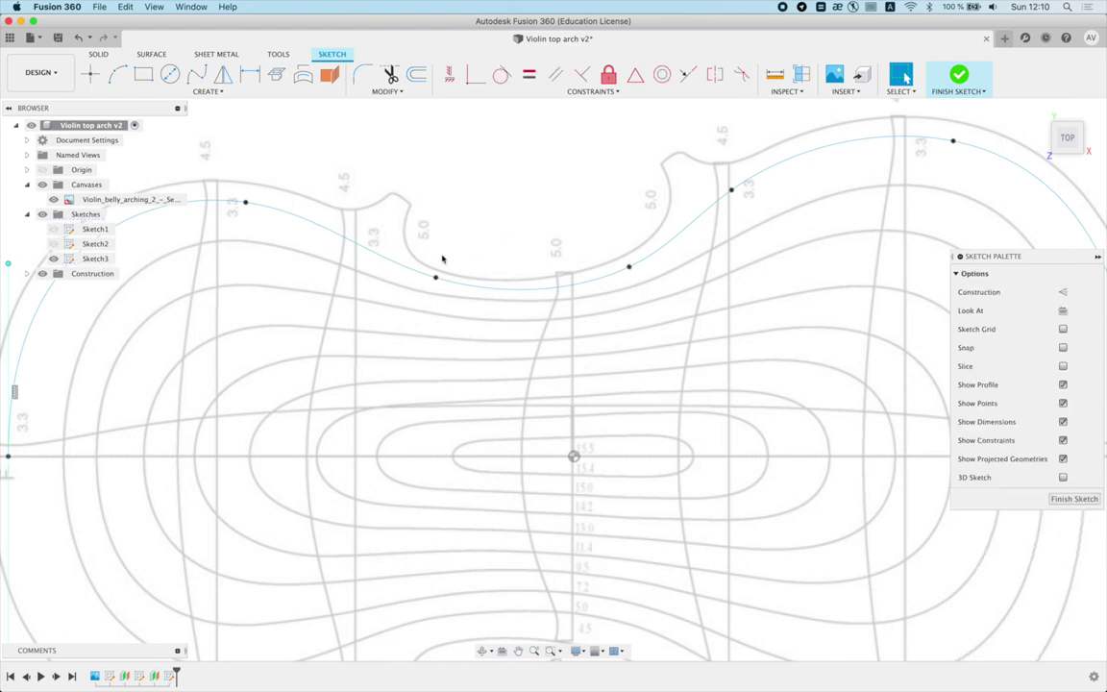
pyautogui.scroll(1, 433, 274)
pyautogui.click(430, 281)
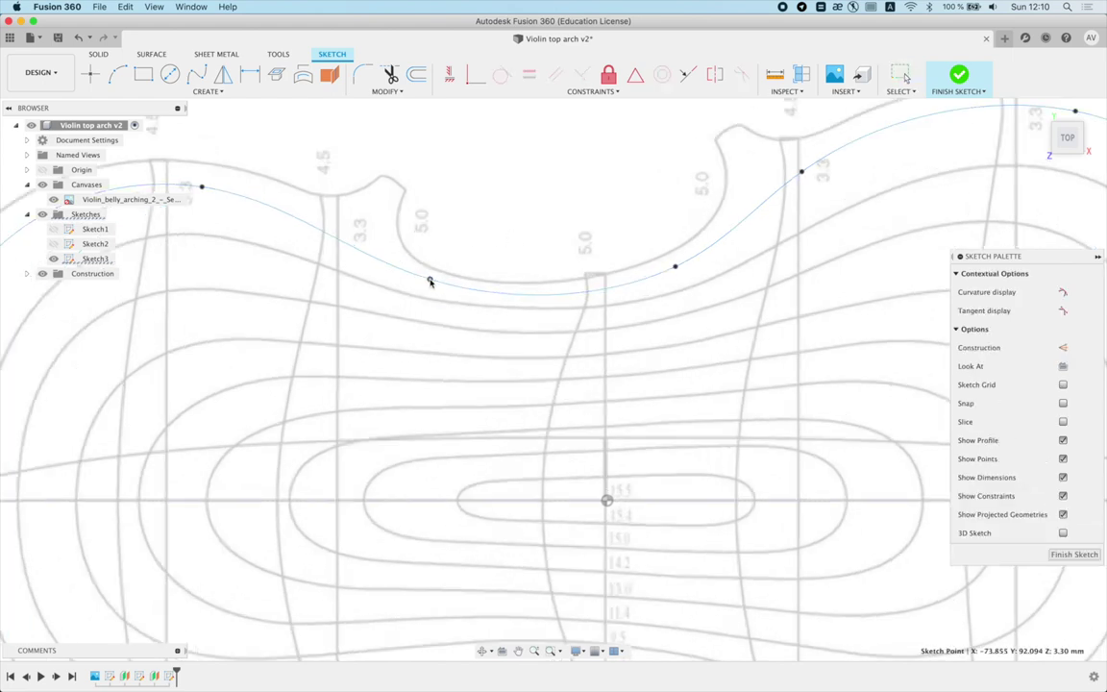
pyautogui.click(445, 247)
pyautogui.scroll(-2, 481, 230)
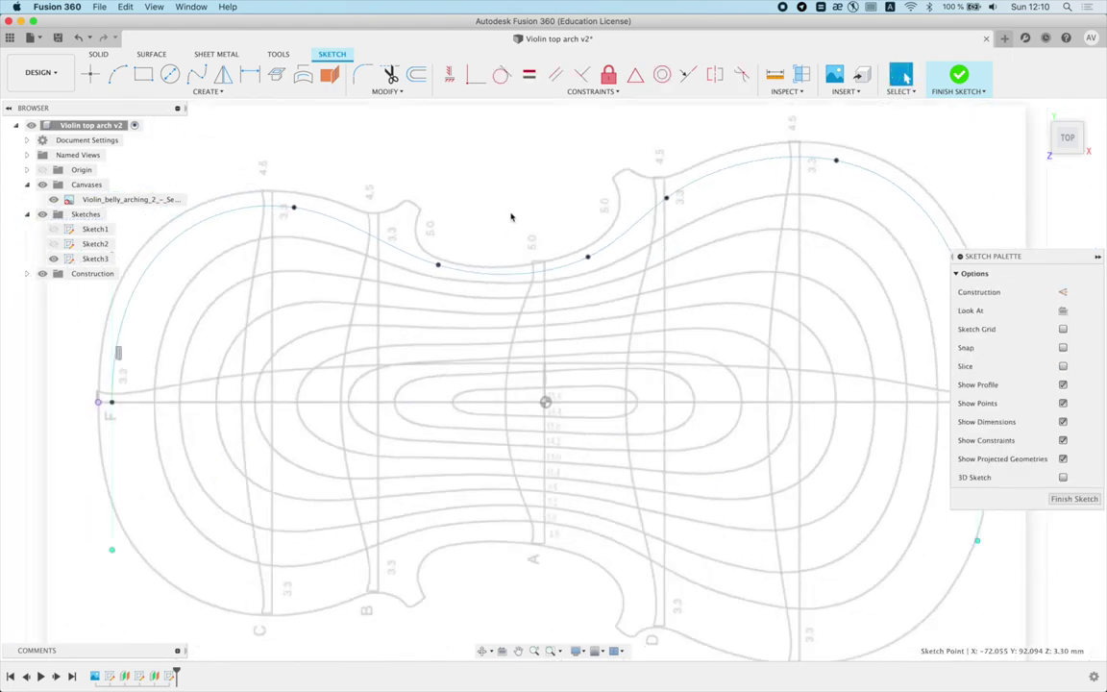
# Step: Mirror the arching spline across the horizontal centre line
pyautogui.click(222, 74)
pyautogui.click(730, 171)
pyautogui.click(846, 291)
pyautogui.click(662, 402)
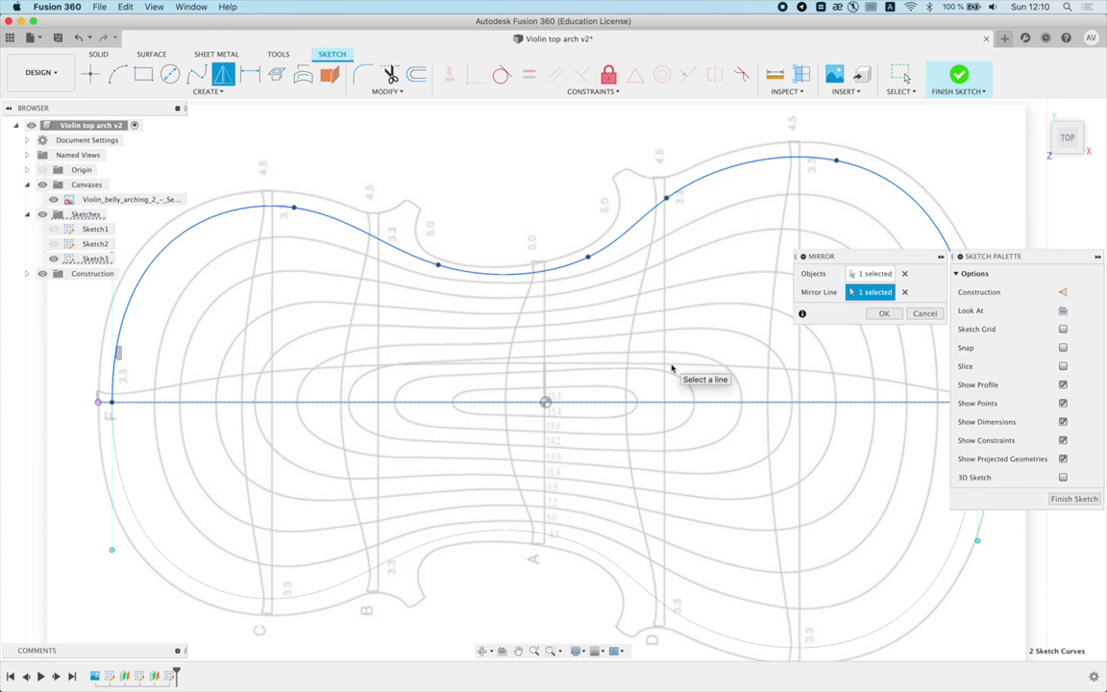
pyautogui.press('Return')
# Step: Inspect where the mirrored curve ends meet the centre line
pyautogui.scroll(-1, 513, 355)
pyautogui.scroll(-2, 513, 355)
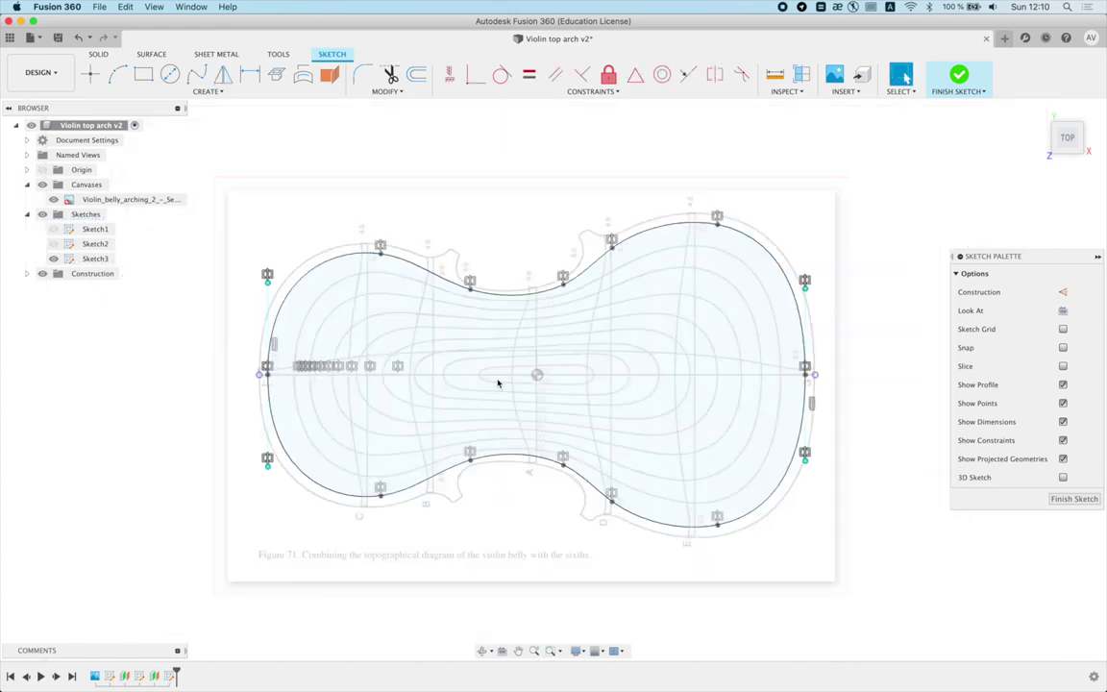
pyautogui.scroll(-2, 497, 355)
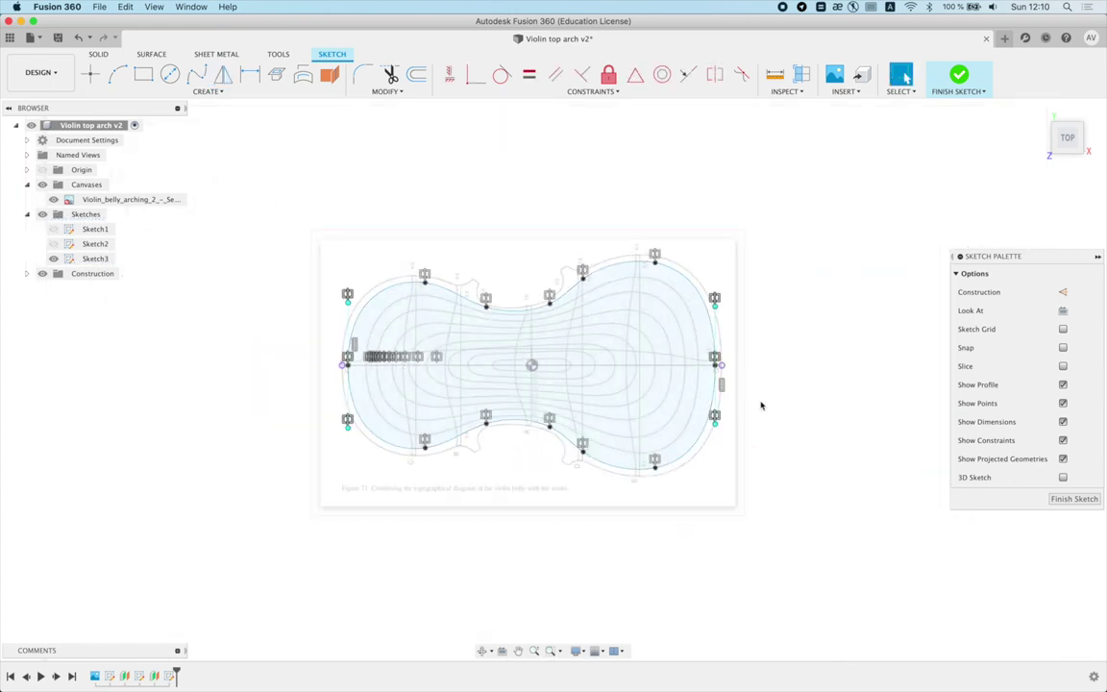
pyautogui.scroll(1, 761, 404)
pyautogui.scroll(2, 760, 390)
pyautogui.scroll(3, 662, 324)
pyautogui.scroll(2, 709, 366)
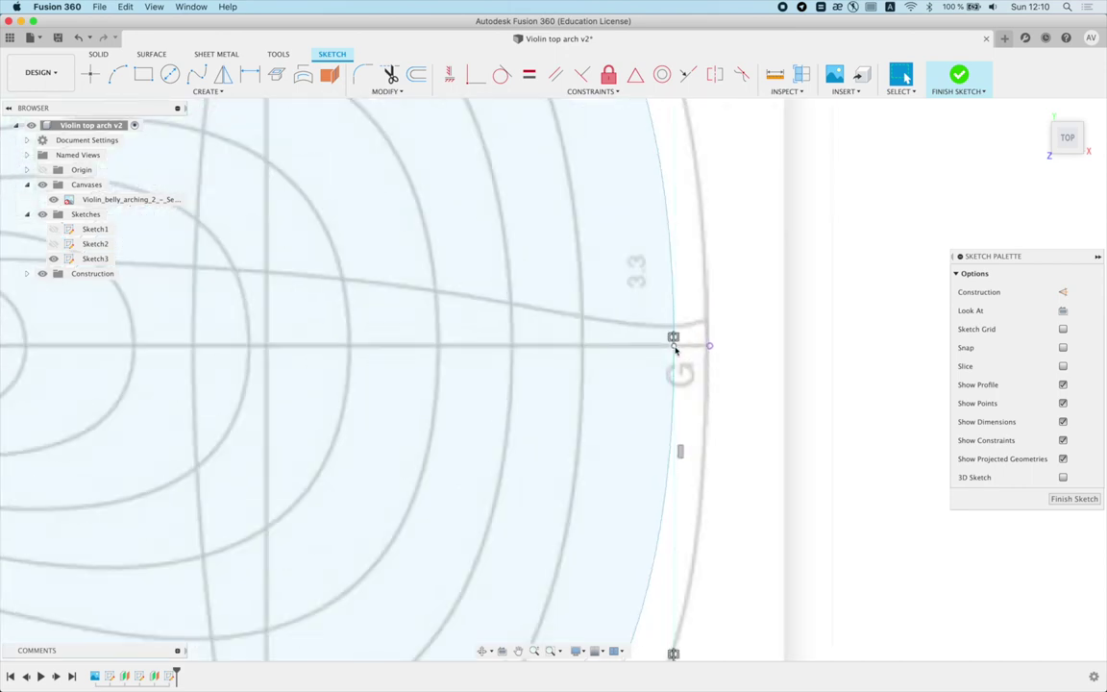
pyautogui.click(675, 349)
pyautogui.scroll(-1, 678, 346)
pyautogui.scroll(-2, 680, 346)
pyautogui.click(791, 279)
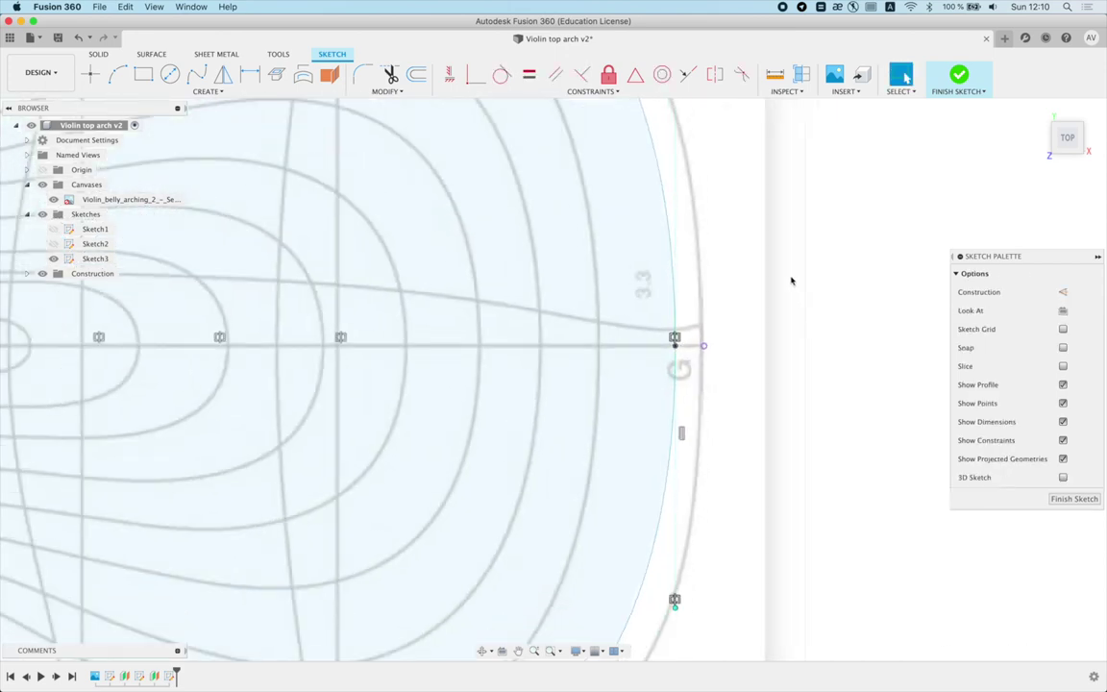
# Step: Check the upper curve's shape and finish Sketch3
pyautogui.scroll(-3, 782, 435)
pyautogui.scroll(1, 537, 225)
pyautogui.scroll(1, 537, 225)
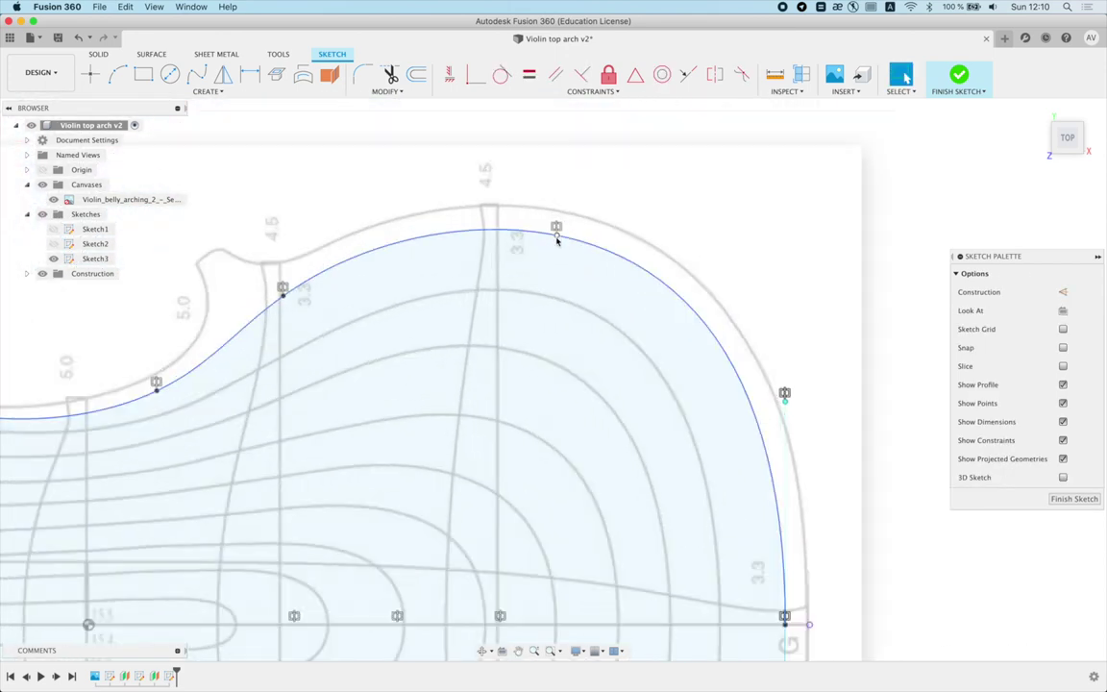
pyautogui.click(555, 237)
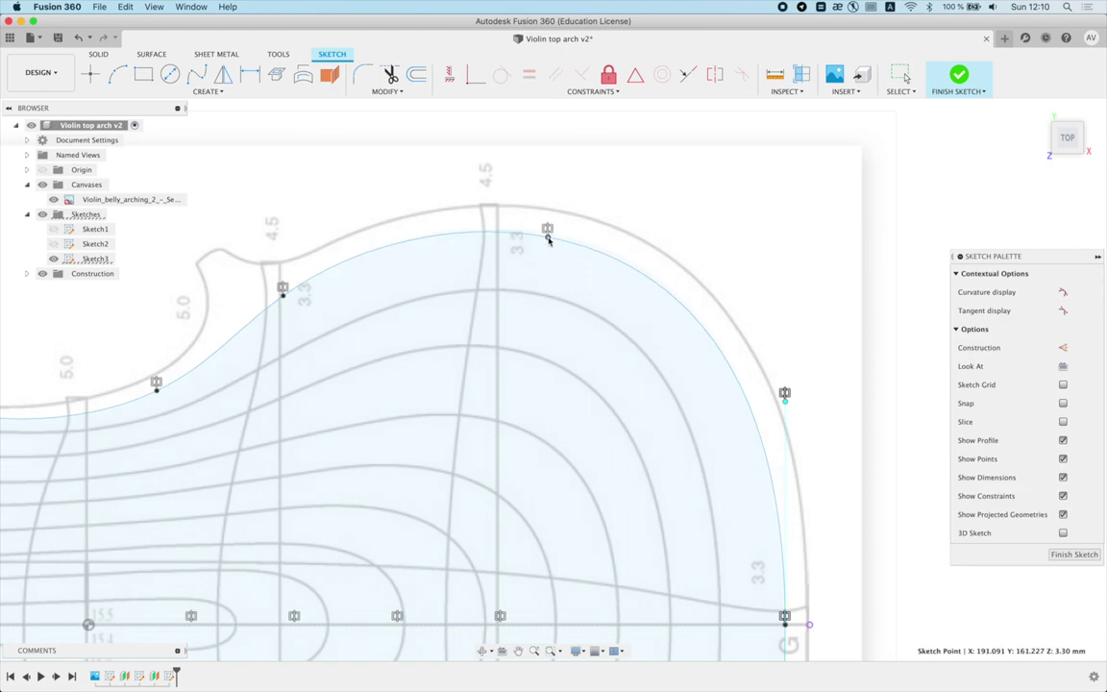
pyautogui.scroll(-1, 584, 239)
pyautogui.click(734, 225)
pyautogui.scroll(-2, 734, 225)
pyautogui.scroll(-2, 736, 226)
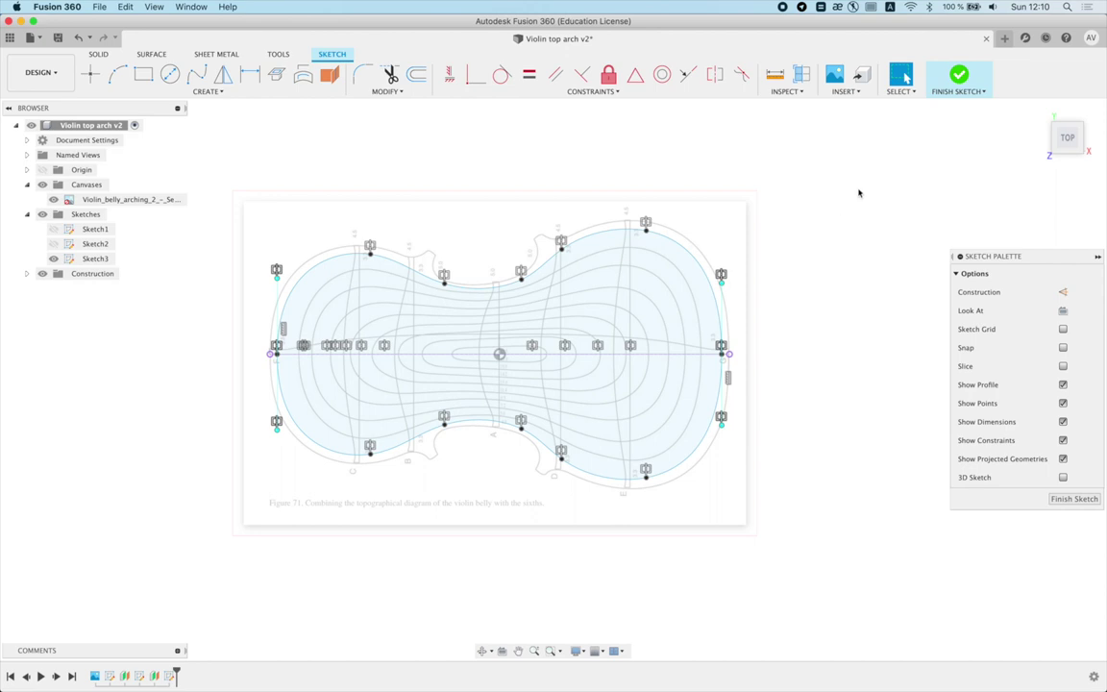
pyautogui.click(960, 79)
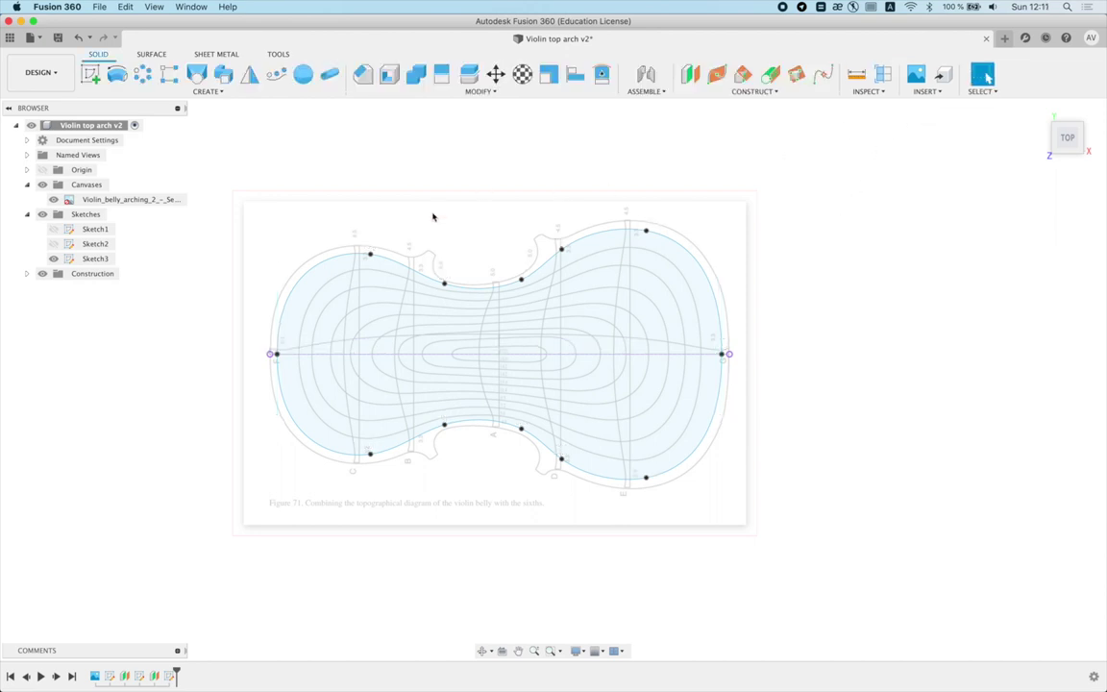
# Step: Hide Sketch3 and create a construction plane offset 5 mm from the XY plane
pyautogui.click(96, 260)
pyautogui.click(54, 259)
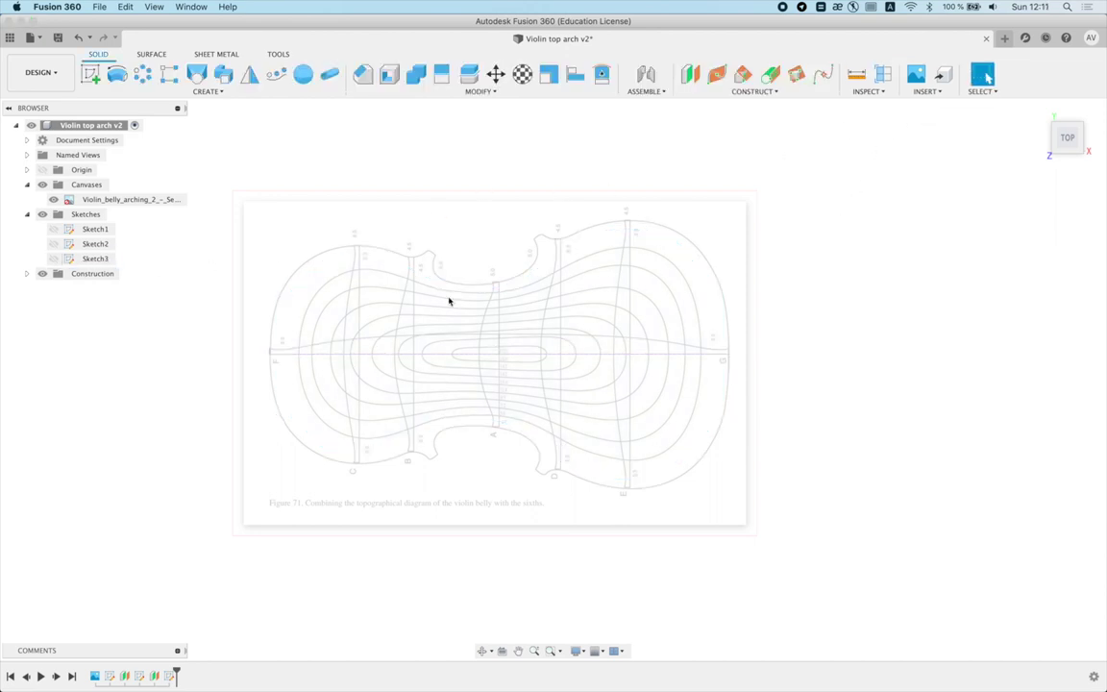
pyautogui.scroll(4, 472, 408)
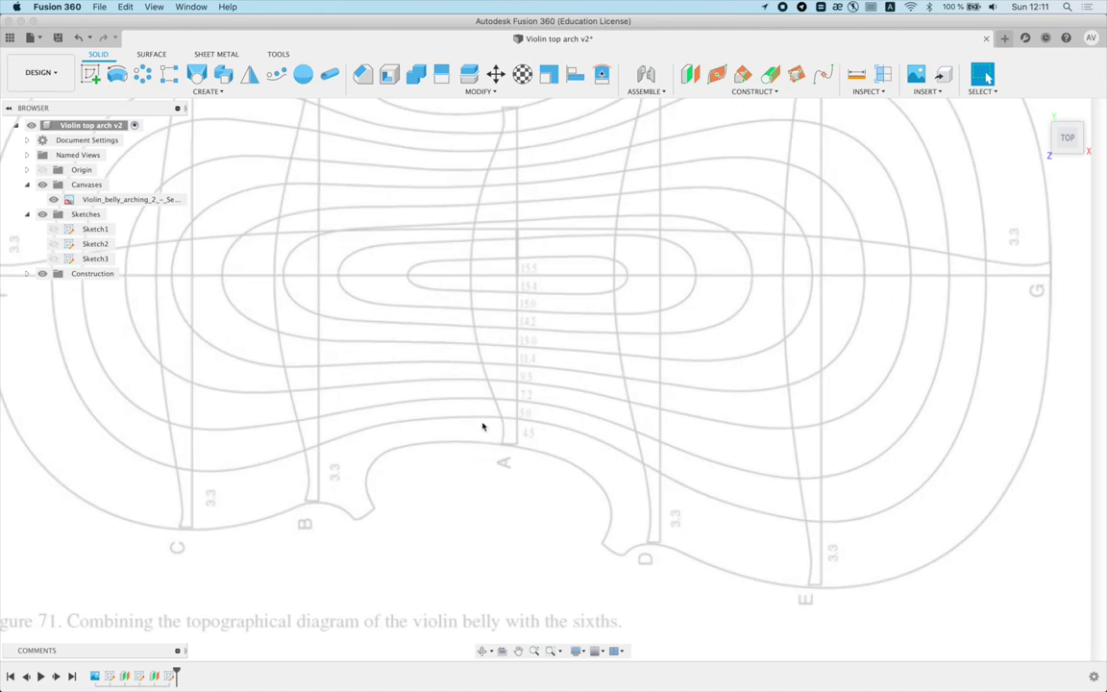
pyautogui.scroll(3, 509, 426)
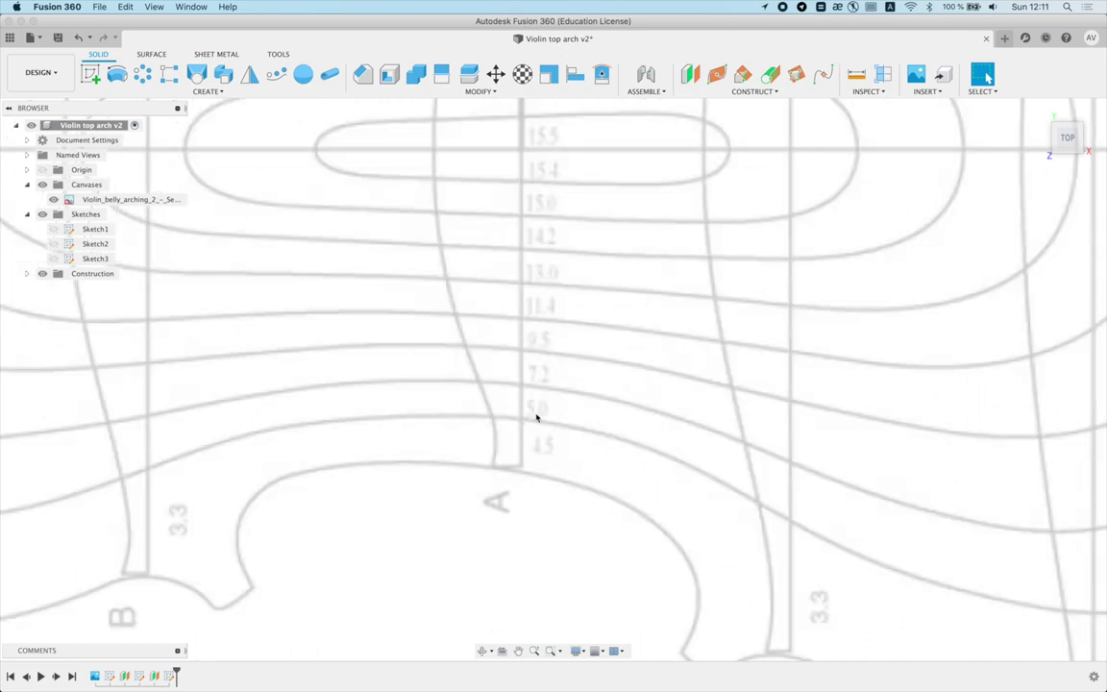
pyautogui.scroll(-5, 502, 436)
pyautogui.scroll(-2, 509, 452)
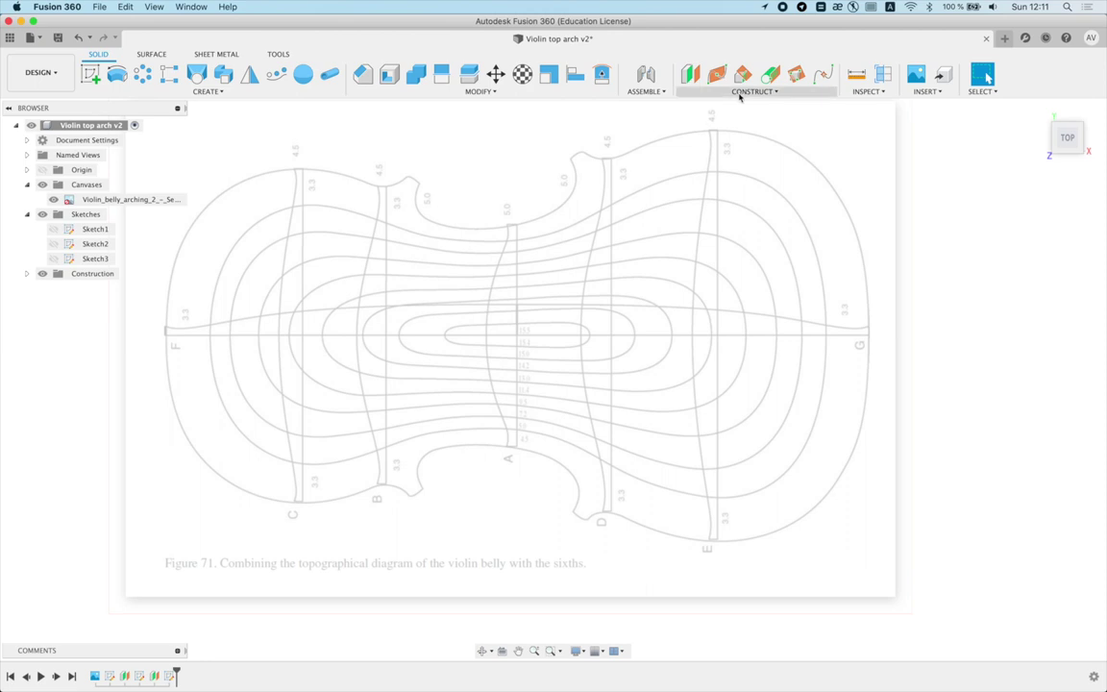
pyautogui.click(691, 74)
pyautogui.click(553, 301)
pyautogui.press('Return')
pyautogui.press('Return')
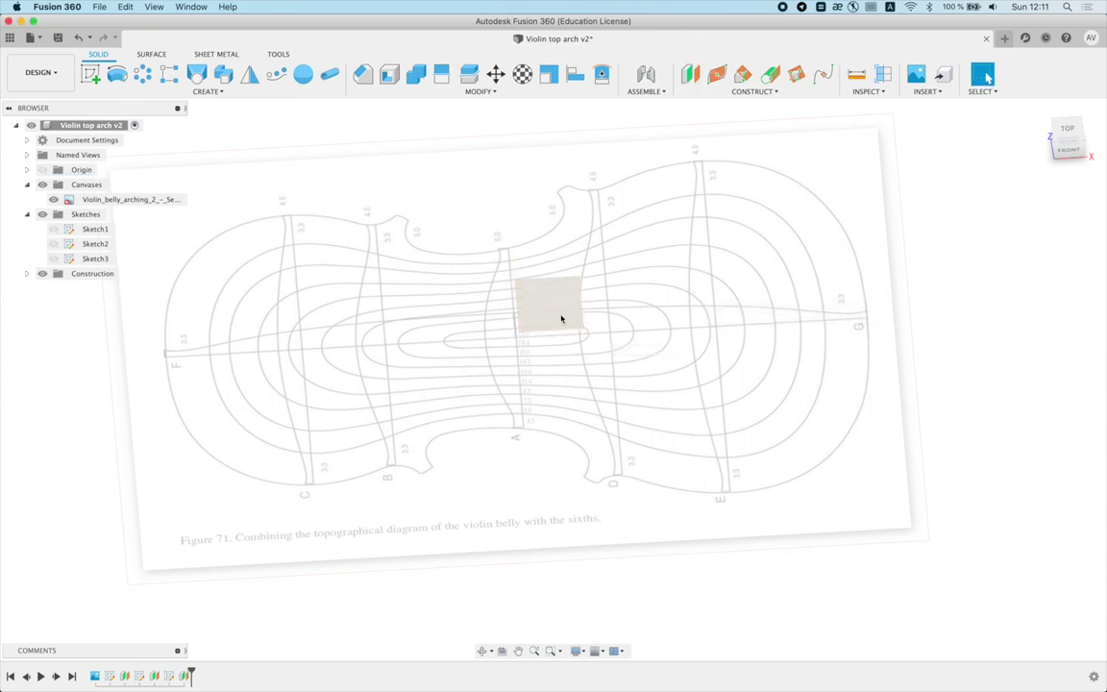
# Step: Start Sketch4 on the new offset plane and show the traced violin outline sketch
pyautogui.rightClick(561, 304)
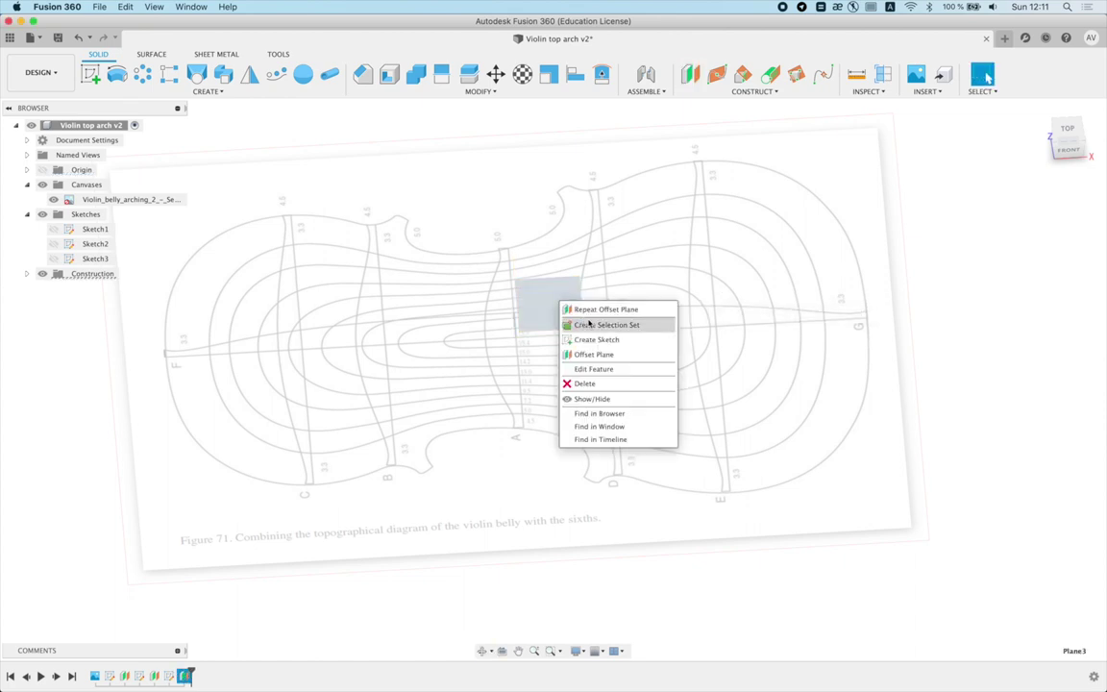
pyautogui.click(597, 340)
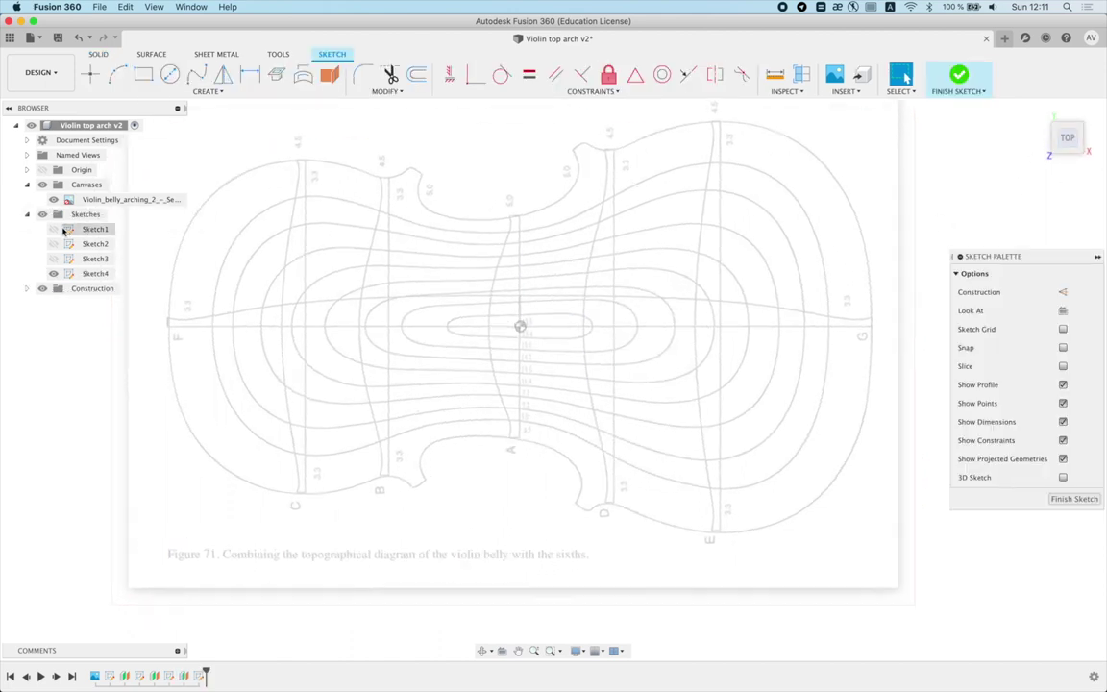
pyautogui.click(56, 229)
# Step: Project the centre line into Sketch4 and convert it to construction geometry
pyautogui.press('p')
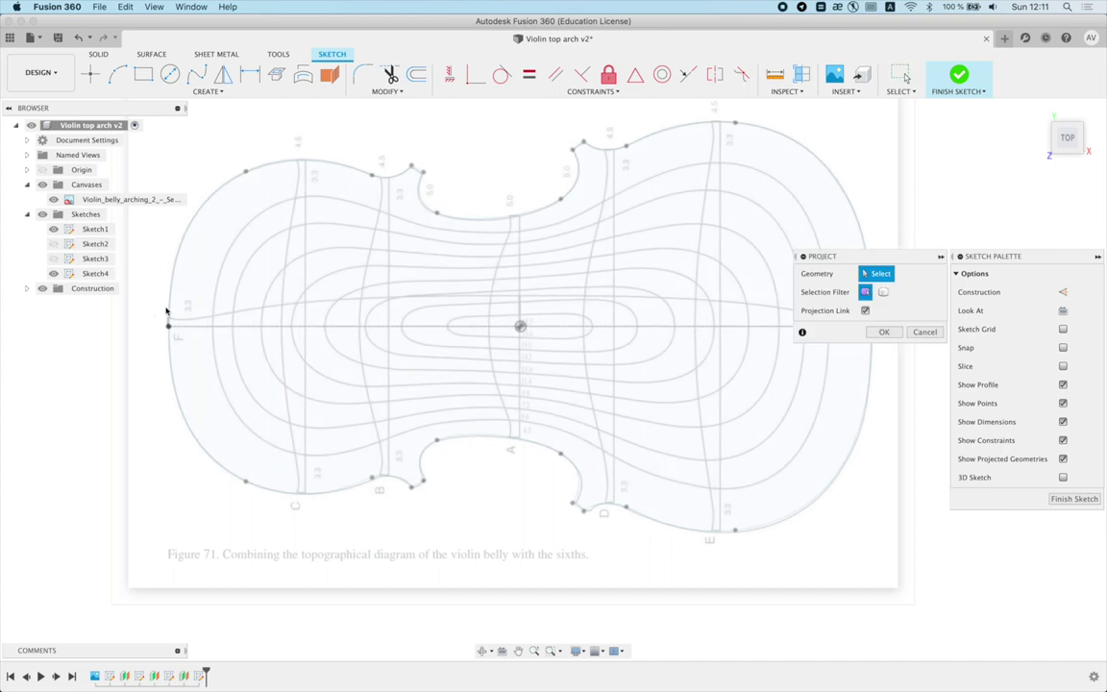
pyautogui.click(208, 332)
pyautogui.press('Return')
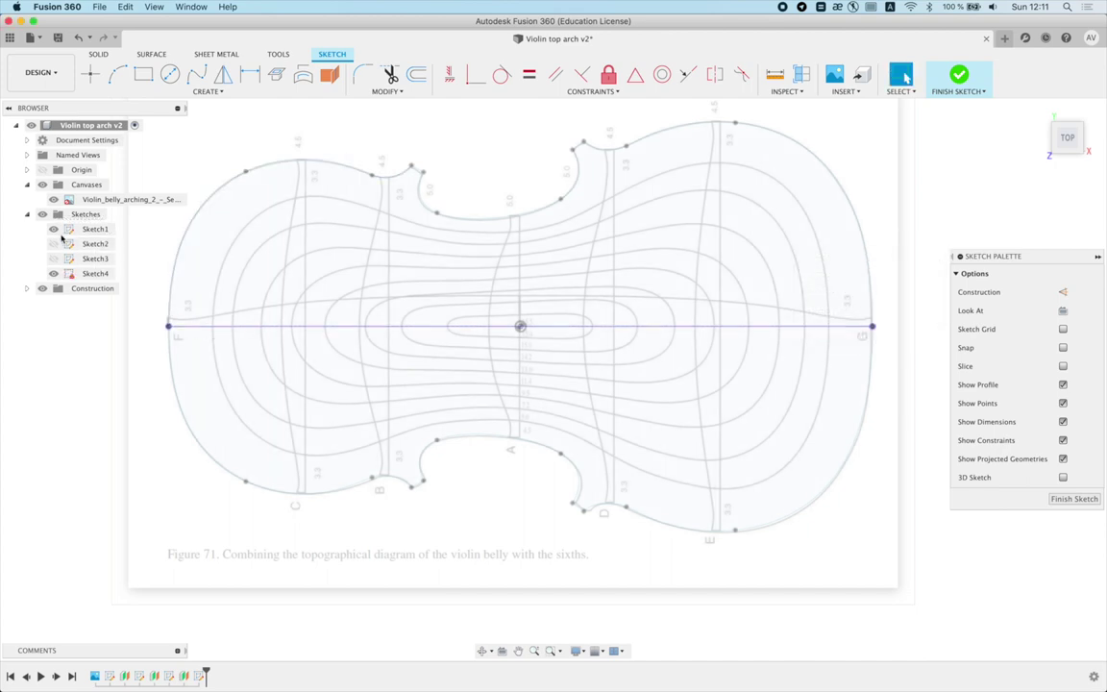
pyautogui.click(210, 326)
pyautogui.click(1062, 293)
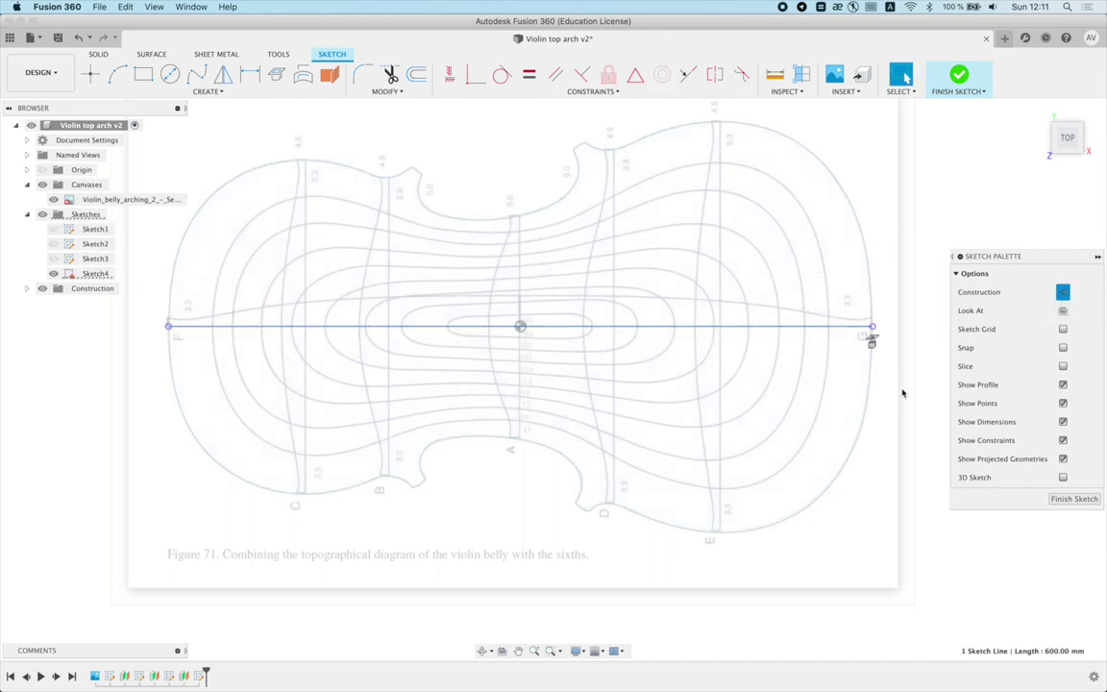
# Step: Start a fit-point spline at the centre line's left end, placing points over the upper bout and waist
pyautogui.click(196, 74)
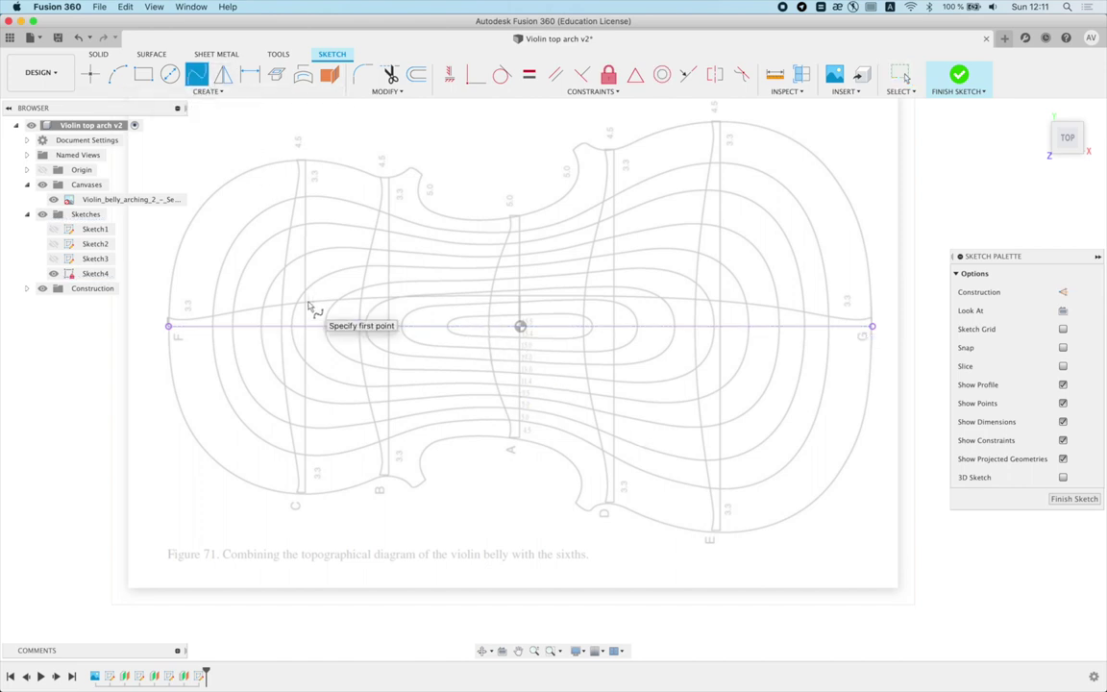
pyautogui.scroll(3, 215, 333)
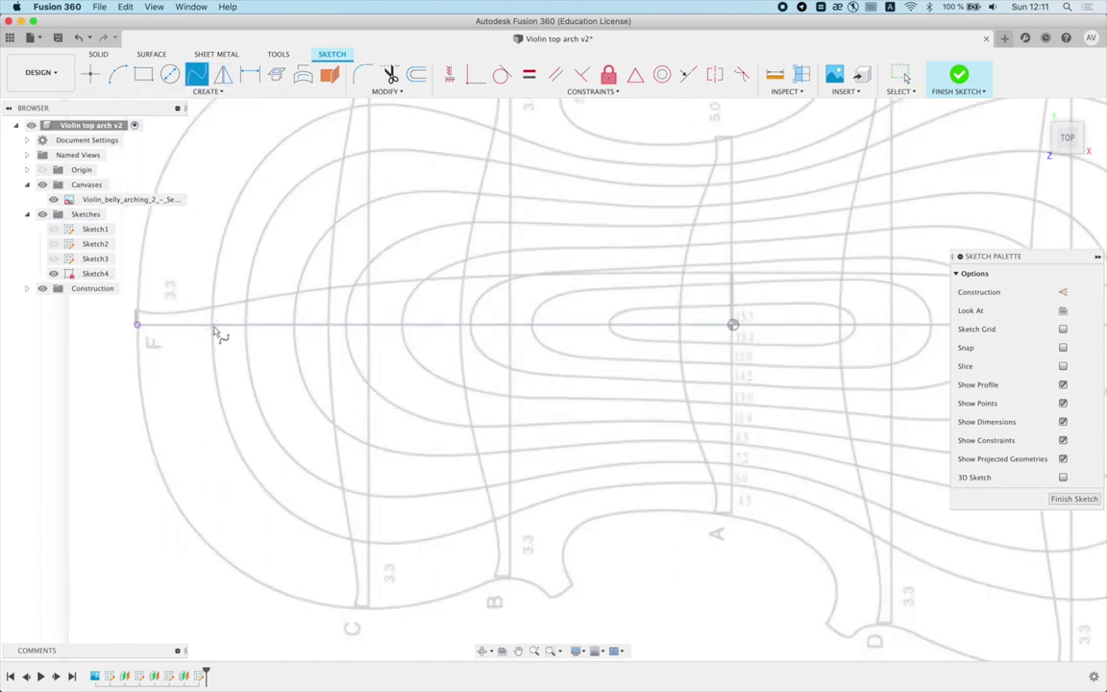
pyautogui.click(211, 325)
pyautogui.moveTo(346, 195); pyautogui.dragTo(278, 332, button='middle')
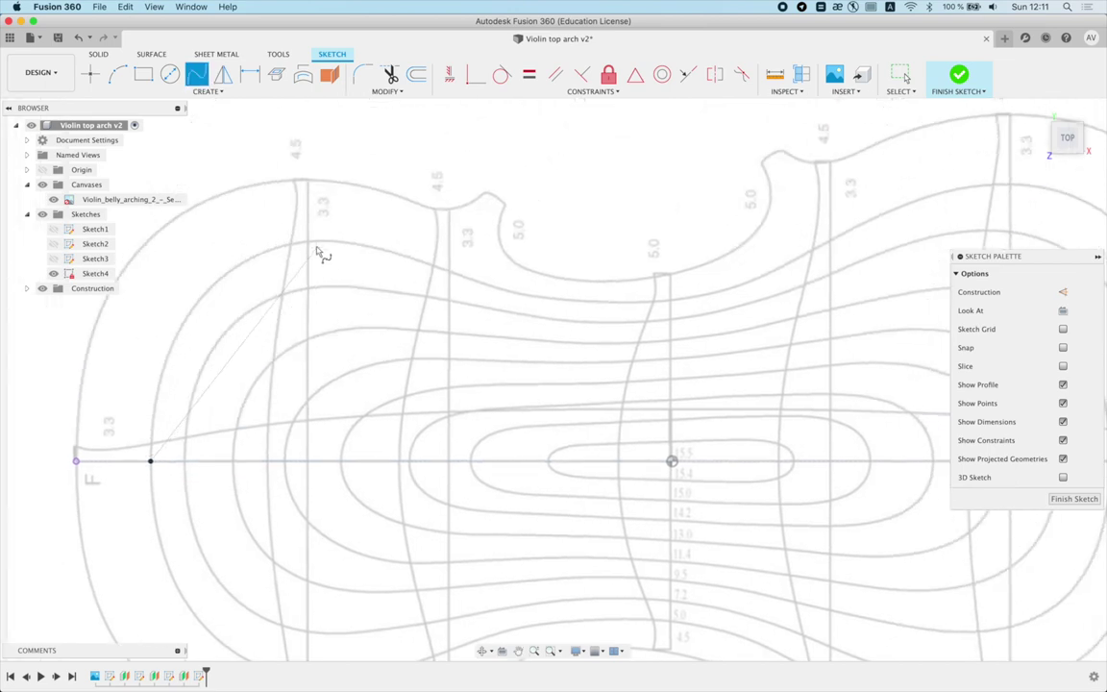
pyautogui.click(308, 241)
pyautogui.click(451, 275)
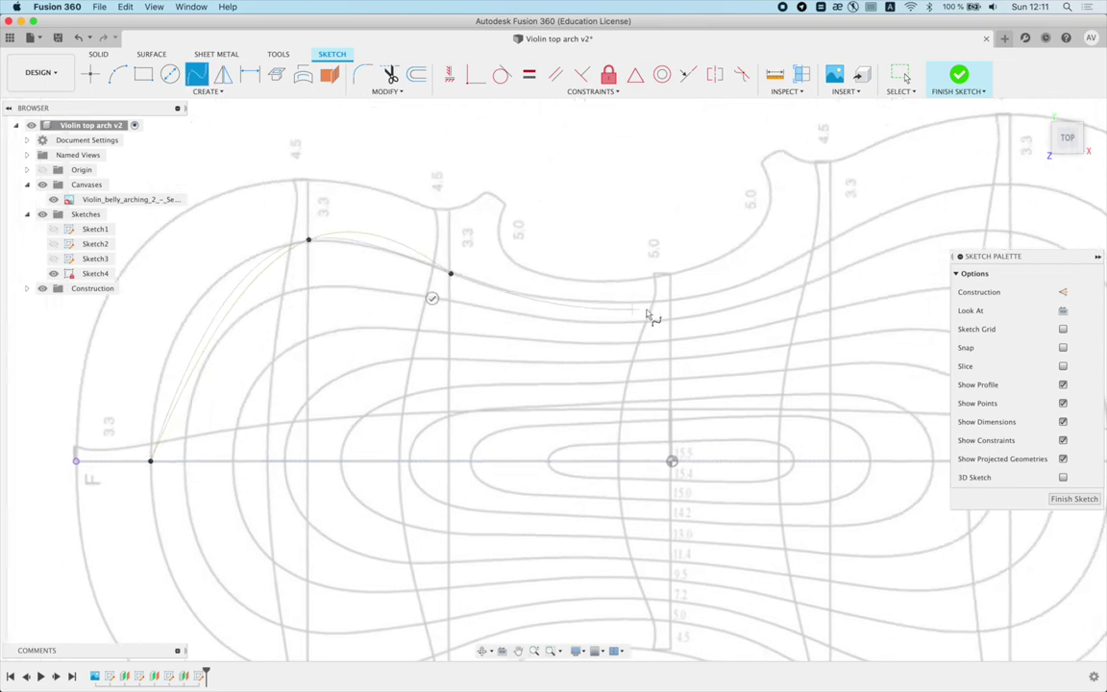
pyautogui.click(672, 300)
pyautogui.click(832, 242)
# Step: End the spline on the centre line's right end and make its right tangent vertical
pyautogui.moveTo(947, 215); pyautogui.dragTo(580, 234, button='middle')
pyautogui.click(644, 205)
pyautogui.click(827, 481)
pyautogui.press('Return')
pyautogui.click(449, 74)
pyautogui.click(810, 368)
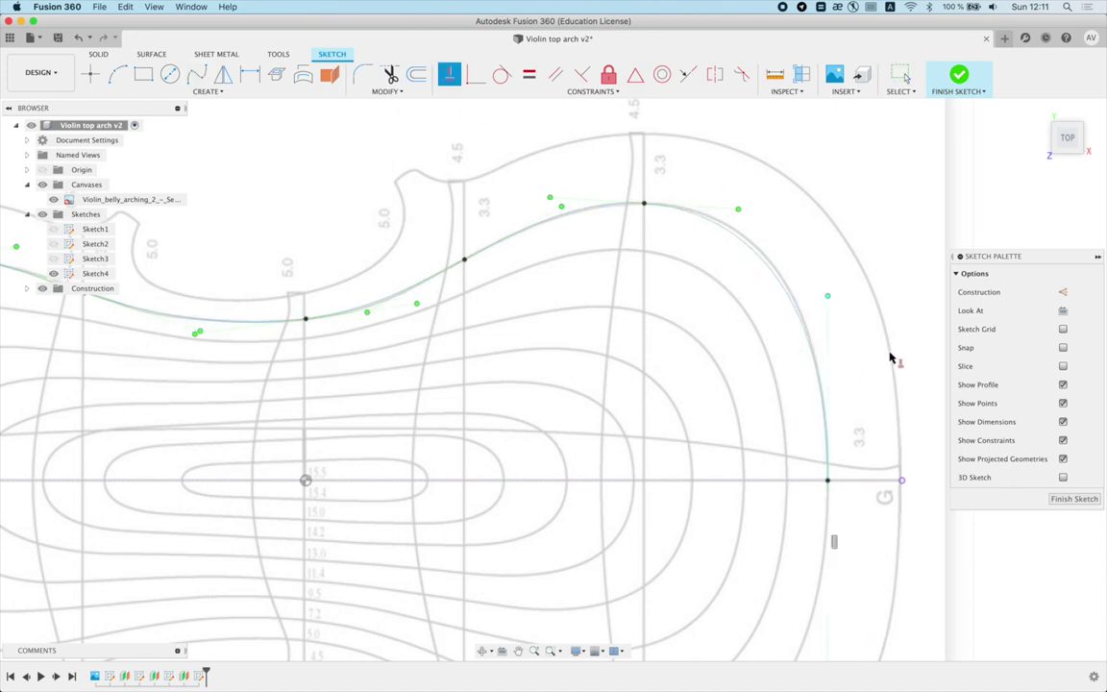
# Step: Make the spline's left-end tangent vertical
pyautogui.scroll(-5, 635, 376)
pyautogui.scroll(5, 378, 382)
pyautogui.click(411, 388)
pyautogui.press('Escape')
# Step: Nudge a waist fit point and raise the right-end tangent handle to follow the contour
pyautogui.scroll(3, 528, 249)
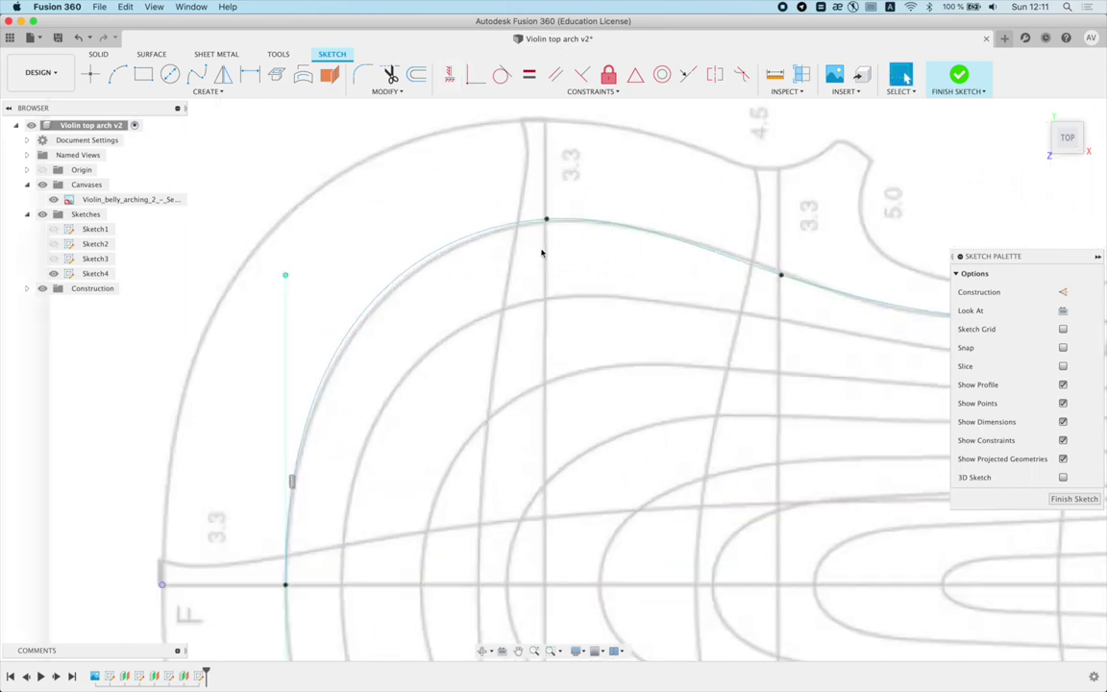
pyautogui.click(551, 227)
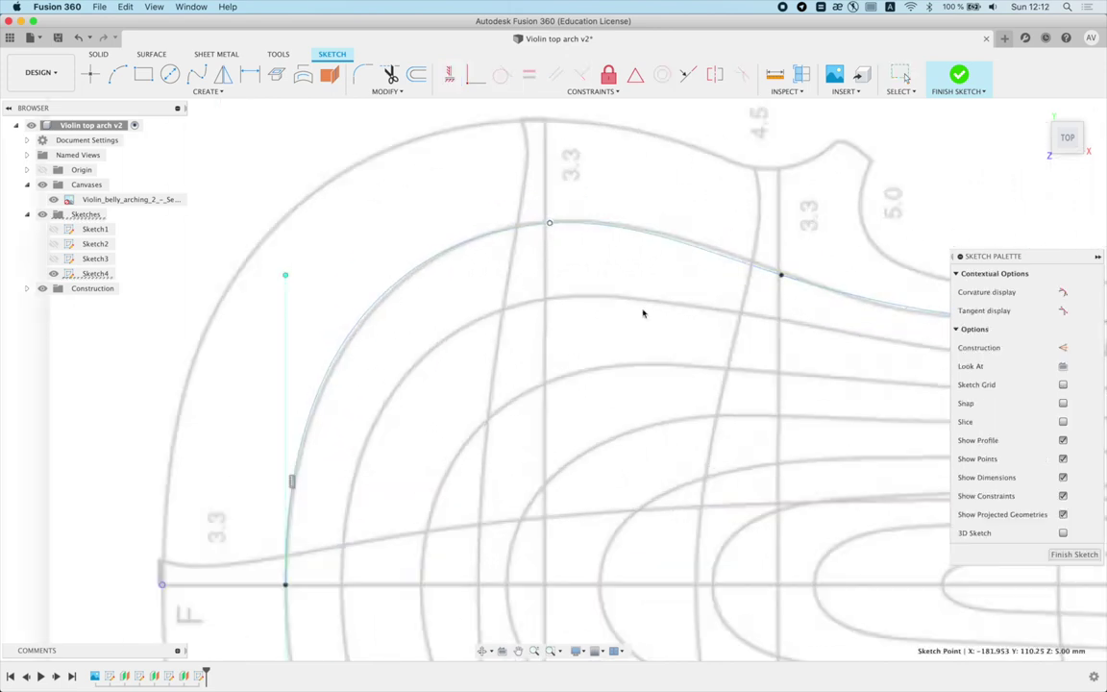
pyautogui.hscroll(5, 553, 231)
pyautogui.moveTo(544, 233); pyautogui.dragTo(568, 241)
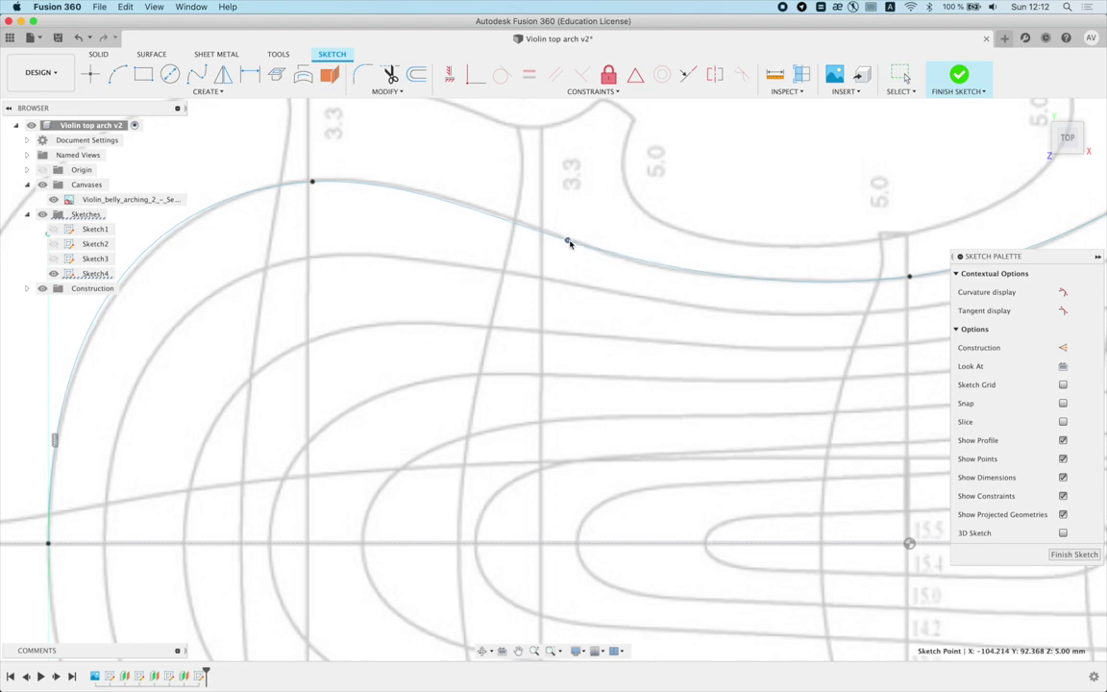
pyautogui.hscroll(3, 728, 298)
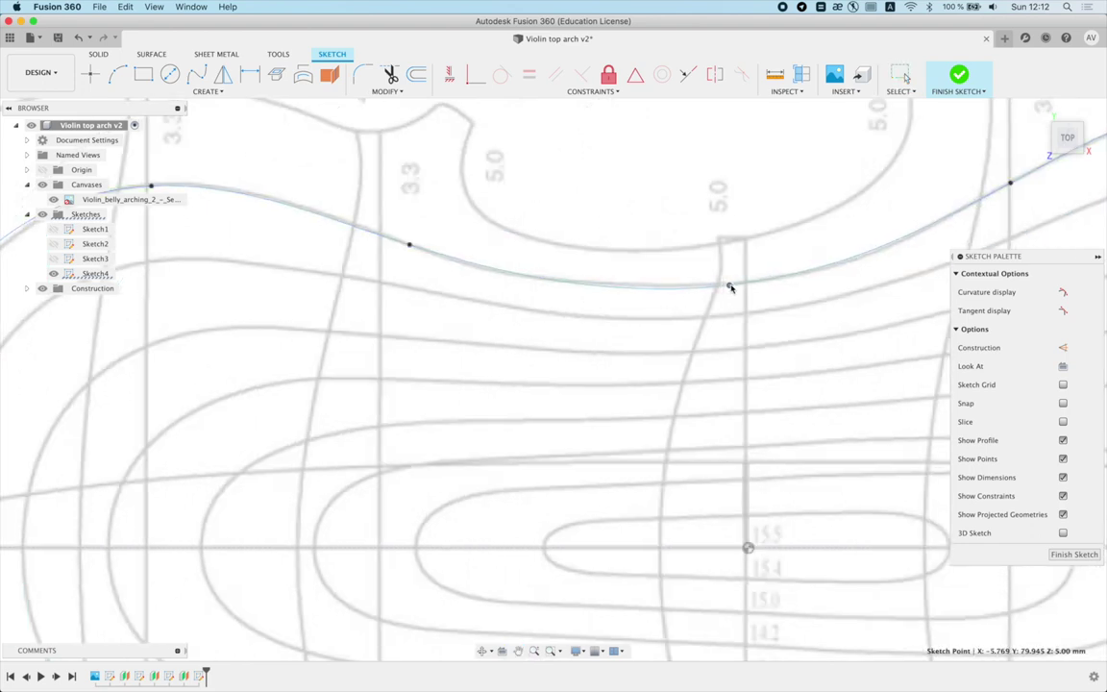
pyautogui.moveTo(788, 298); pyautogui.dragTo(304, 402, button='middle')
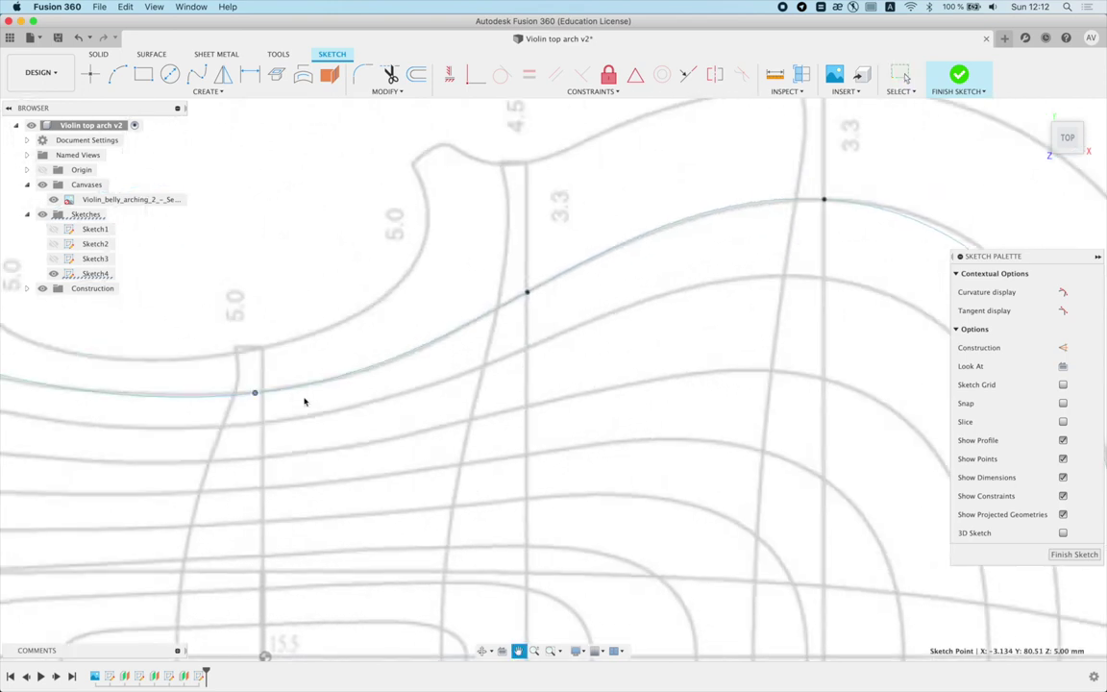
pyautogui.scroll(-3, 561, 294)
pyautogui.scroll(-1, 731, 384)
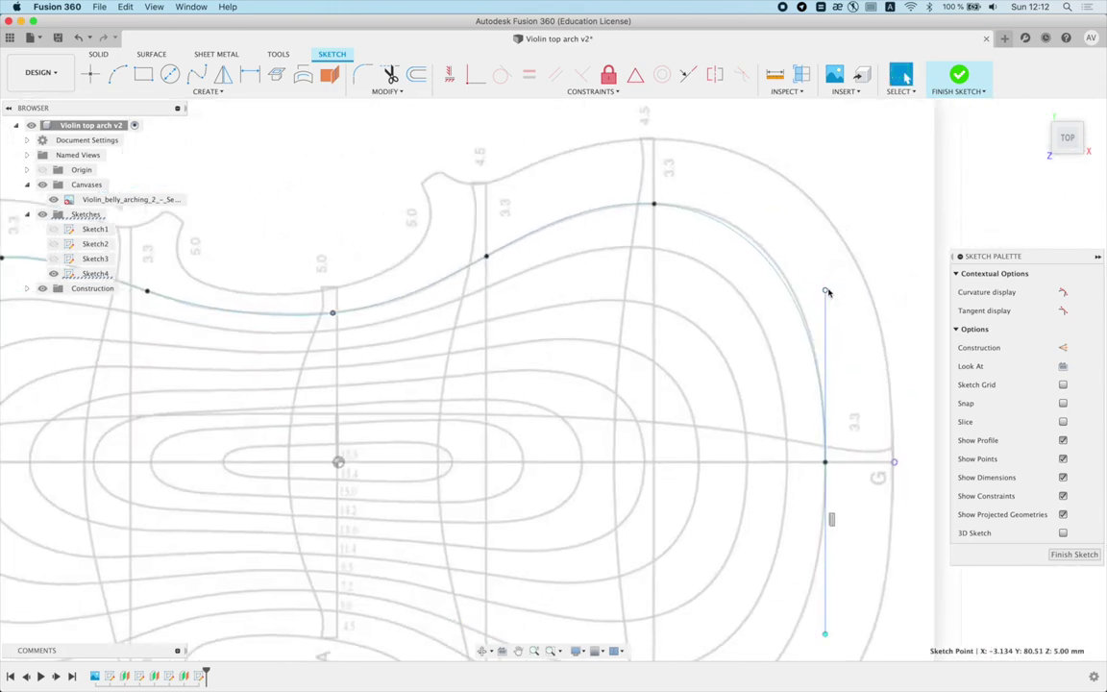
pyautogui.moveTo(828, 292); pyautogui.dragTo(829, 286)
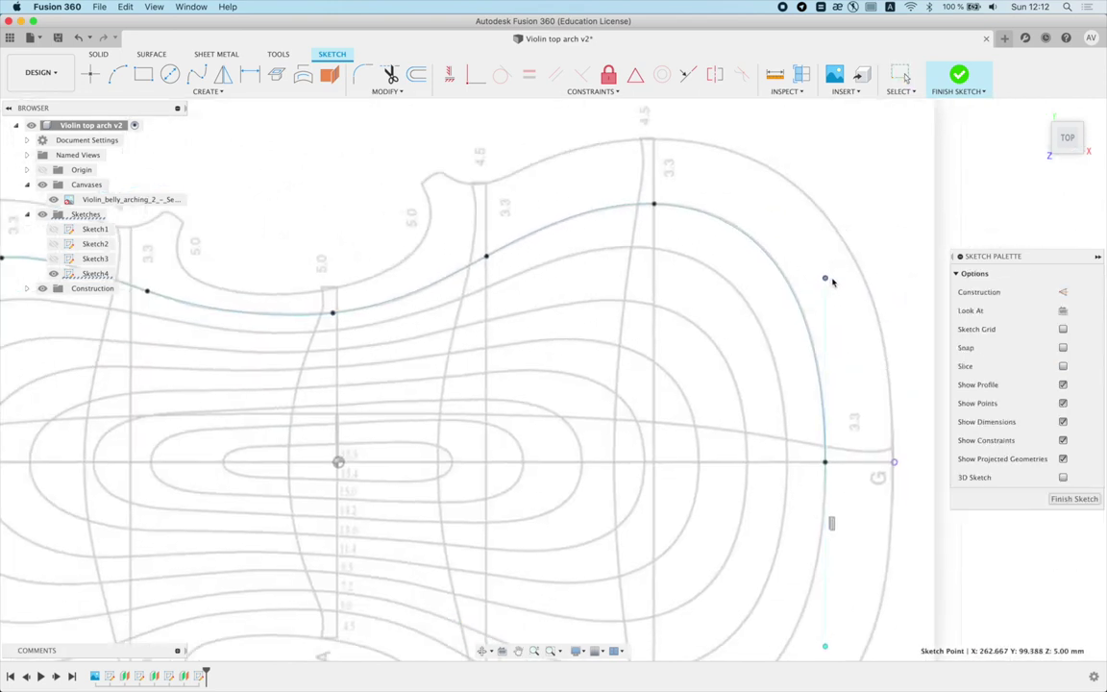
pyautogui.scroll(-3, 744, 323)
pyautogui.scroll(1, 247, 302)
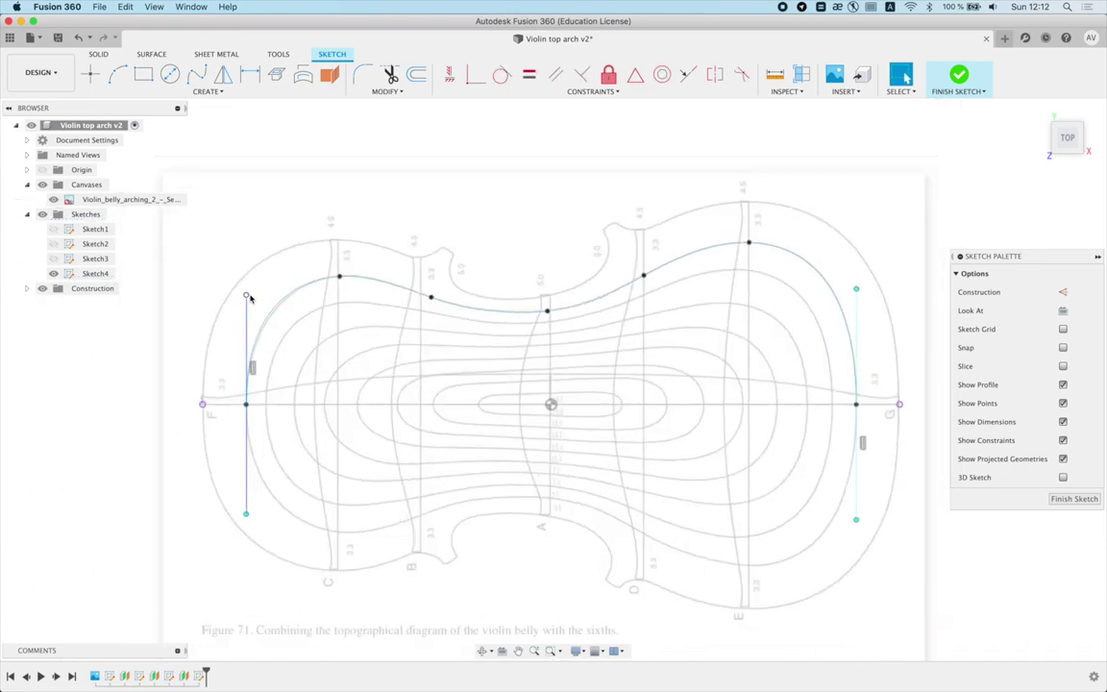
# Step: Mirror the arching spline about the horizontal centre line to close the profile
pyautogui.click(222, 74)
pyautogui.click(318, 284)
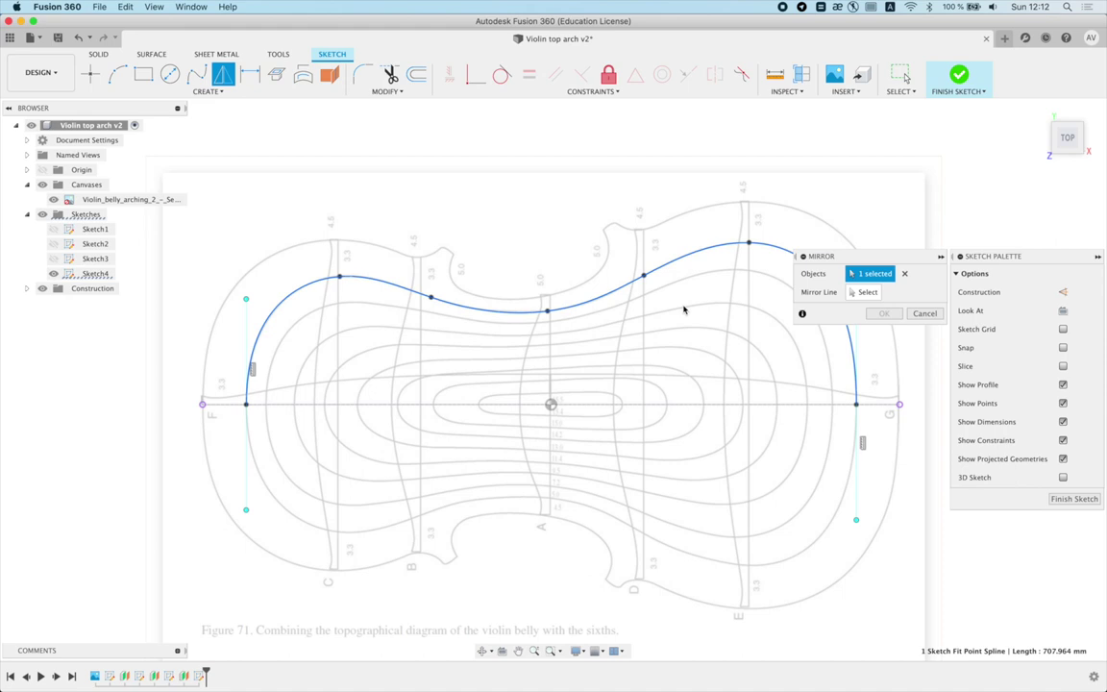
pyautogui.click(865, 291)
pyautogui.click(808, 402)
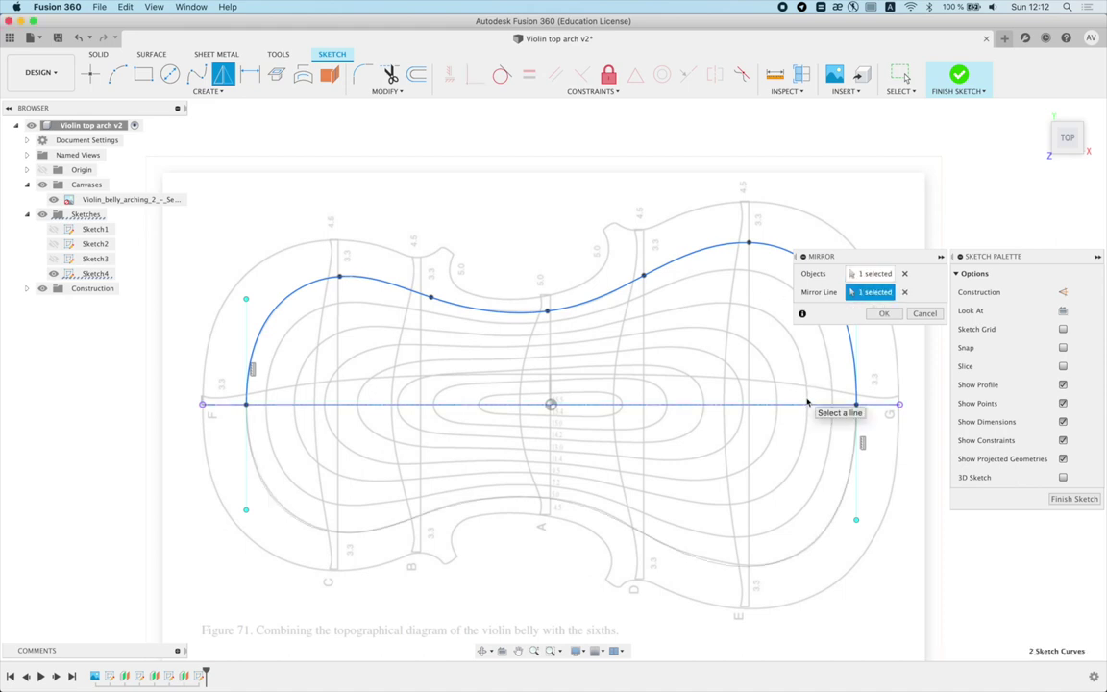
pyautogui.press('Return')
pyautogui.scroll(3, 500, 538)
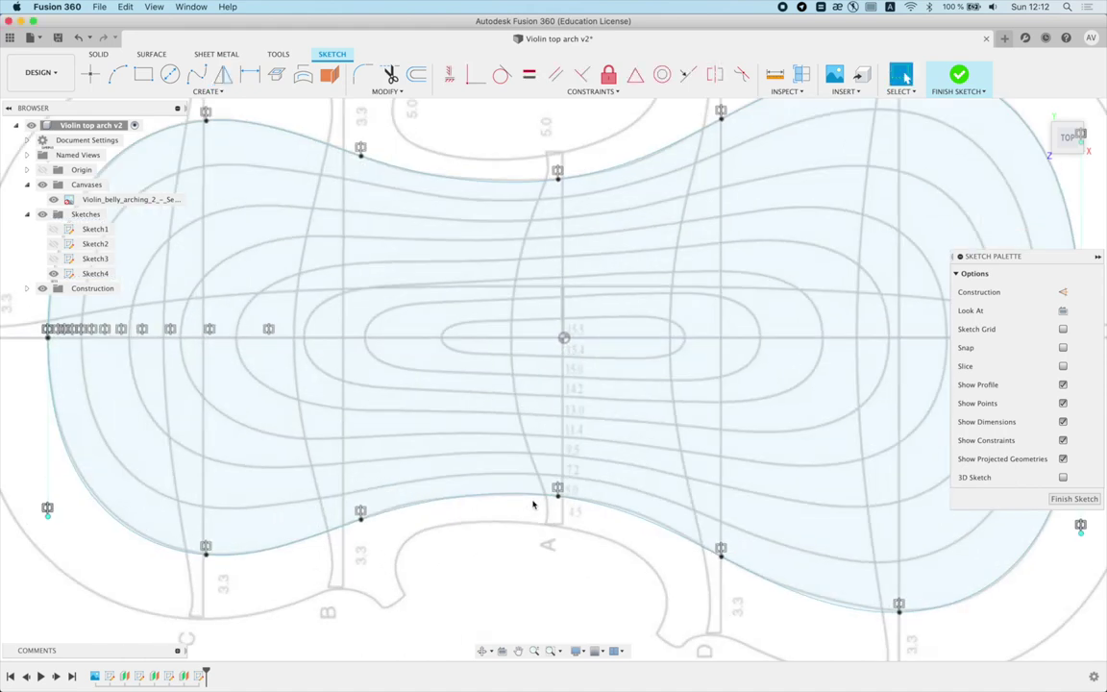
pyautogui.scroll(2, 532, 502)
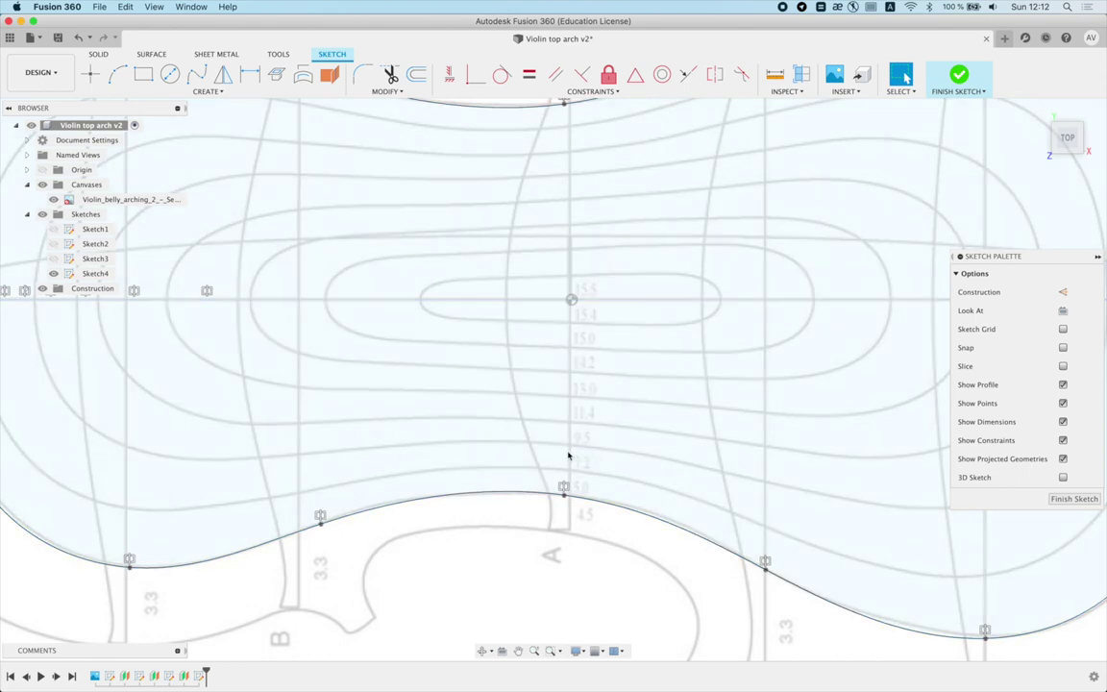
pyautogui.scroll(-2, 579, 456)
# Step: Finish Sketch4 and display Sketch3's profile beside it for comparison
pyautogui.click(960, 75)
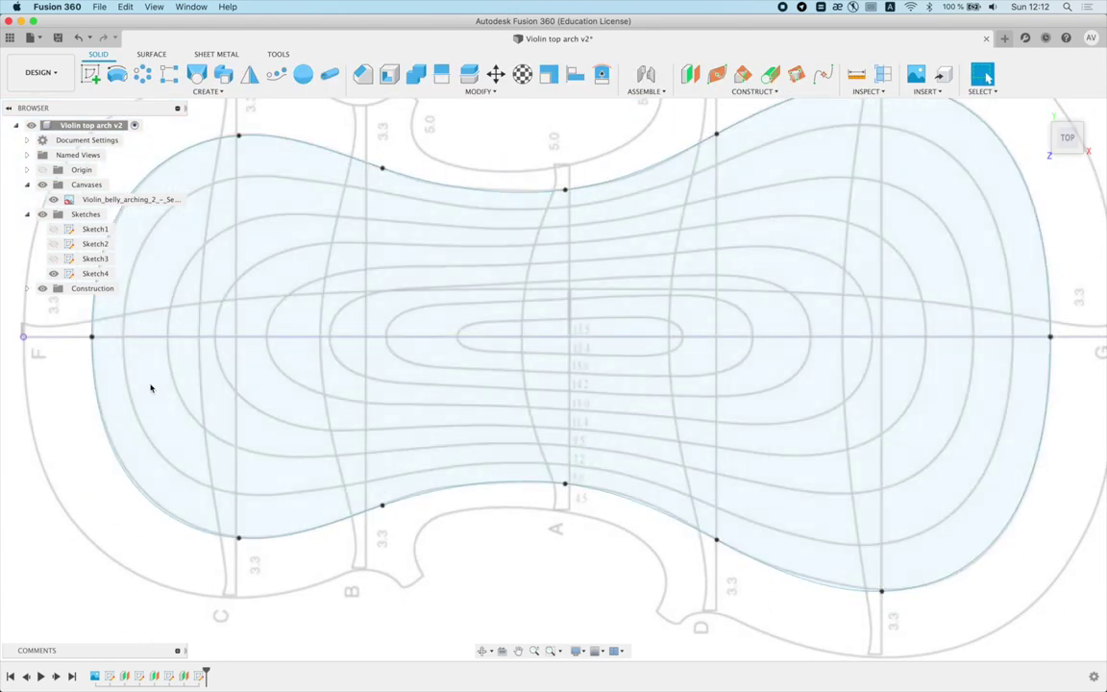
pyautogui.click(54, 259)
pyautogui.click(54, 243)
pyautogui.scroll(-3, 496, 363)
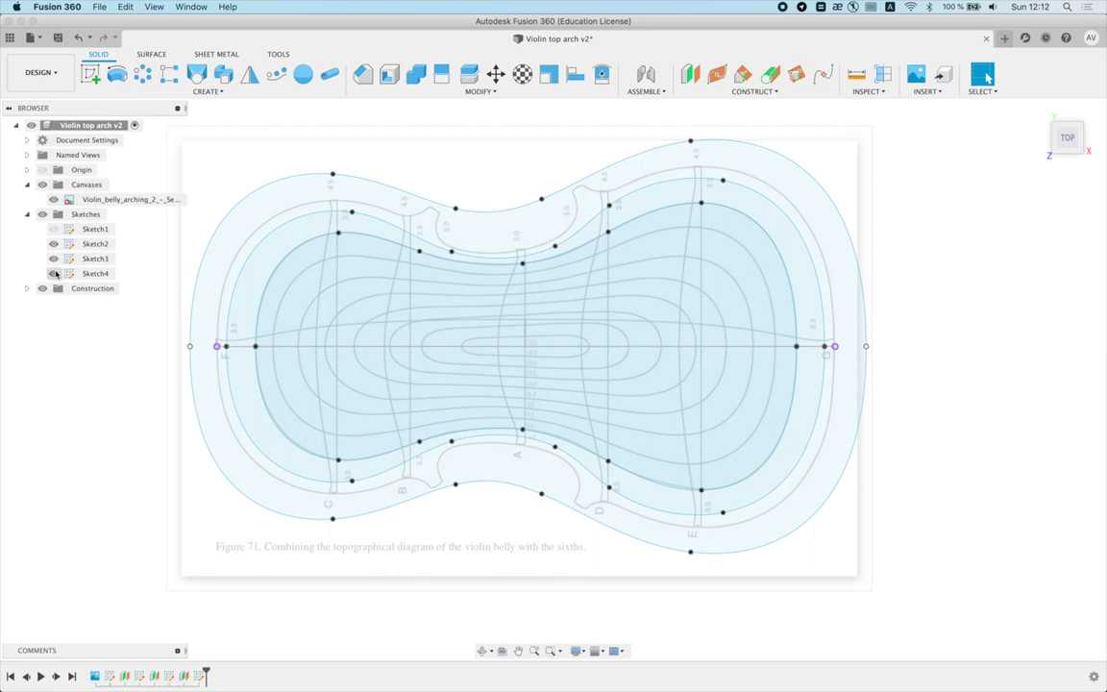
pyautogui.click(54, 243)
# Step: Hide Sketch3 and Sketch4 and add a construction plane offset 9.5 mm from XY
pyautogui.click(54, 258)
pyautogui.click(54, 273)
pyautogui.click(690, 74)
pyautogui.click(566, 306)
pyautogui.write('9.5')
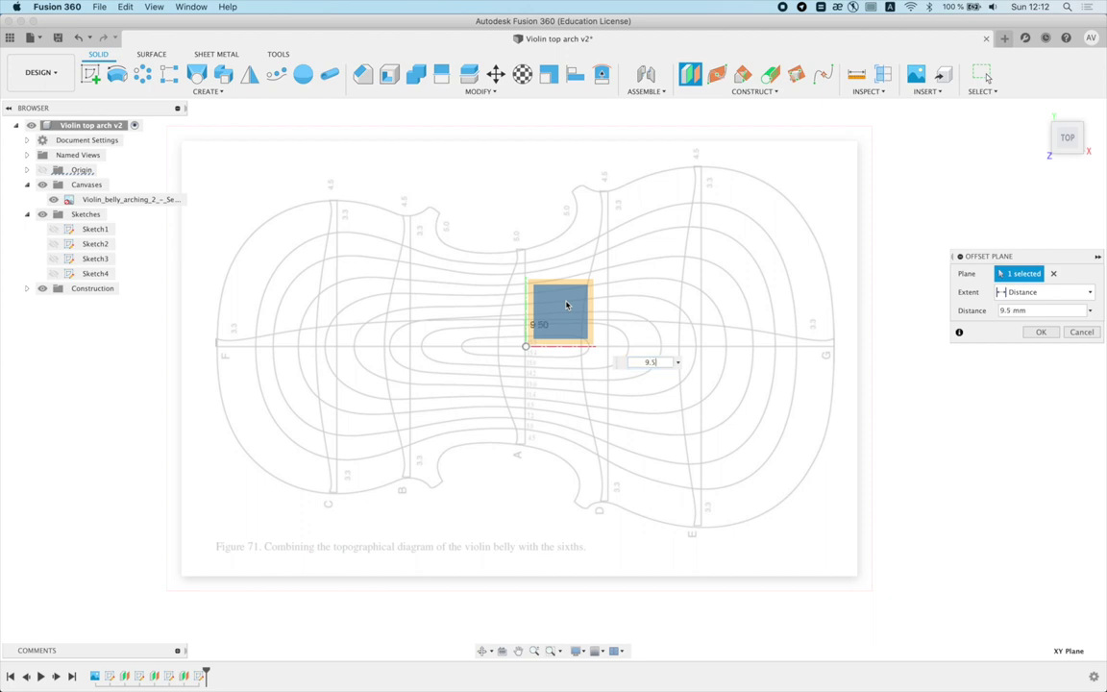
pyautogui.press('Return')
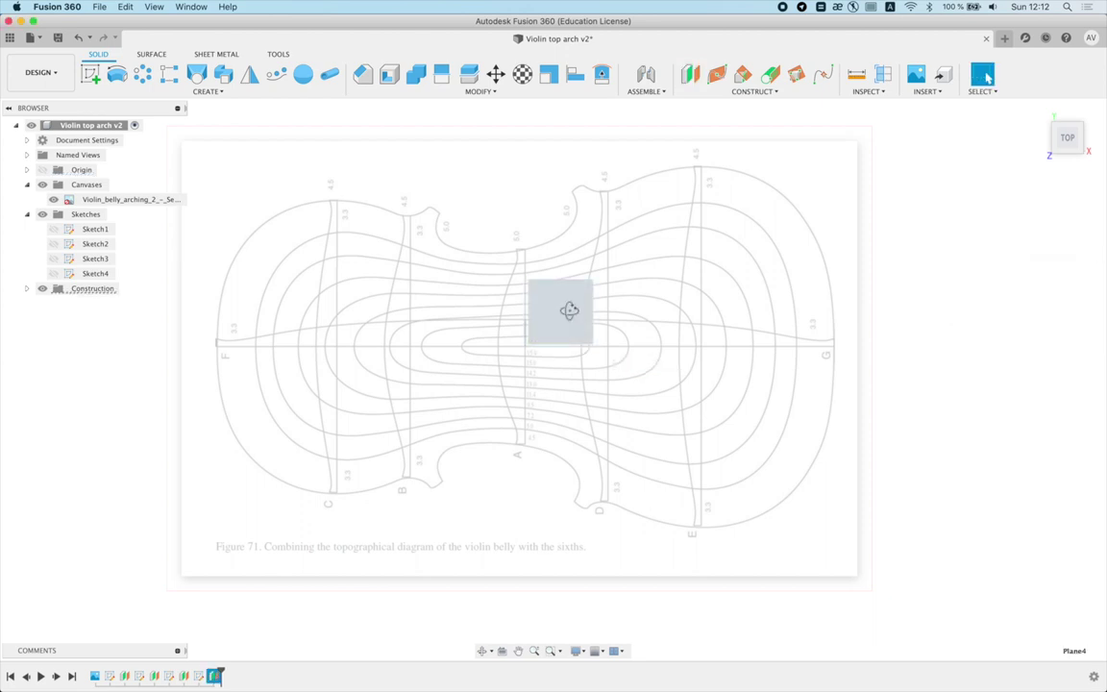
# Step: Start Sketch5 on the new 9.5 mm plane with the horizontal centre line projected
pyautogui.rightClick(569, 309)
pyautogui.click(233, 273)
pyautogui.press('p')
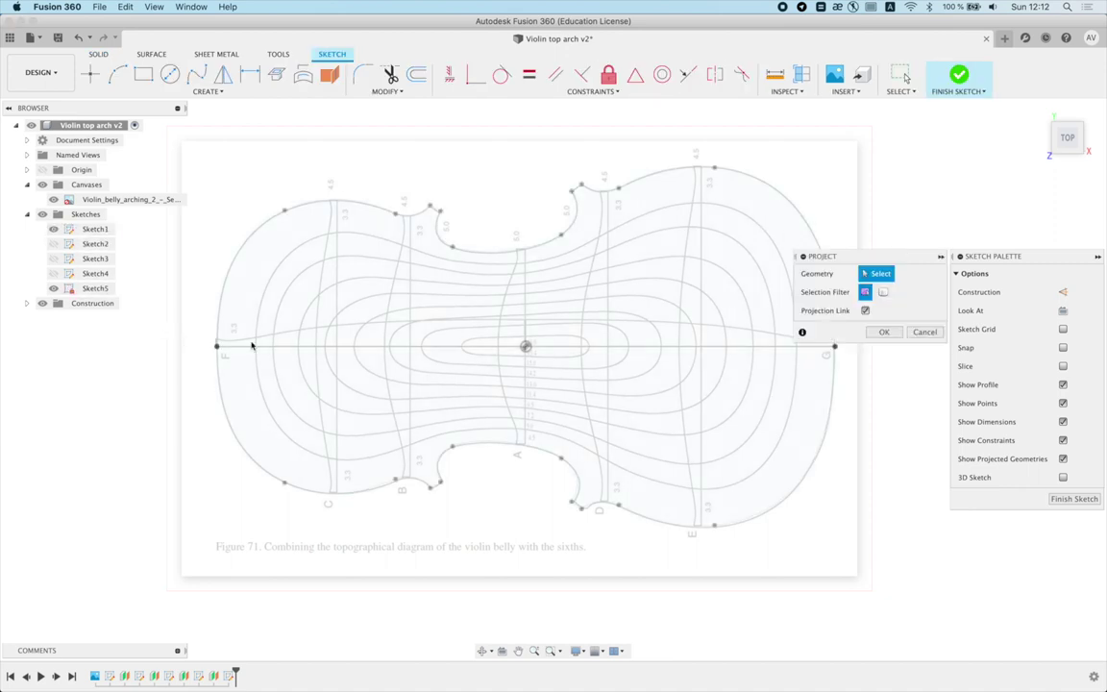
pyautogui.click(274, 346)
pyautogui.press('Return')
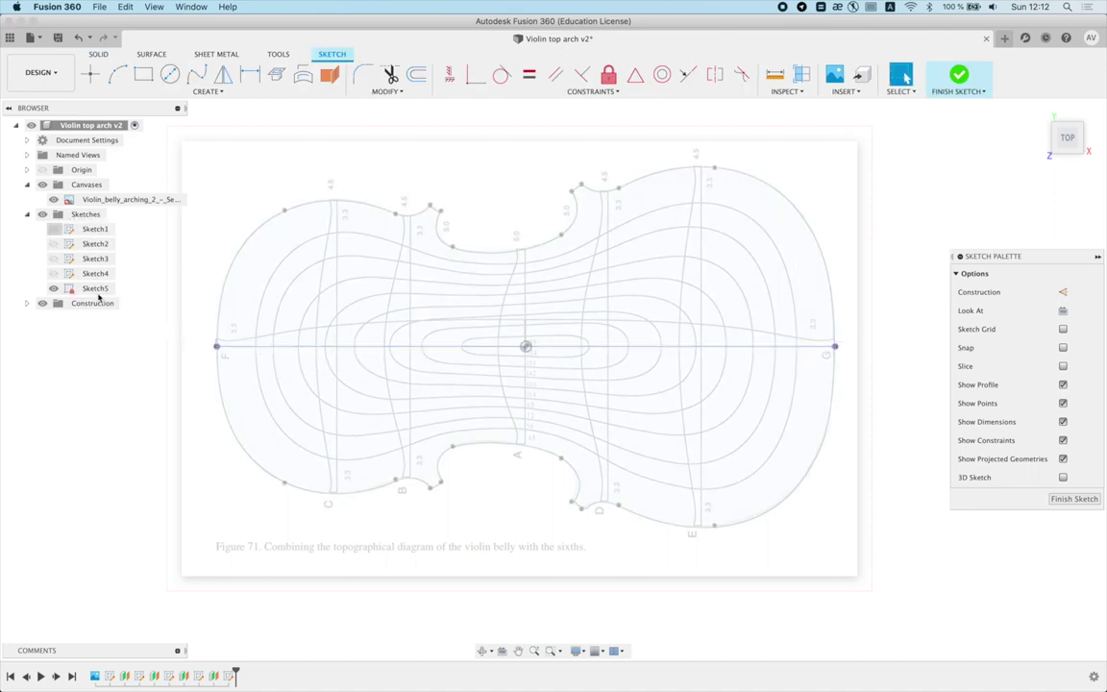
pyautogui.click(197, 74)
pyautogui.scroll(3, 411, 382)
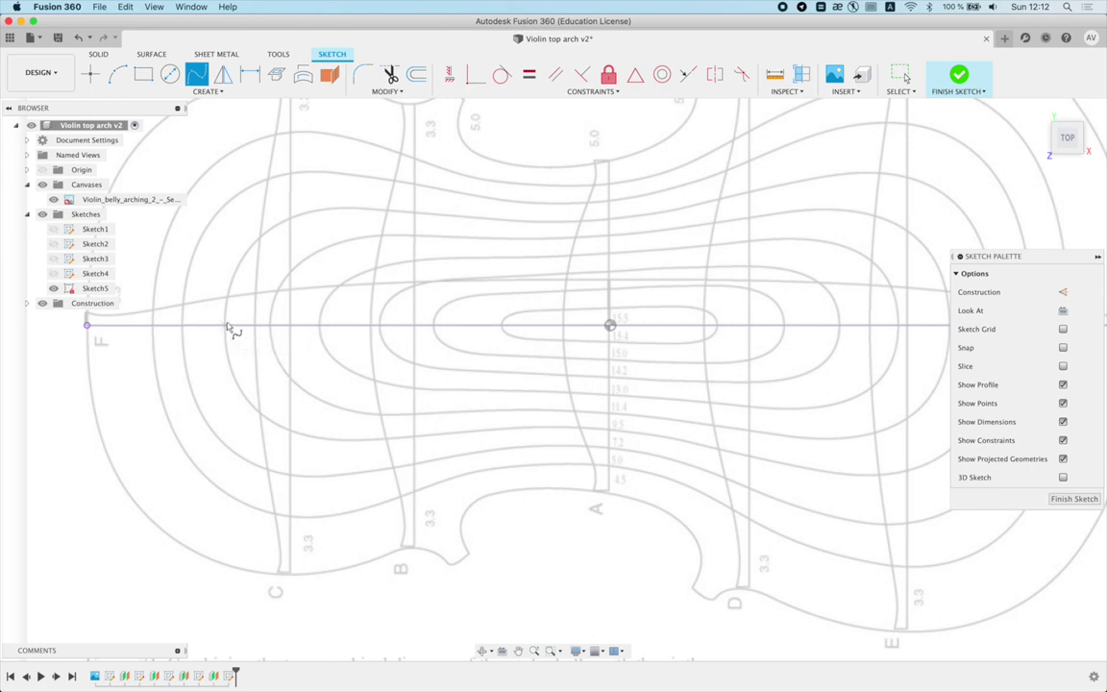
# Step: Trace a fit-point spline along the upper arch, from the centre line's left end to its right end
pyautogui.click(295, 217)
pyautogui.click(415, 215)
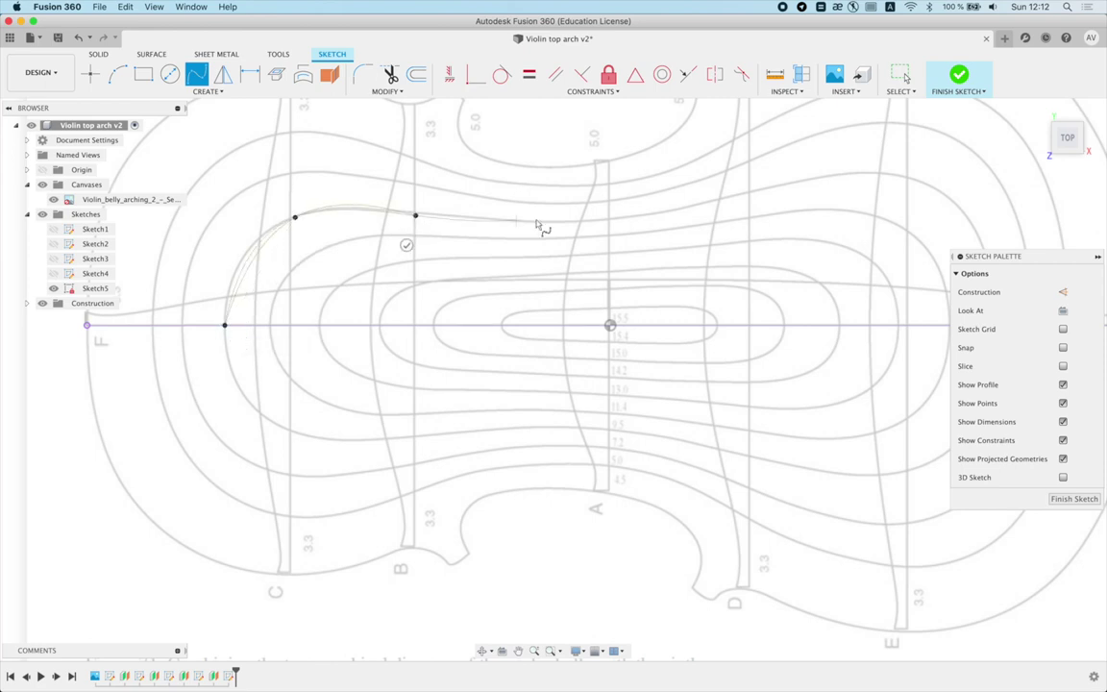
pyautogui.click(616, 218)
pyautogui.click(750, 189)
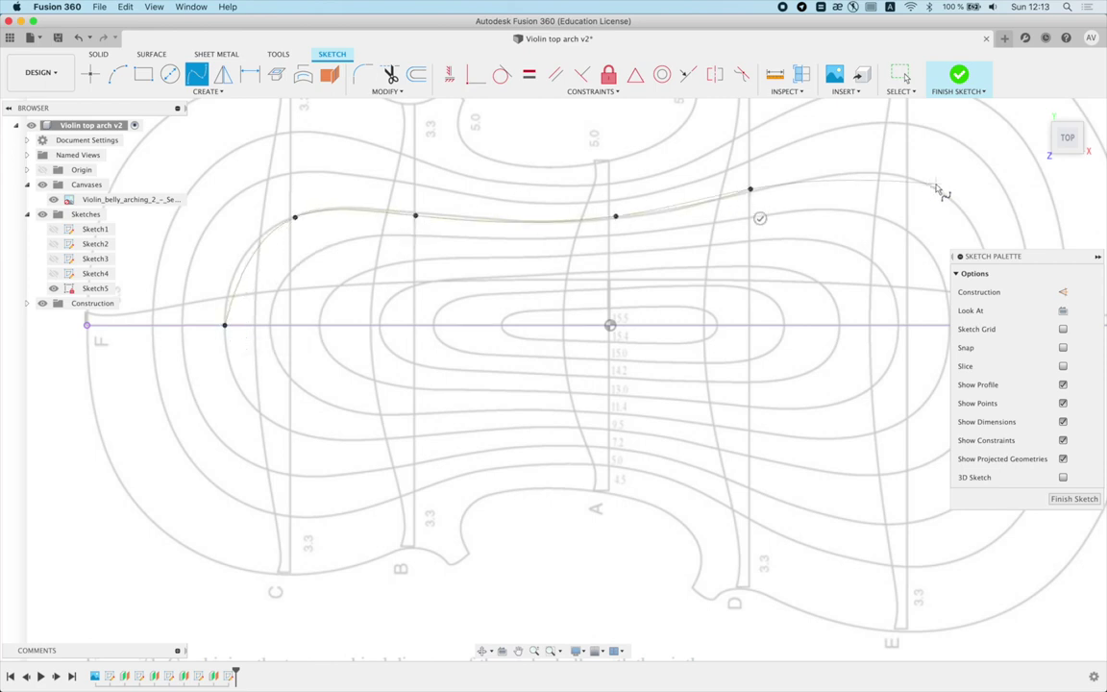
pyautogui.moveTo(857, 231); pyautogui.dragTo(519, 229, button='middle')
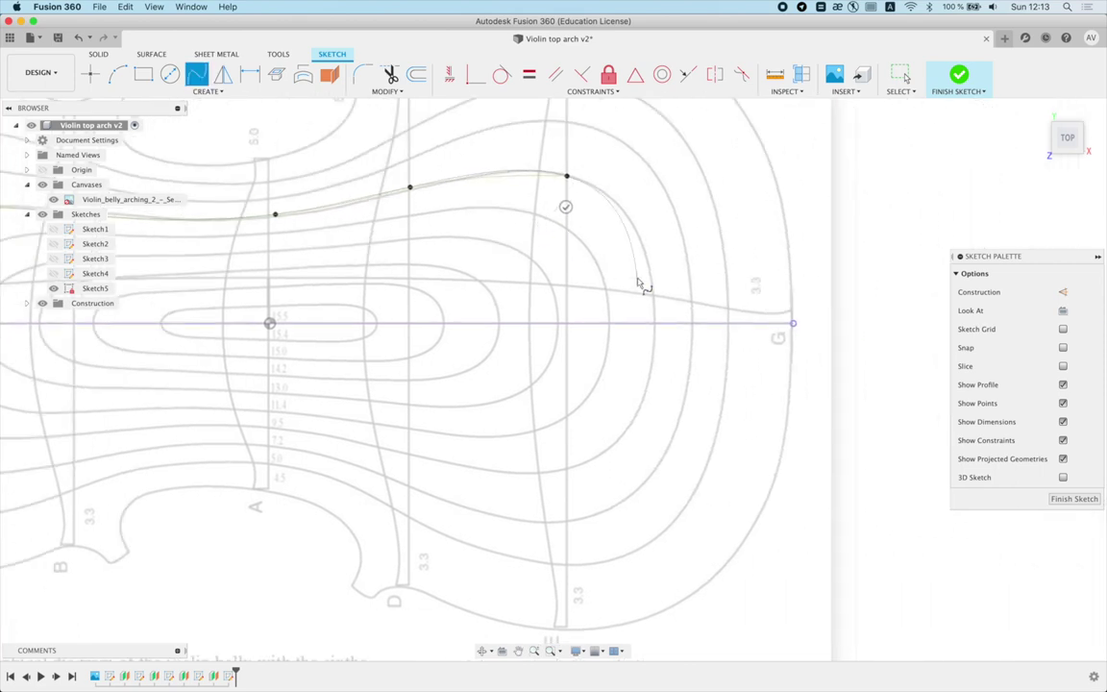
pyautogui.click(654, 325)
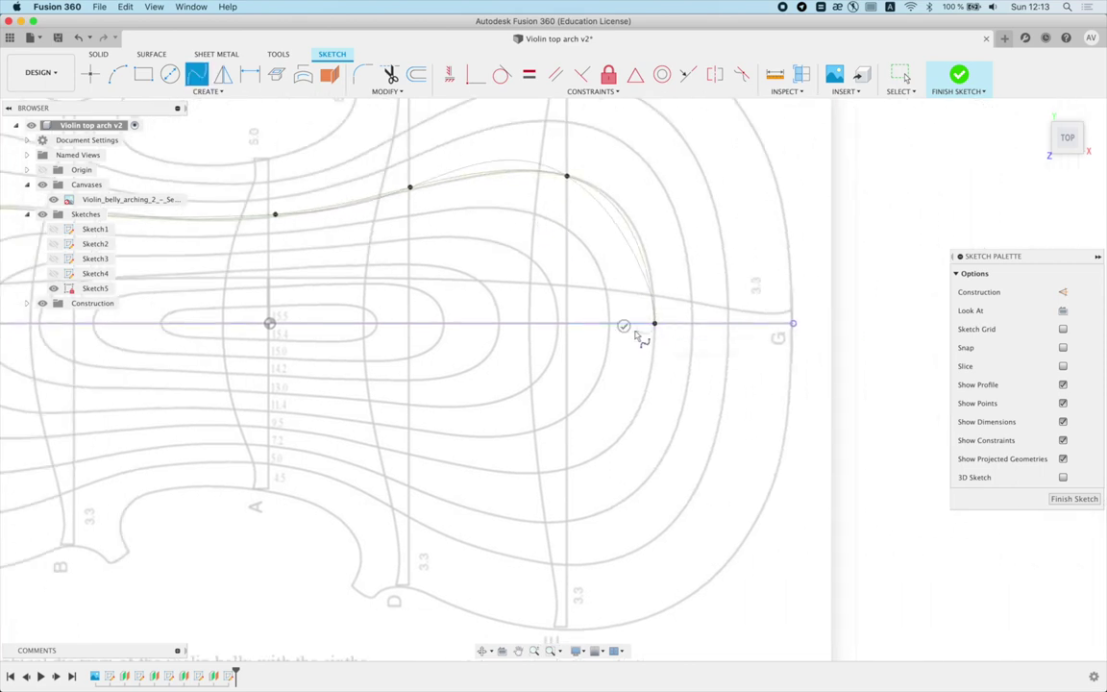
pyautogui.click(624, 326)
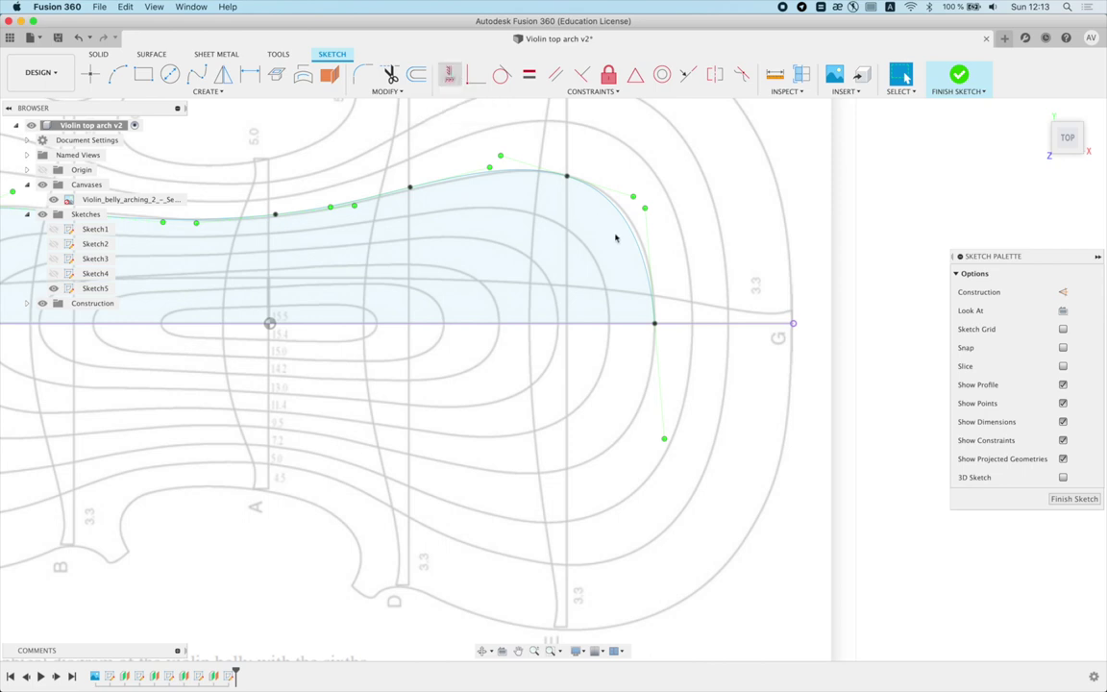
pyautogui.scroll(-5, 778, 250)
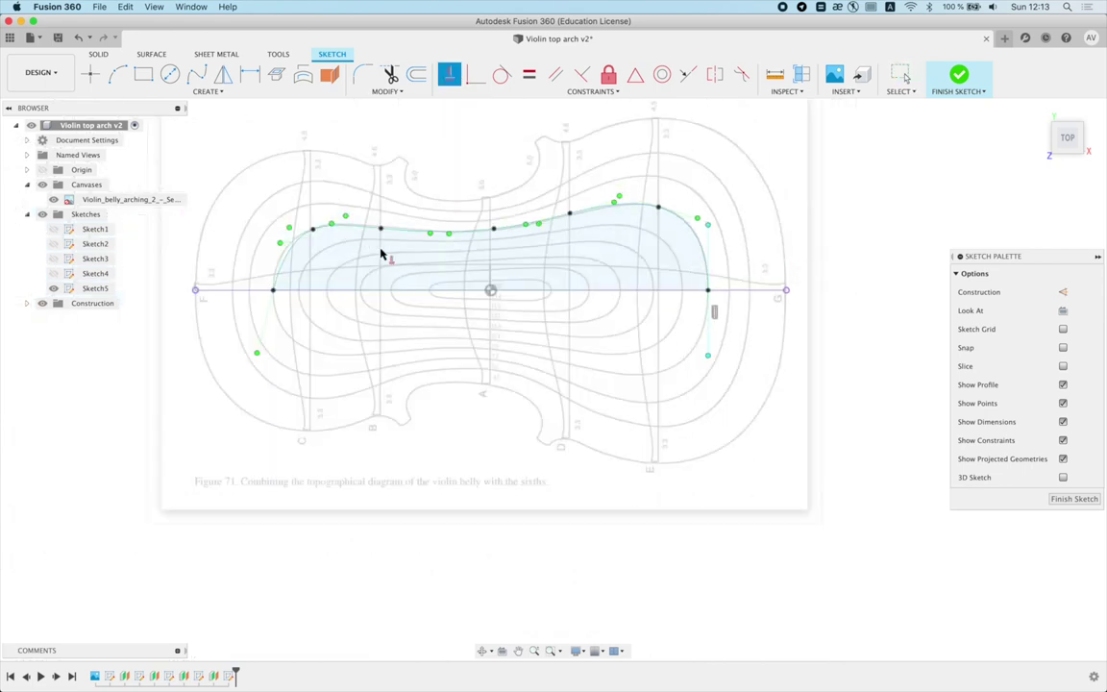
pyautogui.scroll(3, 289, 261)
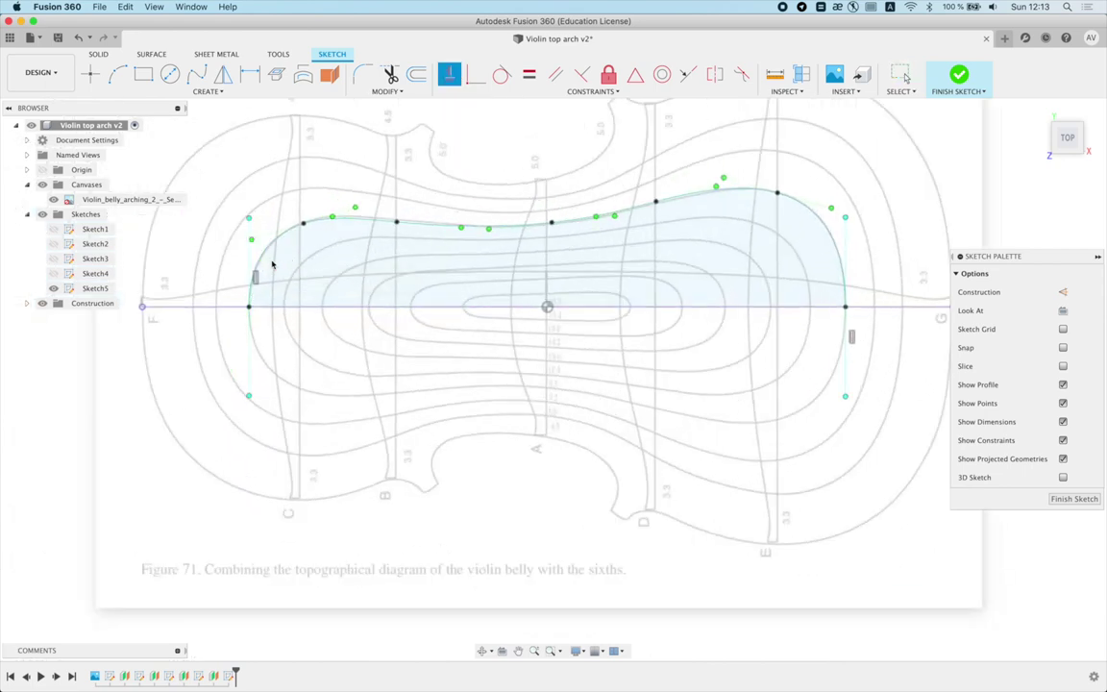
# Step: Select the finished arch curve and inspect it along its full length
pyautogui.press('Escape')
pyautogui.scroll(1, 288, 262)
pyautogui.scroll(3, 289, 261)
pyautogui.click(322, 190)
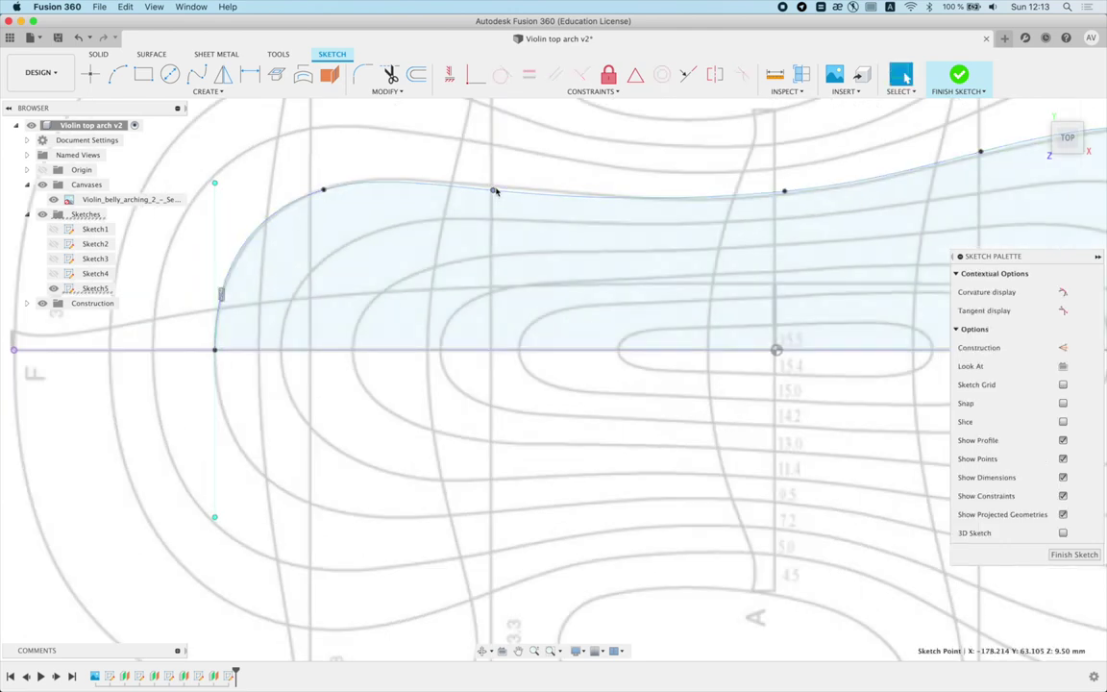
pyautogui.moveTo(714, 200); pyautogui.dragTo(509, 232, button='middle')
pyautogui.scroll(3, 519, 232)
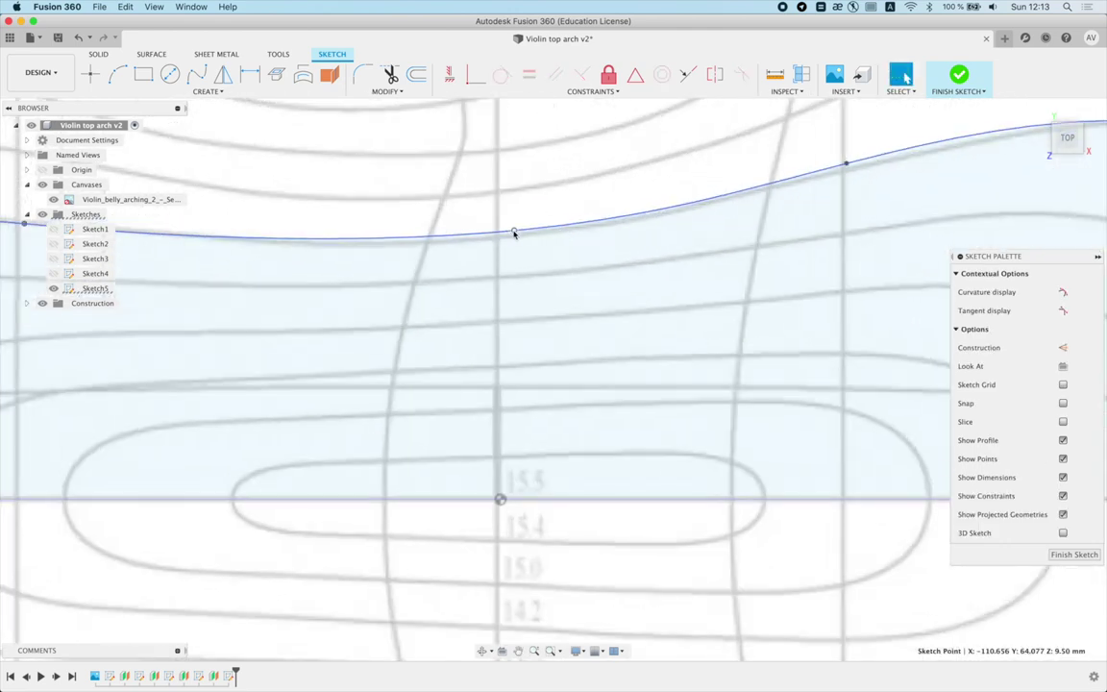
pyautogui.scroll(-3, 513, 234)
pyautogui.scroll(-2, 519, 204)
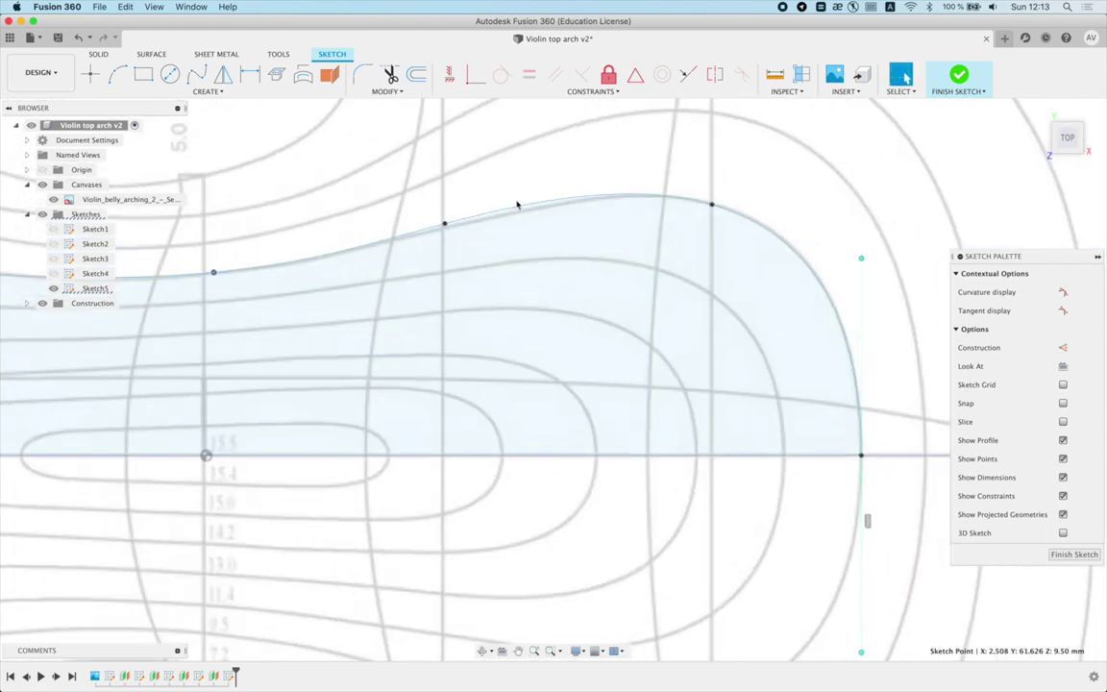
pyautogui.scroll(2, 425, 234)
pyautogui.scroll(-2, 490, 218)
pyautogui.scroll(-3, 722, 314)
pyautogui.scroll(-3, 627, 308)
pyautogui.scroll(1, 577, 404)
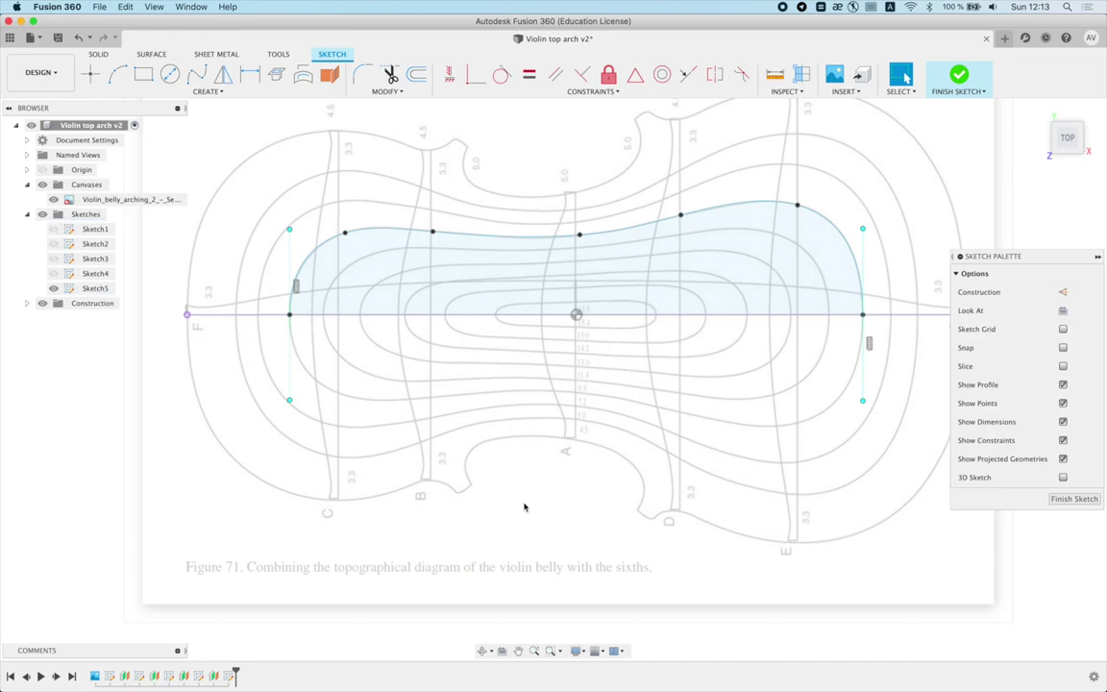
pyautogui.click(223, 74)
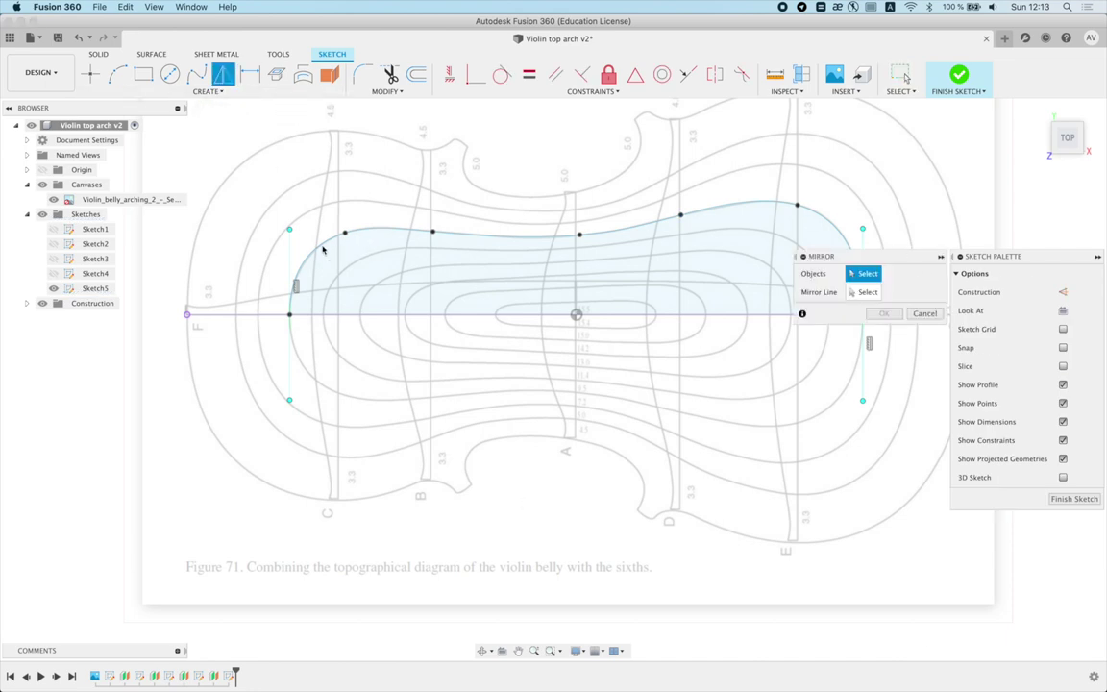
# Step: Mirror the arch spline across the centre line
pyautogui.click(580, 234)
pyautogui.click(728, 316)
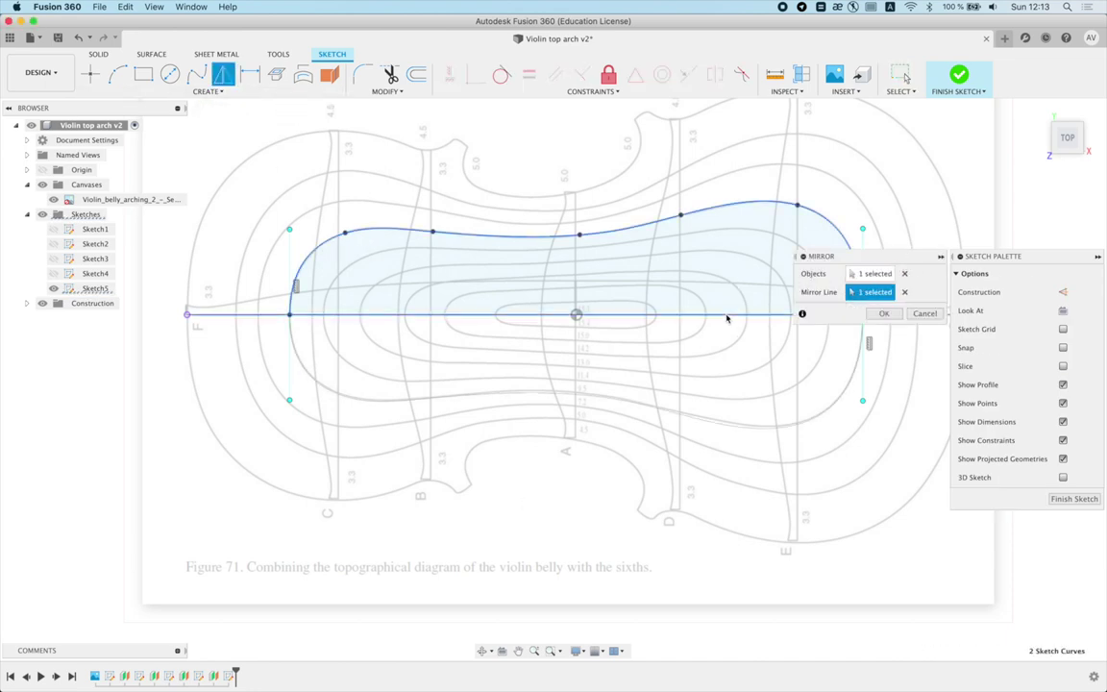
pyautogui.press('Return')
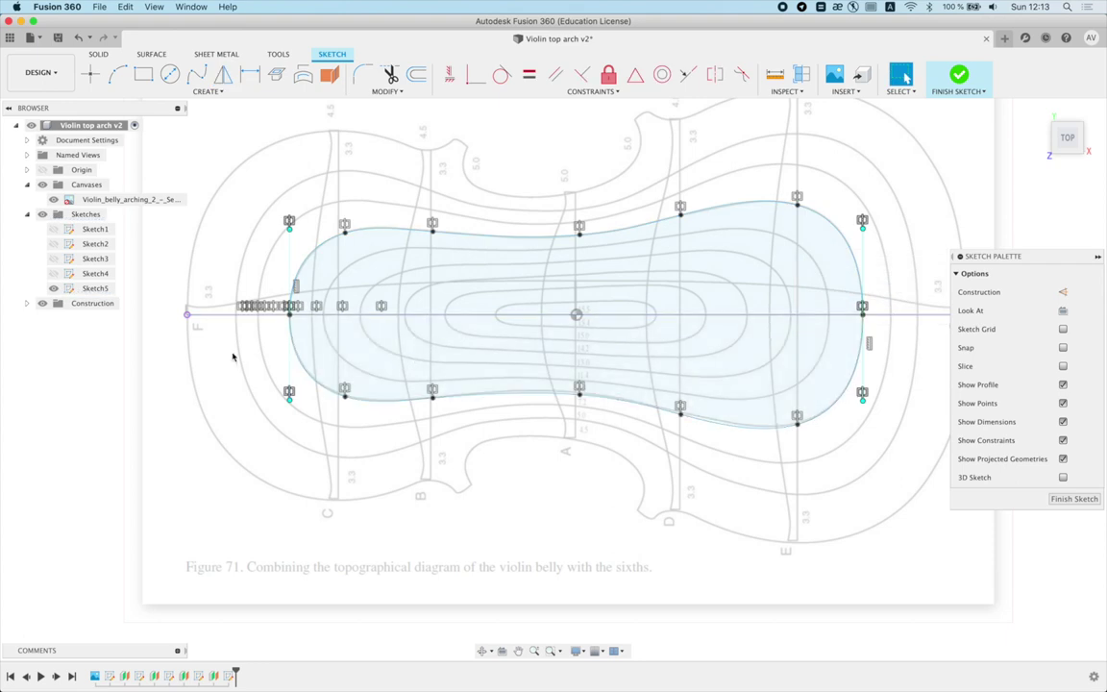
# Step: Turn the horizontal centre line into construction geometry
pyautogui.click(228, 316)
pyautogui.click(1064, 292)
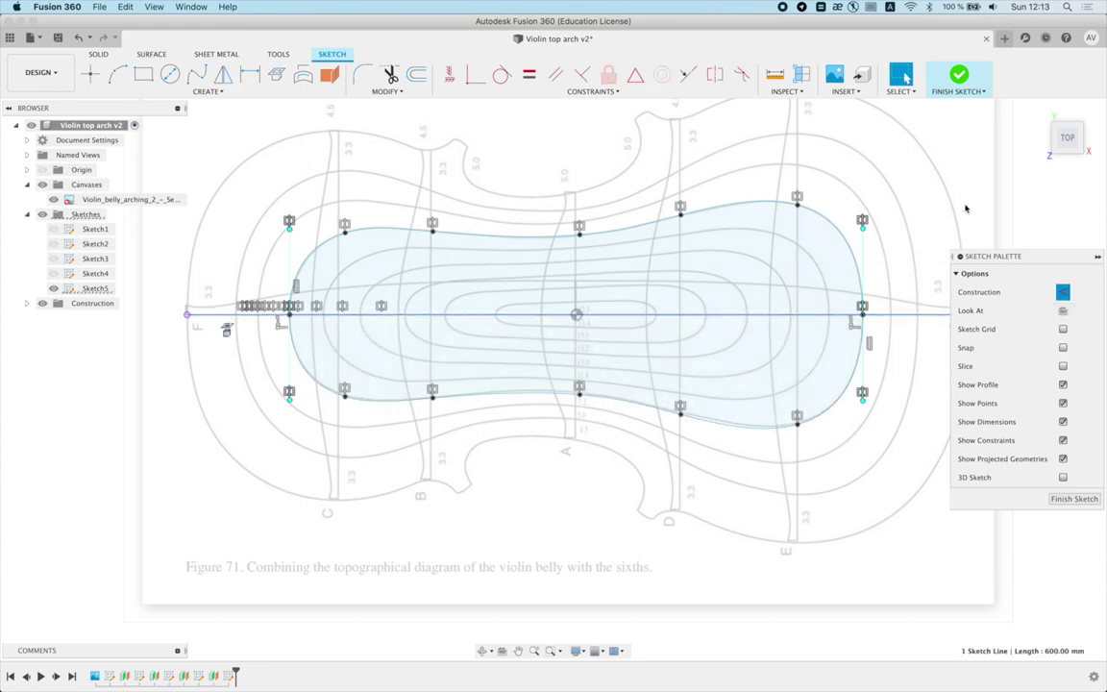
pyautogui.click(964, 209)
# Step: Finish Sketch5 and hide it in the browser
pyautogui.click(955, 86)
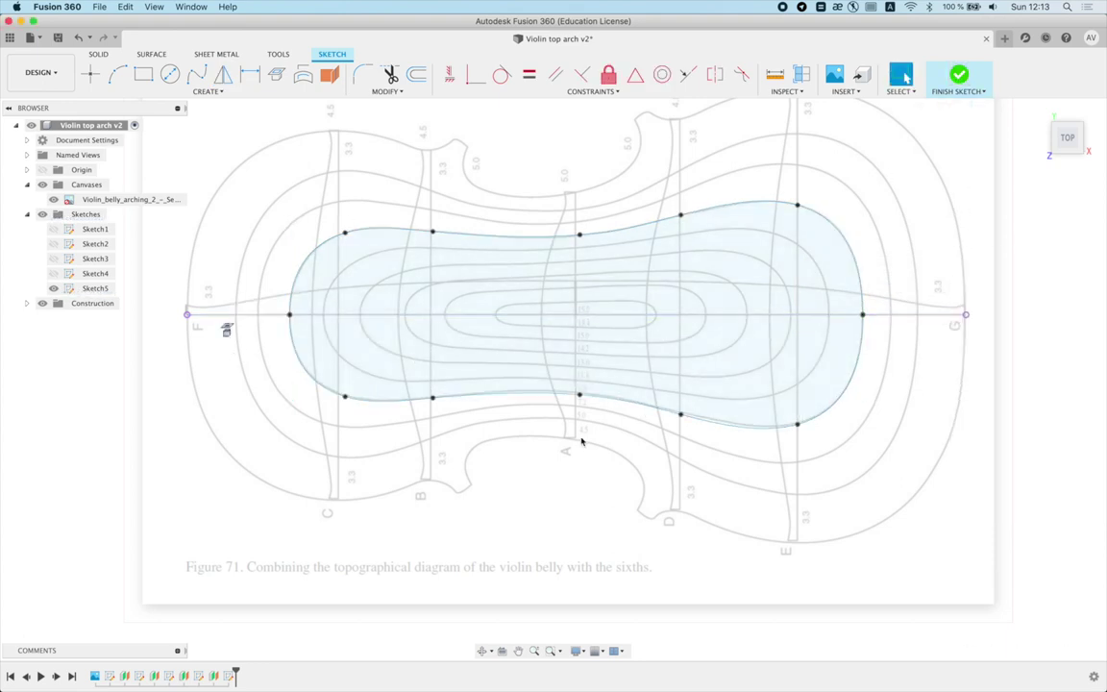
pyautogui.scroll(3, 571, 471)
pyautogui.scroll(2, 589, 238)
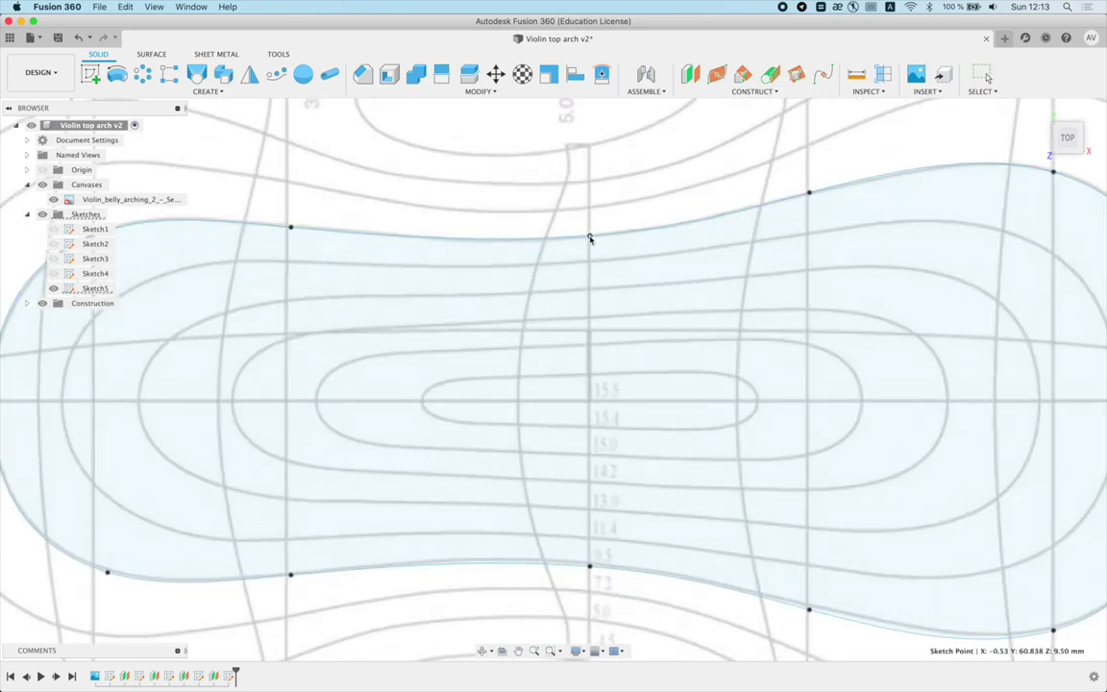
pyautogui.scroll(-5, 590, 238)
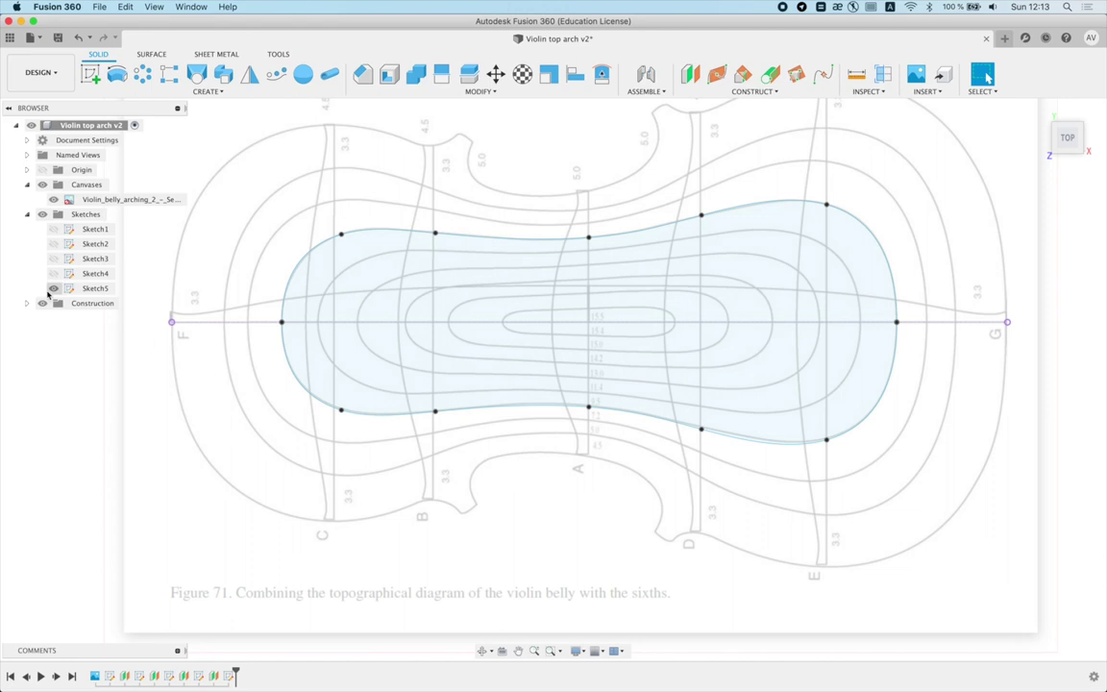
pyautogui.click(54, 289)
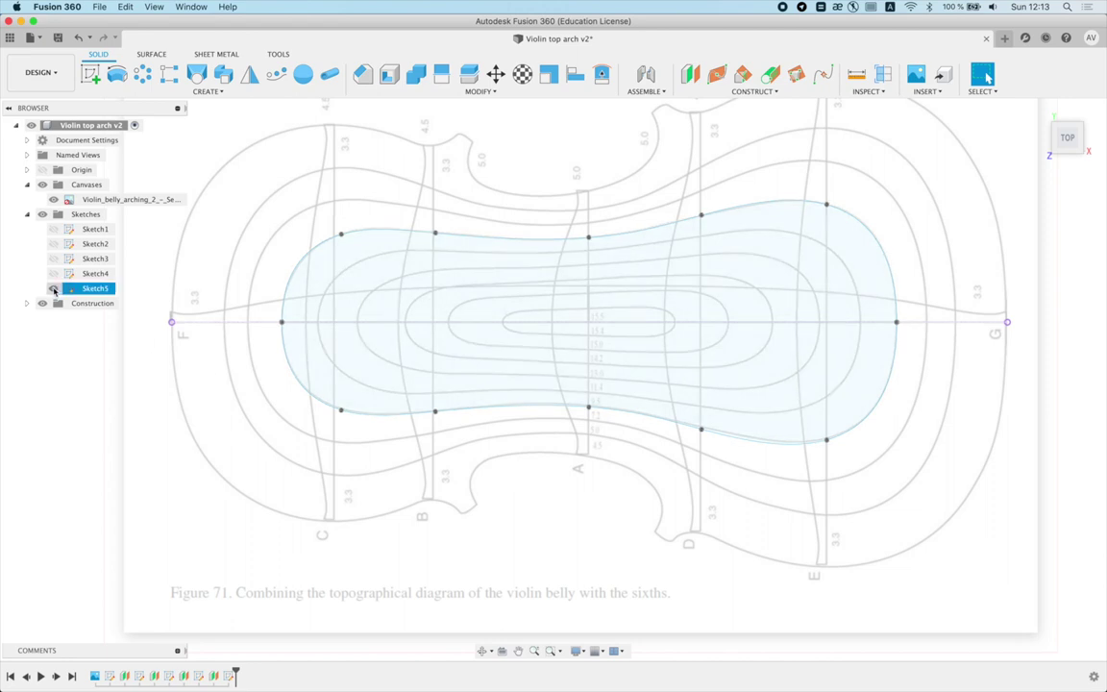
pyautogui.click(55, 289)
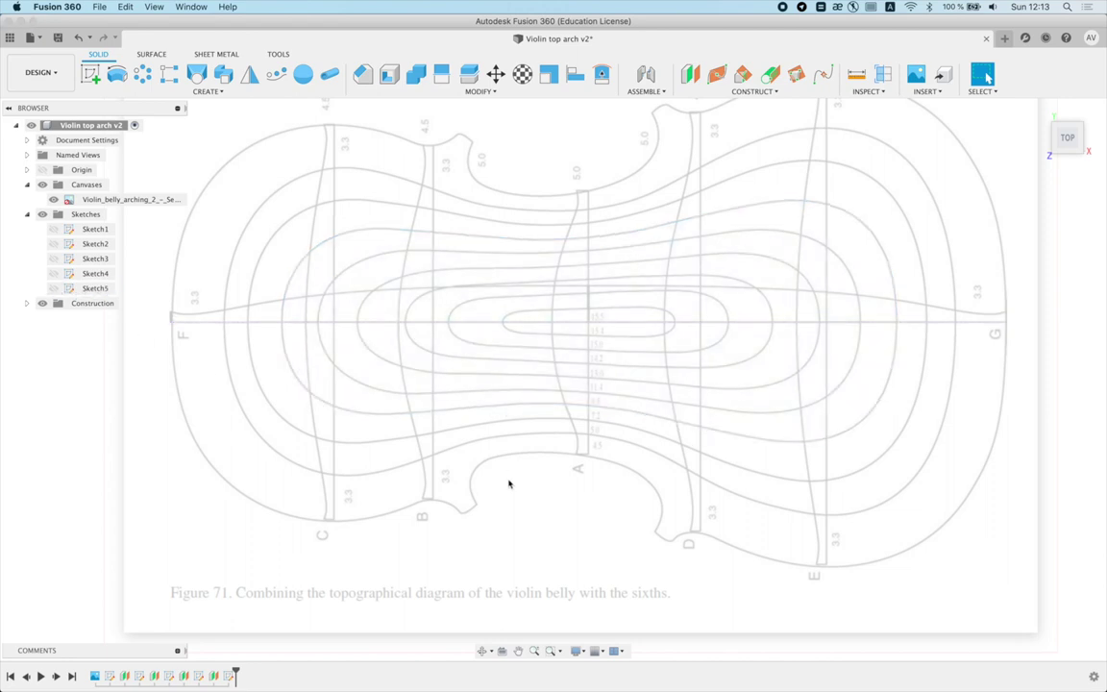
# Step: Create a plane offset 13 mm from the XY plane and start a sketch on it
pyautogui.click(690, 74)
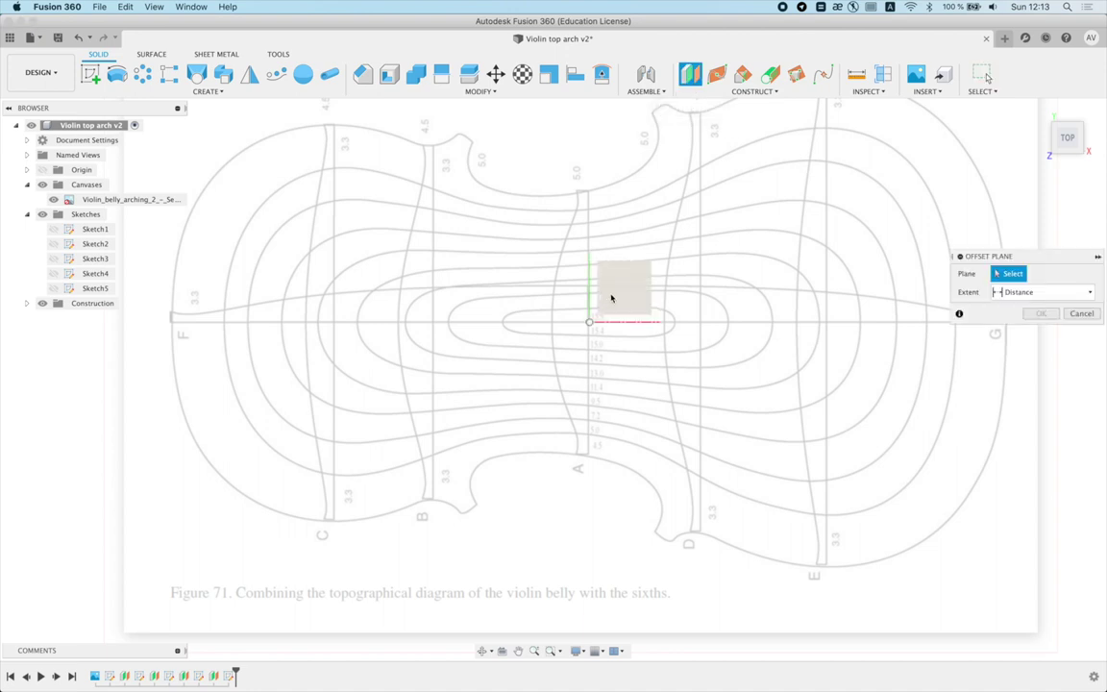
pyautogui.click(610, 296)
pyautogui.press('Return')
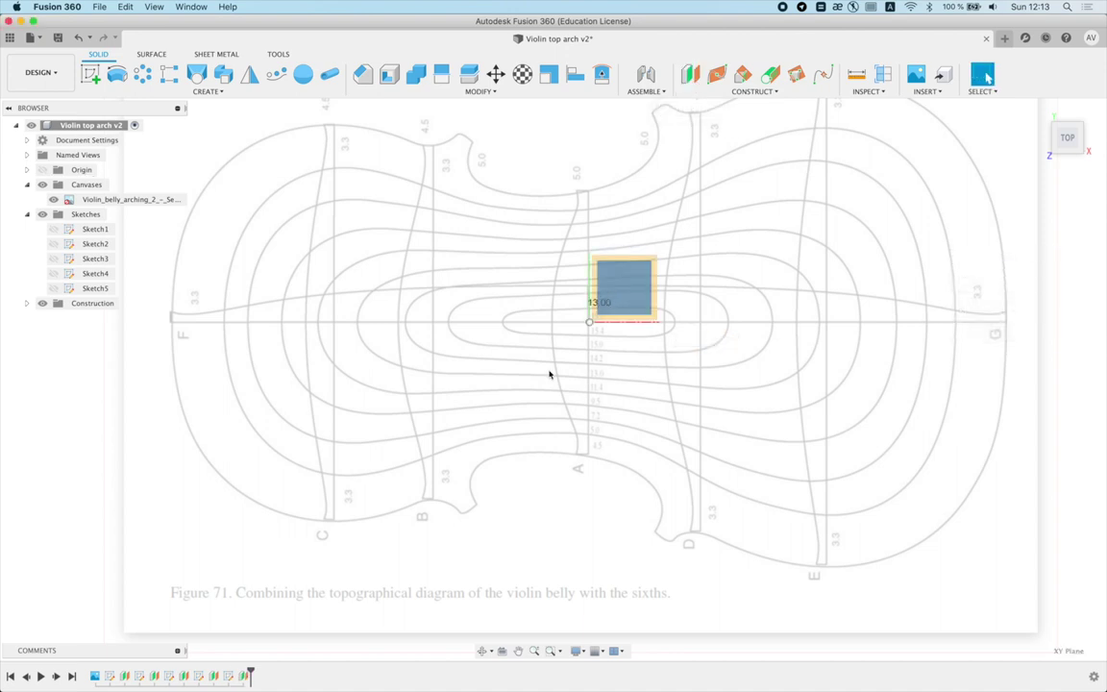
pyautogui.rightClick(621, 302)
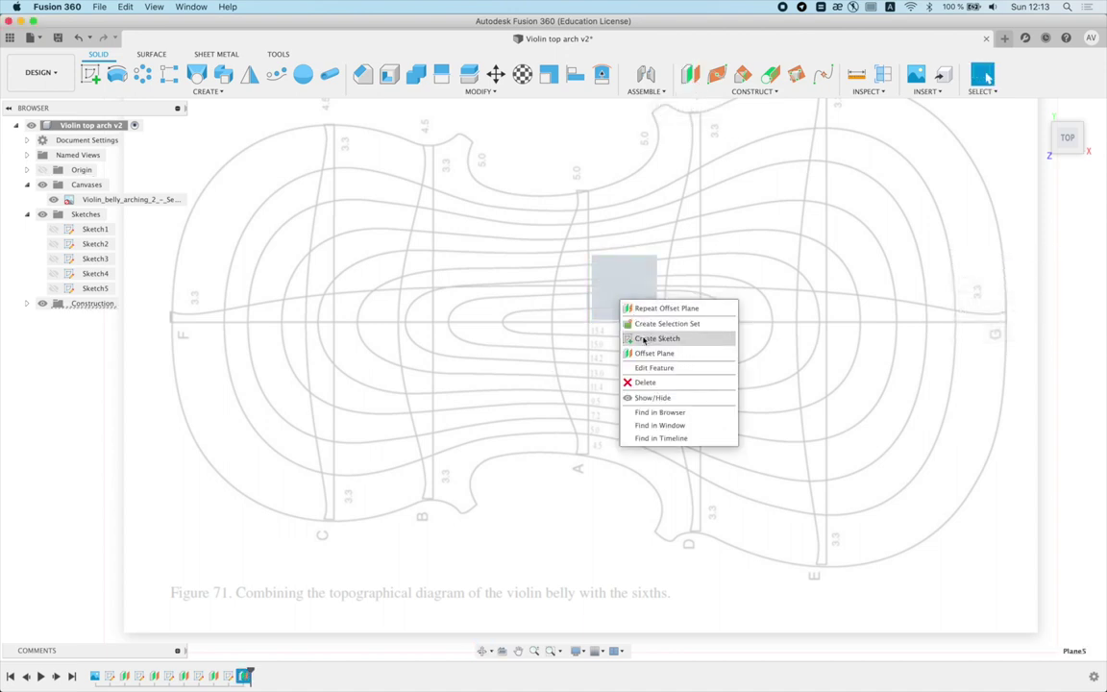
pyautogui.click(642, 338)
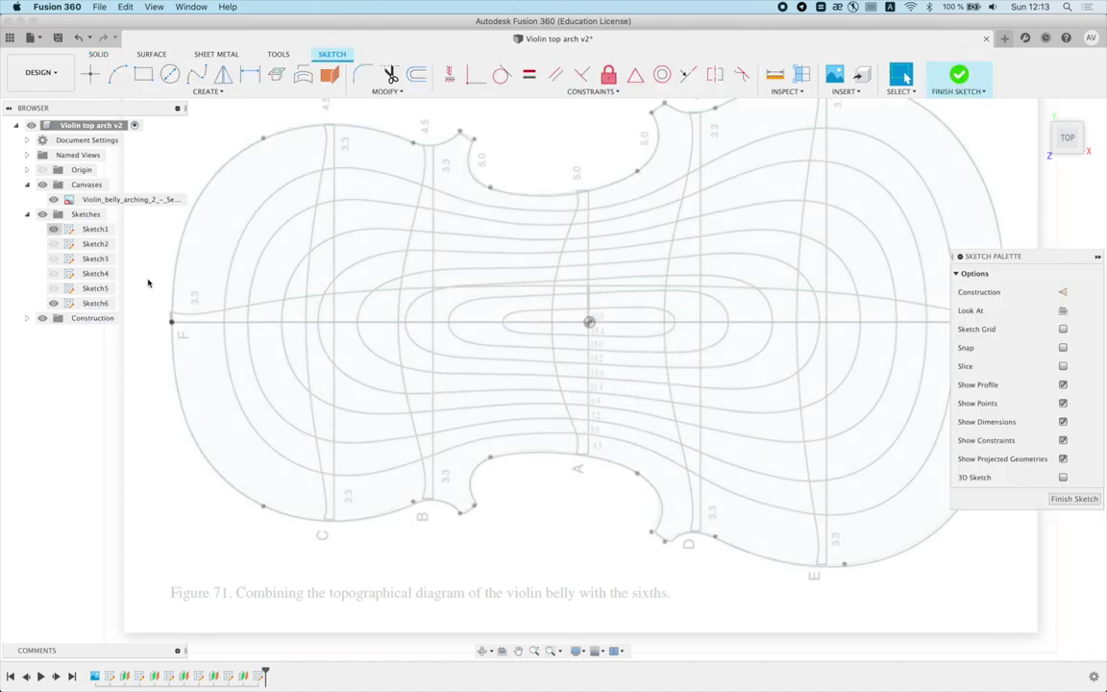
# Step: Project the centre line into Sketch6 and hide Sketch1
pyautogui.press('p')
pyautogui.click(394, 322)
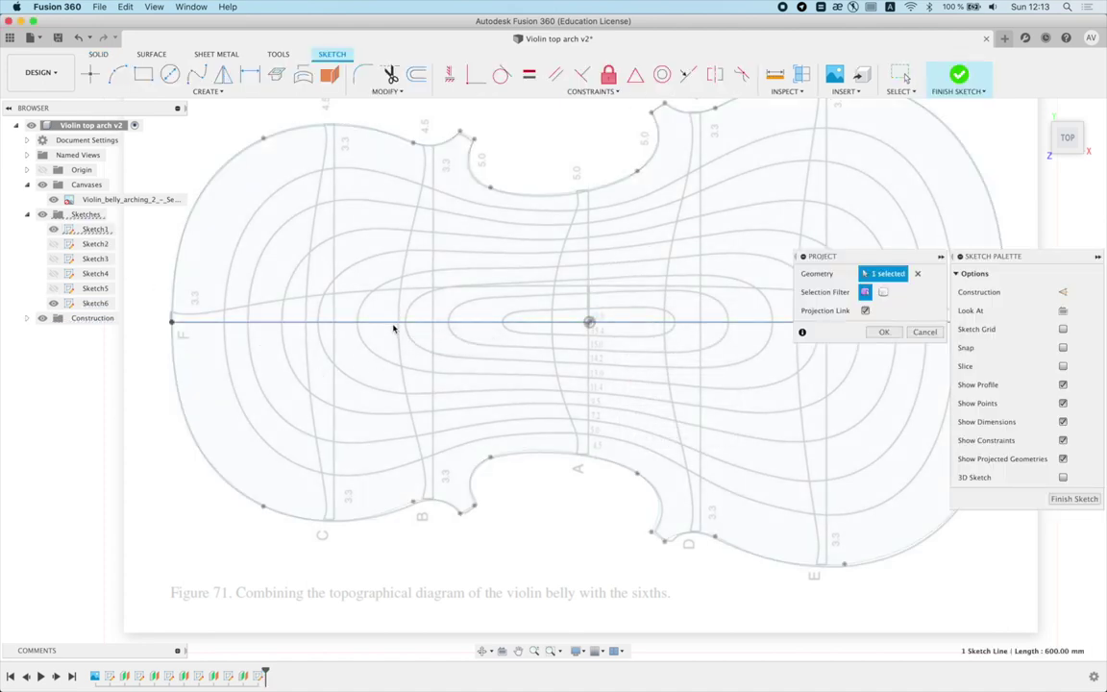
pyautogui.press('Return')
pyautogui.click(55, 229)
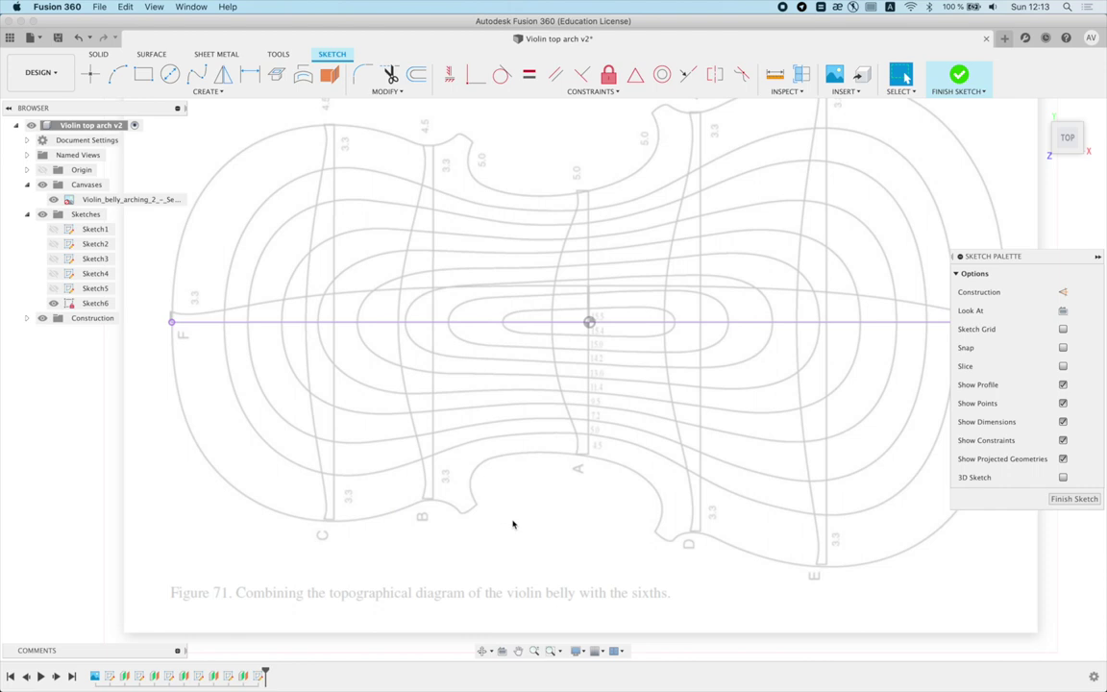
pyautogui.click(196, 74)
pyautogui.scroll(4, 575, 371)
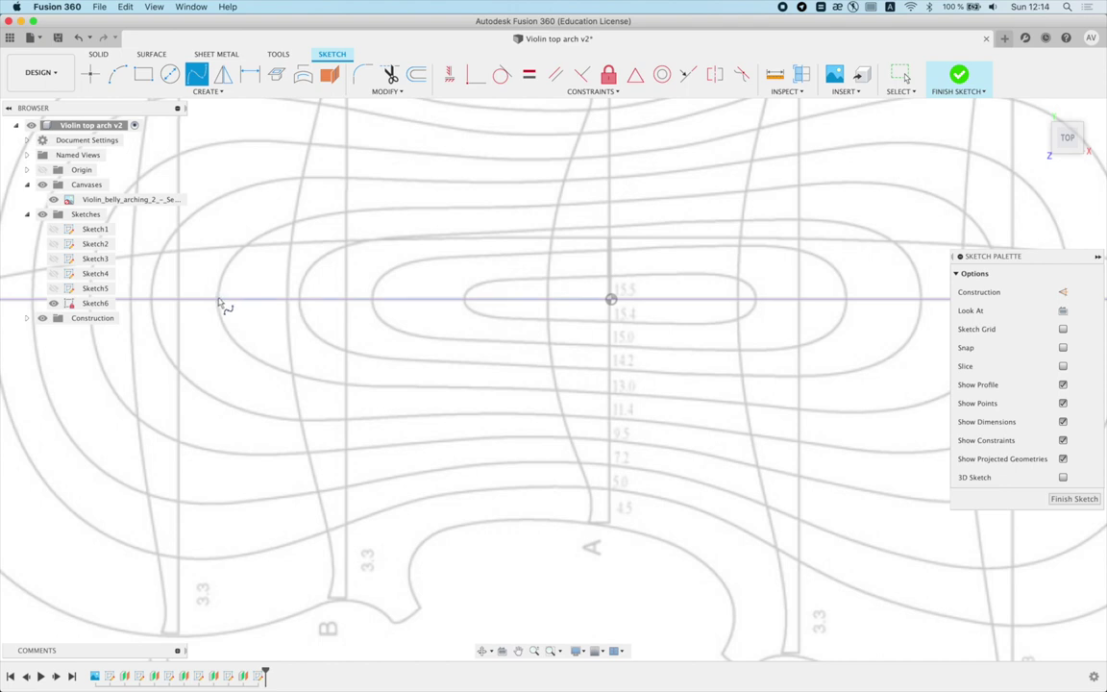
# Step: Trace a fit-point arch in Sketch6 from the centre line's left end across to its right end
pyautogui.click(345, 208)
pyautogui.click(607, 203)
pyautogui.click(794, 188)
pyautogui.moveTo(804, 191); pyautogui.dragTo(662, 217, button='middle')
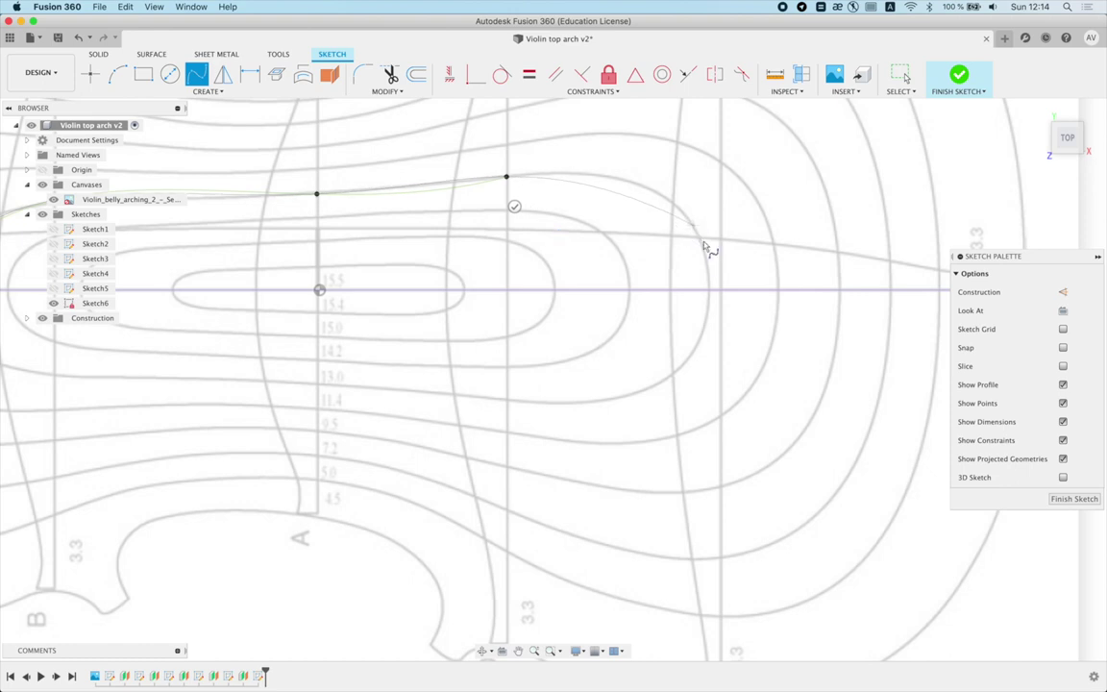
pyautogui.click(708, 291)
pyautogui.scroll(-3, 742, 277)
pyautogui.press('Escape')
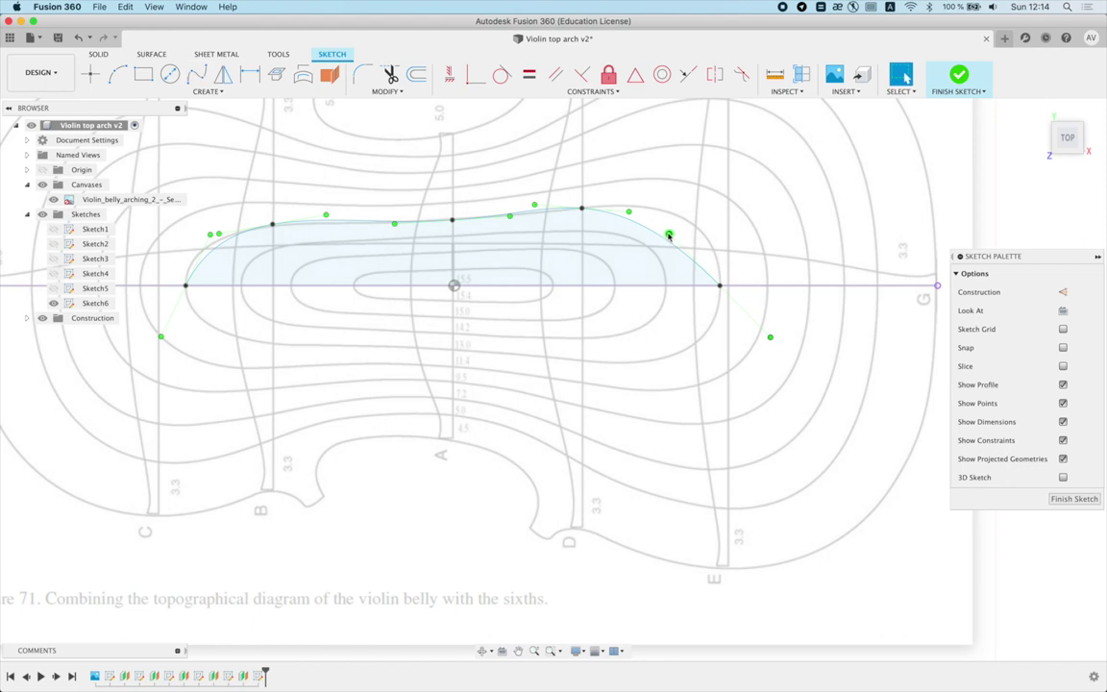
pyautogui.click(237, 241)
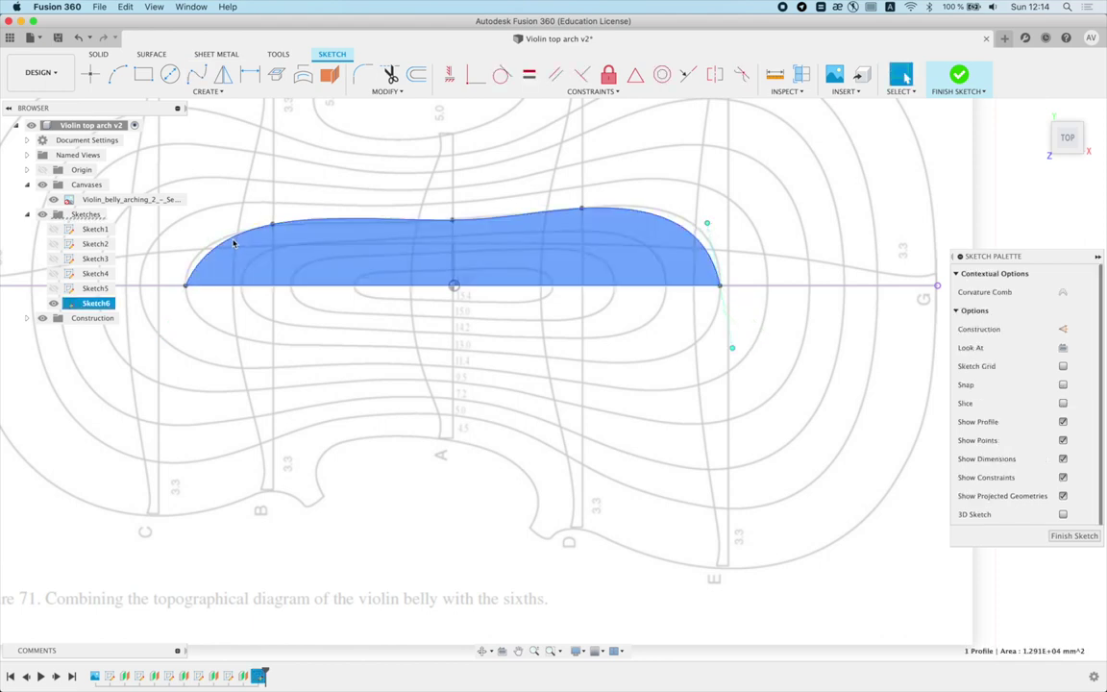
# Step: Constrain both end tangent handles of the arch to vertical
pyautogui.moveTo(206, 239); pyautogui.dragTo(197, 235)
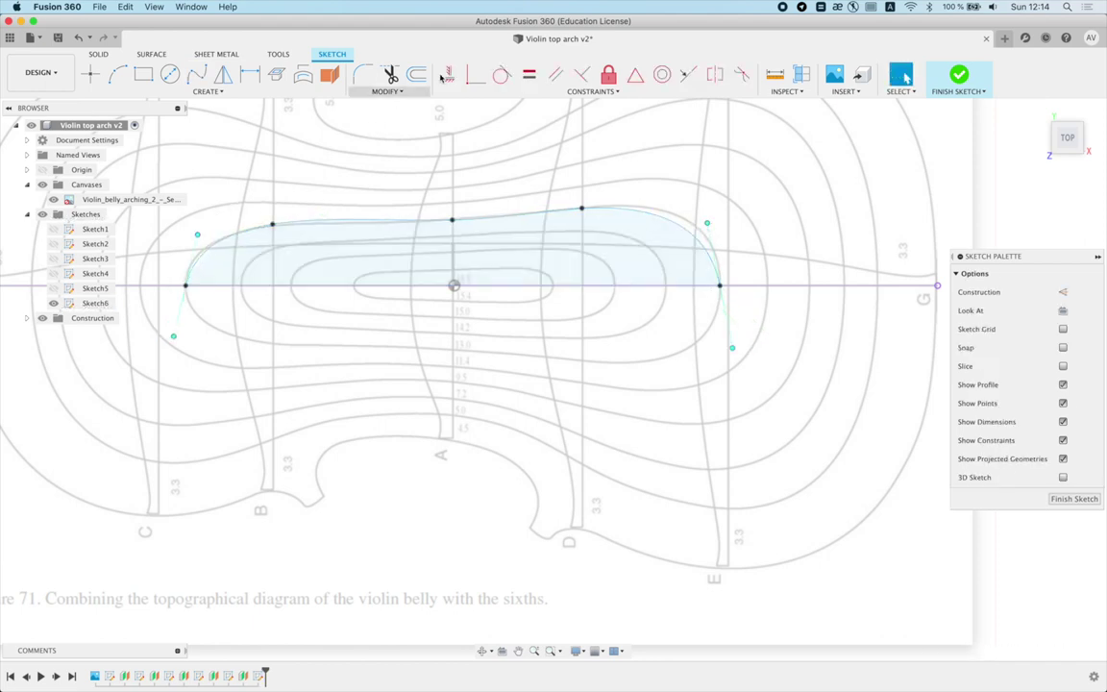
pyautogui.click(198, 244)
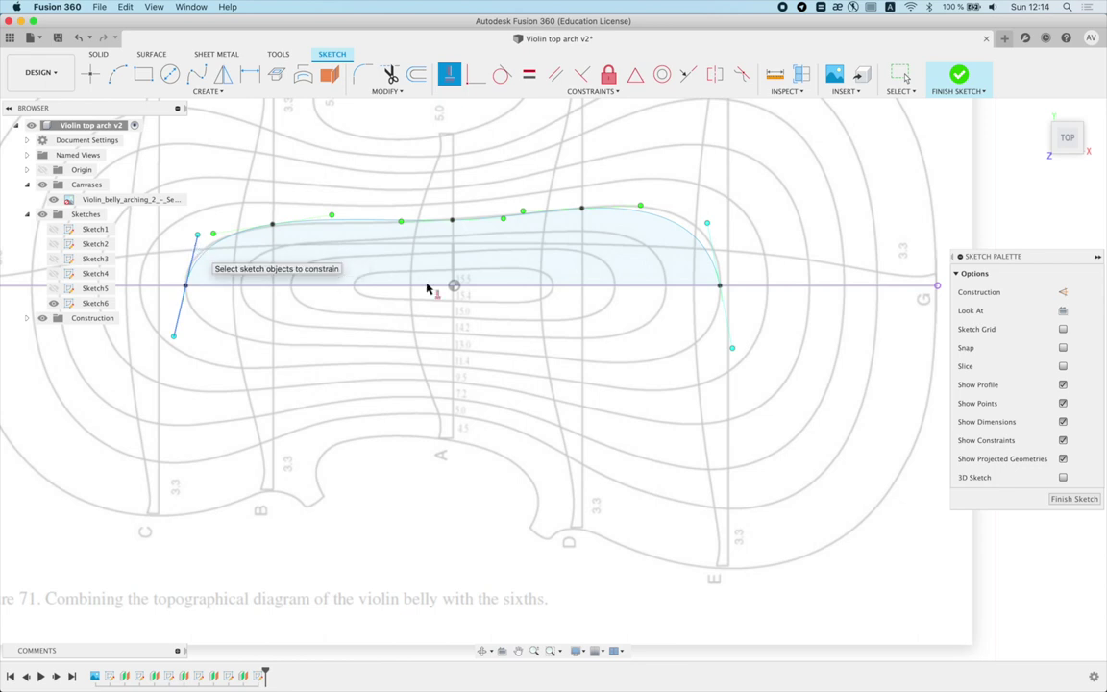
pyautogui.click(711, 247)
pyautogui.press('Escape')
# Step: Adjust the top and shoulder fit points and the right tangent handle to smooth the arch
pyautogui.scroll(5, 250, 244)
pyautogui.moveTo(250, 244); pyautogui.dragTo(403, 258, button='middle')
pyautogui.scroll(2, 404, 258)
pyautogui.scroll(1, 411, 209)
pyautogui.click(450, 235)
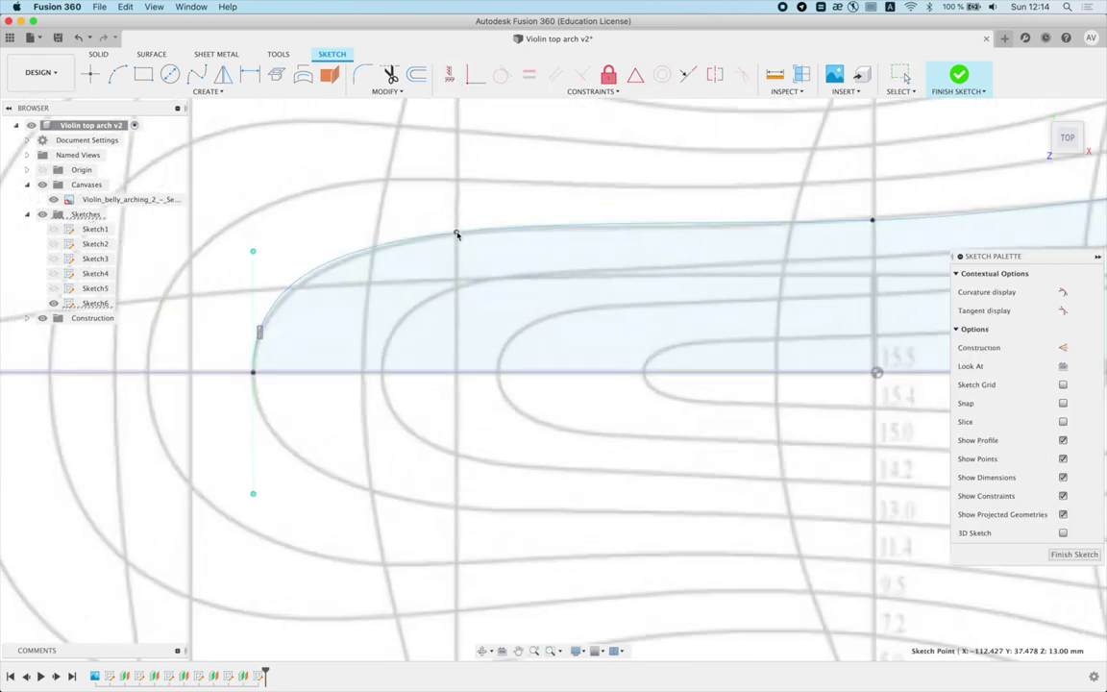
pyautogui.hscroll(5, 596, 240)
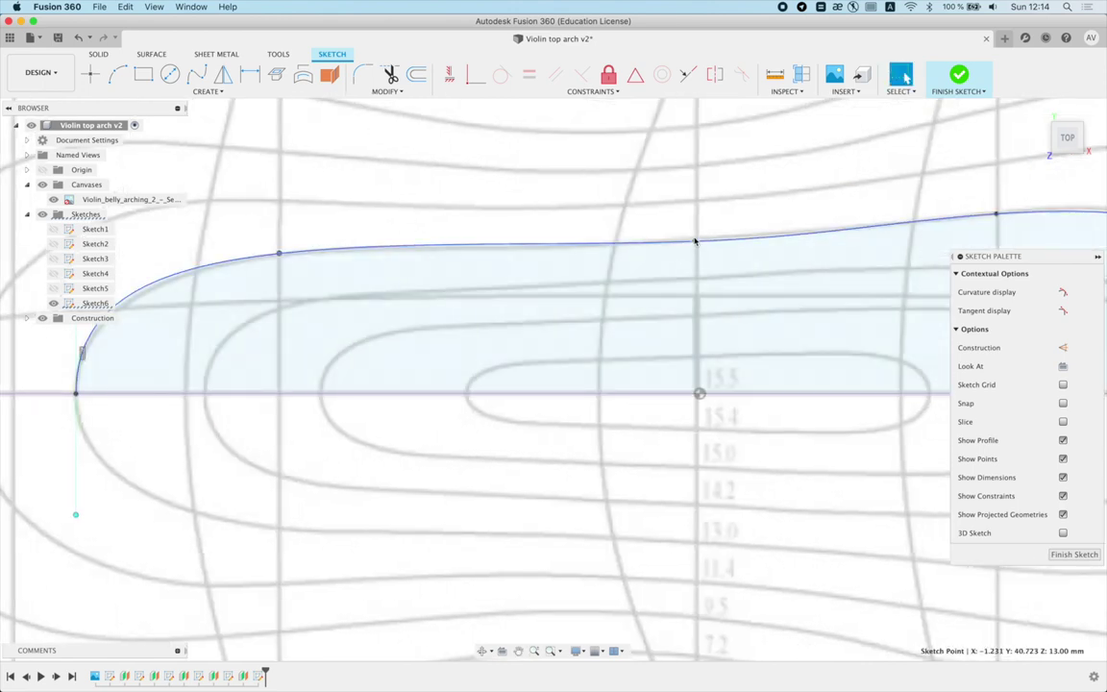
pyautogui.moveTo(696, 241); pyautogui.dragTo(585, 249)
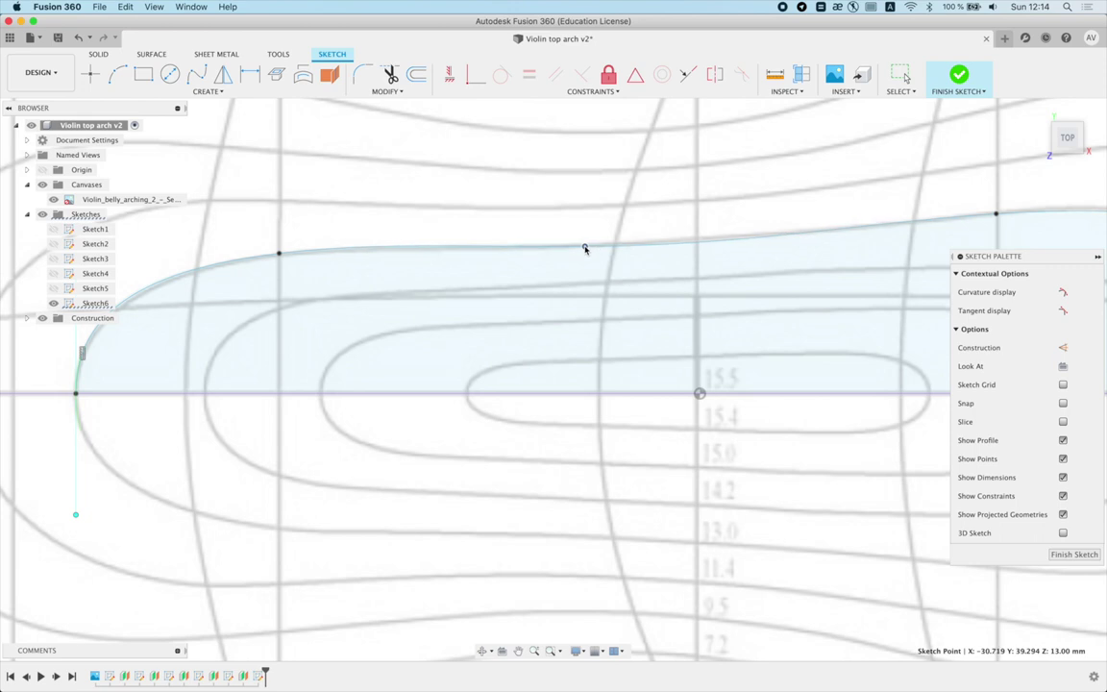
pyautogui.moveTo(585, 245); pyautogui.dragTo(586, 243)
pyautogui.hscroll(6, 481, 269)
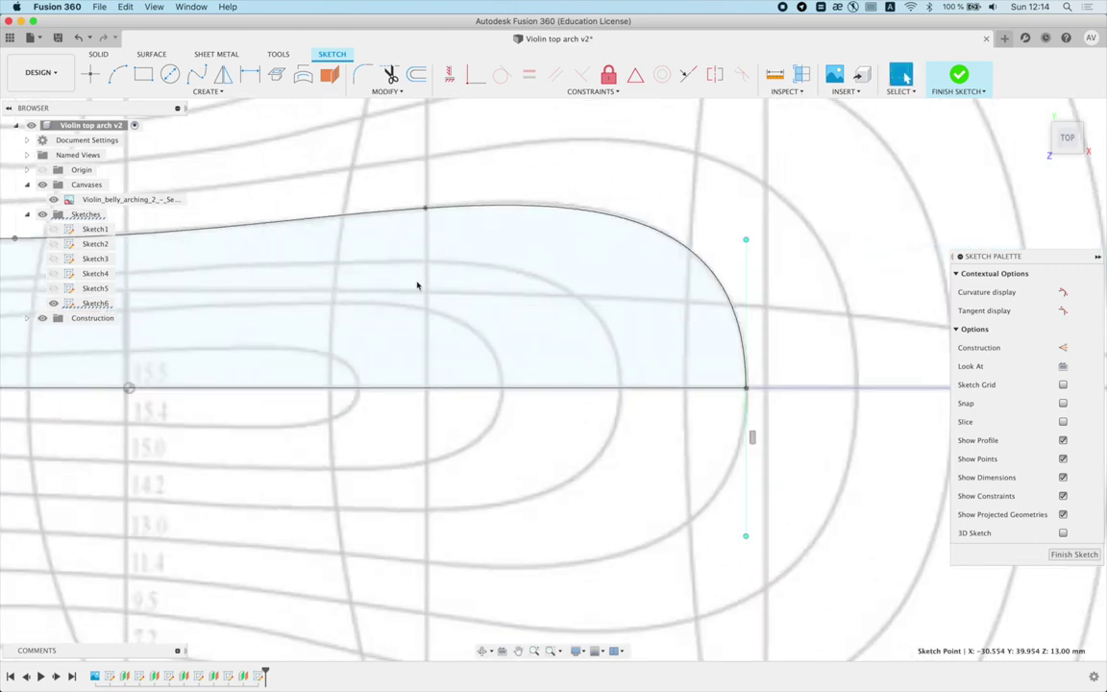
pyautogui.moveTo(425, 208); pyautogui.dragTo(438, 208)
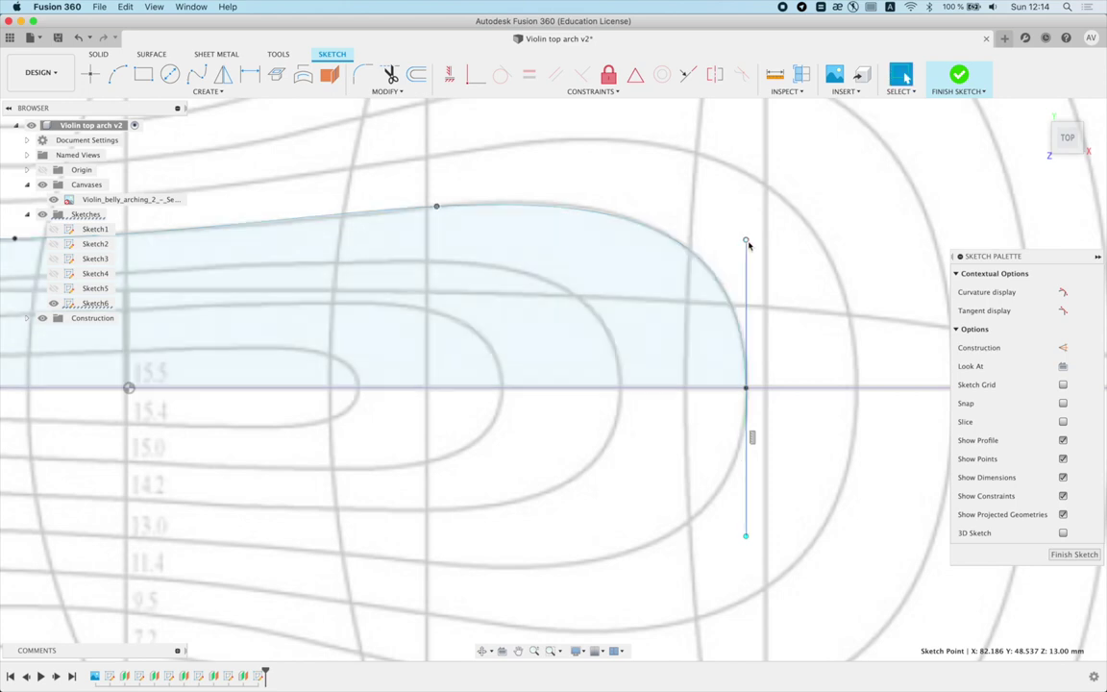
pyautogui.moveTo(746, 240); pyautogui.dragTo(745, 235)
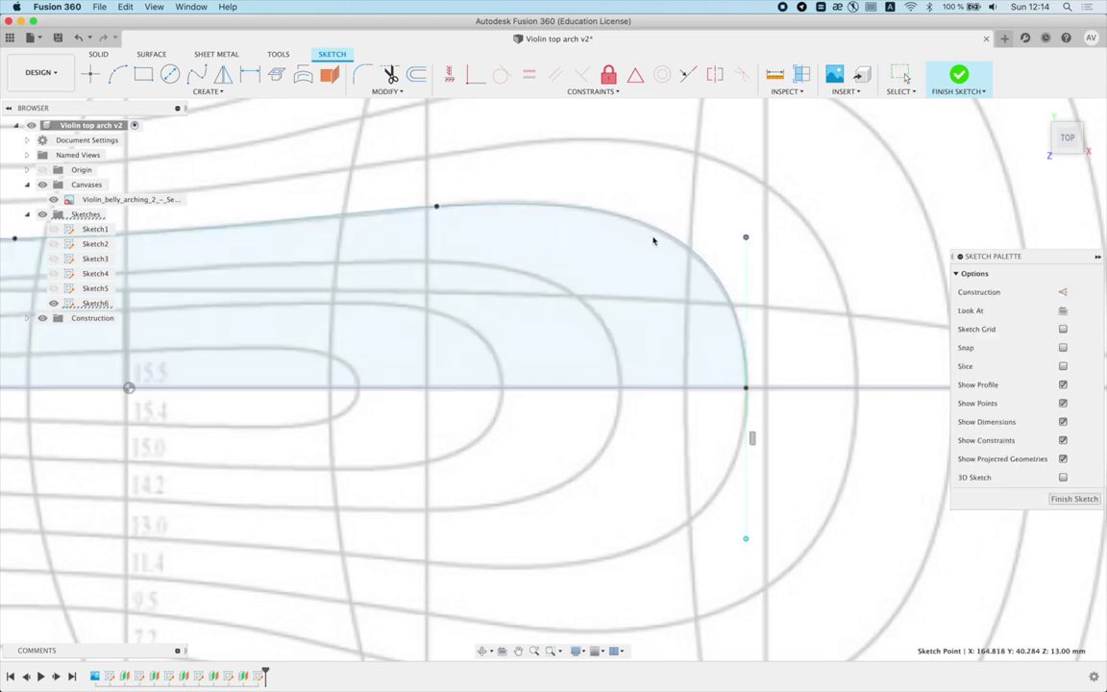
pyautogui.click(444, 208)
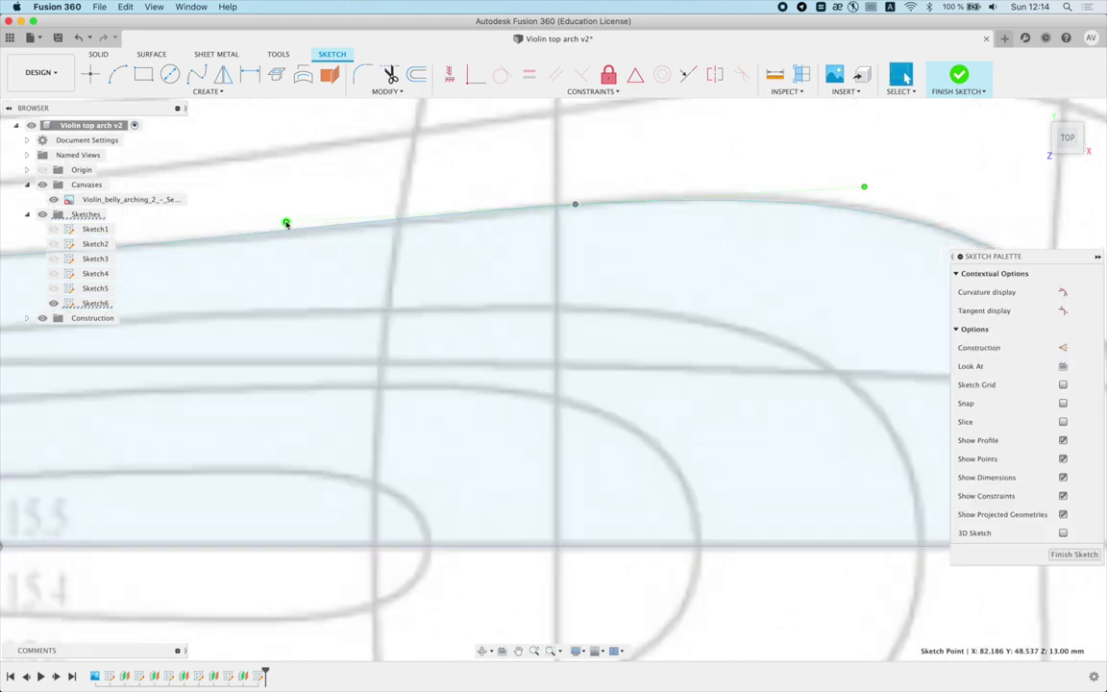
pyautogui.click(287, 223)
pyautogui.scroll(-5, 515, 221)
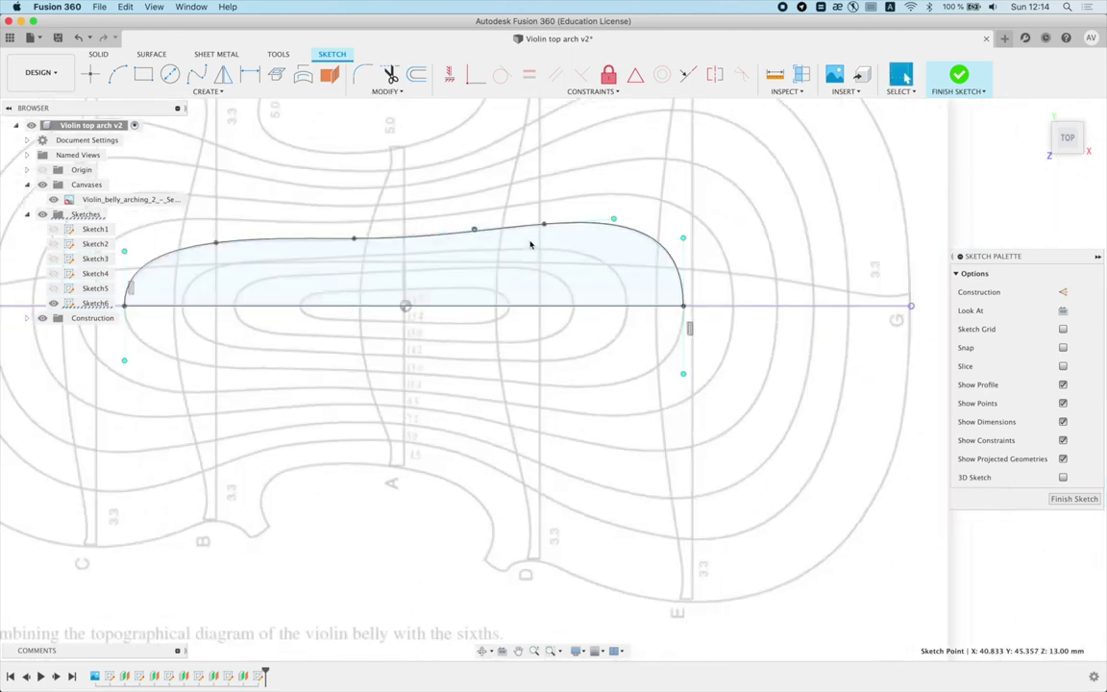
# Step: Mirror the arch across the horizontal centre line to close the profile
pyautogui.scroll(-3, 531, 242)
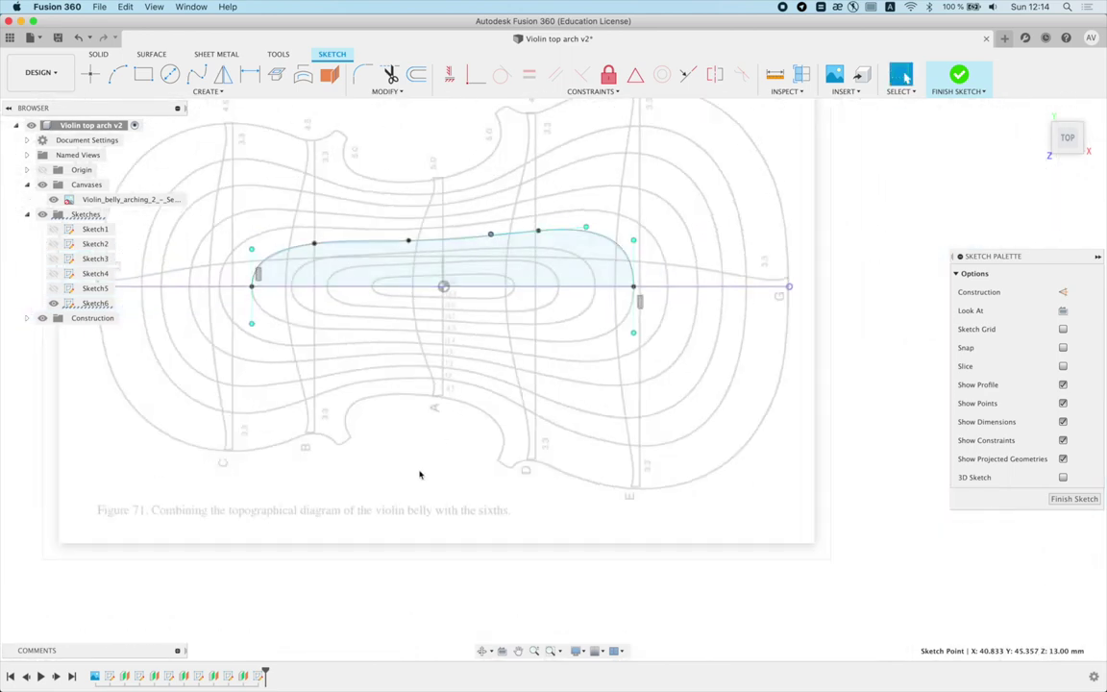
pyautogui.click(223, 74)
pyautogui.click(354, 241)
pyautogui.click(883, 289)
pyautogui.click(697, 286)
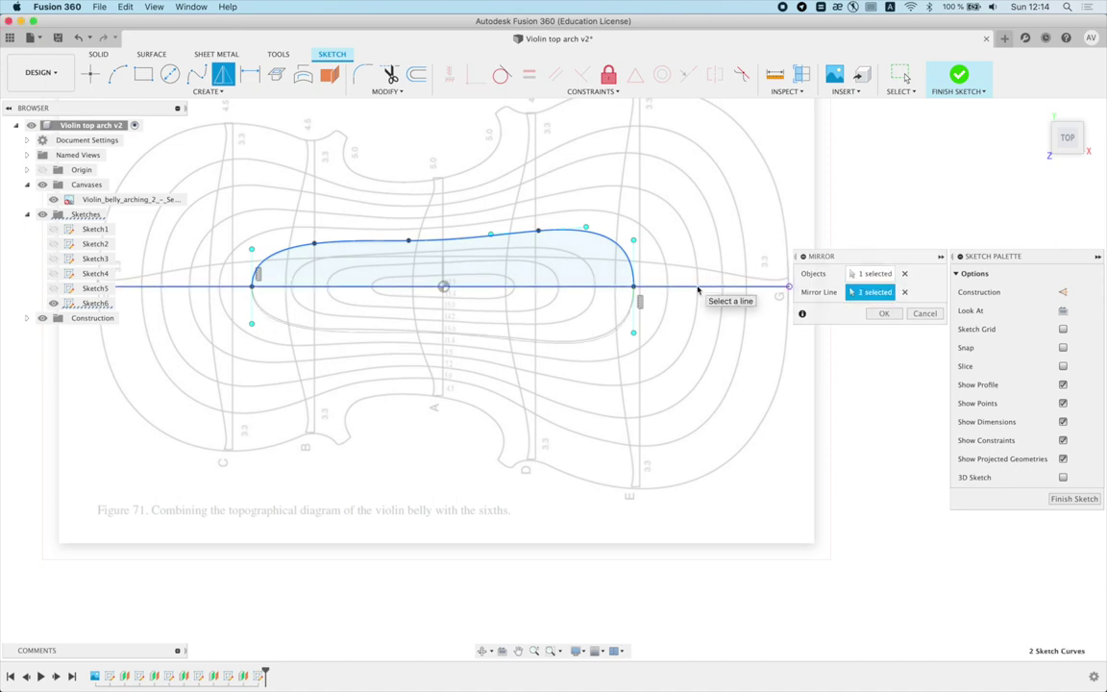
pyautogui.press('Return')
# Step: Finish Sketch6, reopen it to clear the centre line selection, and finish again
pyautogui.scroll(5, 576, 425)
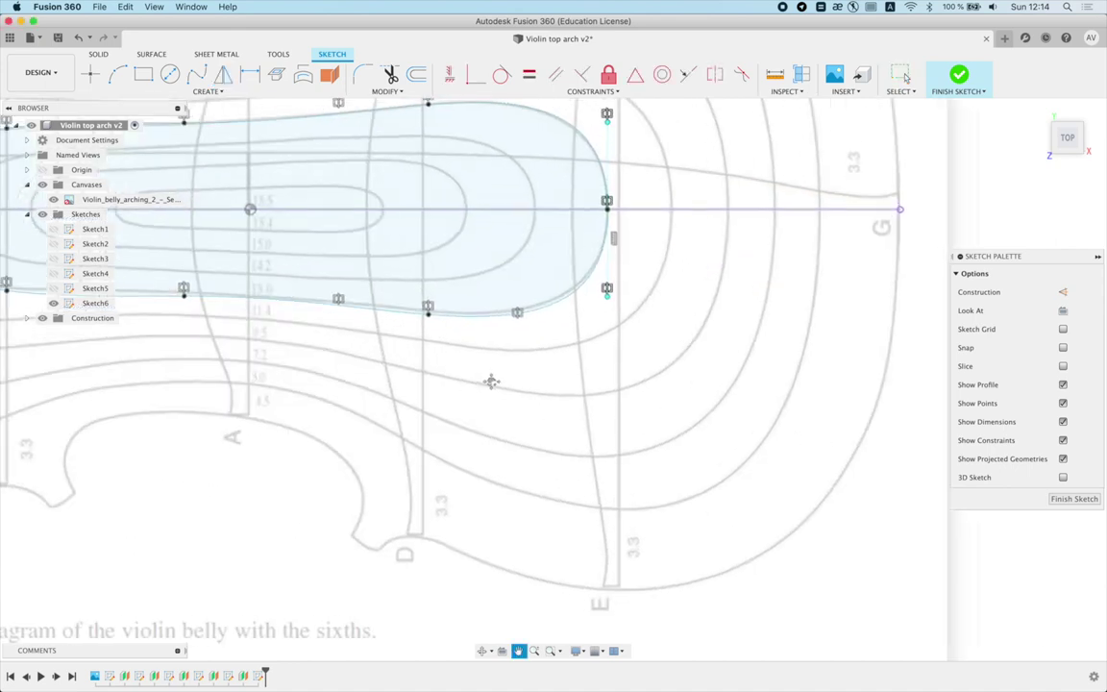
pyautogui.scroll(-3, 544, 349)
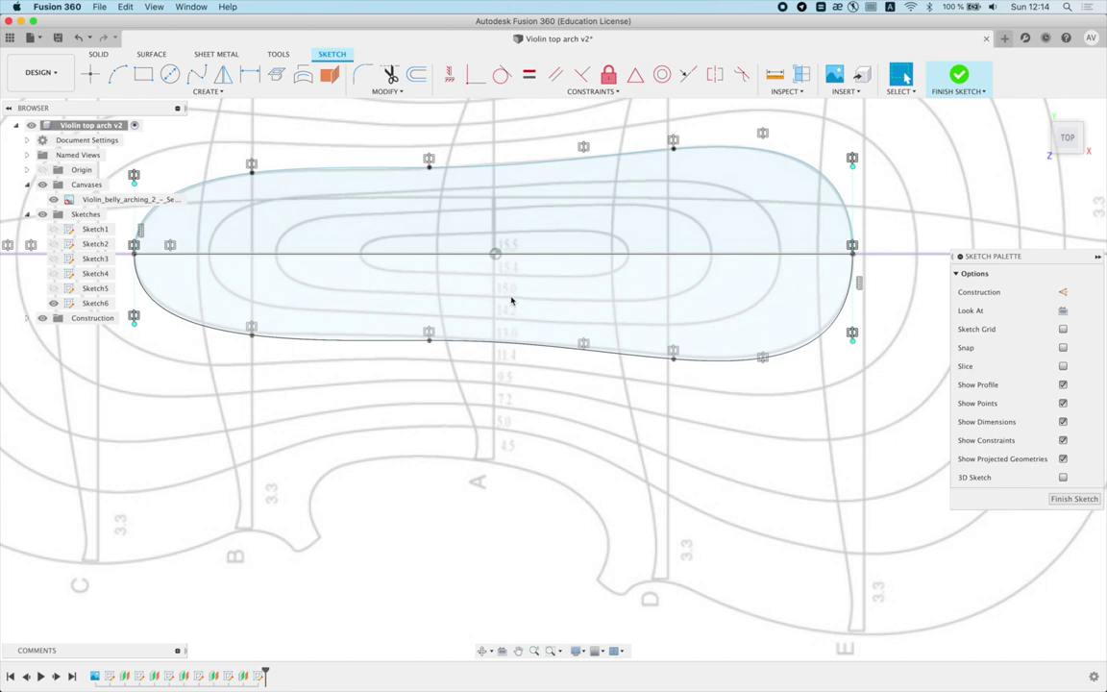
pyautogui.scroll(-1, 511, 300)
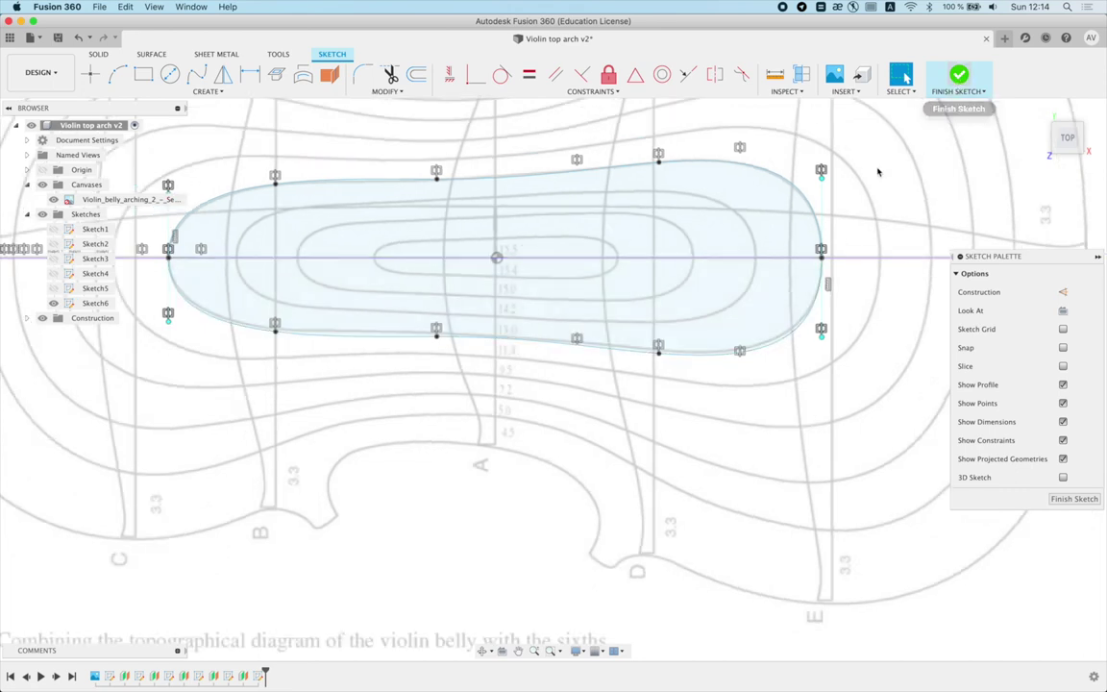
pyautogui.click(959, 76)
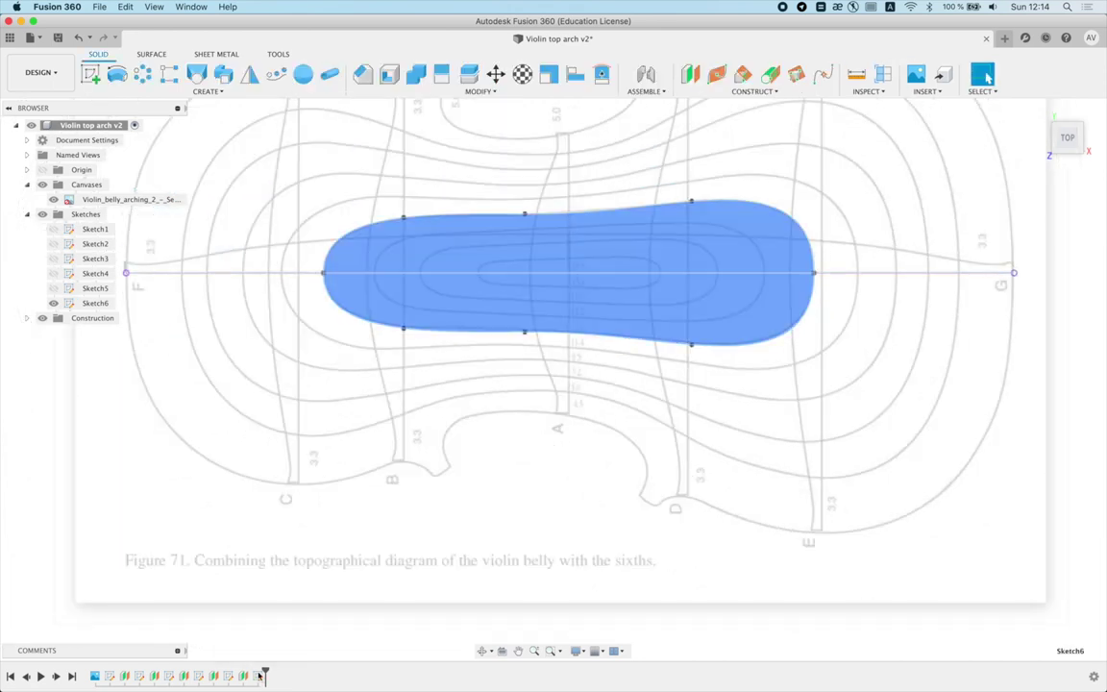
pyautogui.doubleClick(259, 677)
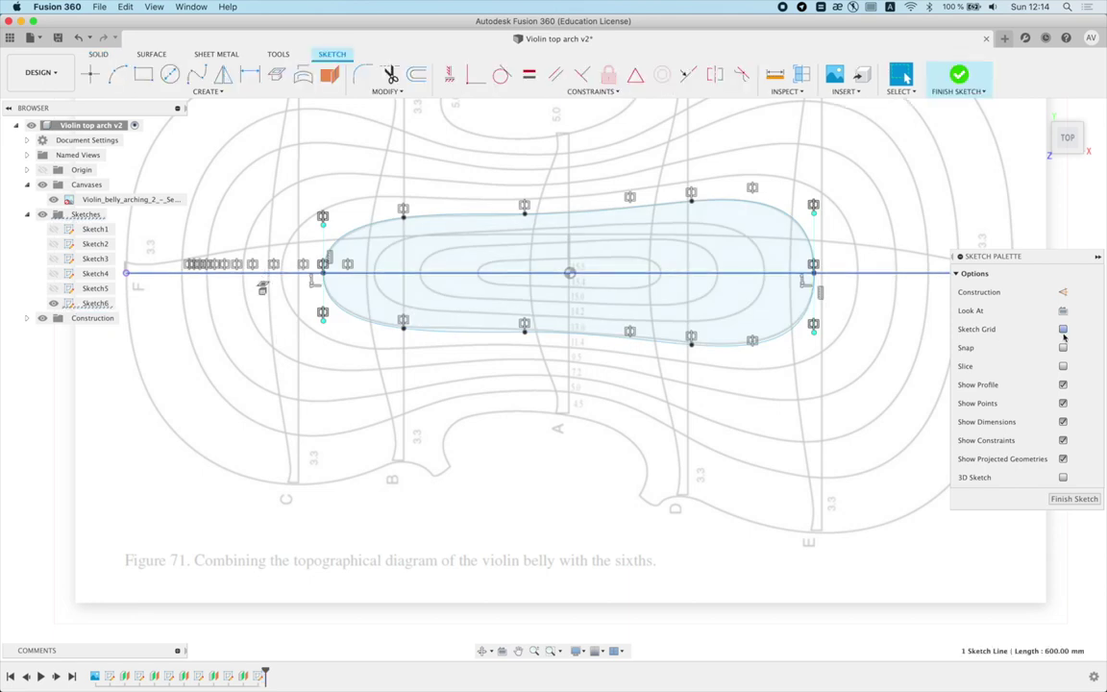
pyautogui.click(924, 204)
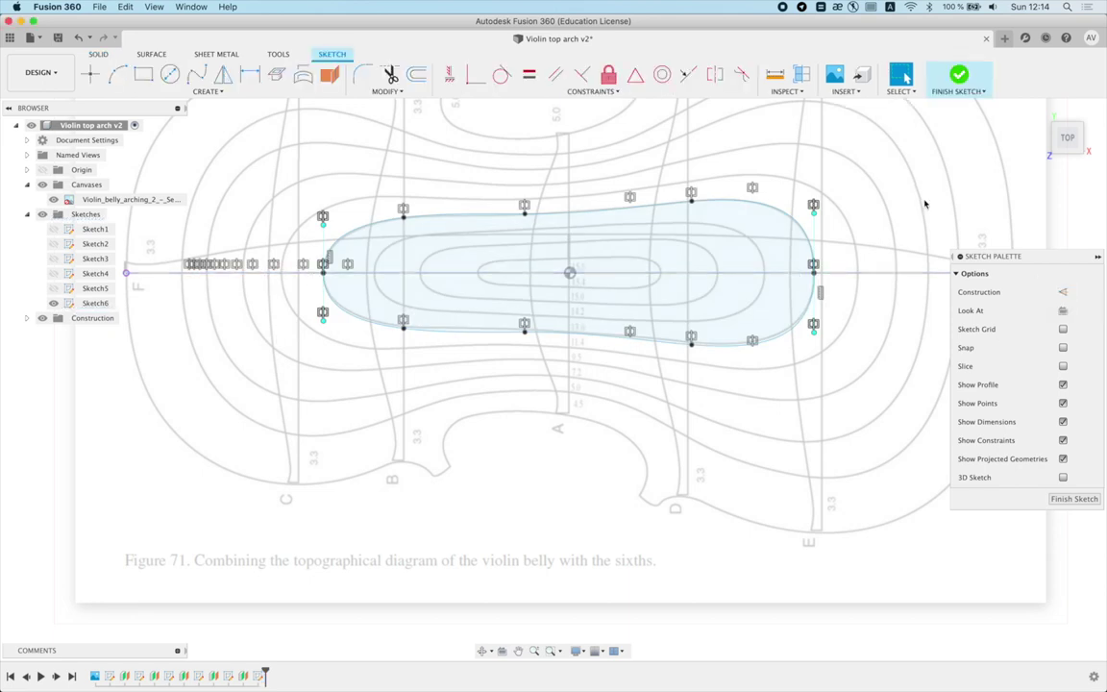
pyautogui.click(959, 74)
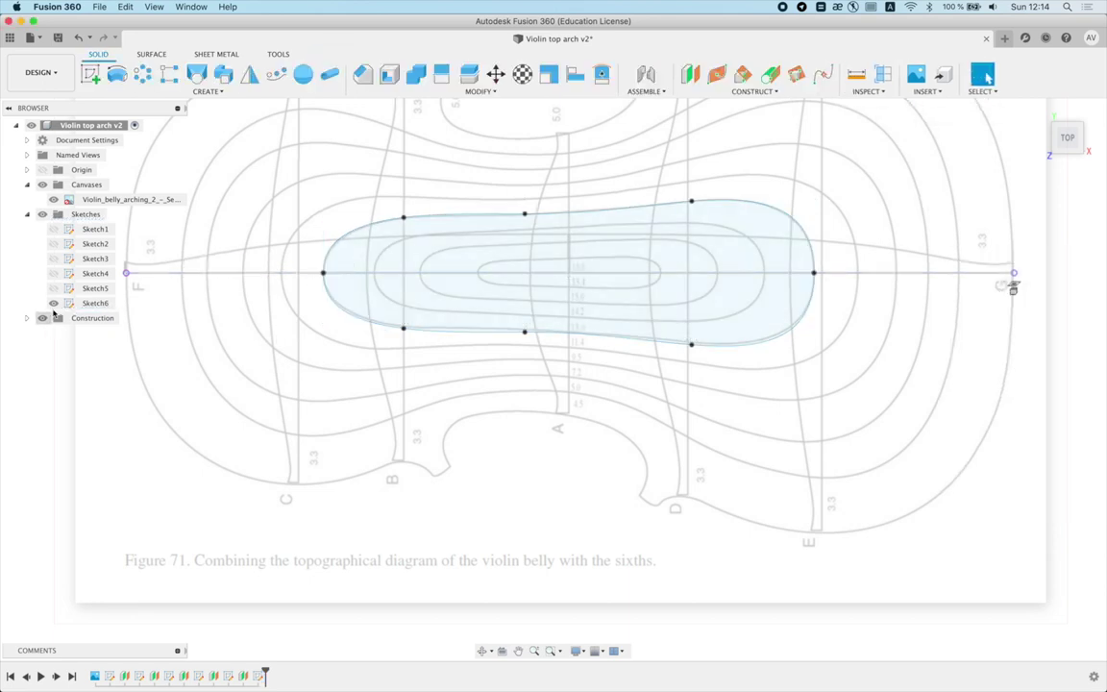
pyautogui.click(214, 328)
# Step: Create a plane offset 15 mm from XY and start Sketch7 on it
pyautogui.click(690, 74)
pyautogui.click(611, 245)
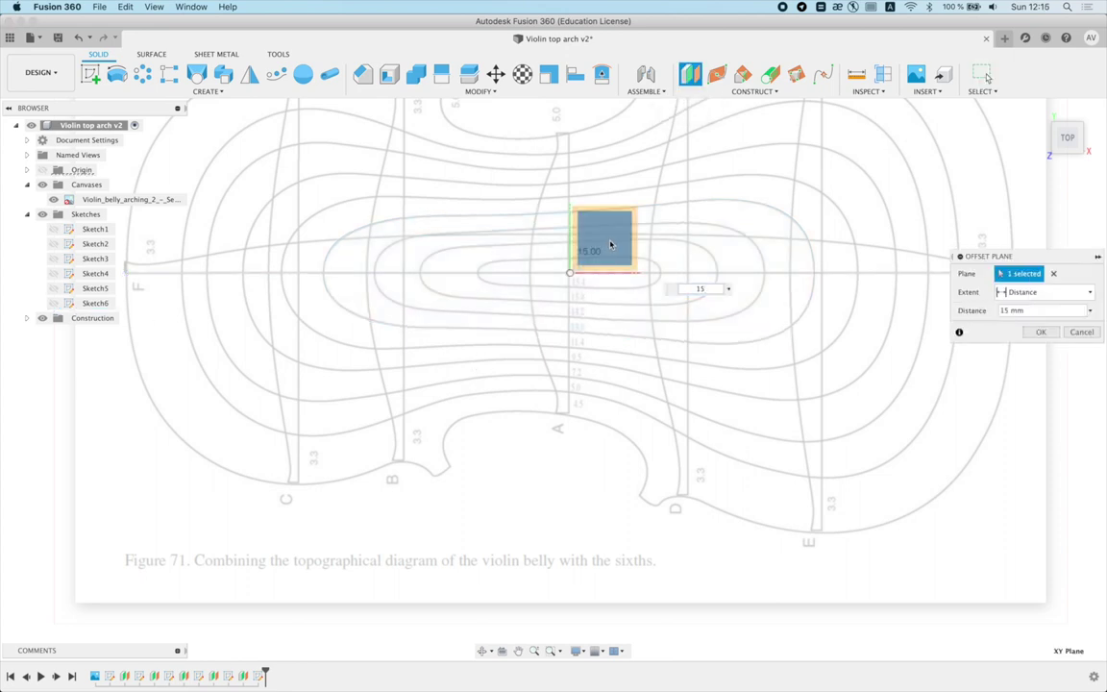
pyautogui.press('Return')
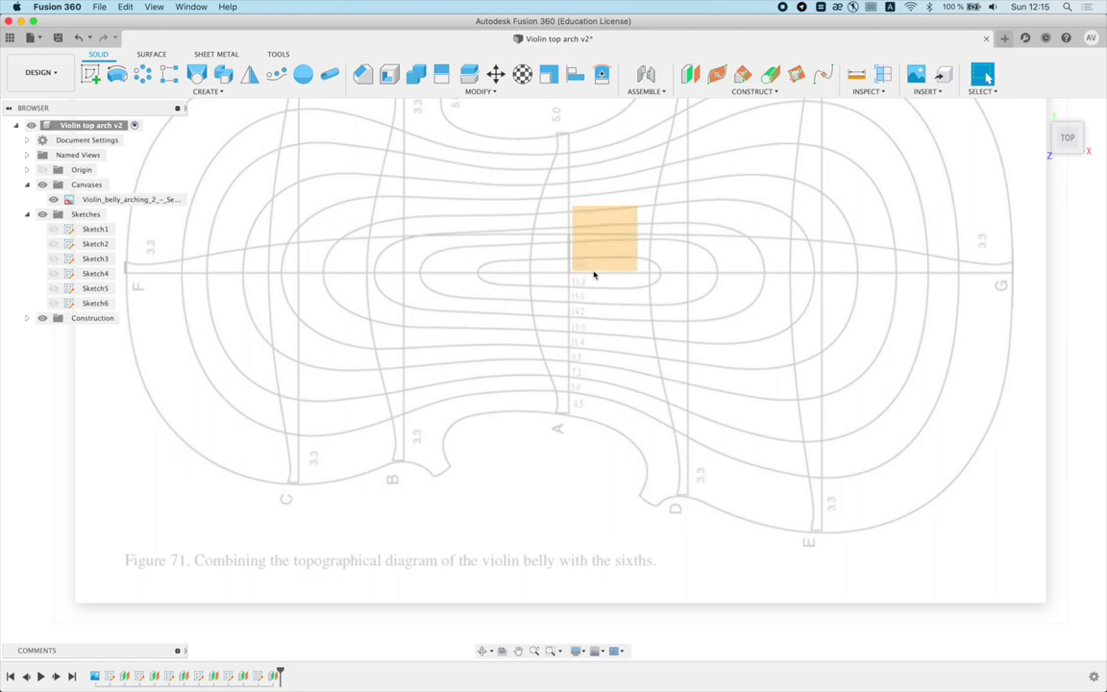
pyautogui.rightClick(602, 242)
pyautogui.click(630, 283)
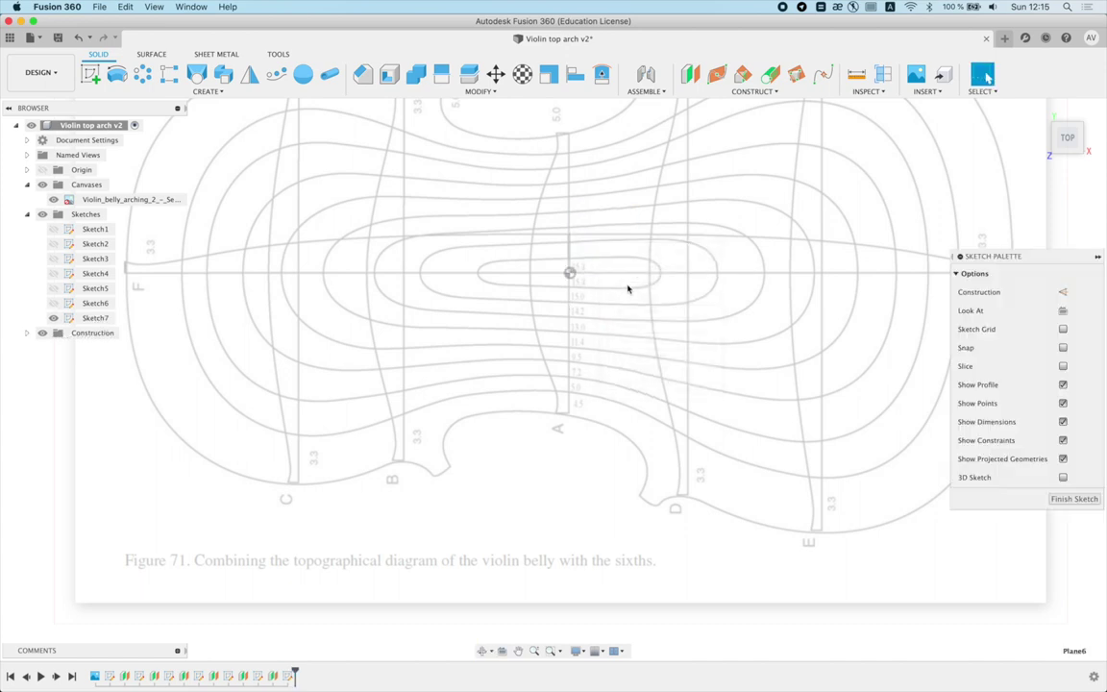
# Step: Project the horizontal centre line into Sketch7 and make it construction geometry
pyautogui.click(53, 229)
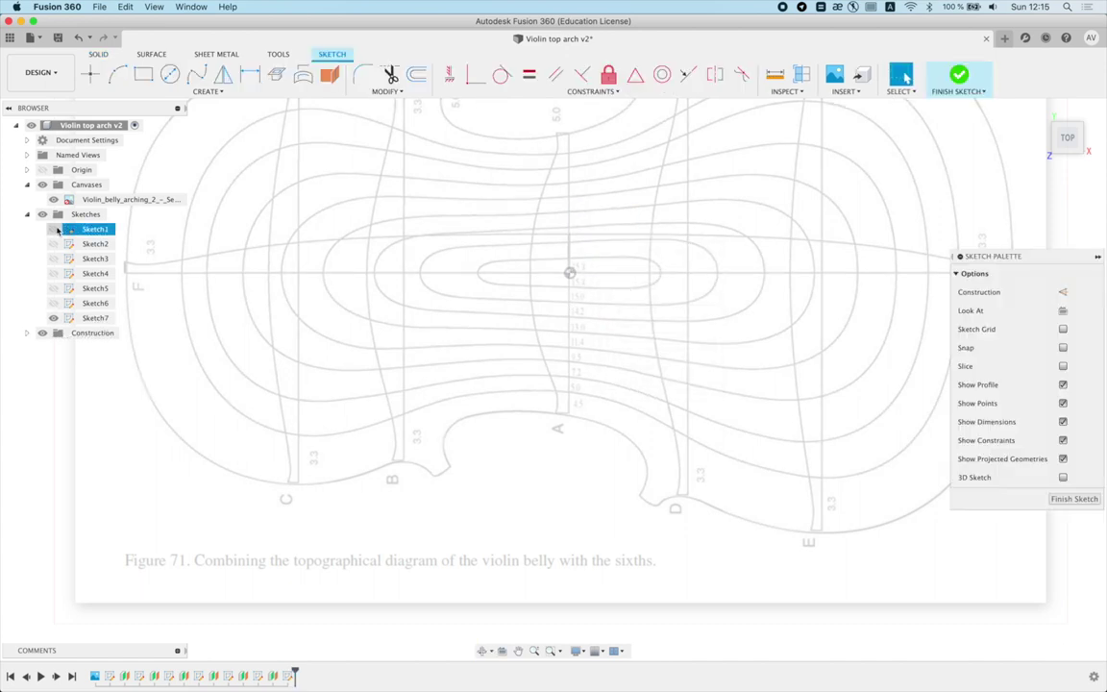
pyautogui.press('p')
pyautogui.click(395, 275)
pyautogui.press('Return')
pyautogui.click(81, 229)
pyautogui.click(528, 465)
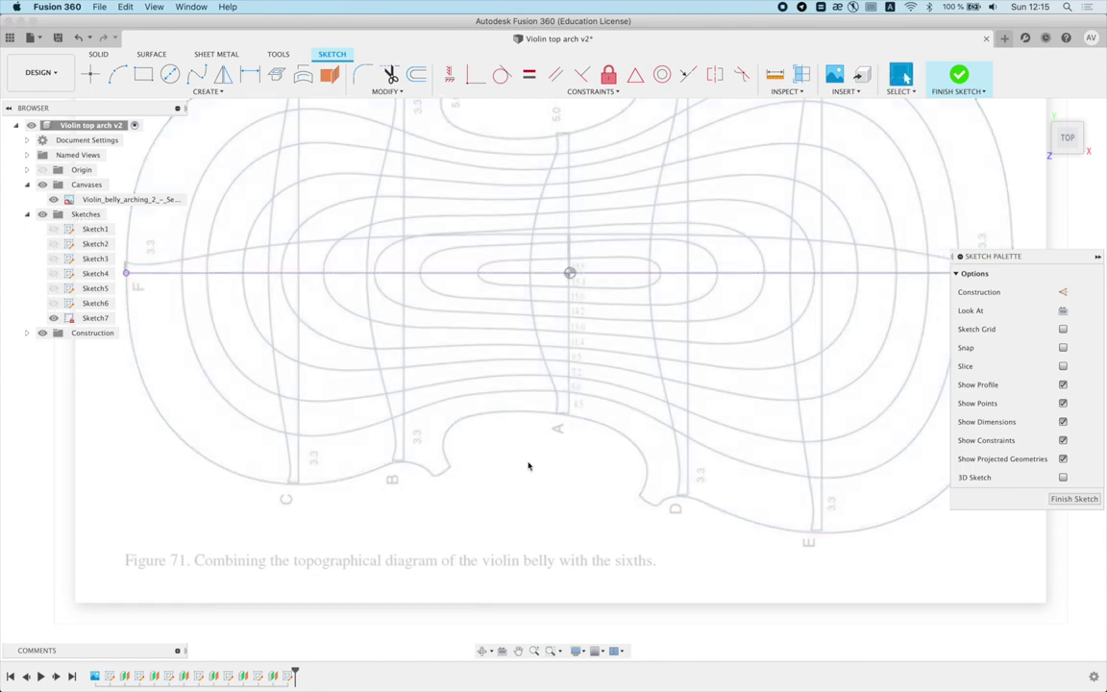
pyautogui.click(865, 273)
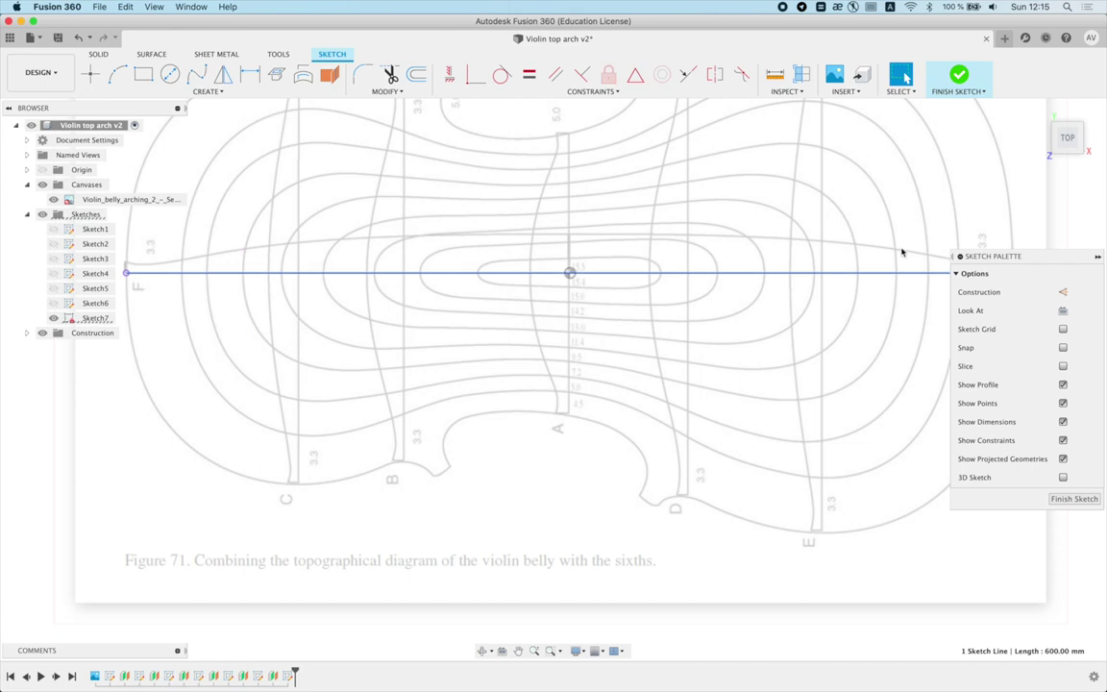
pyautogui.click(1063, 292)
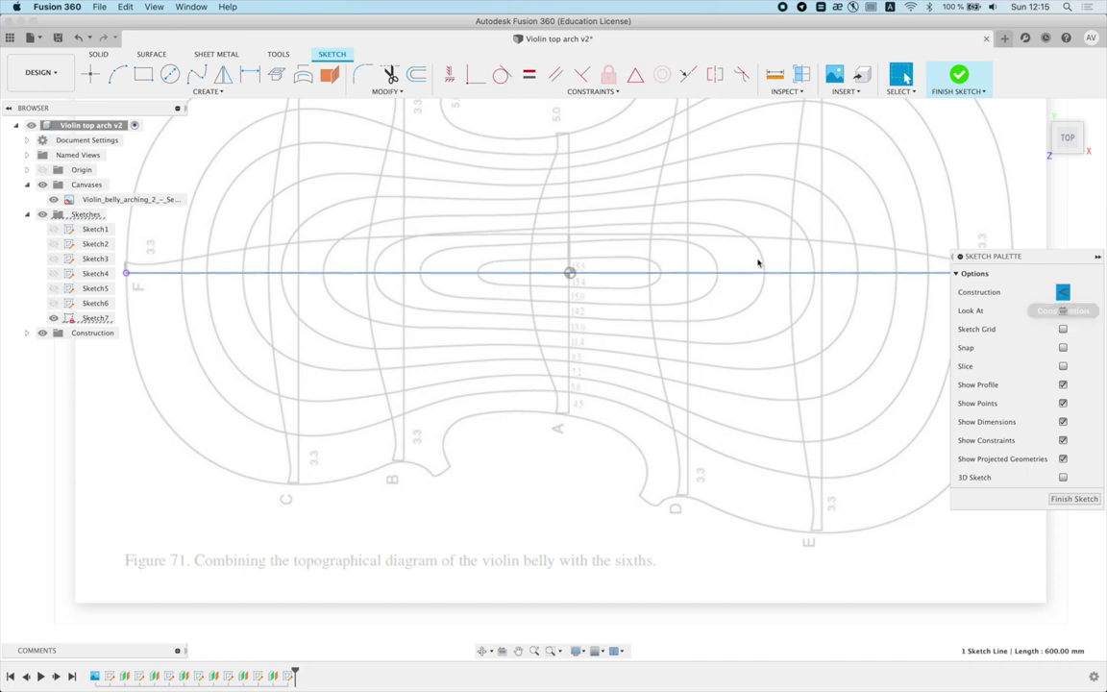
# Step: Draw the inner arch spline from the centre line's left end to its right end
pyautogui.click(196, 74)
pyautogui.scroll(3, 586, 296)
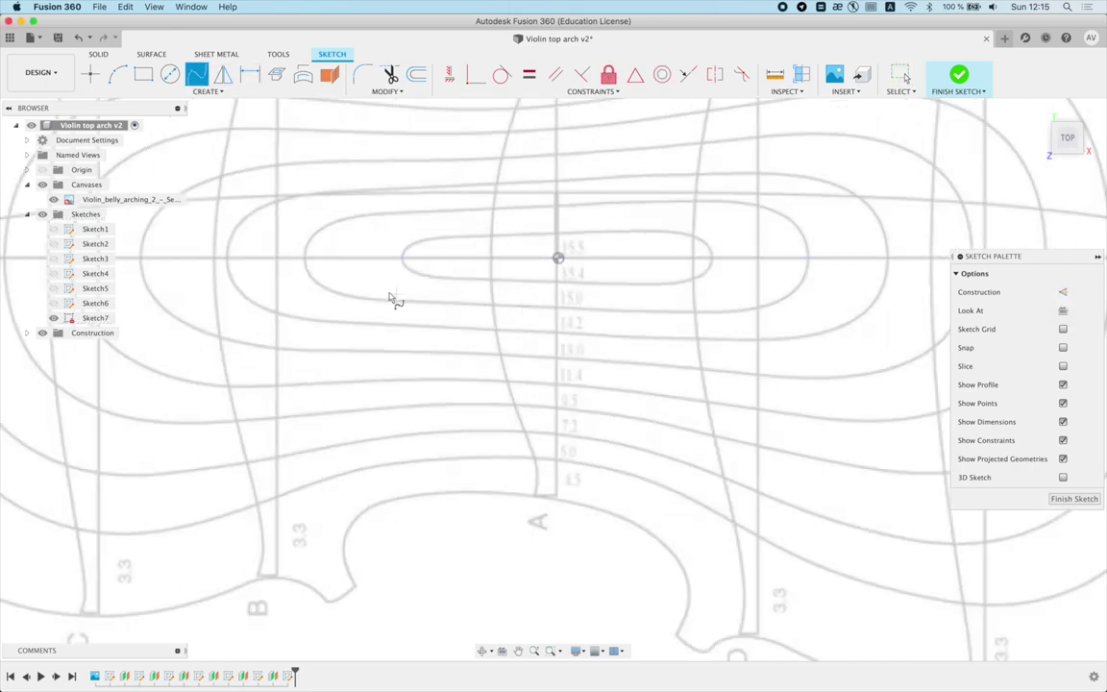
pyautogui.click(306, 258)
pyautogui.click(496, 209)
pyautogui.click(695, 201)
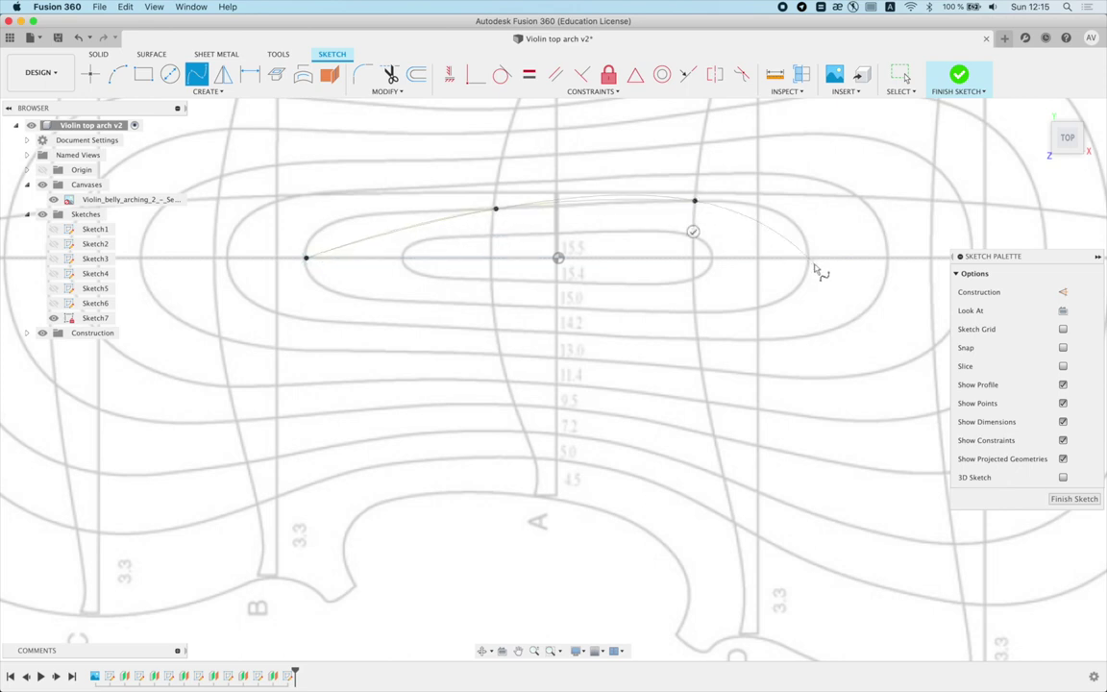
pyautogui.click(809, 259)
pyautogui.click(785, 279)
pyautogui.moveTo(774, 223); pyautogui.dragTo(798, 216)
# Step: Make the spline's left tangent vertical and reshape its left end
pyautogui.click(394, 235)
pyautogui.moveTo(357, 237); pyautogui.dragTo(320, 217)
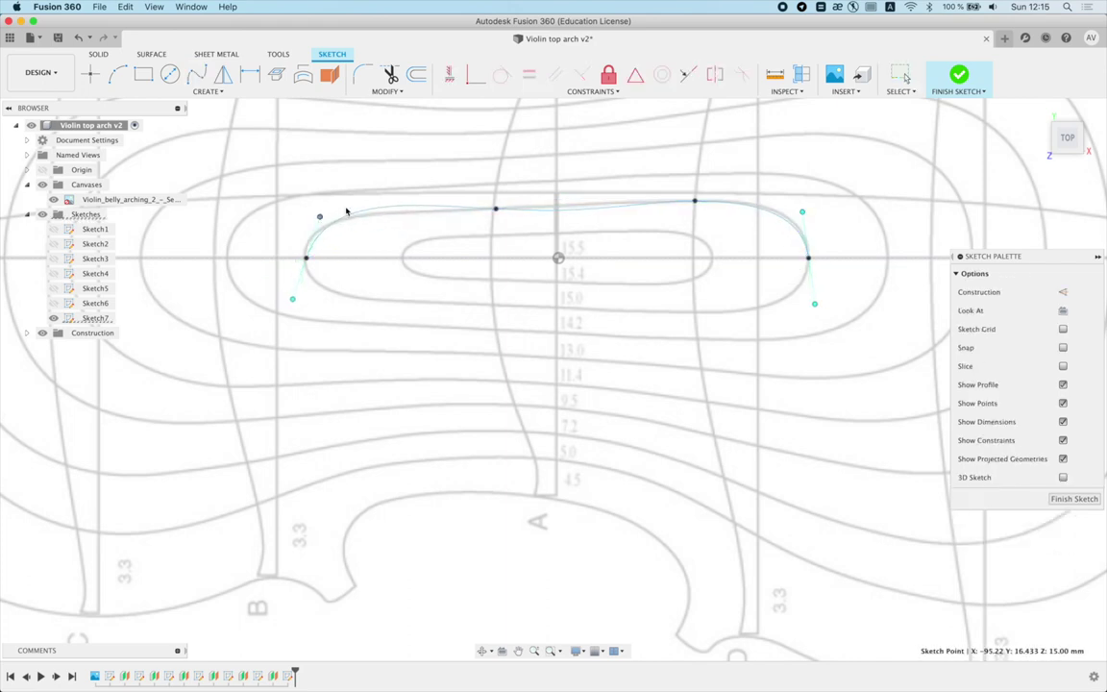
pyautogui.click(317, 241)
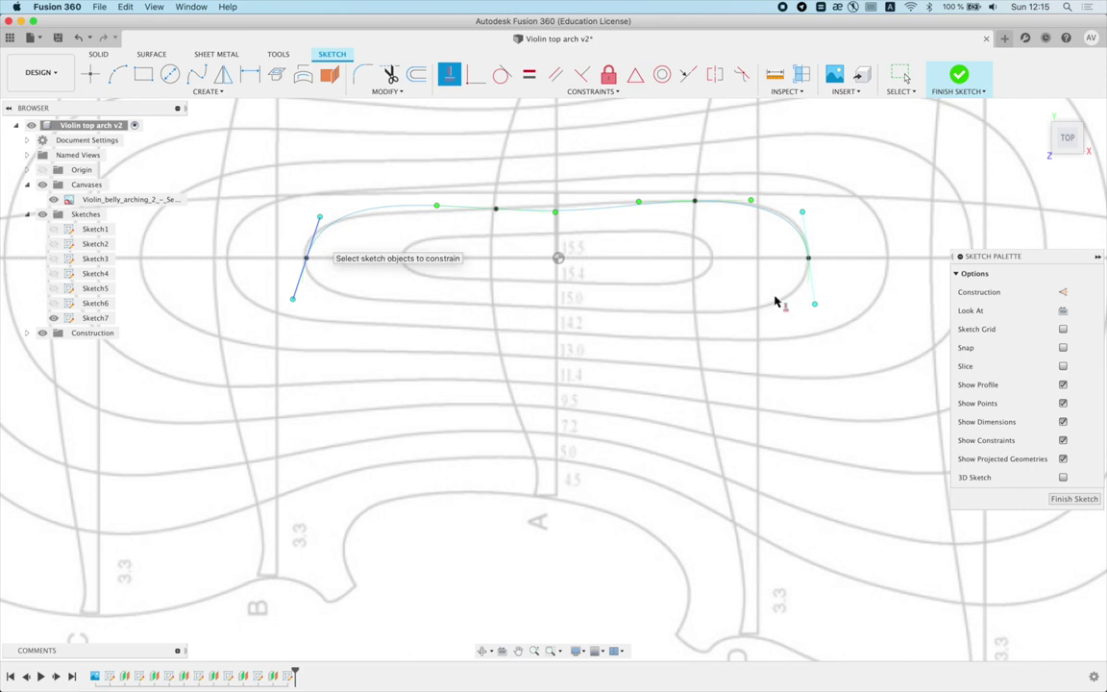
pyautogui.press('Escape')
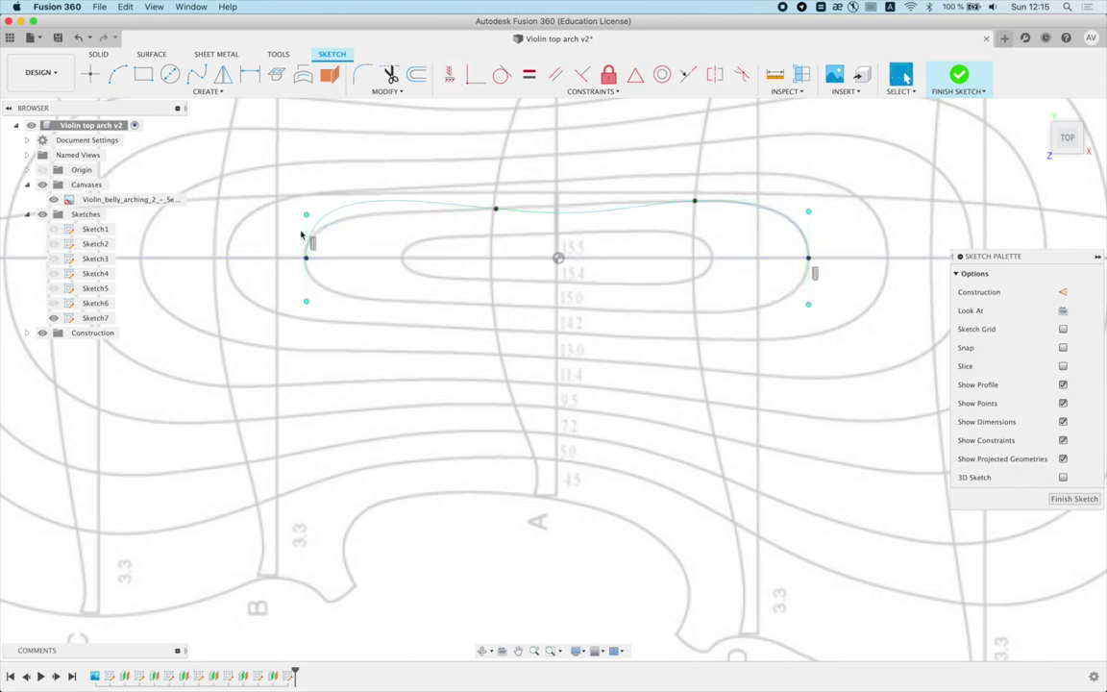
pyautogui.scroll(3, 300, 231)
pyautogui.moveTo(310, 201); pyautogui.dragTo(309, 229)
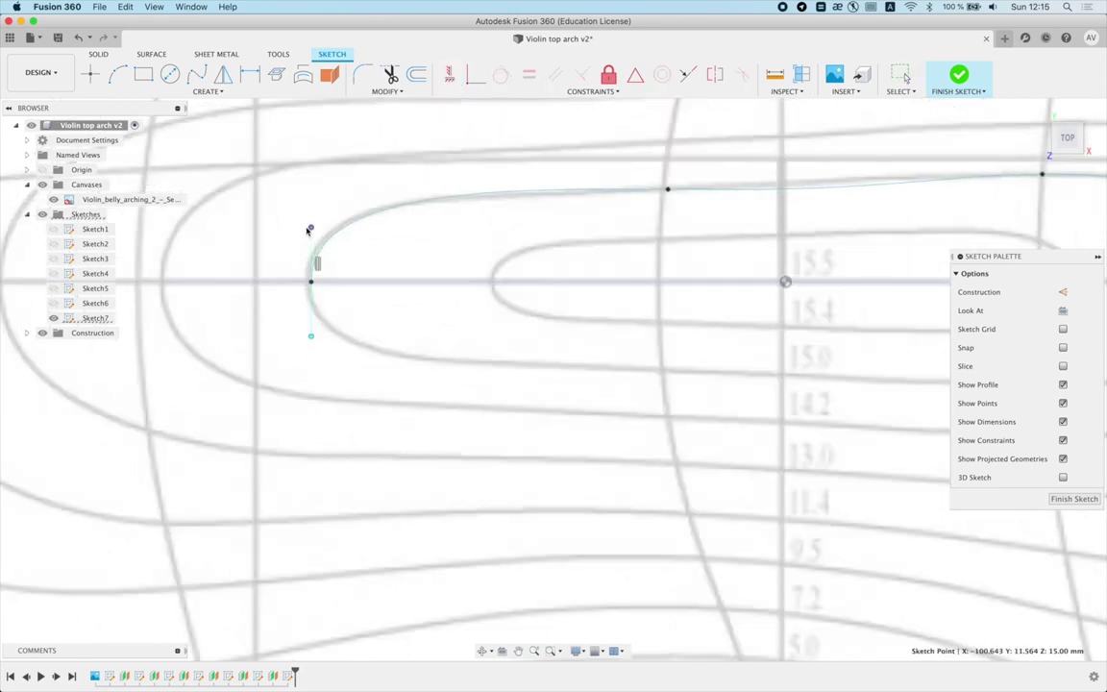
pyautogui.moveTo(311, 285); pyautogui.dragTo(302, 284)
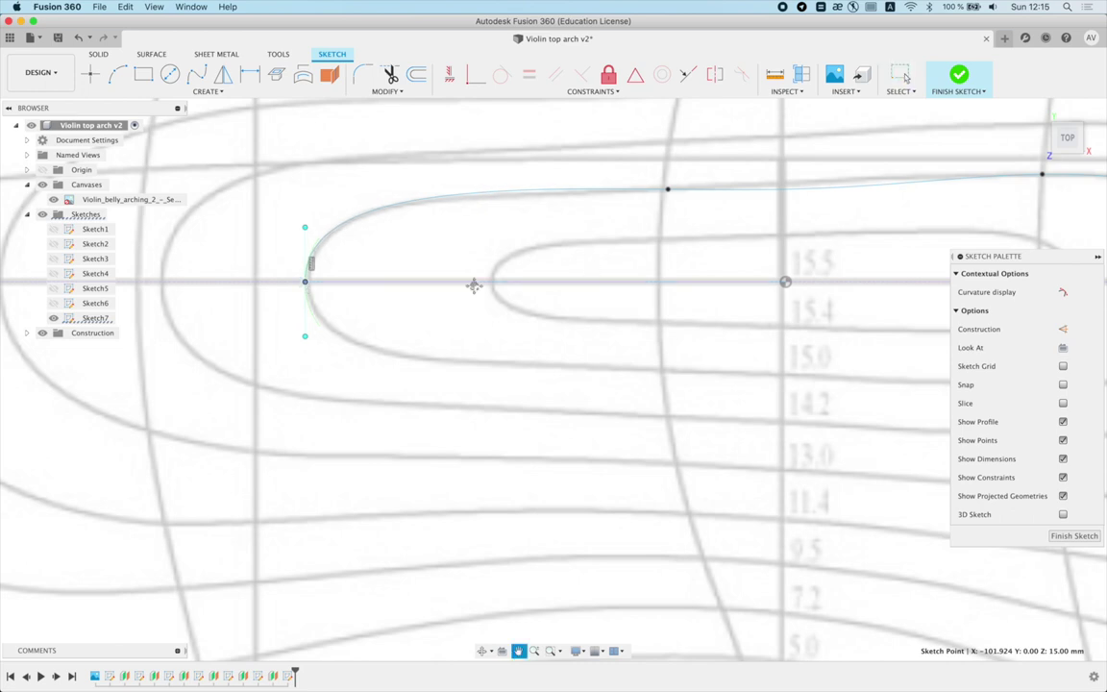
# Step: Nudge the right fit point and lengthen the right tangent handle to round that end
pyautogui.moveTo(474, 286); pyautogui.dragTo(171, 330, button='middle')
pyautogui.click(363, 237)
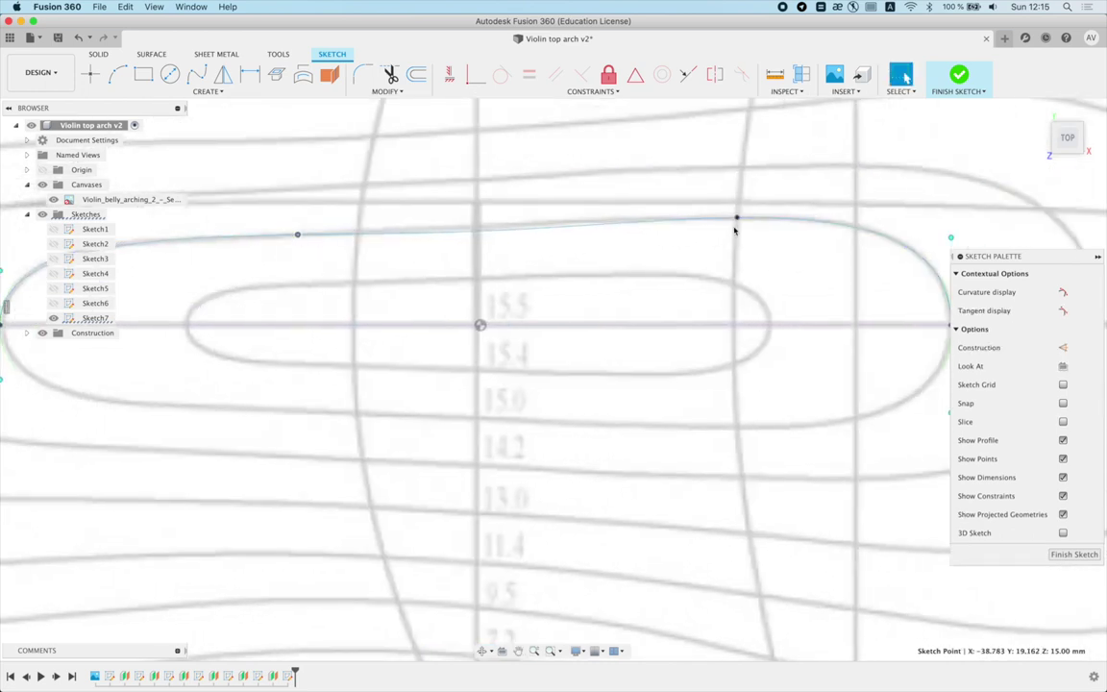
pyautogui.moveTo(737, 218); pyautogui.dragTo(758, 221)
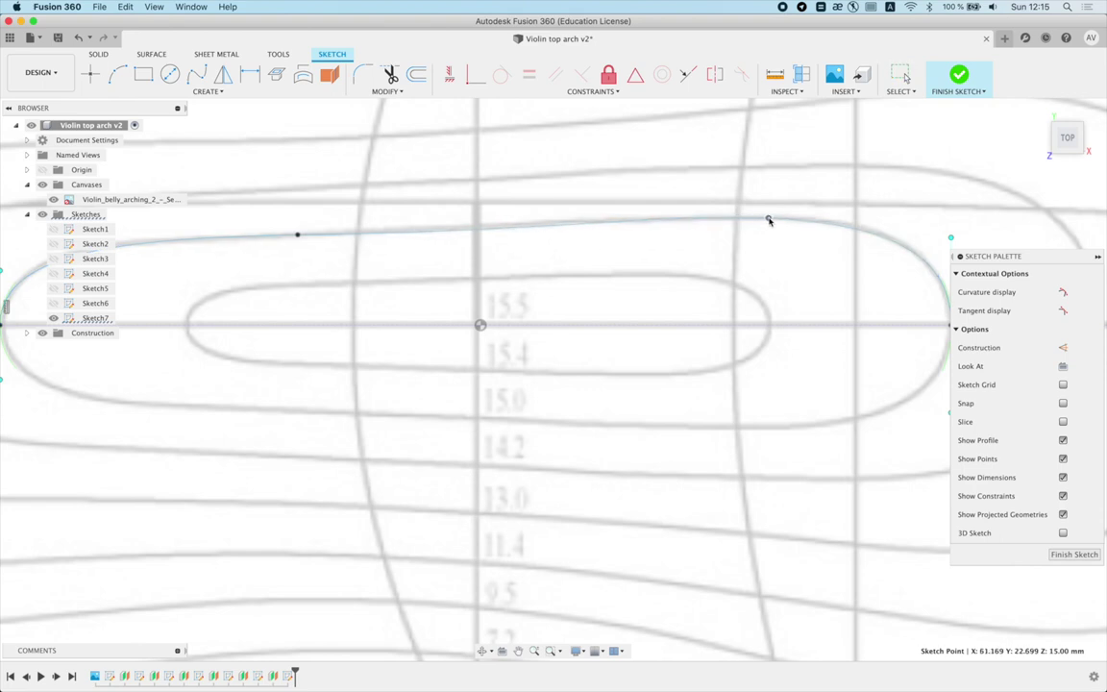
pyautogui.moveTo(675, 239); pyautogui.dragTo(404, 241, button='middle')
pyautogui.moveTo(680, 241); pyautogui.dragTo(681, 234)
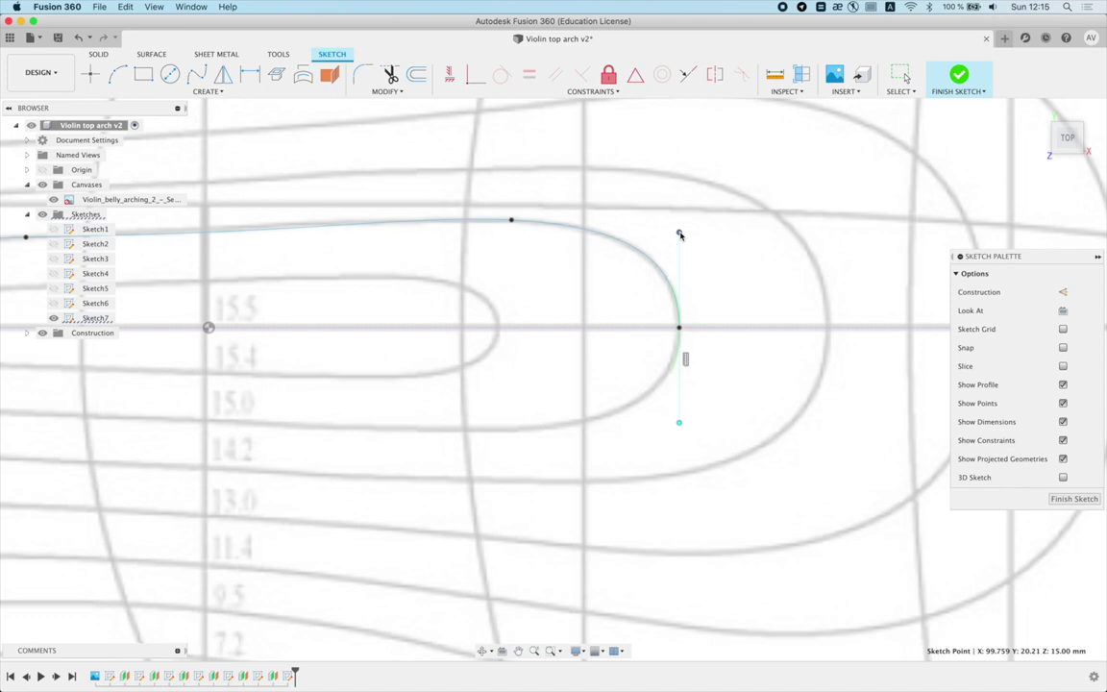
pyautogui.scroll(-5, 679, 238)
pyautogui.scroll(-3, 658, 309)
pyautogui.click(438, 535)
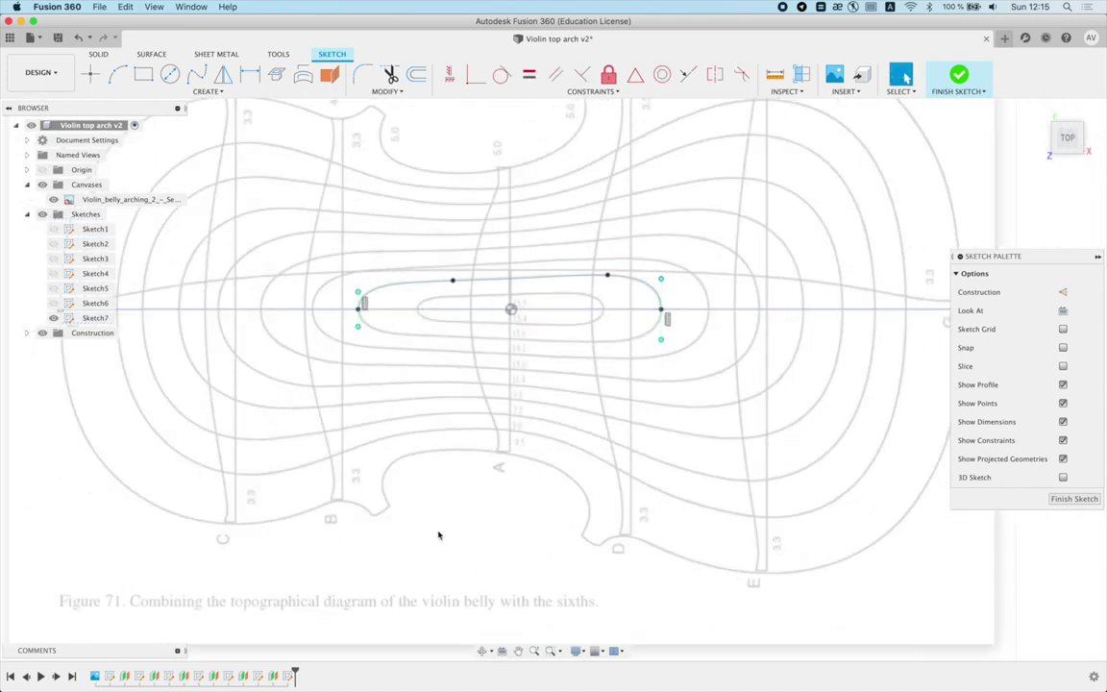
# Step: Mirror the inner spline across the centre line into a closed loop
pyautogui.click(222, 74)
pyautogui.click(484, 282)
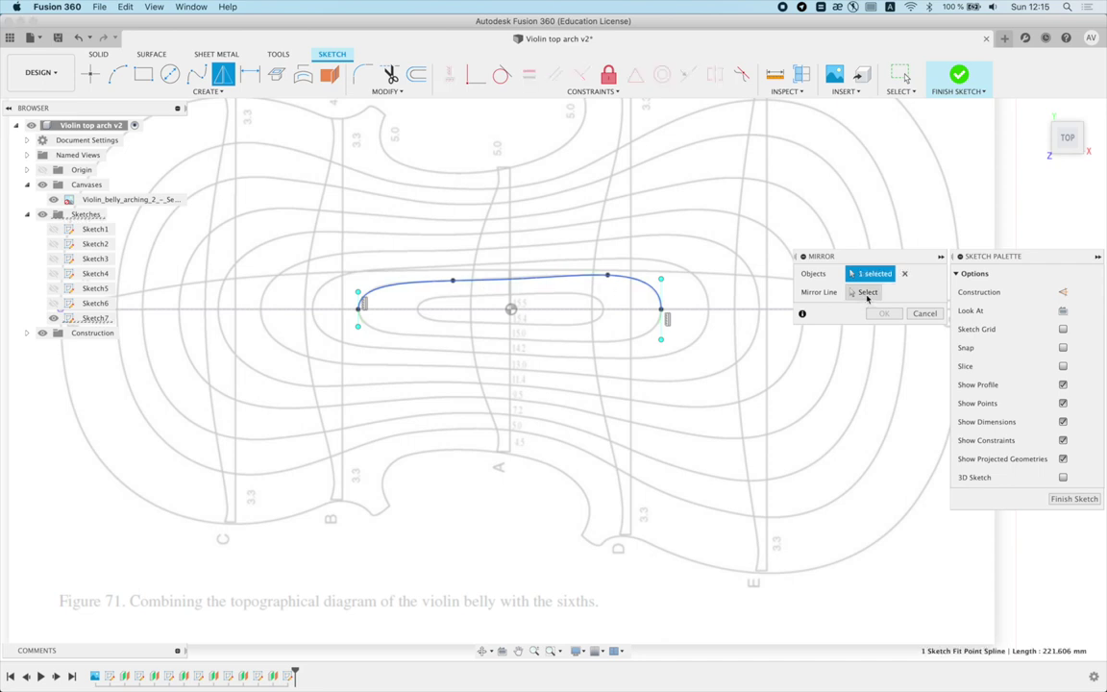
pyautogui.click(868, 293)
pyautogui.click(575, 309)
pyautogui.press('Return')
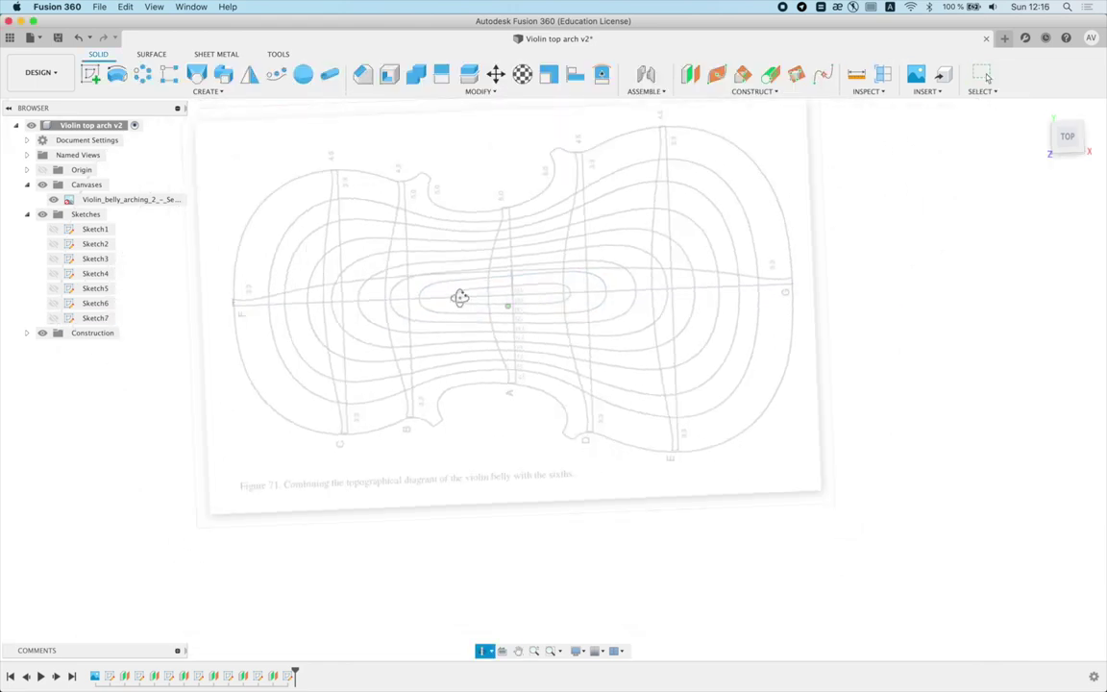
# Step: Add a construction plane offset 15.5 mm from the XY plane
pyautogui.keyDown('shift'); pyautogui.moveTo(459, 297); pyautogui.dragTo(475, 286, button='middle'); pyautogui.keyUp('shift')
pyautogui.click(690, 74)
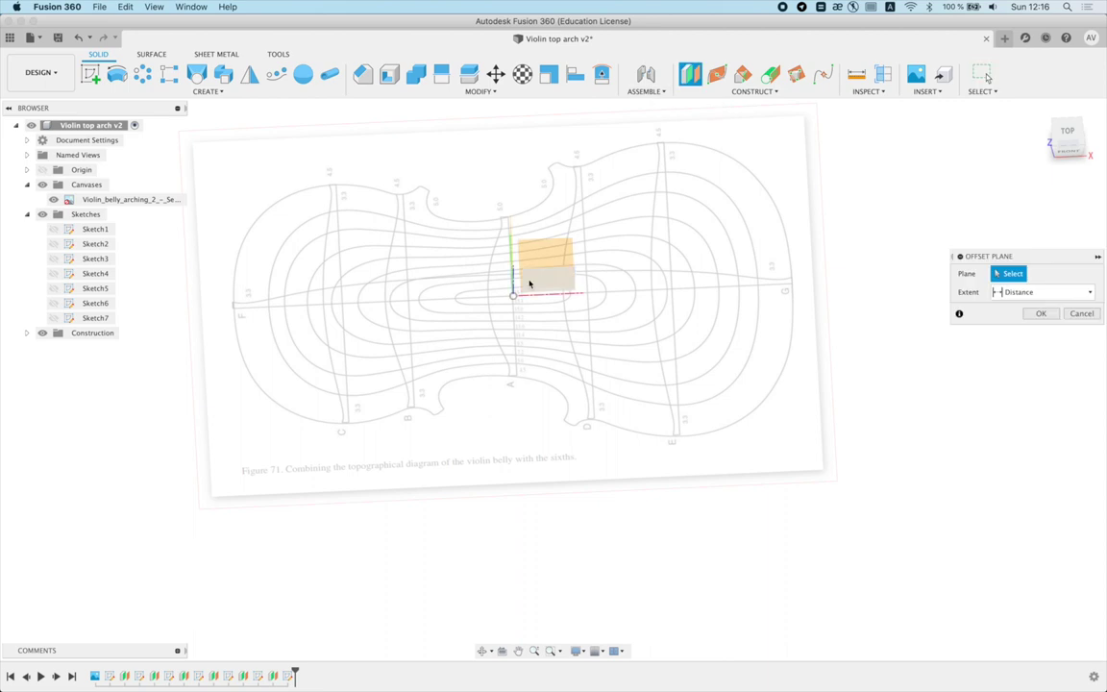
pyautogui.click(551, 250)
pyautogui.write('15.5')
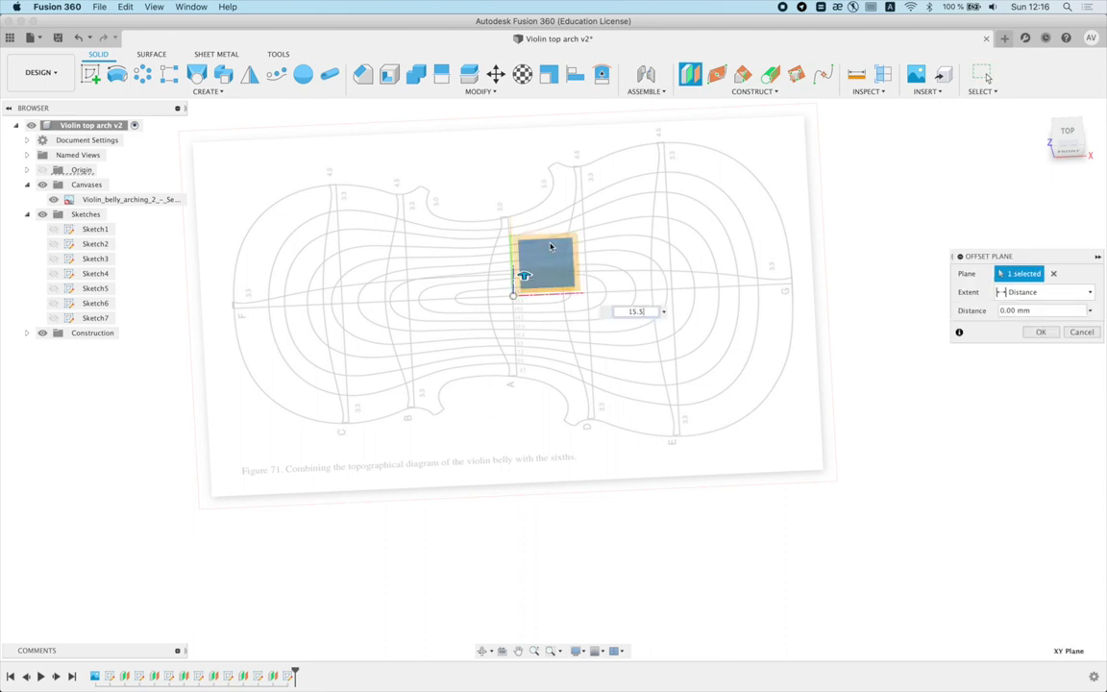
pyautogui.press('Return')
pyautogui.scroll(3, 538, 255)
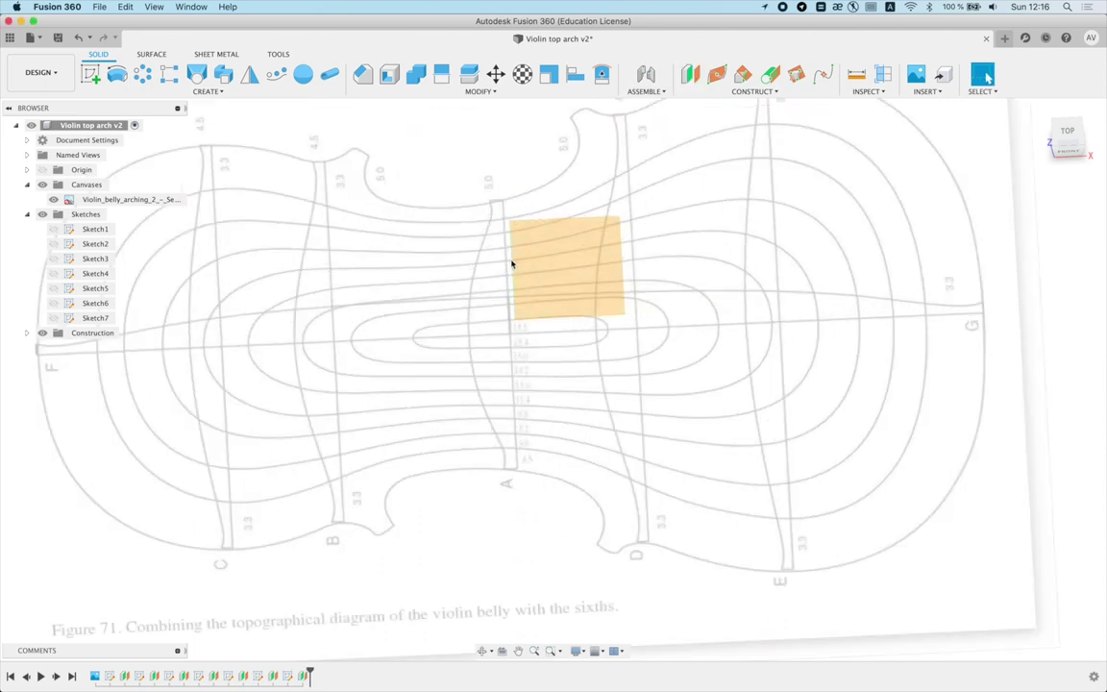
# Step: Start Sketch8 on the new 15.5 mm plane
pyautogui.rightClick(583, 288)
pyautogui.click(610, 320)
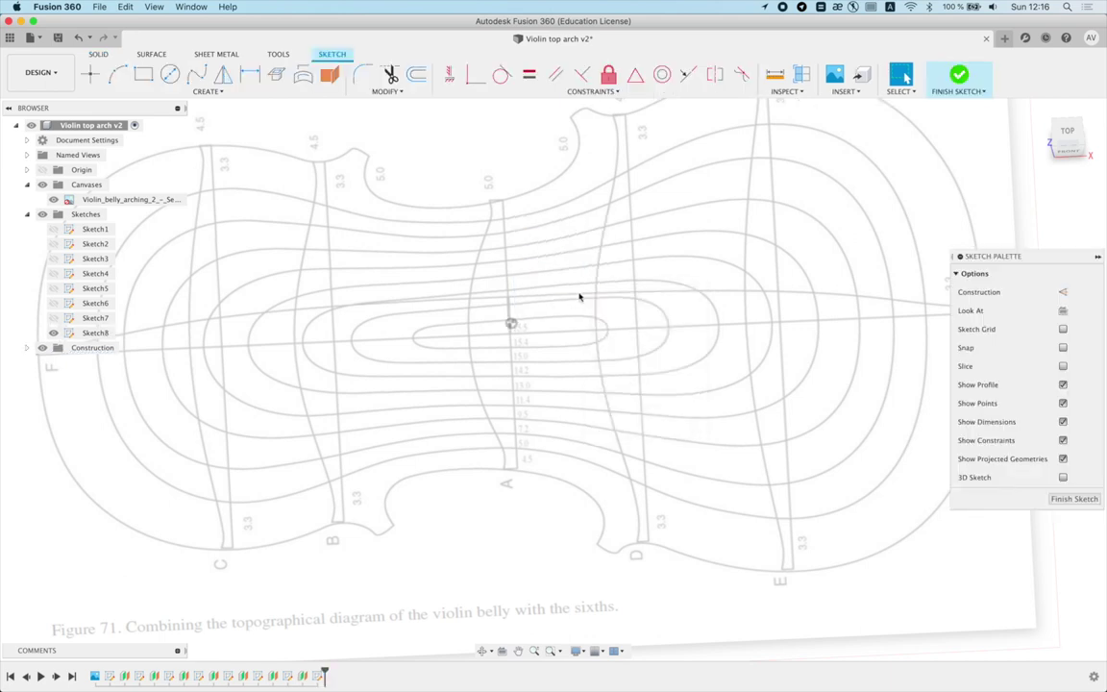
pyautogui.click(94, 76)
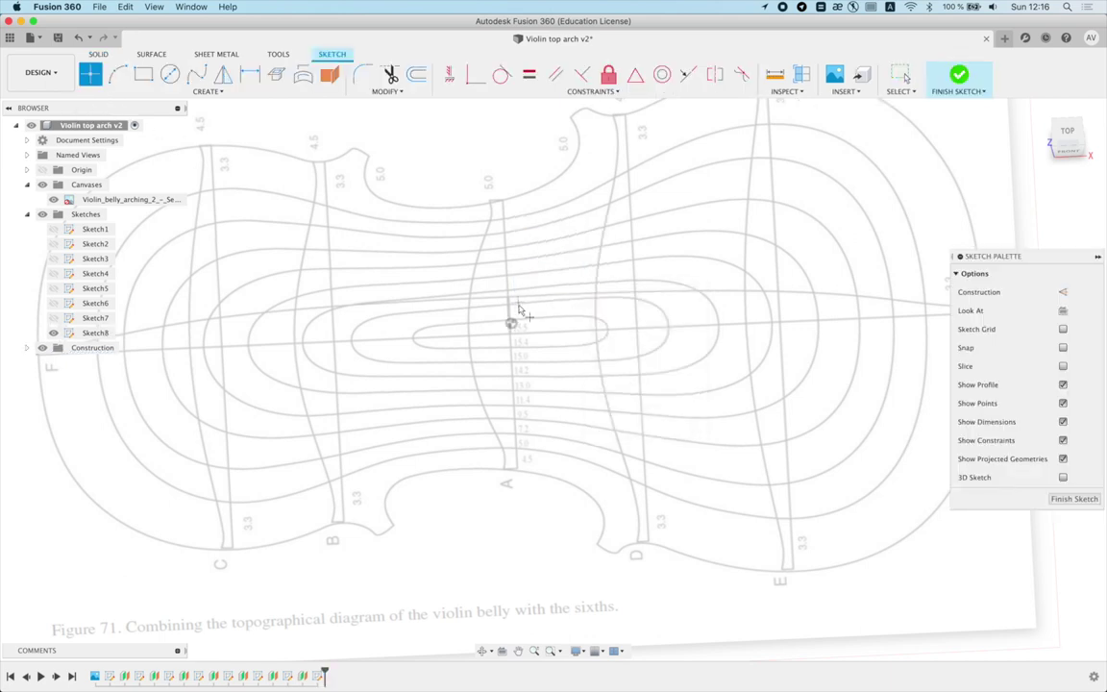
pyautogui.press('Escape')
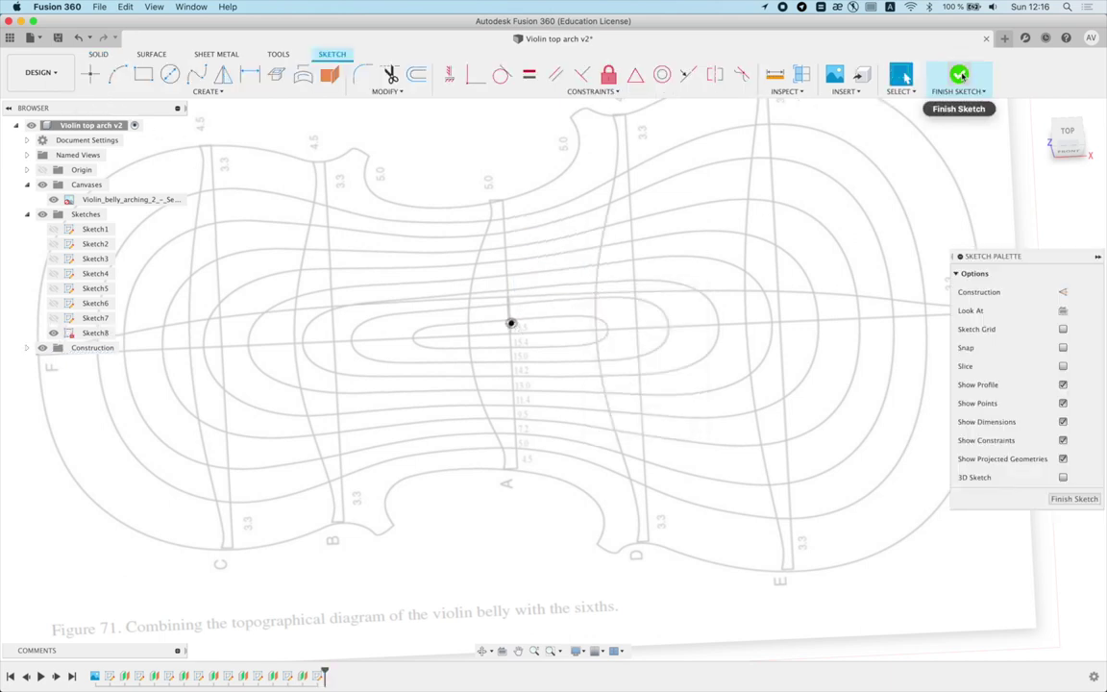
pyautogui.scroll(-3, 578, 301)
# Step: Hide the arching diagram canvas image so only the contour sketches show
pyautogui.click(97, 319)
pyautogui.keyDown('shift'); pyautogui.click(94, 243); pyautogui.keyUp('shift')
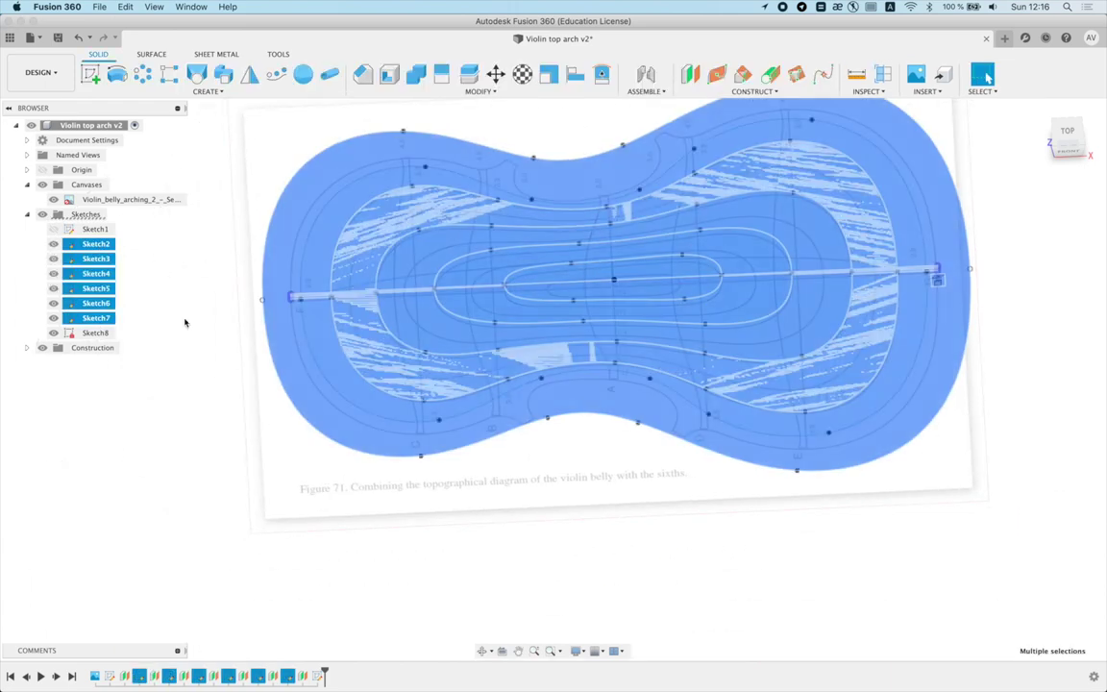
pyautogui.click(185, 323)
pyautogui.click(125, 199)
pyautogui.click(53, 199)
pyautogui.moveTo(306, 327)
pyautogui.keyDown('shift'); pyautogui.mouseDown(button='middle')
pyautogui.moveTo(307, 250)
pyautogui.moveTo(409, 255)
pyautogui.moveTo(371, 277)
pyautogui.mouseUp(button='middle'); pyautogui.keyUp('shift')
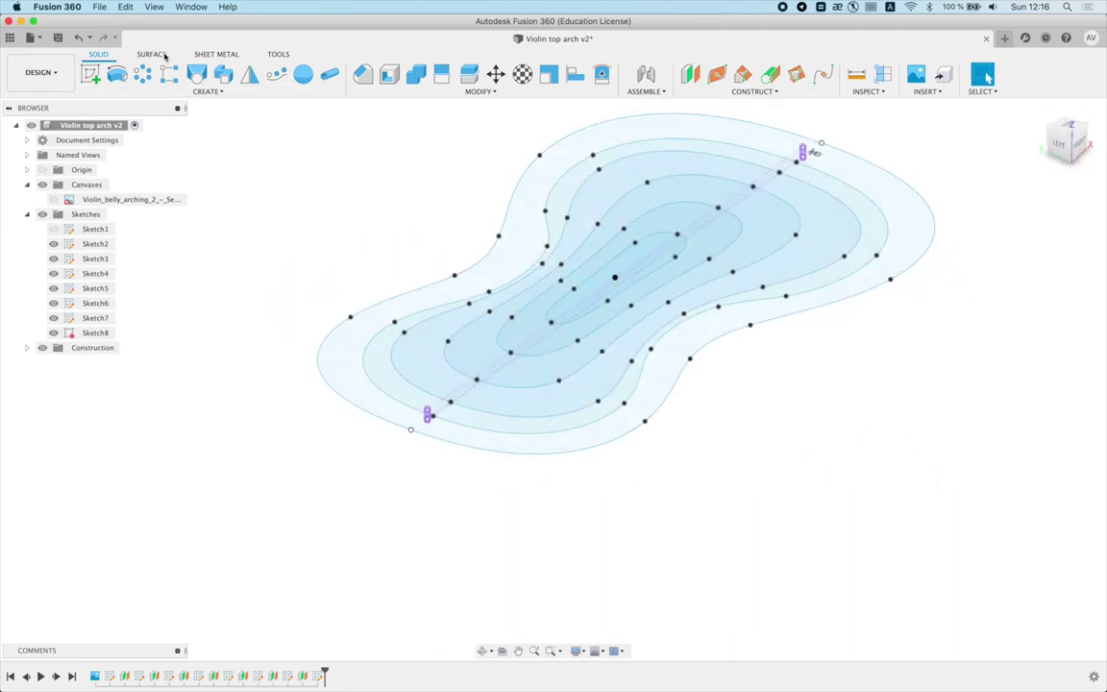
# Step: Save the design as a new version and start a Patch surface
pyautogui.click(154, 55)
pyautogui.press('super+s')
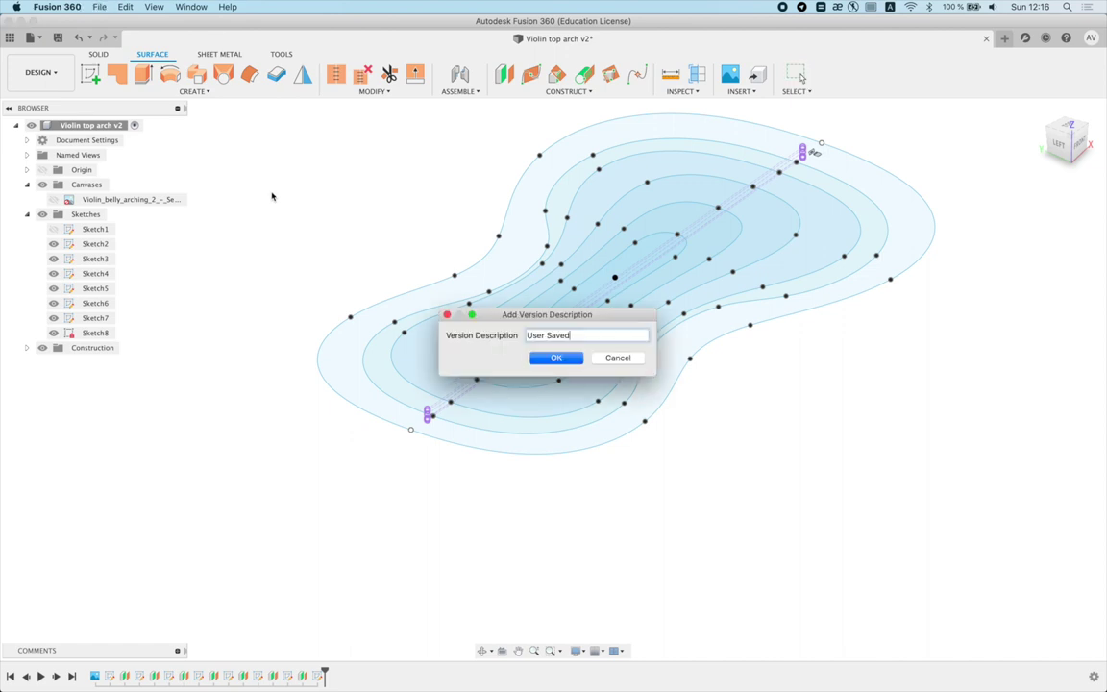
pyautogui.press('Return')
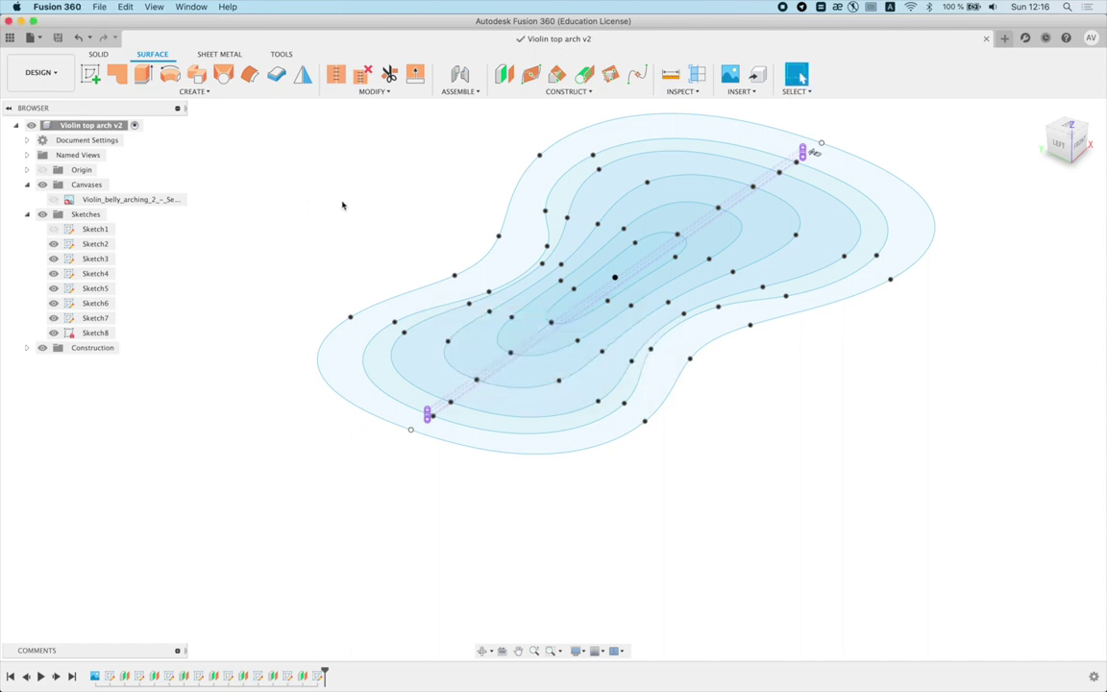
pyautogui.click(117, 74)
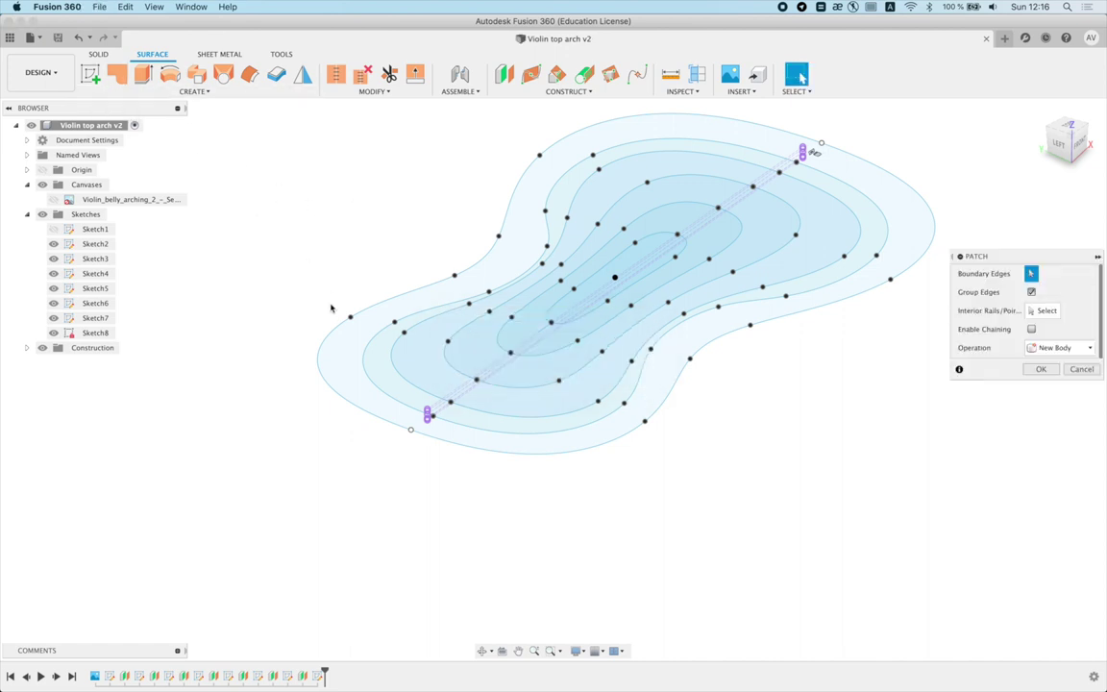
# Step: Set the violin outline as the patch boundary and add three contour loops as interior rails
pyautogui.click(437, 444)
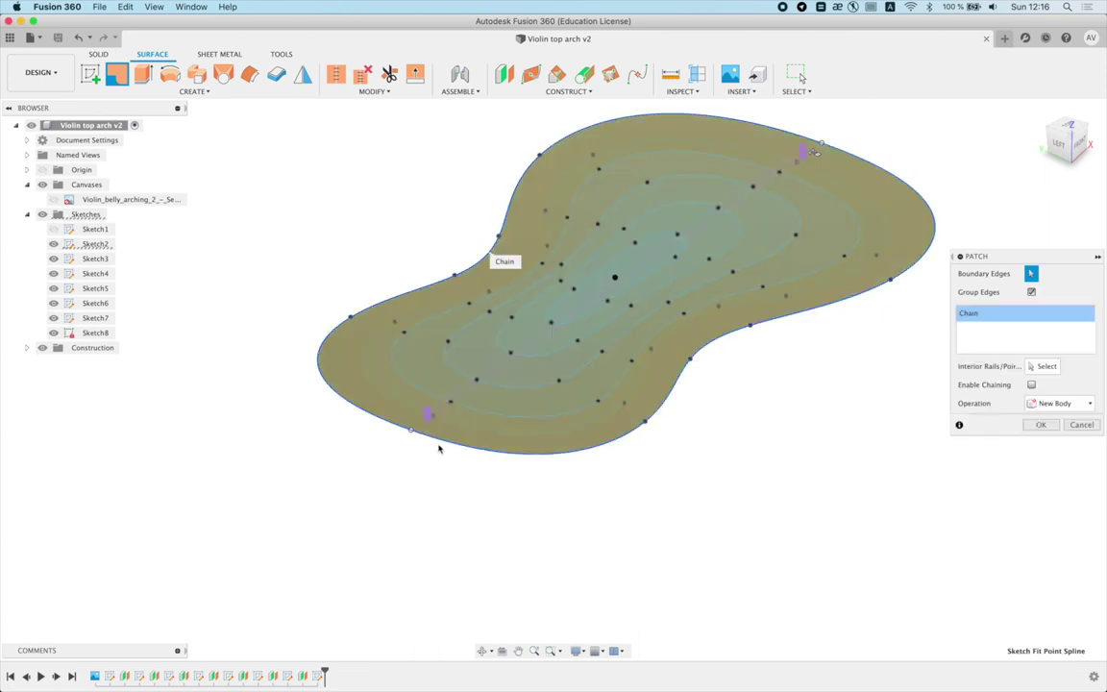
pyautogui.click(1047, 366)
pyautogui.keyDown('shift'); pyautogui.moveTo(873, 445); pyautogui.dragTo(425, 410, button='middle'); pyautogui.keyUp('shift')
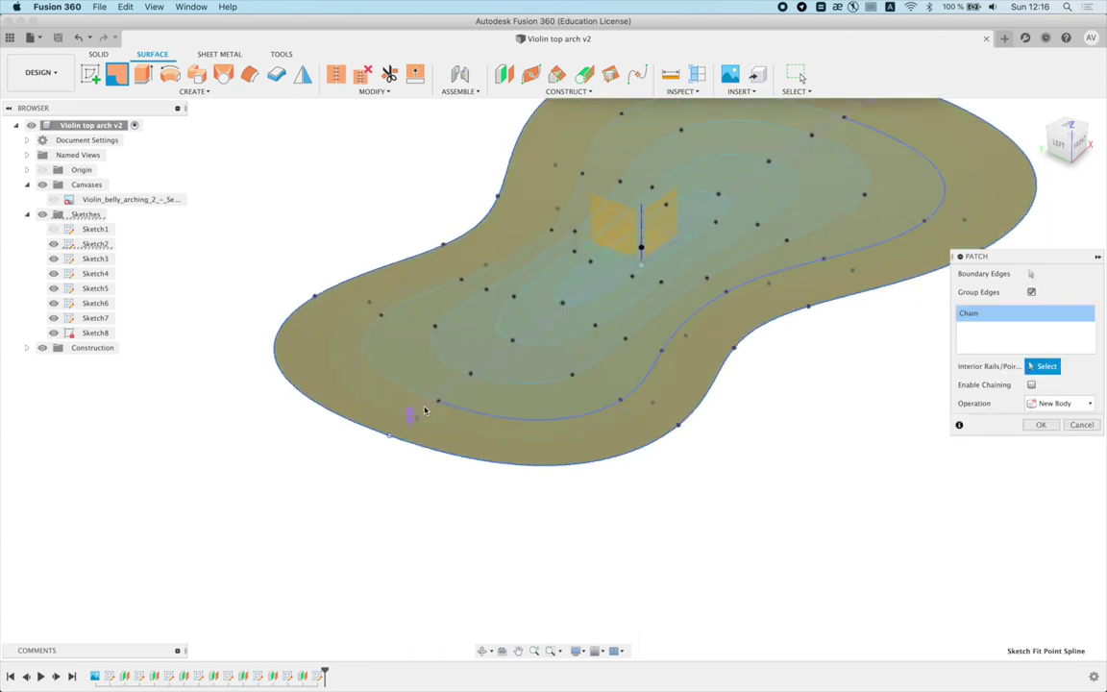
pyautogui.click(429, 429)
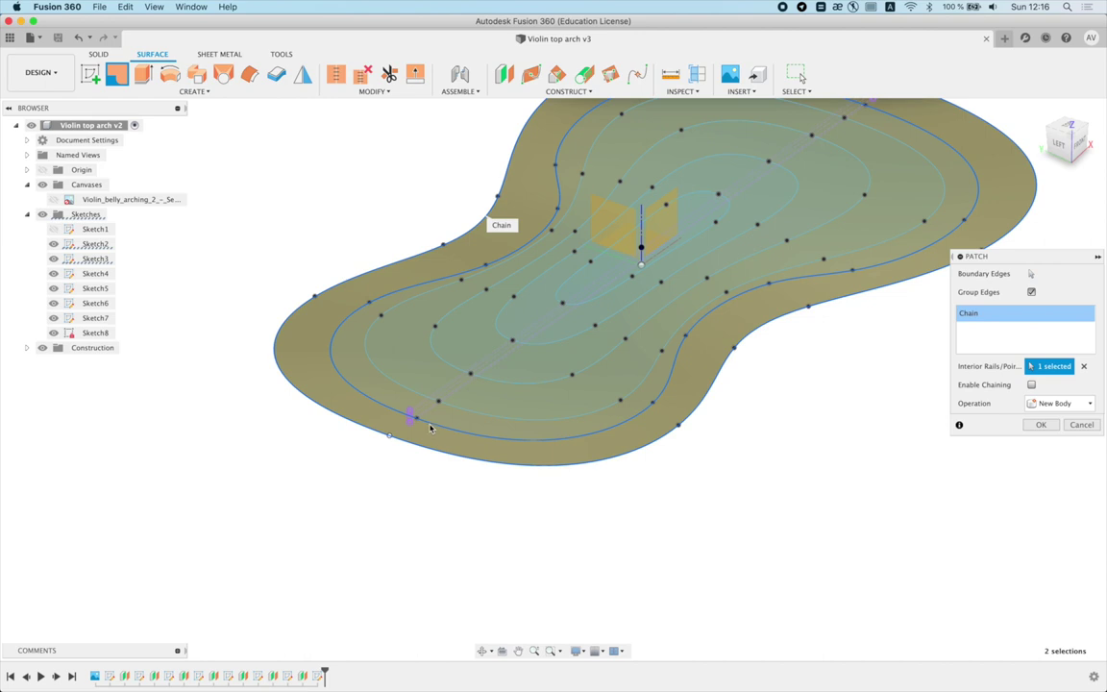
pyautogui.click(461, 411)
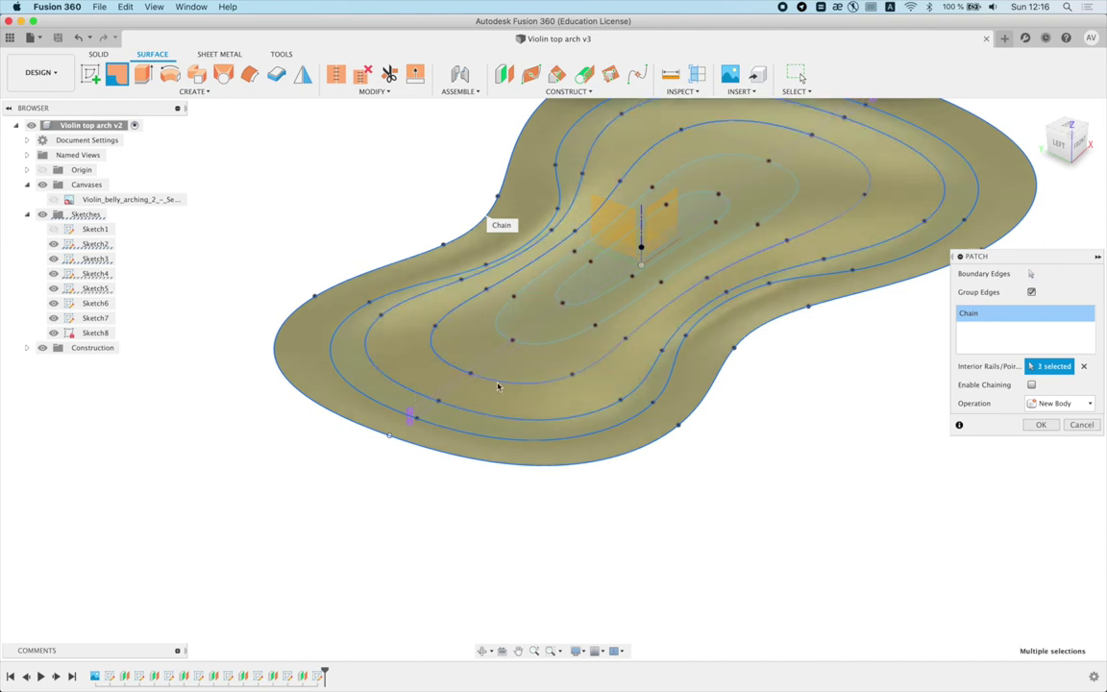
pyautogui.click(498, 337)
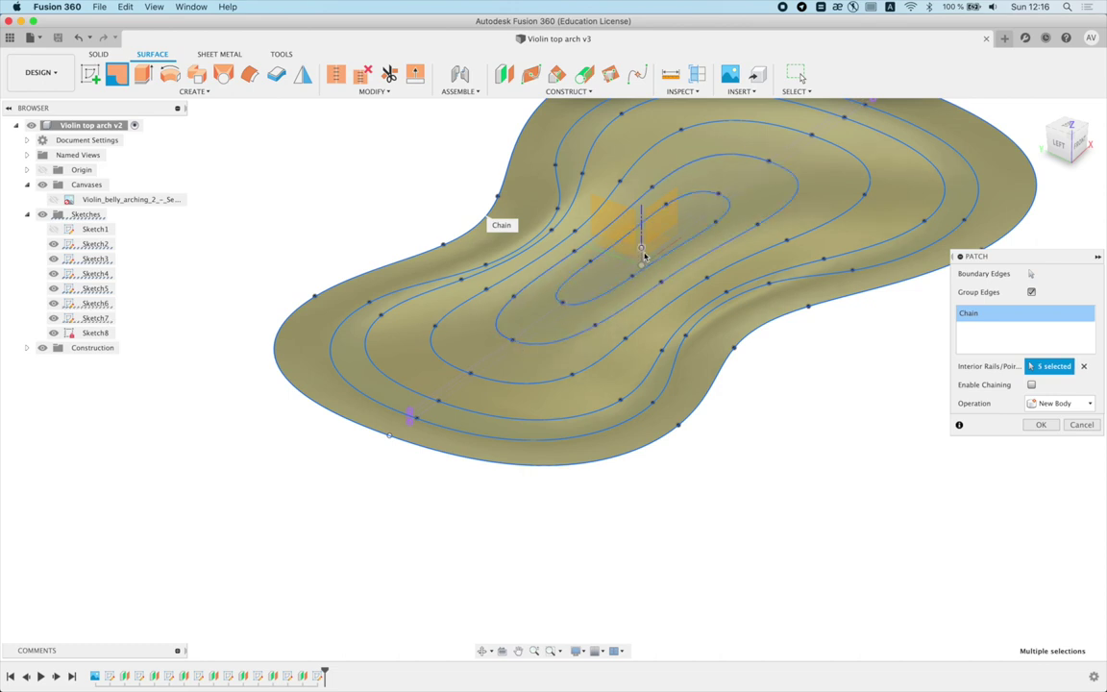
# Step: Add the central peak point and create the patch surface
pyautogui.scroll(3, 643, 252)
pyautogui.scroll(5, 643, 254)
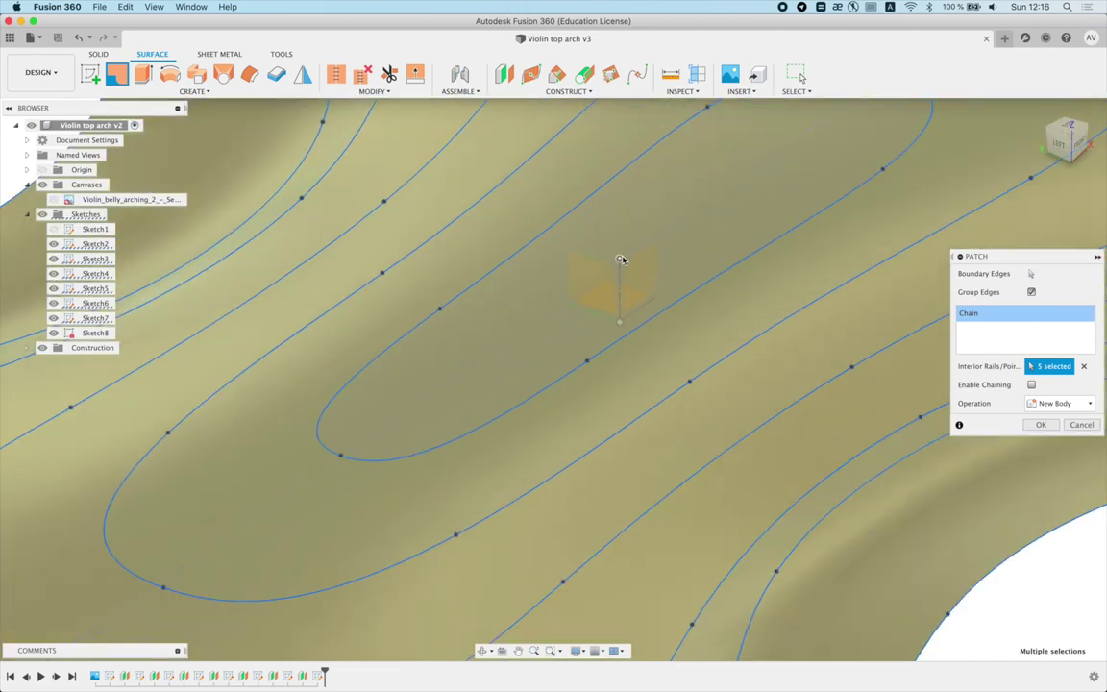
pyautogui.click(620, 259)
pyautogui.scroll(-5, 624, 259)
pyautogui.scroll(-2, 632, 265)
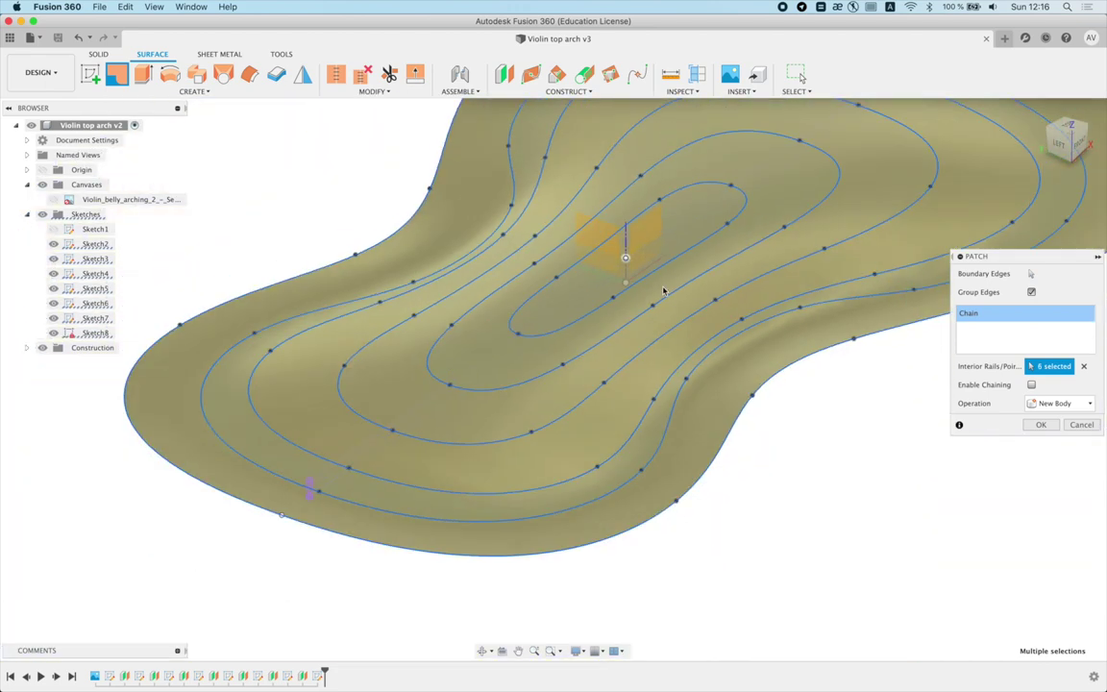
pyautogui.press('Return')
pyautogui.scroll(-5, 619, 448)
pyautogui.moveTo(596, 462)
pyautogui.keyDown('shift'); pyautogui.mouseDown(button='middle')
pyautogui.moveTo(551, 502)
pyautogui.moveTo(524, 447)
pyautogui.mouseUp(button='middle'); pyautogui.keyUp('shift')
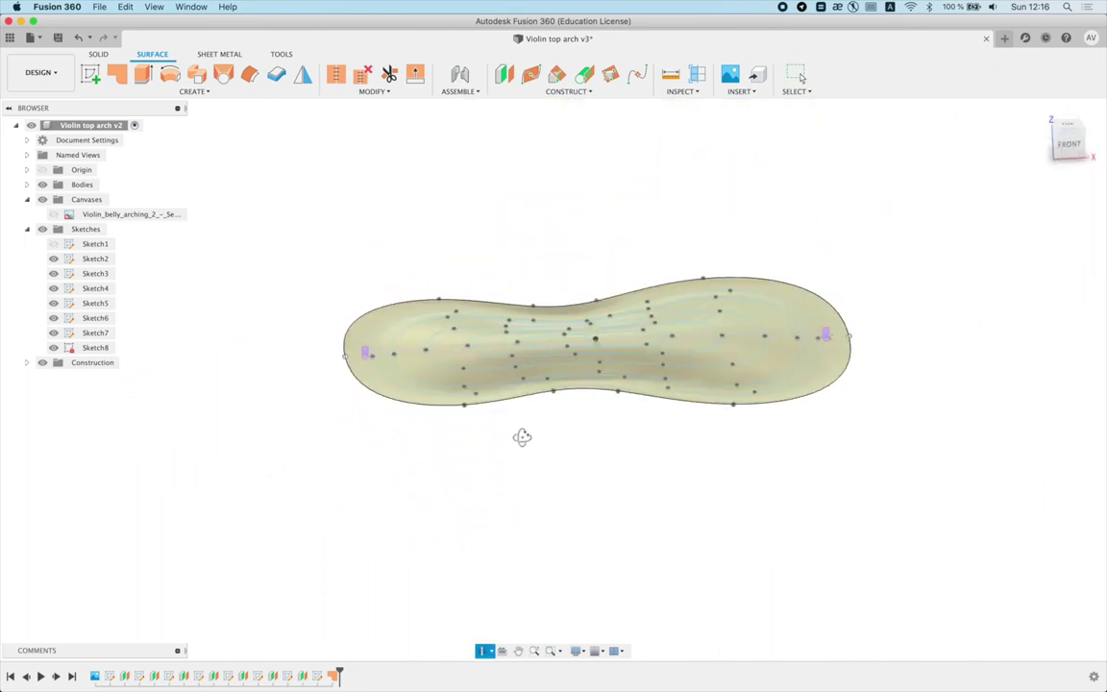
pyautogui.click(93, 258)
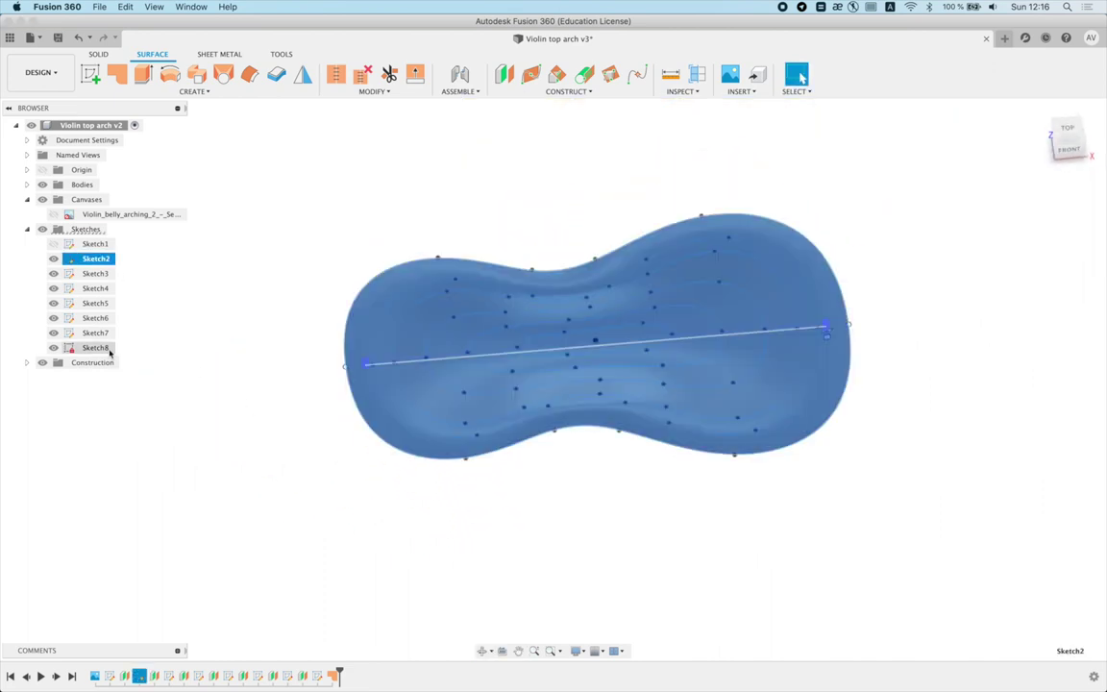
# Step: Hide Sketch2 through Sketch8
pyautogui.keyDown('shift'); pyautogui.click(96, 347); pyautogui.keyUp('shift')
pyautogui.press('v')
pyautogui.moveTo(299, 365)
pyautogui.keyDown('shift'); pyautogui.mouseDown(button='middle')
pyautogui.moveTo(297, 391)
pyautogui.moveTo(200, 298)
pyautogui.moveTo(192, 354)
pyautogui.moveTo(329, 386)
pyautogui.moveTo(331, 368)
pyautogui.mouseUp(button='middle'); pyautogui.keyUp('shift')
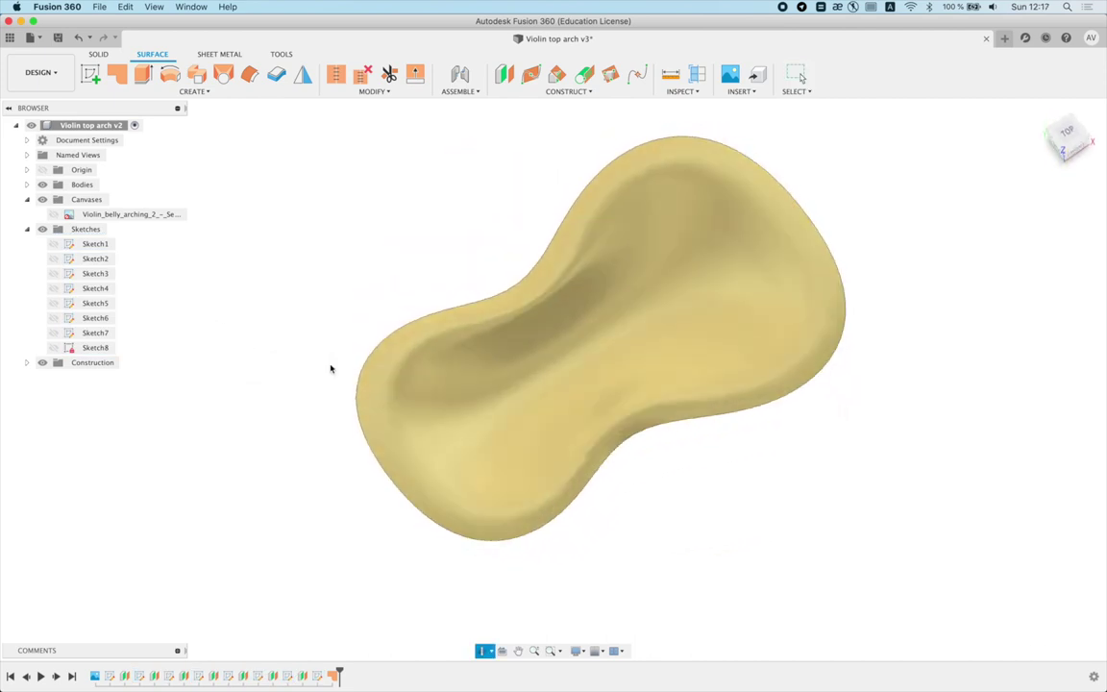
# Step: Trim the surface with a 20 mm symmetric Intersect extrude of Sketch1's violin outline
pyautogui.click(54, 243)
pyautogui.press('e')
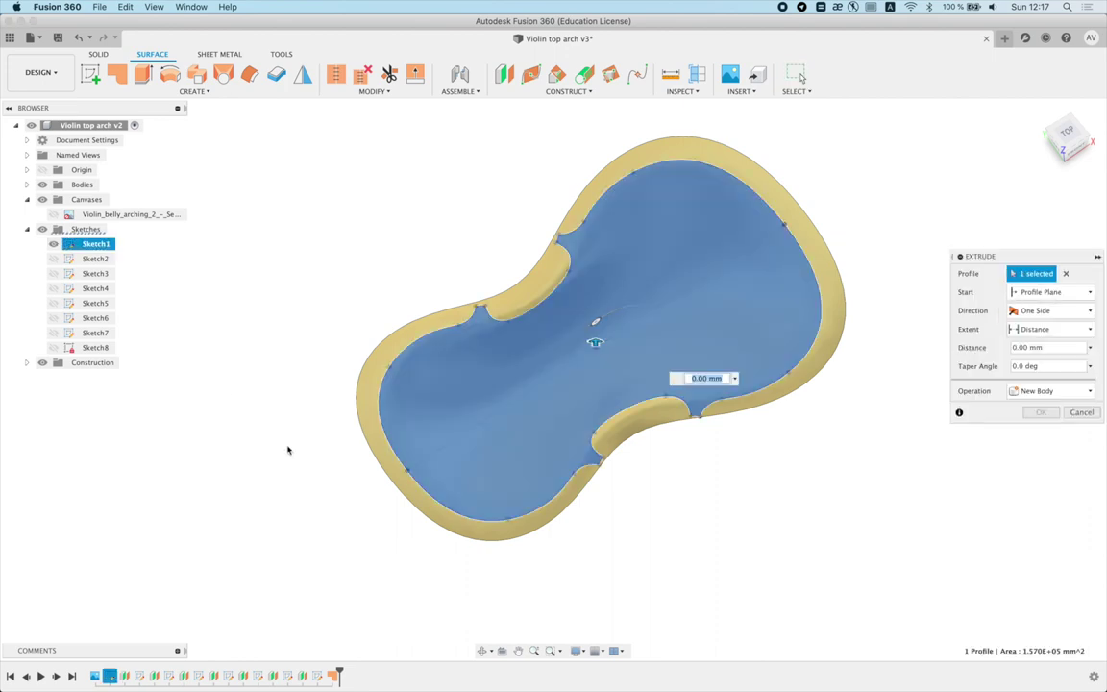
pyautogui.click(1030, 310)
pyautogui.click(1034, 350)
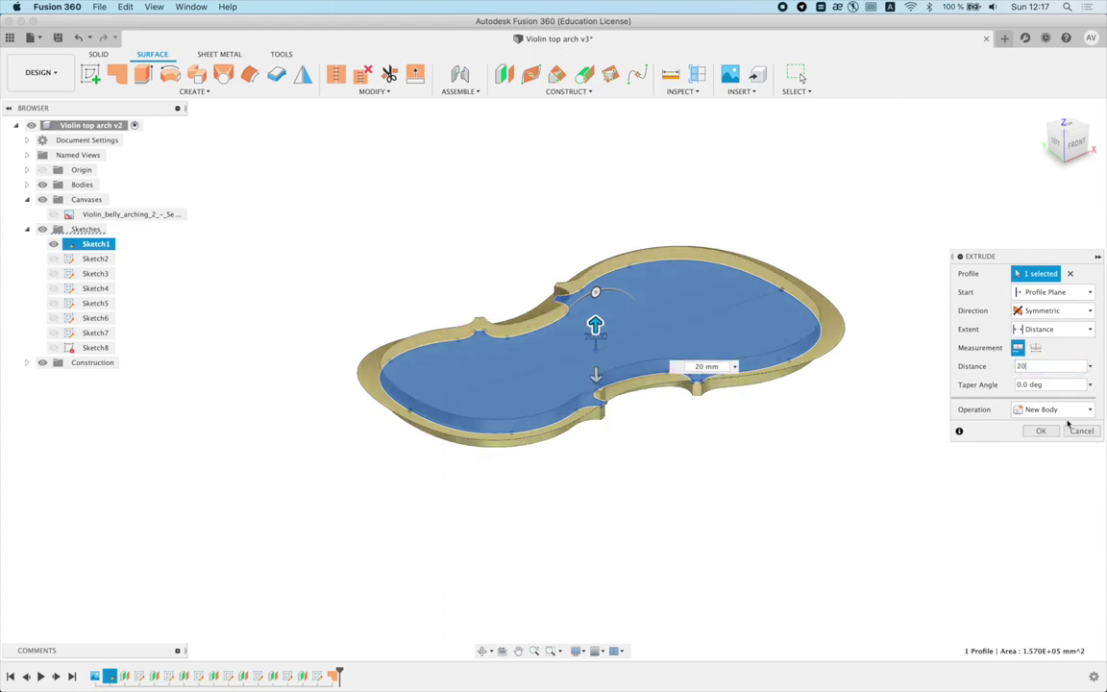
pyautogui.click(1062, 409)
pyautogui.click(1047, 452)
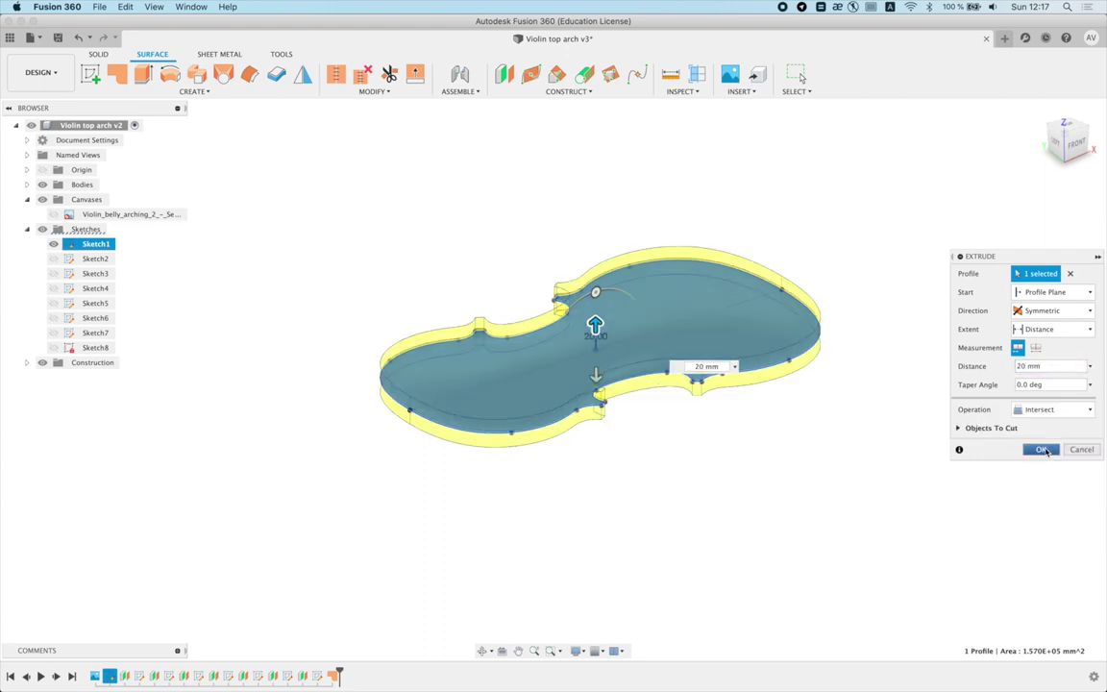
pyautogui.keyDown('shift'); pyautogui.moveTo(815, 420); pyautogui.dragTo(812, 417, button='middle'); pyautogui.keyUp('shift')
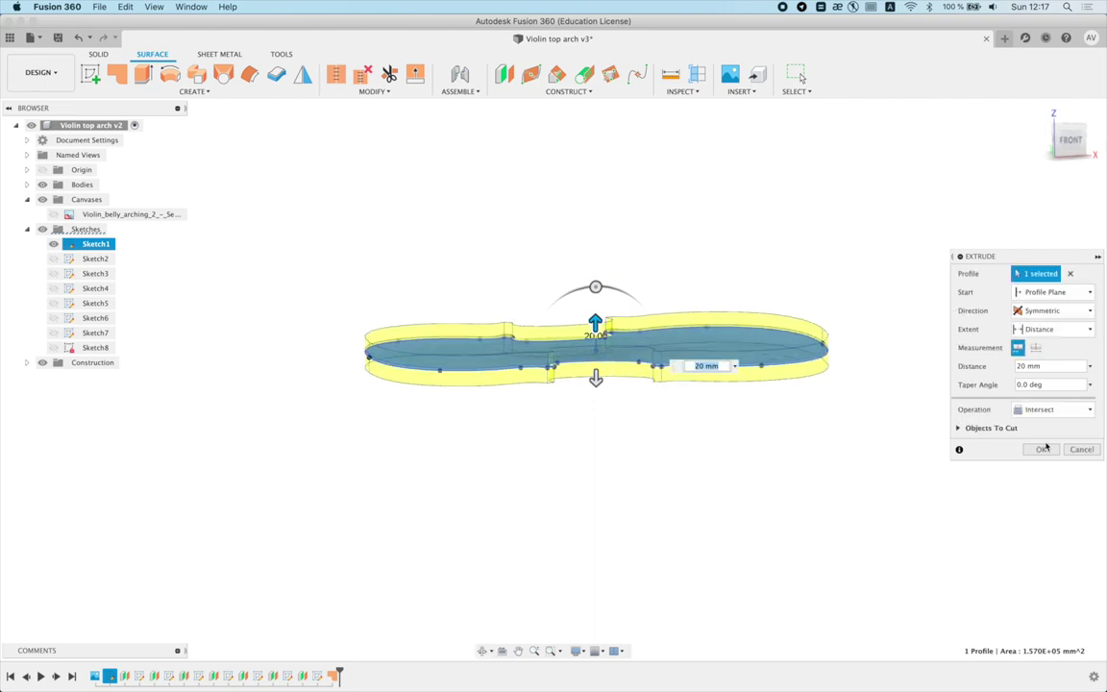
pyautogui.press('Return')
# Step: Hide Sketch1 and select Body1 from the Bodies group
pyautogui.keyDown('shift'); pyautogui.moveTo(583, 424); pyautogui.dragTo(586, 502, button='middle'); pyautogui.keyUp('shift')
pyautogui.click(53, 244)
pyautogui.click(27, 199)
pyautogui.click(27, 185)
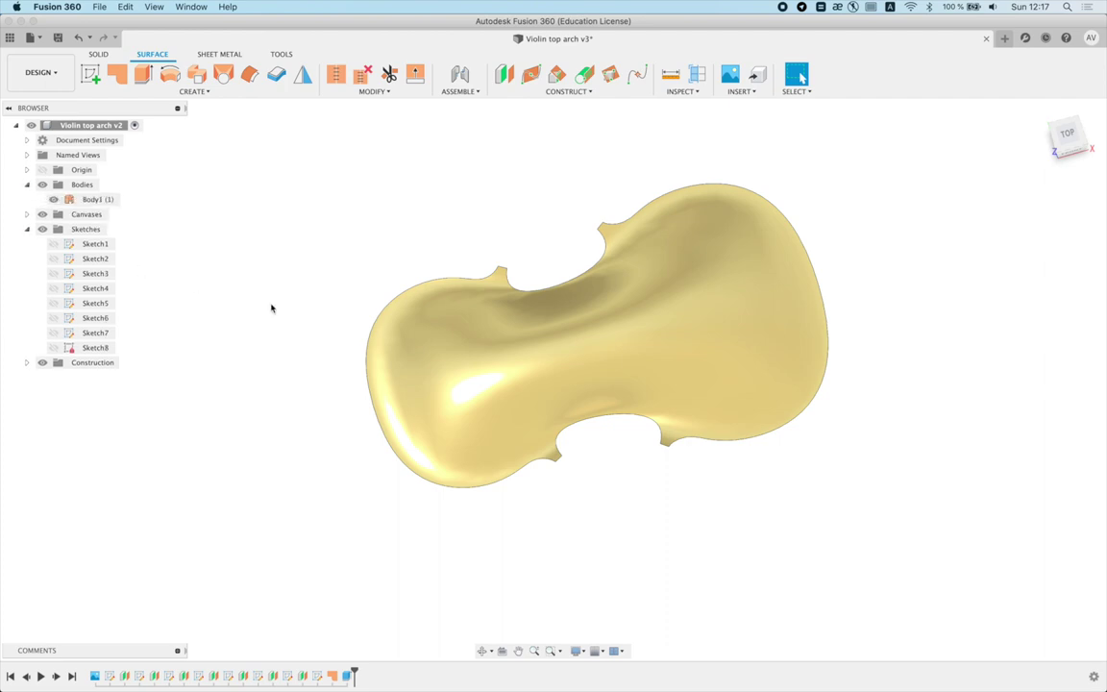
pyautogui.click(359, 354)
pyautogui.moveTo(358, 354)
pyautogui.keyDown('shift'); pyautogui.mouseDown(button='middle')
pyautogui.moveTo(368, 336)
pyautogui.moveTo(317, 297)
pyautogui.mouseUp(button='middle'); pyautogui.keyUp('shift')
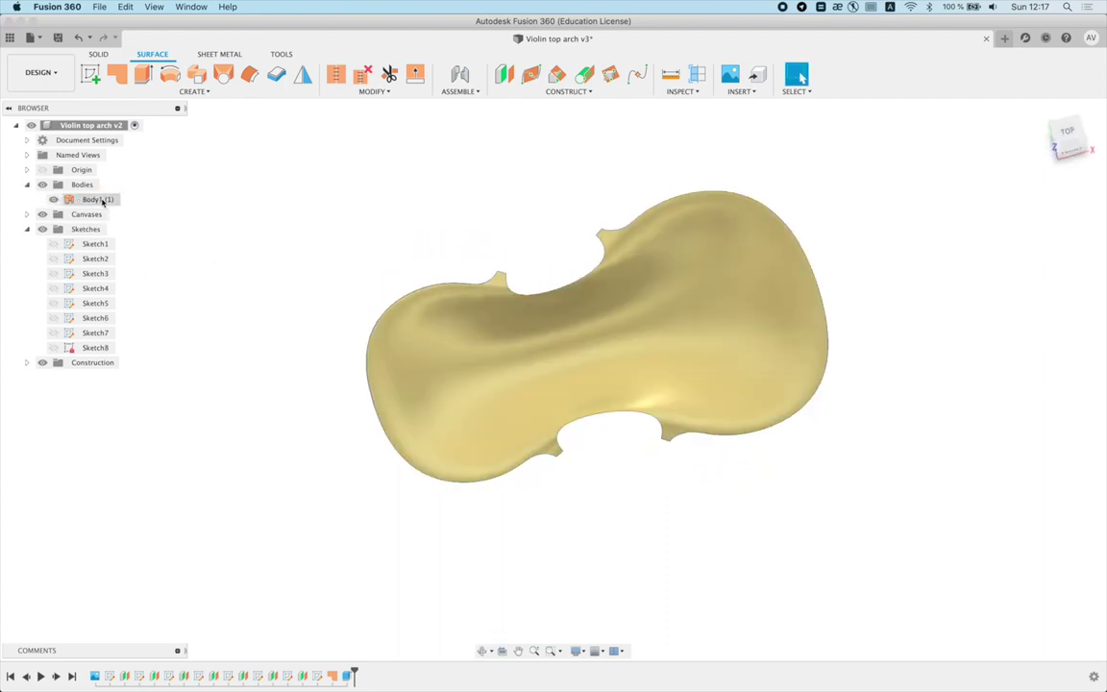
# Step: Set Body1's display detail control to Fixed at High level
pyautogui.rightClick(103, 200)
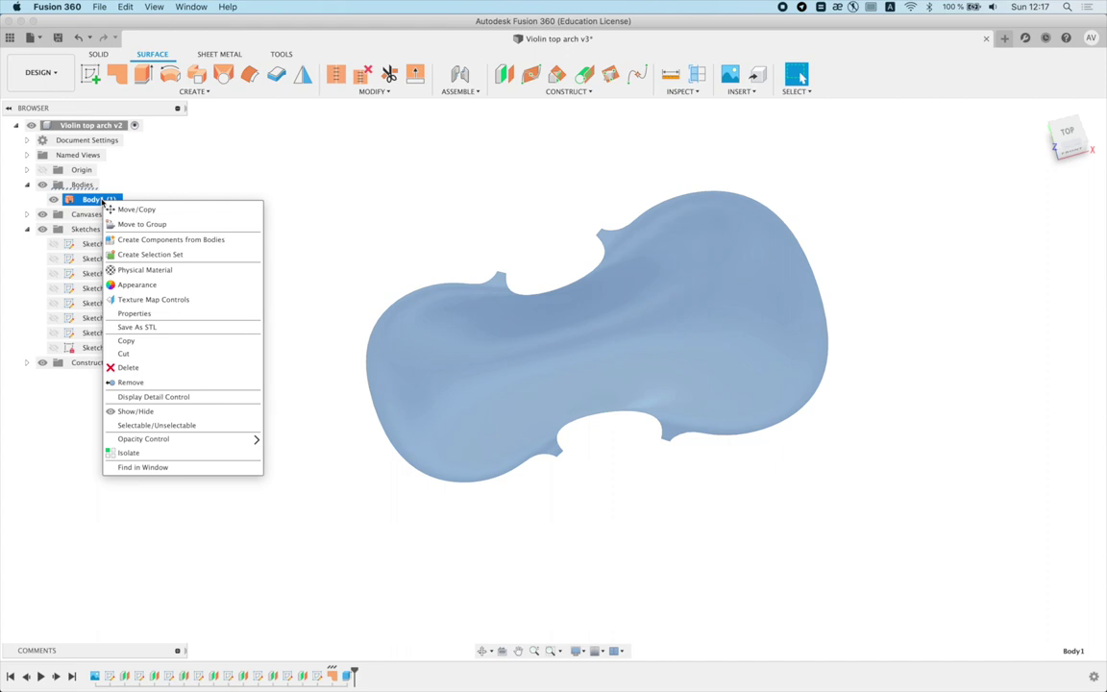
pyautogui.click(205, 396)
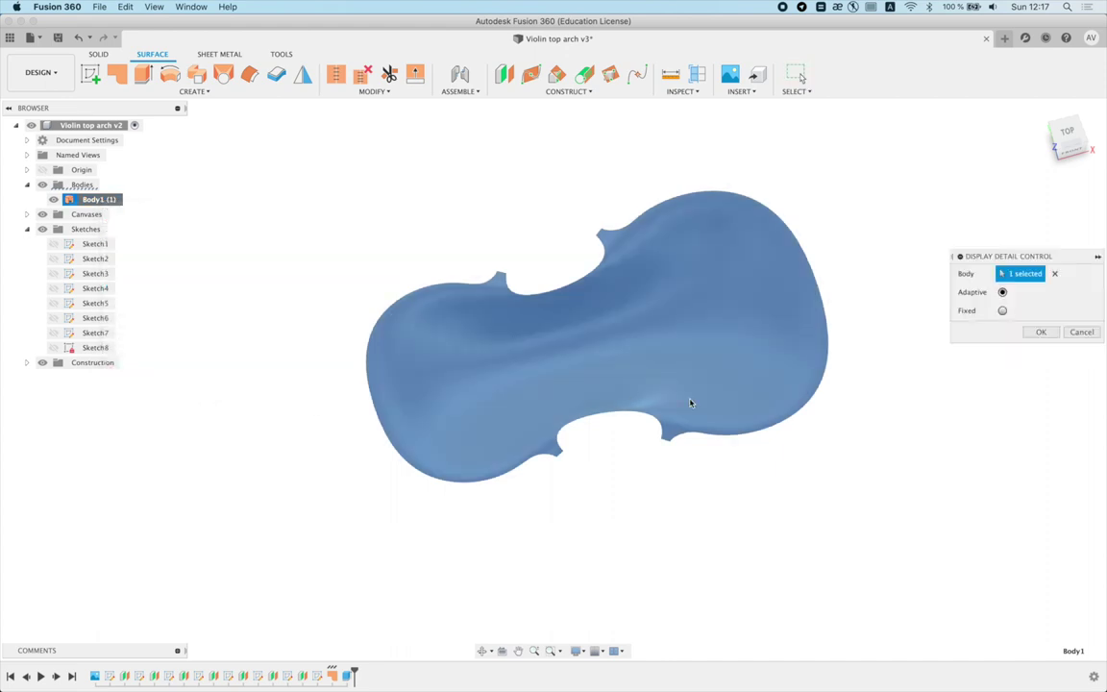
pyautogui.click(1002, 310)
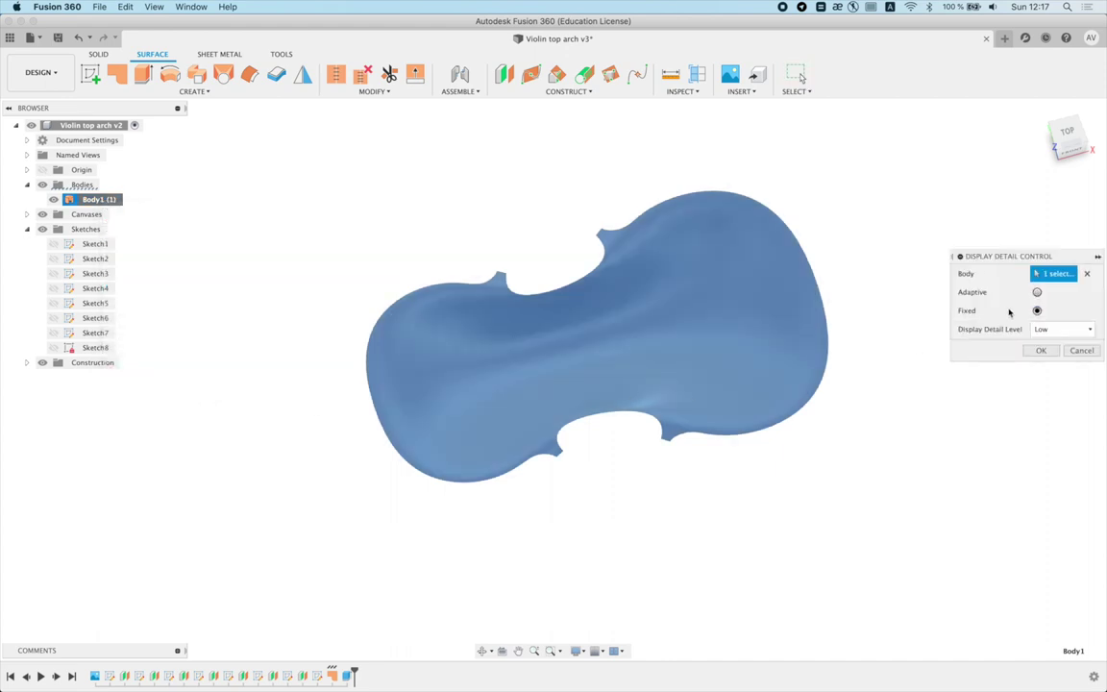
pyautogui.click(1058, 329)
pyautogui.click(1052, 372)
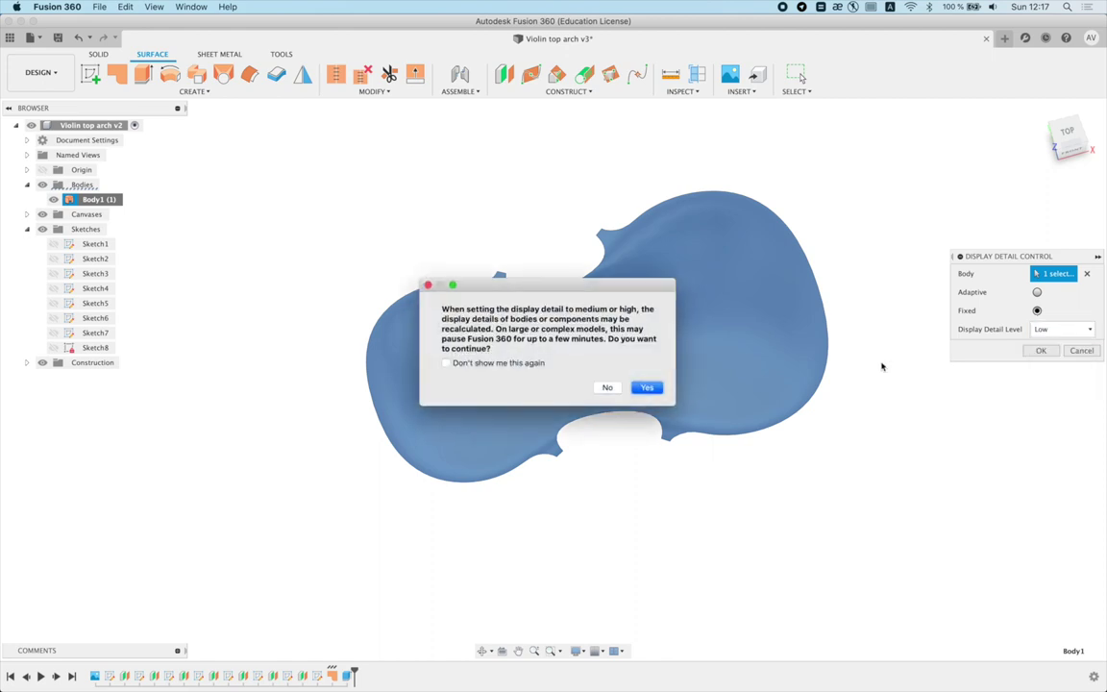
pyautogui.click(659, 394)
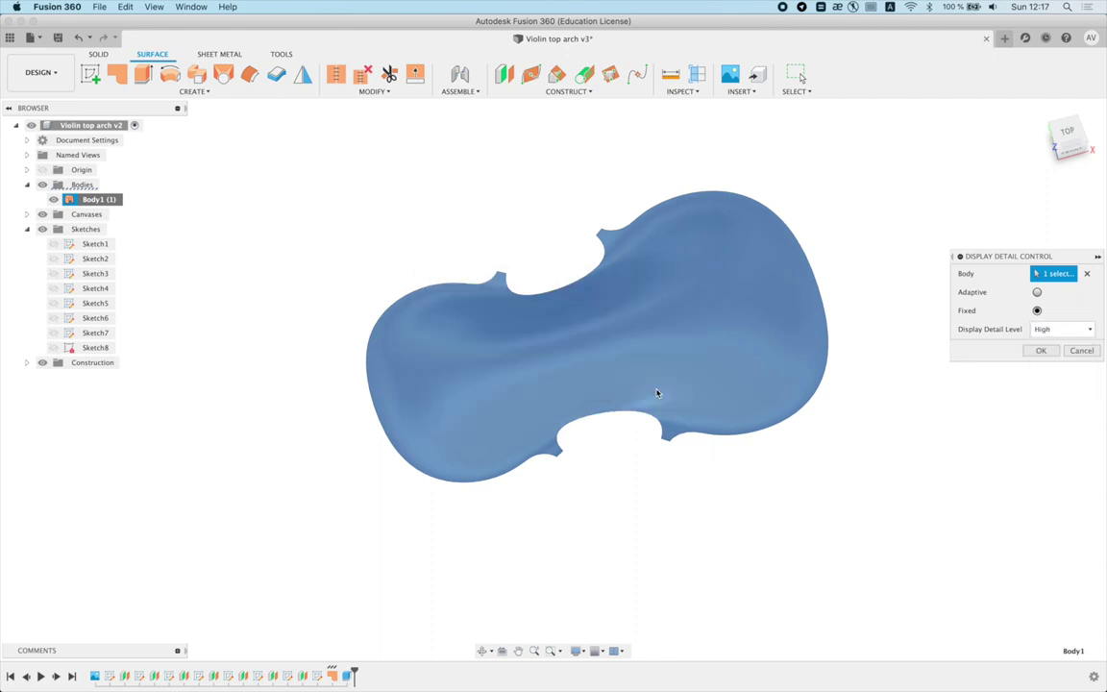
pyautogui.click(1041, 351)
# Step: Save the design as version Violin top arch v3
pyautogui.moveTo(914, 378)
pyautogui.keyDown('shift'); pyautogui.mouseDown(button='middle')
pyautogui.moveTo(917, 396)
pyautogui.moveTo(921, 376)
pyautogui.moveTo(994, 309)
pyautogui.moveTo(900, 358)
pyautogui.moveTo(901, 388)
pyautogui.moveTo(899, 373)
pyautogui.moveTo(929, 349)
pyautogui.moveTo(874, 343)
pyautogui.mouseUp(button='middle'); pyautogui.keyUp('shift')
pyautogui.press('super+s')
pyautogui.press('Return')
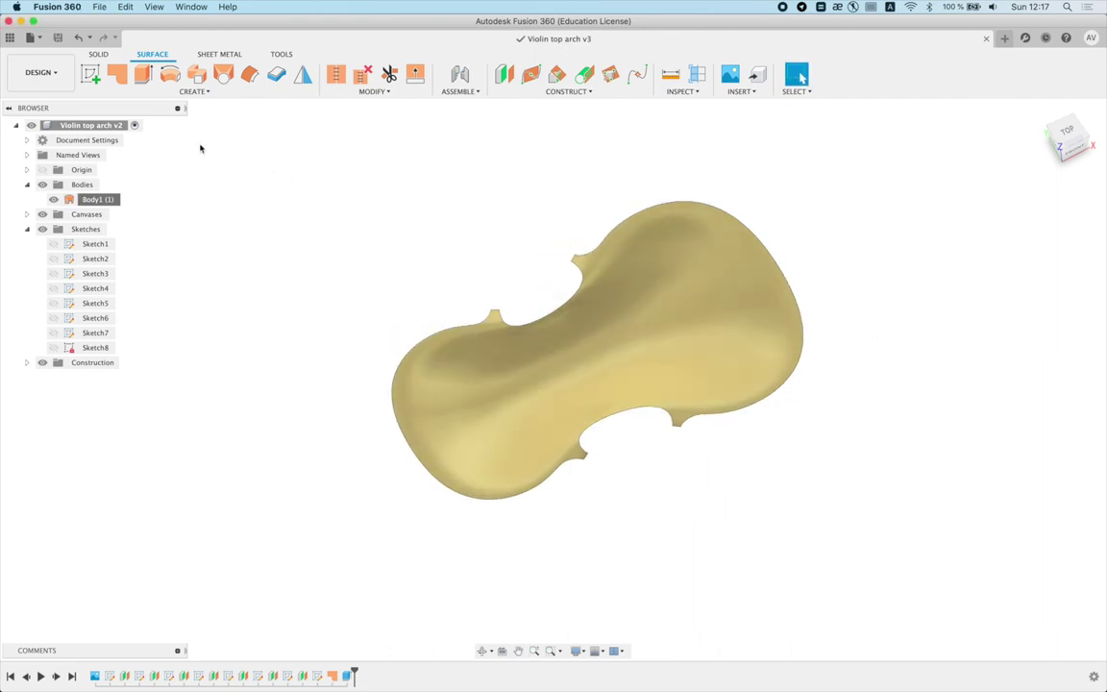
# Step: Apply the Walnut physical material to Body1 and review it in the Material Editor
pyautogui.click(99, 54)
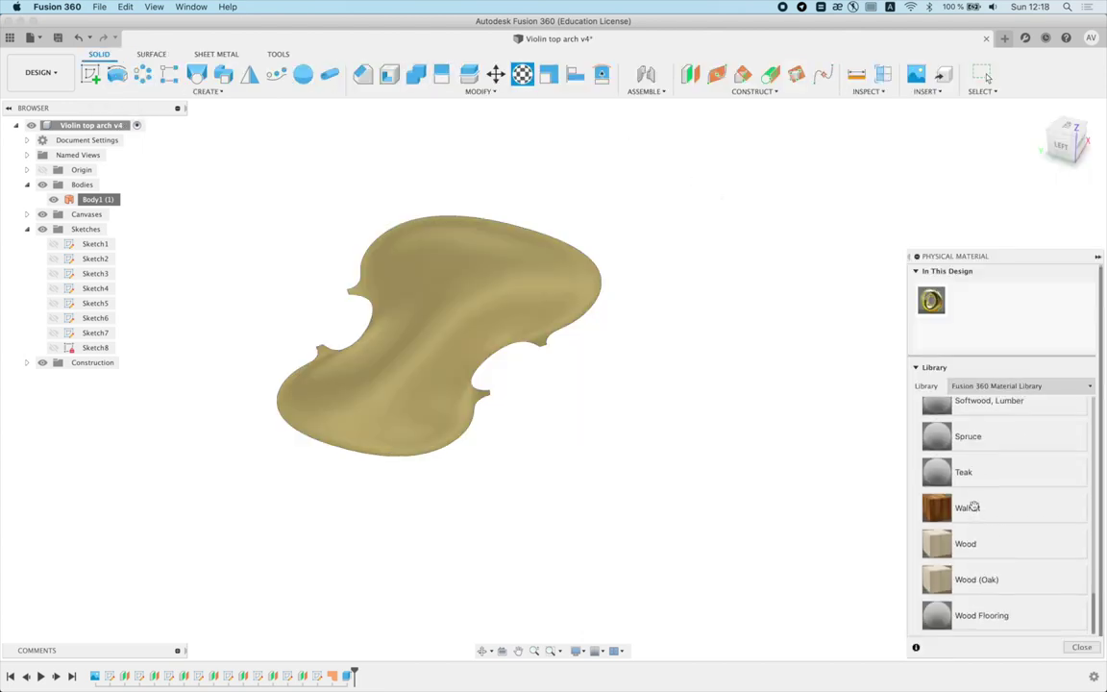
pyautogui.moveTo(973, 506); pyautogui.dragTo(424, 296)
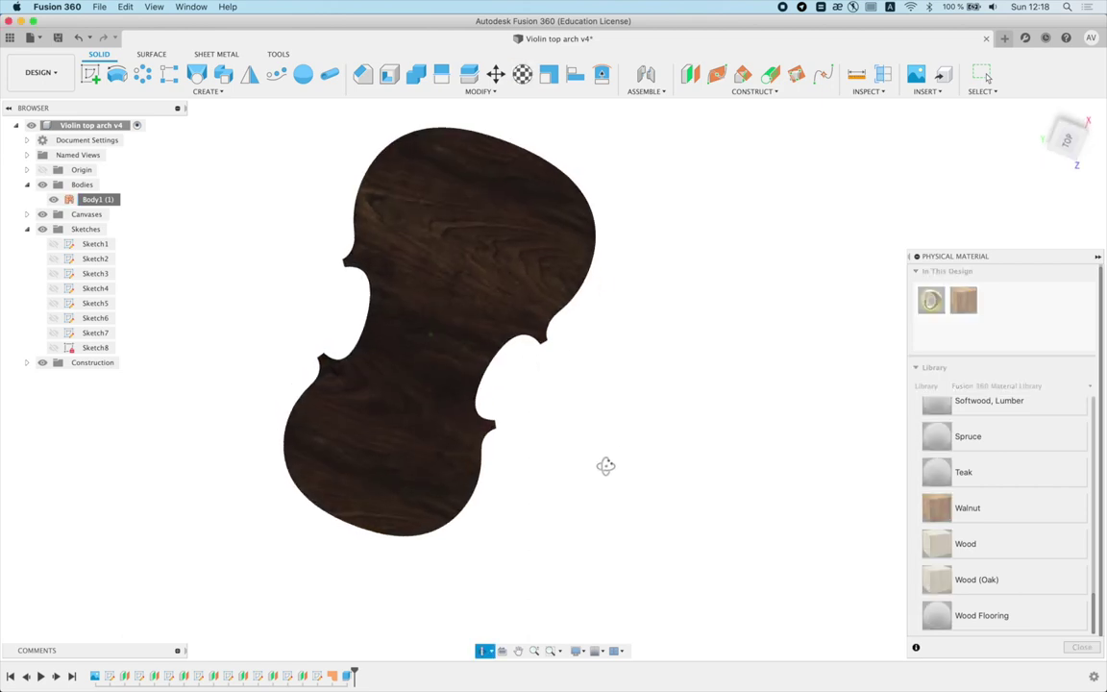
pyautogui.keyDown('shift'); pyautogui.moveTo(605, 466); pyautogui.dragTo(963, 309, button='middle'); pyautogui.keyUp('shift')
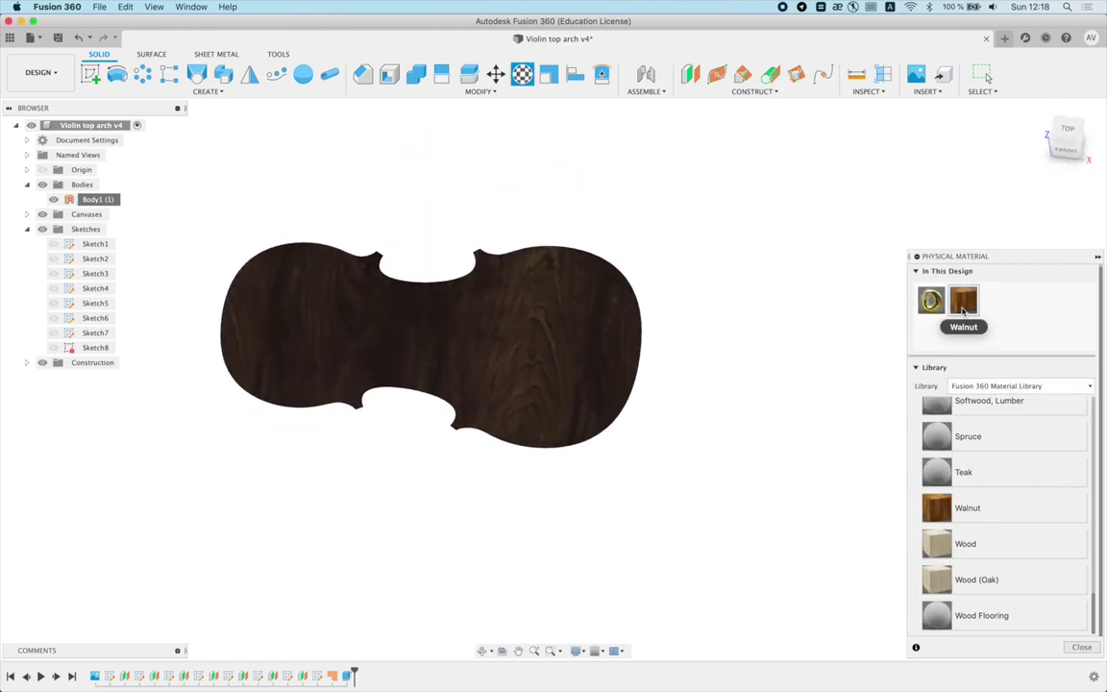
pyautogui.rightClick(964, 310)
pyautogui.click(972, 315)
pyautogui.click(833, 308)
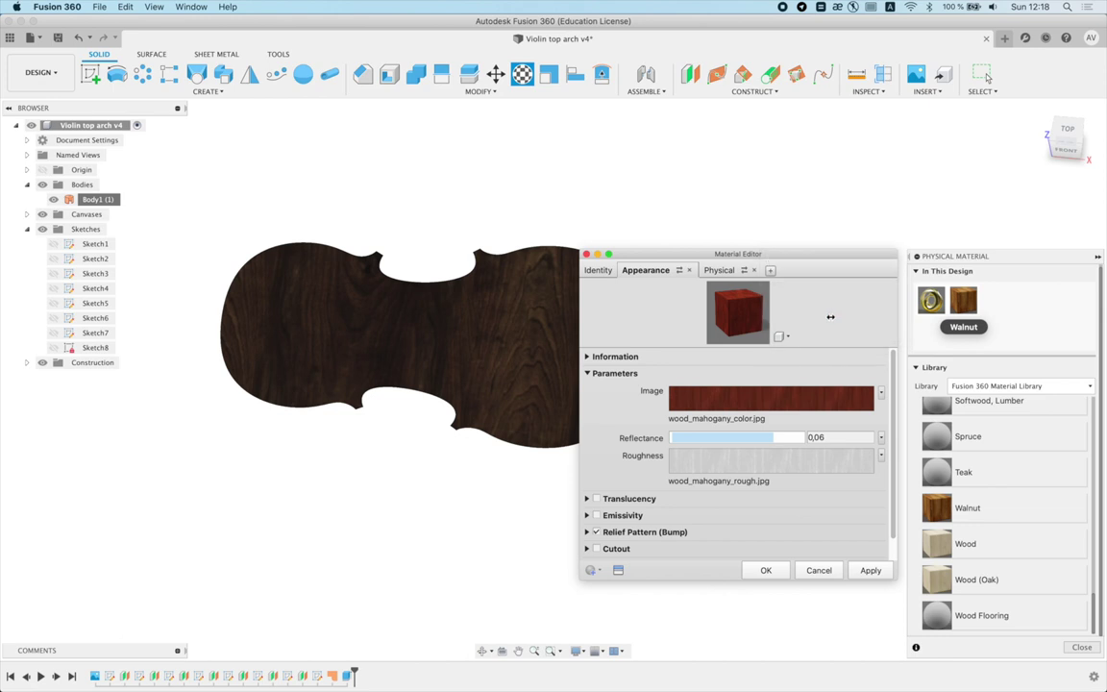
pyautogui.press('Escape')
pyautogui.keyDown('shift'); pyautogui.moveTo(702, 562); pyautogui.dragTo(658, 535, button='middle'); pyautogui.keyUp('shift')
pyautogui.moveTo(519, 596)
pyautogui.keyDown('shift'); pyautogui.mouseDown(button='middle')
pyautogui.moveTo(524, 460)
pyautogui.moveTo(534, 455)
pyautogui.moveTo(649, 494)
pyautogui.moveTo(662, 519)
pyautogui.moveTo(771, 517)
pyautogui.mouseUp(button='middle'); pyautogui.keyUp('shift')
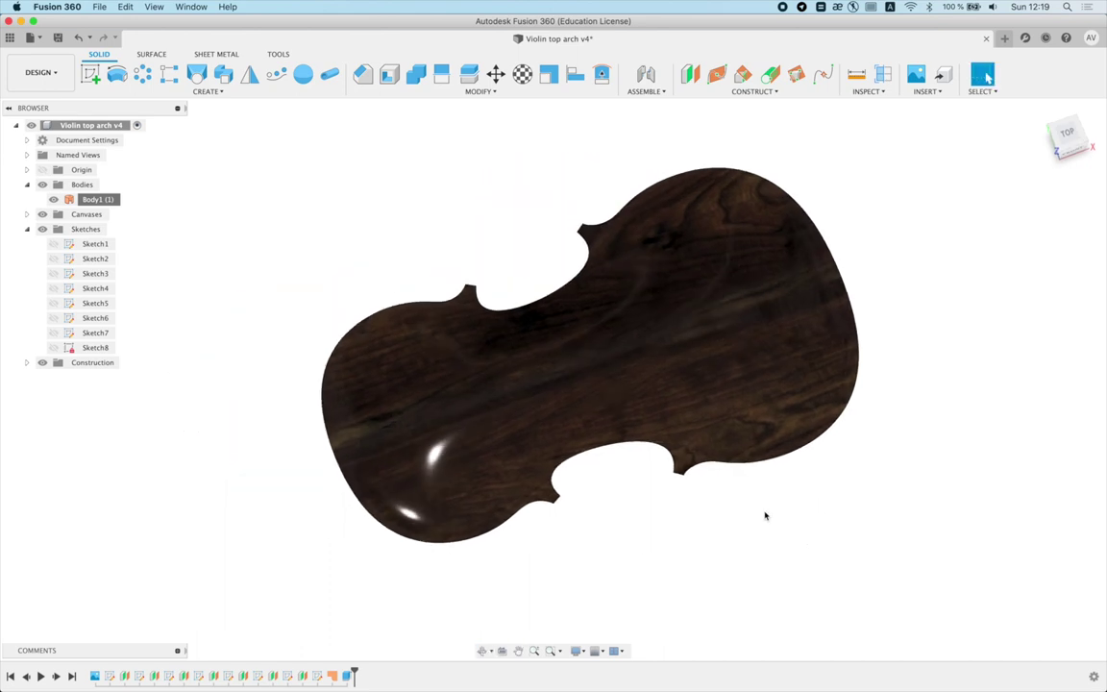
pyautogui.scroll(3, 641, 497)
pyautogui.scroll(-3, 636, 506)
pyautogui.moveTo(633, 494)
pyautogui.keyDown('shift'); pyautogui.mouseDown(button='middle')
pyautogui.moveTo(632, 469)
pyautogui.moveTo(584, 446)
pyautogui.moveTo(632, 486)
pyautogui.moveTo(620, 519)
pyautogui.moveTo(609, 430)
pyautogui.mouseUp(button='middle'); pyautogui.keyUp('shift')
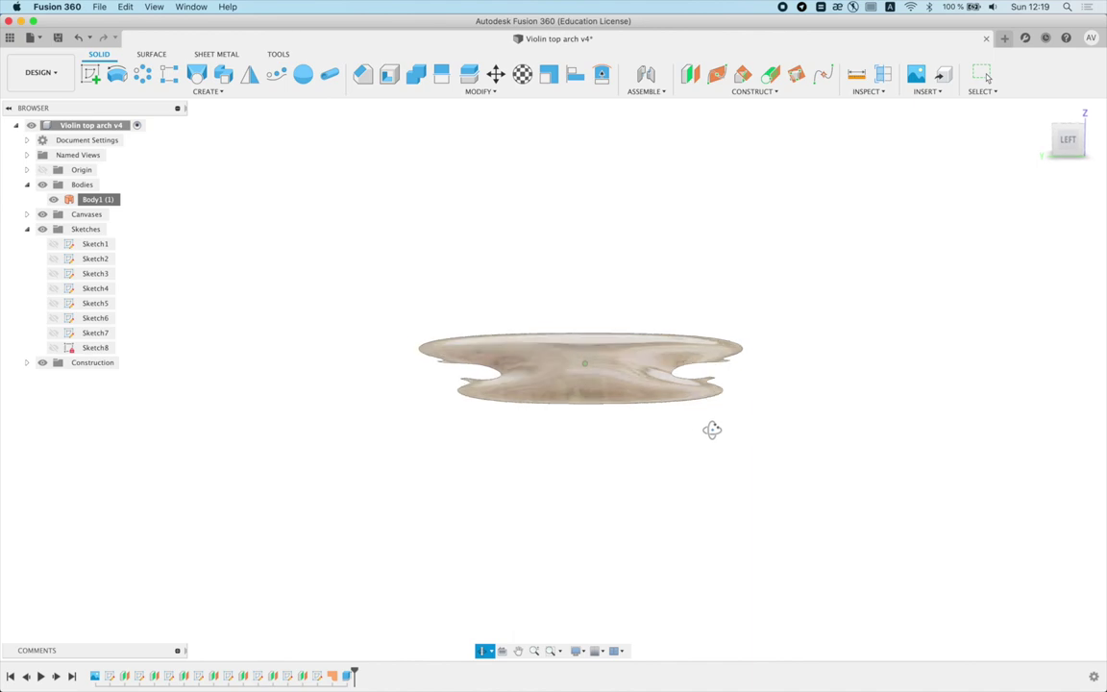
pyautogui.moveTo(632, 452)
pyautogui.keyDown('shift'); pyautogui.mouseDown(button='middle')
pyautogui.moveTo(638, 475)
pyautogui.moveTo(641, 441)
pyautogui.moveTo(583, 455)
pyautogui.moveTo(620, 496)
pyautogui.moveTo(615, 520)
pyautogui.moveTo(626, 494)
pyautogui.moveTo(588, 527)
pyautogui.mouseUp(button='middle'); pyautogui.keyUp('shift')
pyautogui.scroll(2, 588, 526)
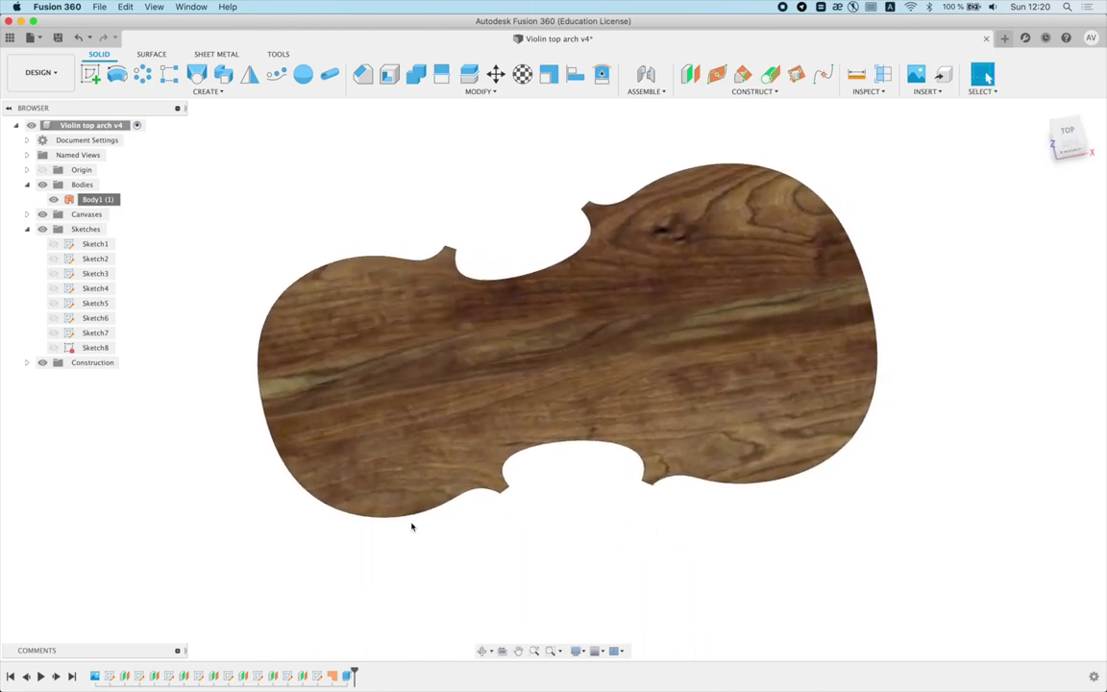
pyautogui.click(41, 677)
pyautogui.moveTo(601, 561)
pyautogui.keyDown('shift'); pyautogui.mouseDown(button='middle')
pyautogui.moveTo(592, 574)
pyautogui.moveTo(590, 496)
pyautogui.mouseUp(button='middle'); pyautogui.keyUp('shift')
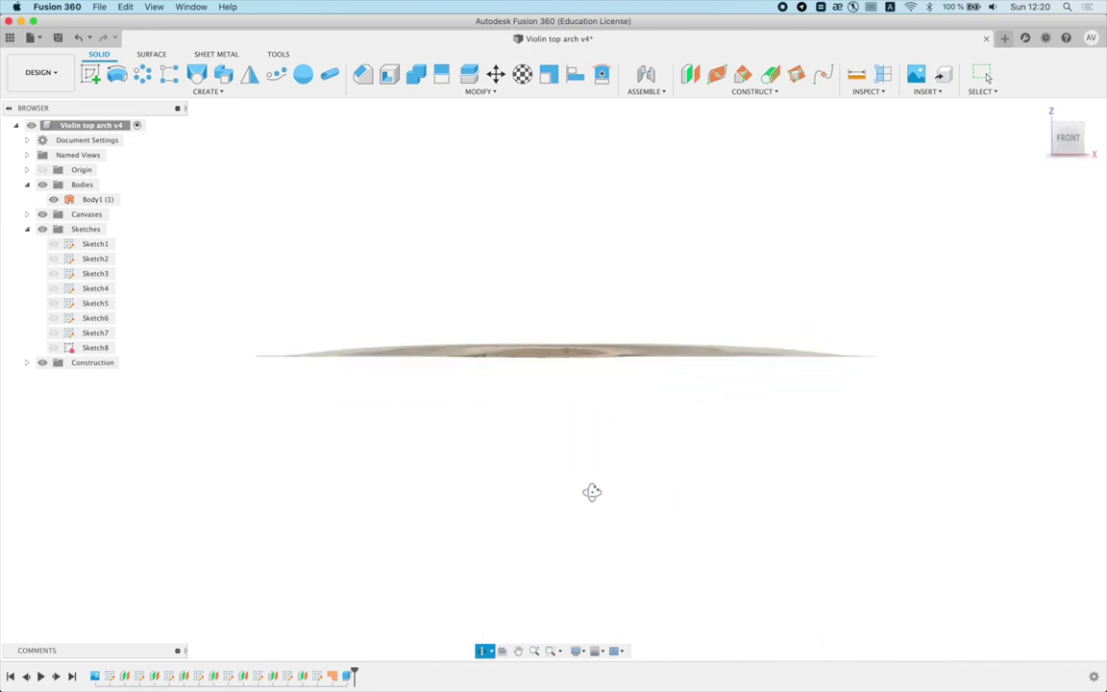
pyautogui.moveTo(490, 503)
pyautogui.keyDown('shift'); pyautogui.mouseDown(button='middle')
pyautogui.moveTo(486, 565)
pyautogui.moveTo(497, 572)
pyautogui.moveTo(487, 512)
pyautogui.moveTo(465, 513)
pyautogui.moveTo(433, 529)
pyautogui.moveTo(402, 587)
pyautogui.moveTo(333, 492)
pyautogui.moveTo(275, 503)
pyautogui.moveTo(235, 521)
pyautogui.moveTo(234, 537)
pyautogui.mouseUp(button='middle'); pyautogui.keyUp('shift')
pyautogui.click(555, 426)
# Step: Thicken the violin face by 3 mm on one side into a new solid body
pyautogui.click(779, 482)
pyautogui.moveTo(778, 481); pyautogui.dragTo(767, 493, button='middle')
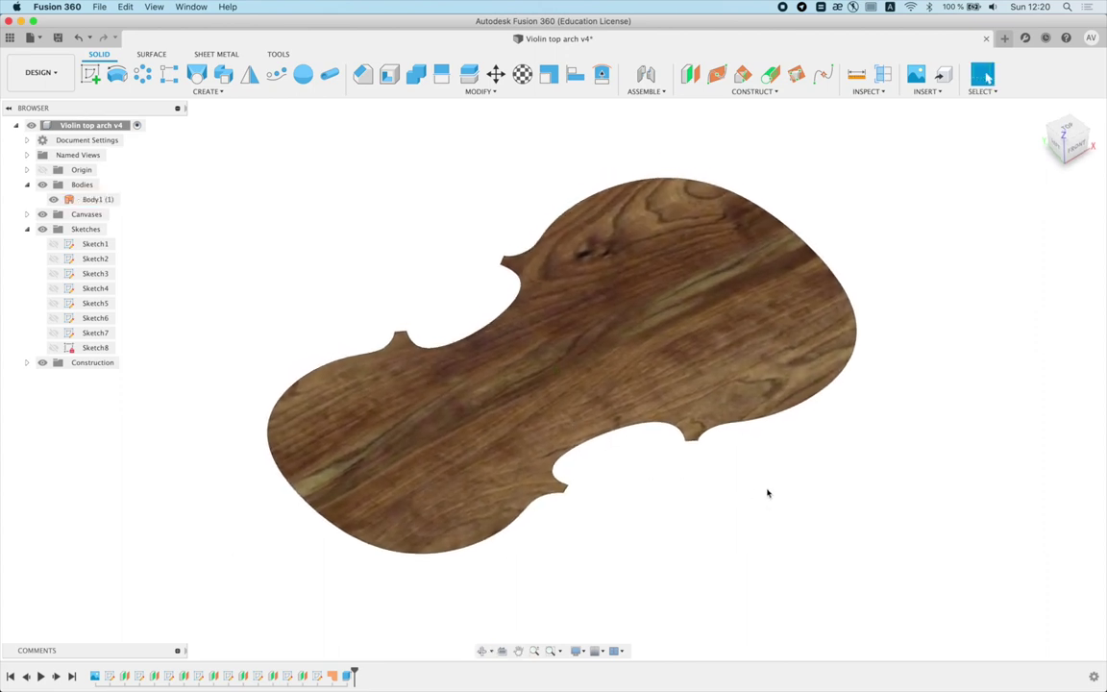
pyautogui.click(258, 94)
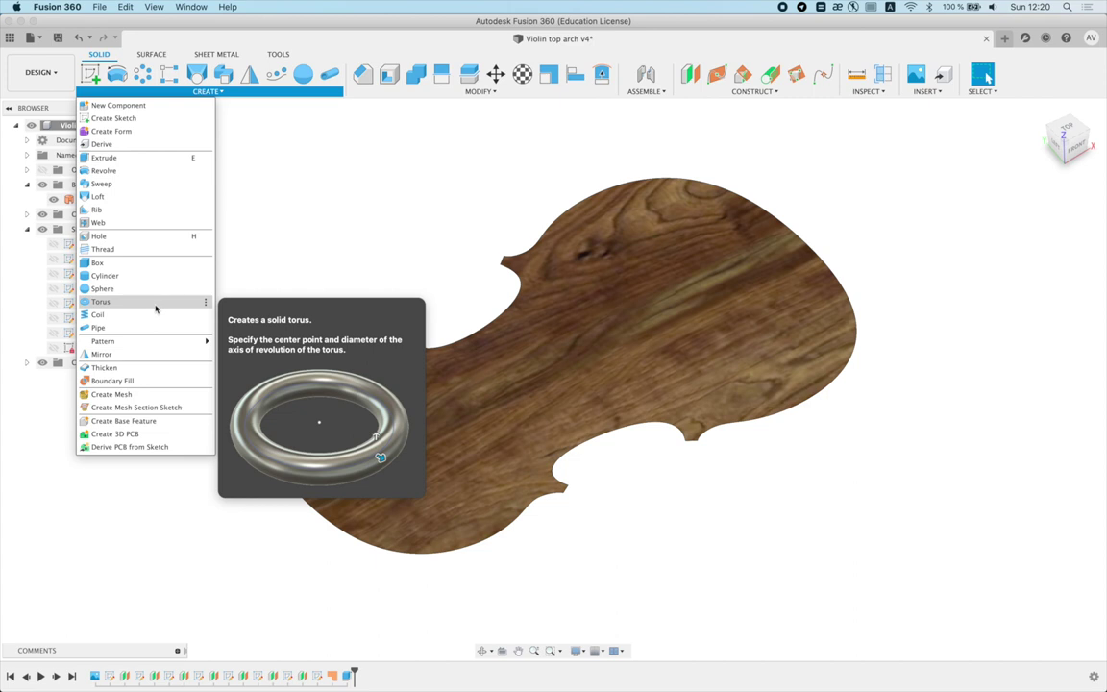
pyautogui.click(96, 367)
pyautogui.click(479, 385)
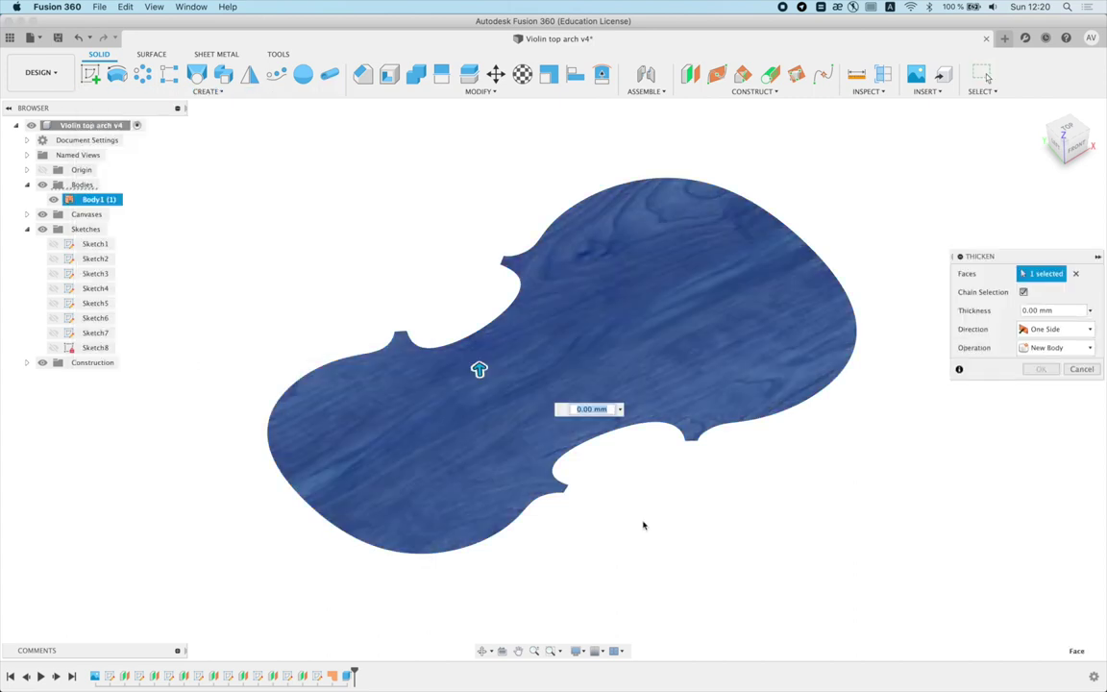
pyautogui.keyDown('shift'); pyautogui.moveTo(644, 525); pyautogui.dragTo(640, 510, button='middle'); pyautogui.keyUp('shift')
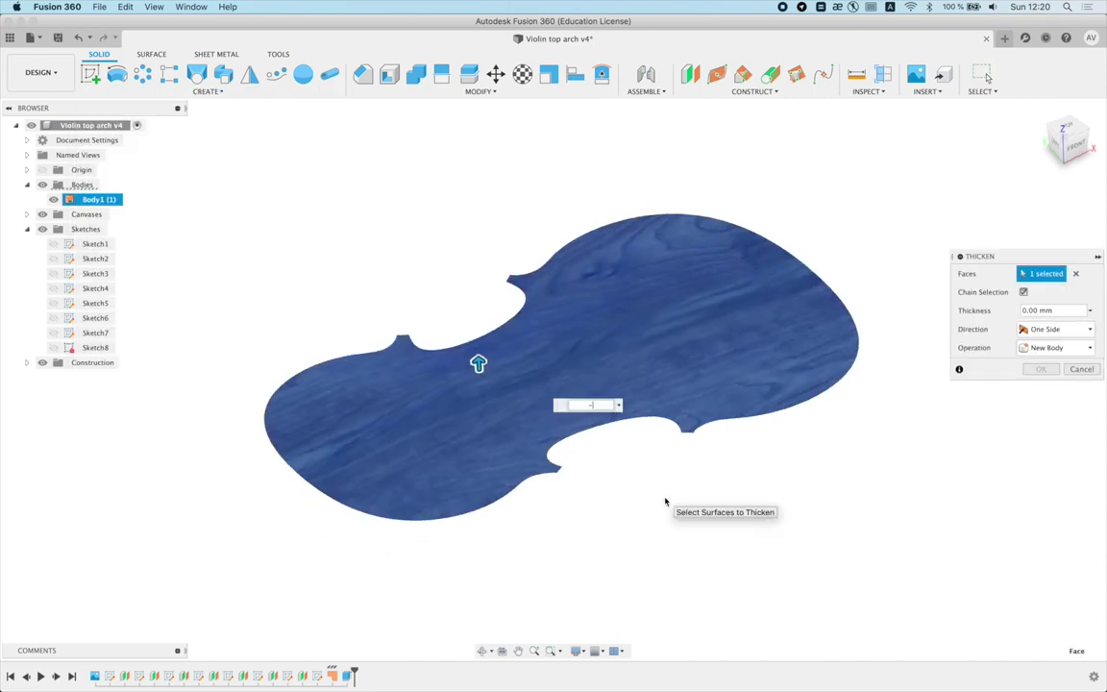
pyautogui.write('-3')
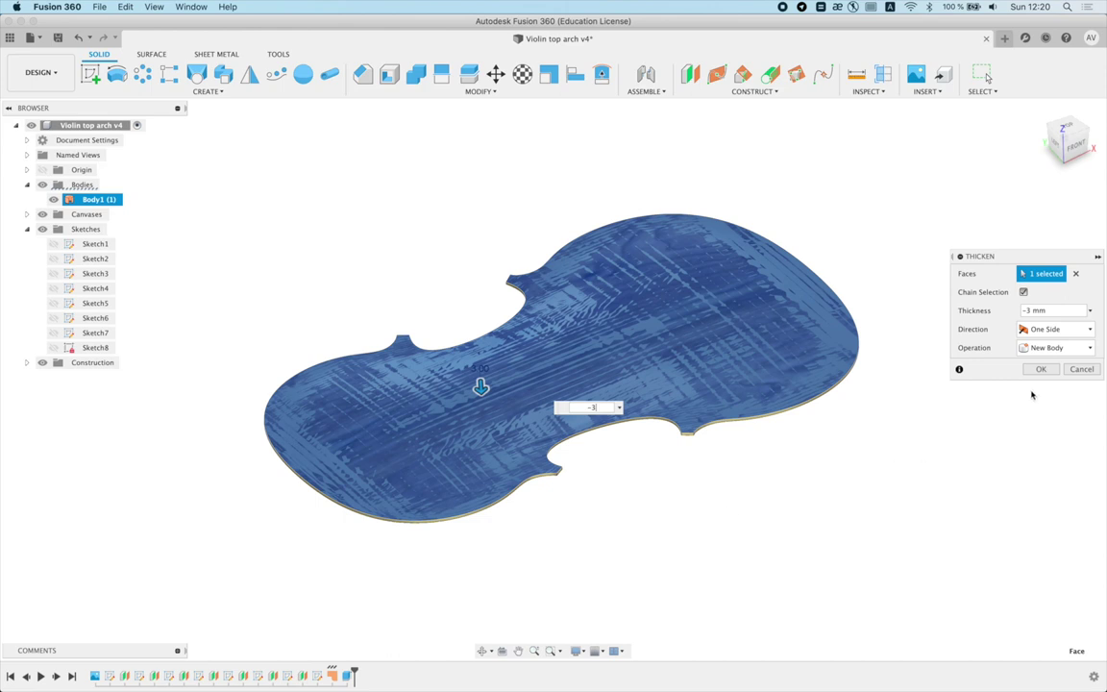
pyautogui.press('Return')
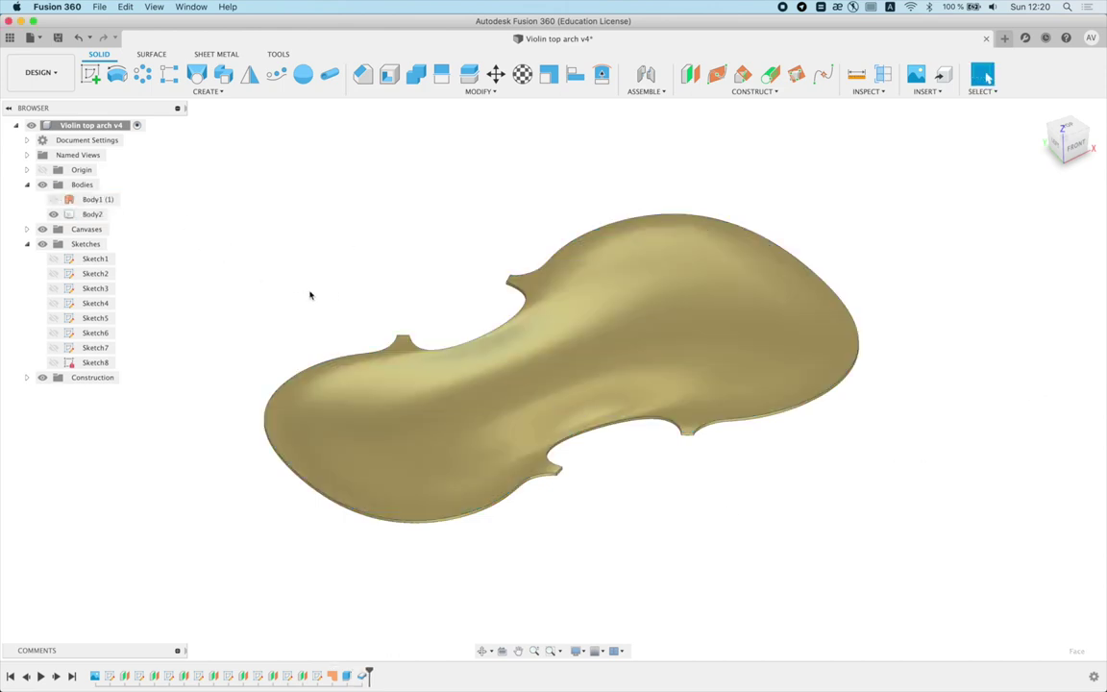
# Step: Save a new version of the design with the default description
pyautogui.moveTo(367, 299)
pyautogui.keyDown('shift'); pyautogui.mouseDown(button='middle')
pyautogui.moveTo(345, 226)
pyautogui.moveTo(343, 323)
pyautogui.moveTo(338, 250)
pyautogui.moveTo(356, 332)
pyautogui.mouseUp(button='middle'); pyautogui.keyUp('shift')
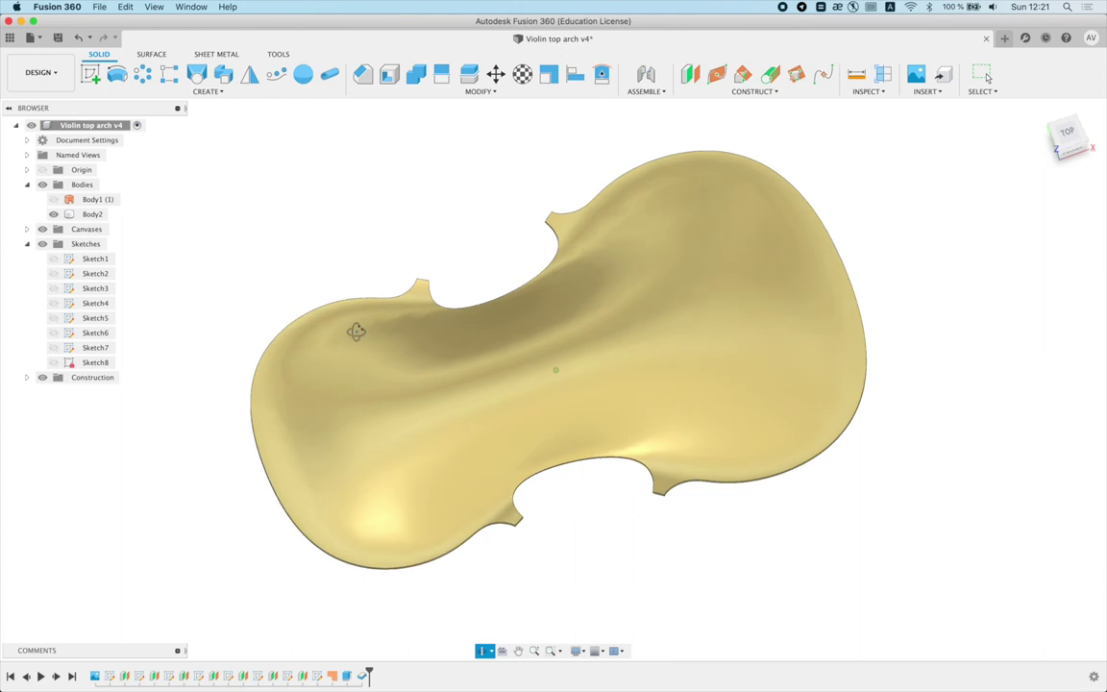
pyautogui.keyDown('shift'); pyautogui.moveTo(405, 222); pyautogui.dragTo(409, 204, button='middle'); pyautogui.keyUp('shift')
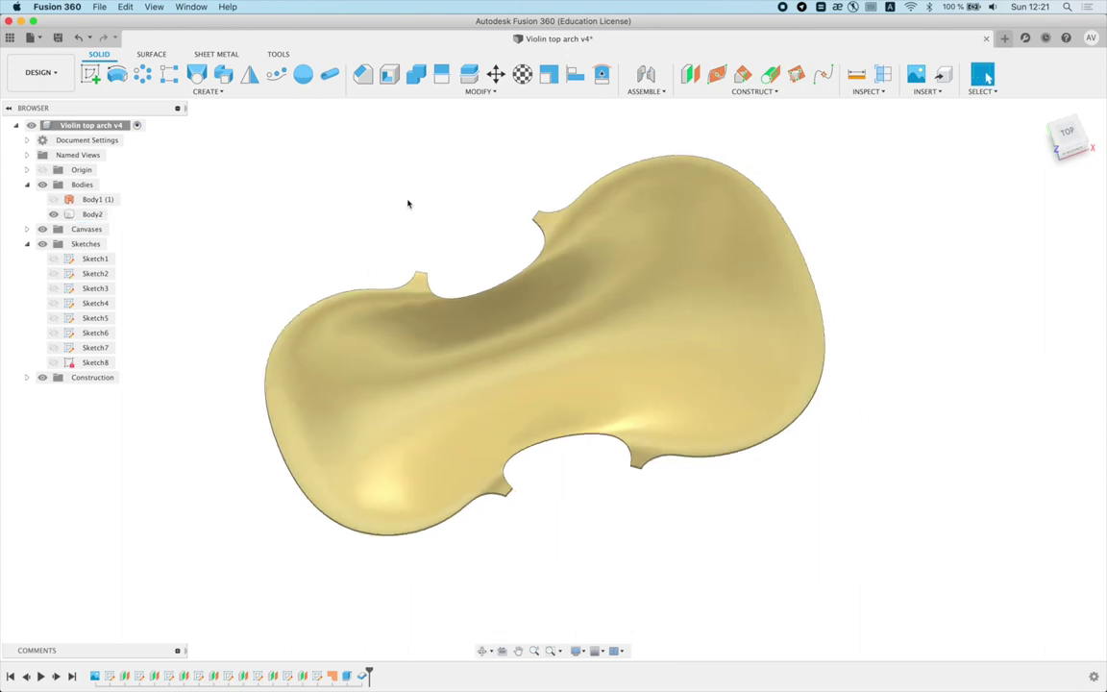
pyautogui.press('super+s')
pyautogui.press('Return')
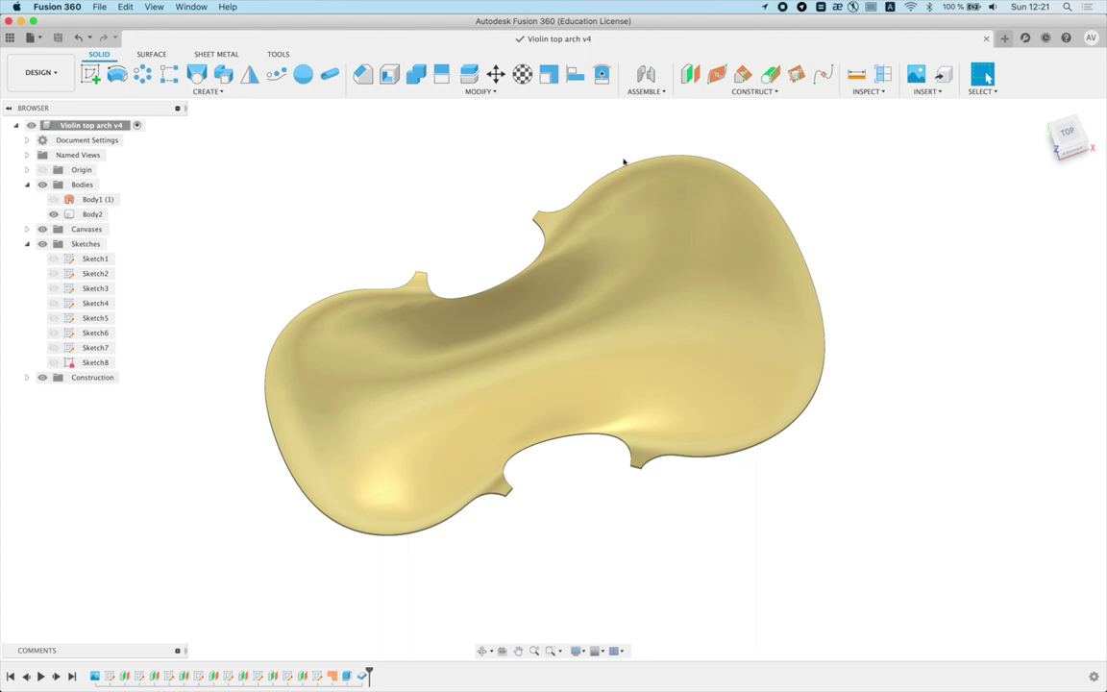